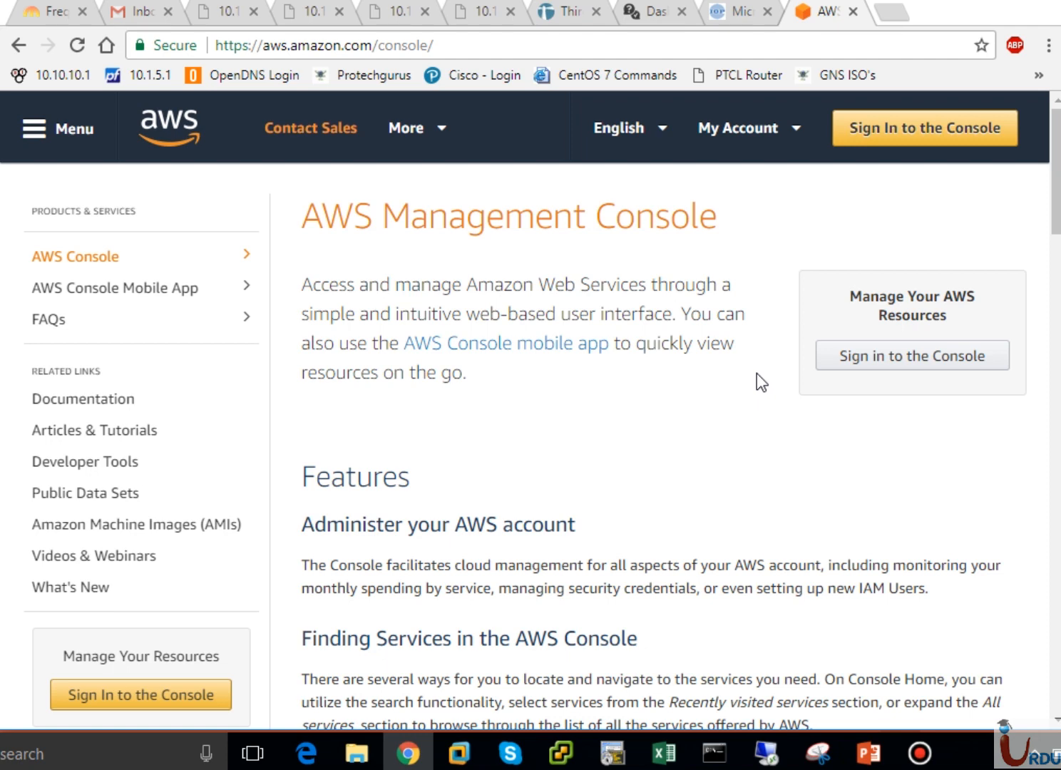
- Sign in to the AWS console and open the region list from the US East (Ohio) selector
click(469, 47)
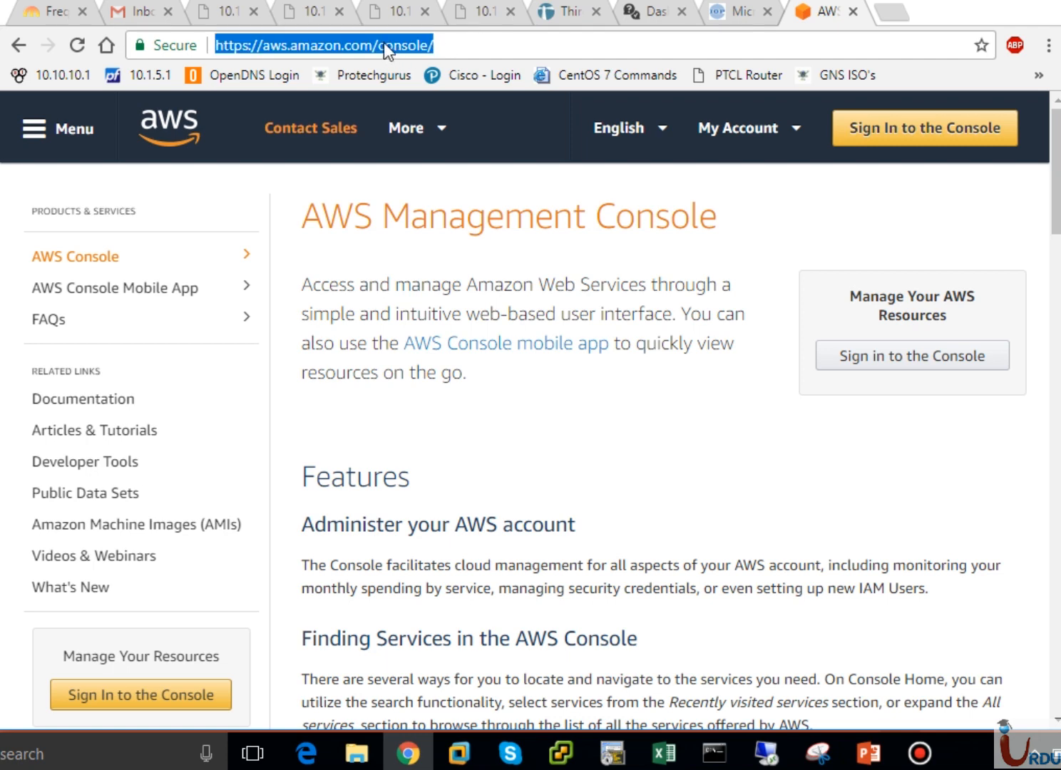
click(473, 48)
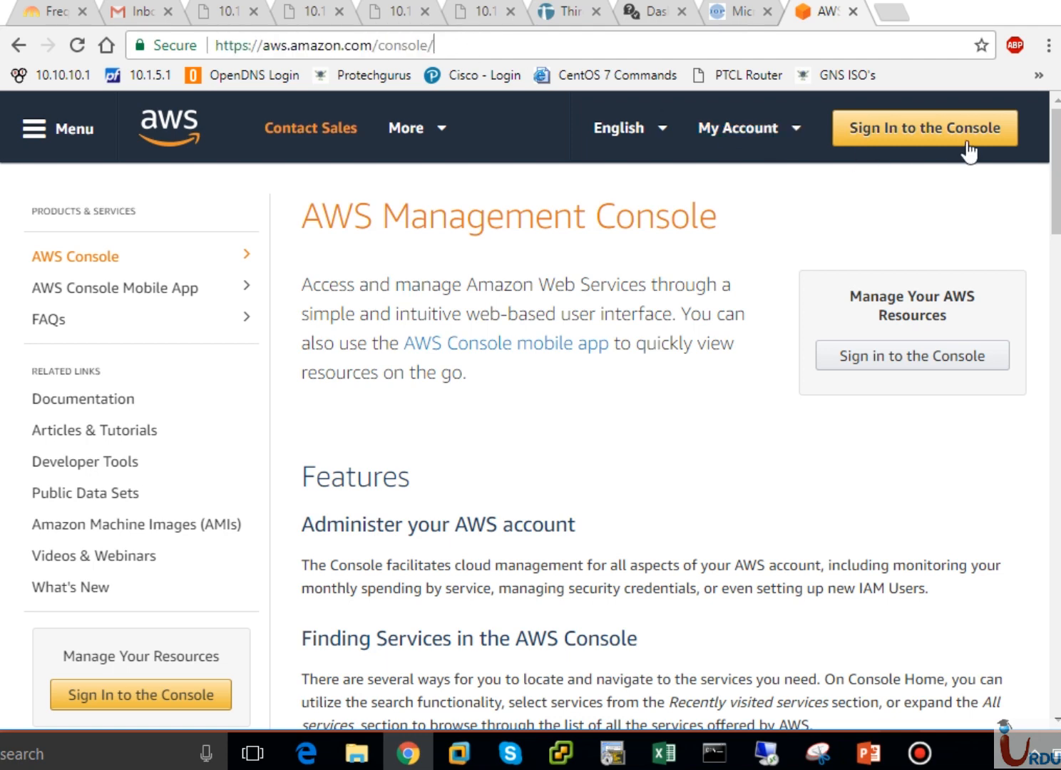
mouse_move(776, 140)
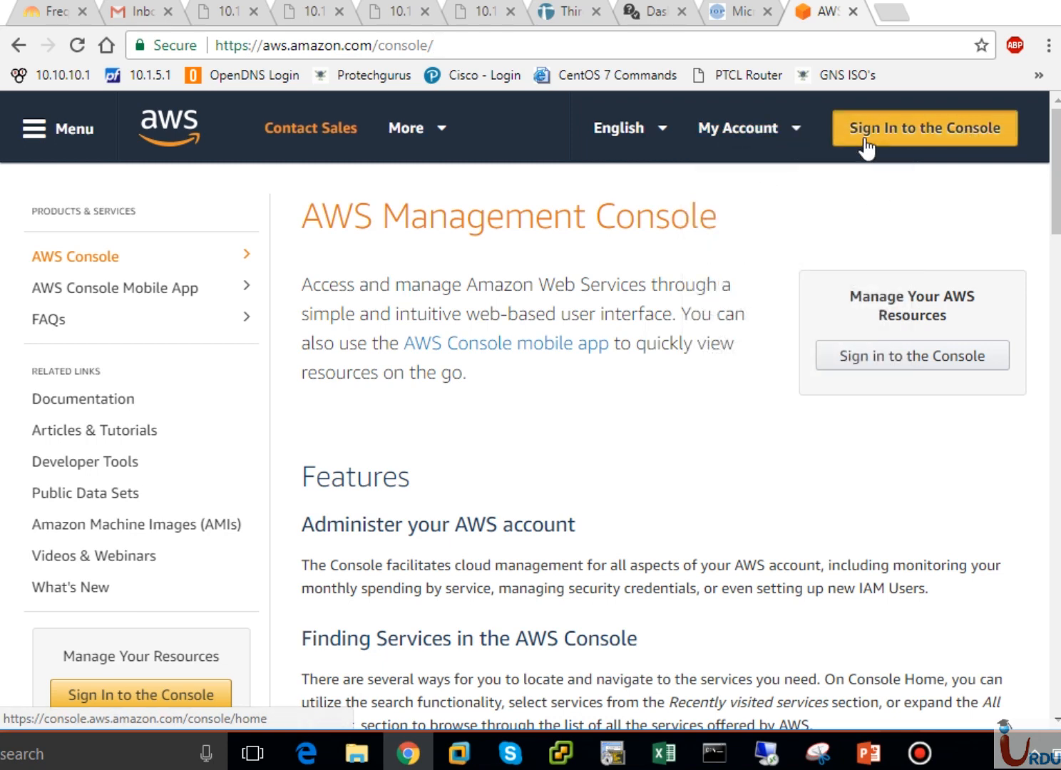
click(865, 142)
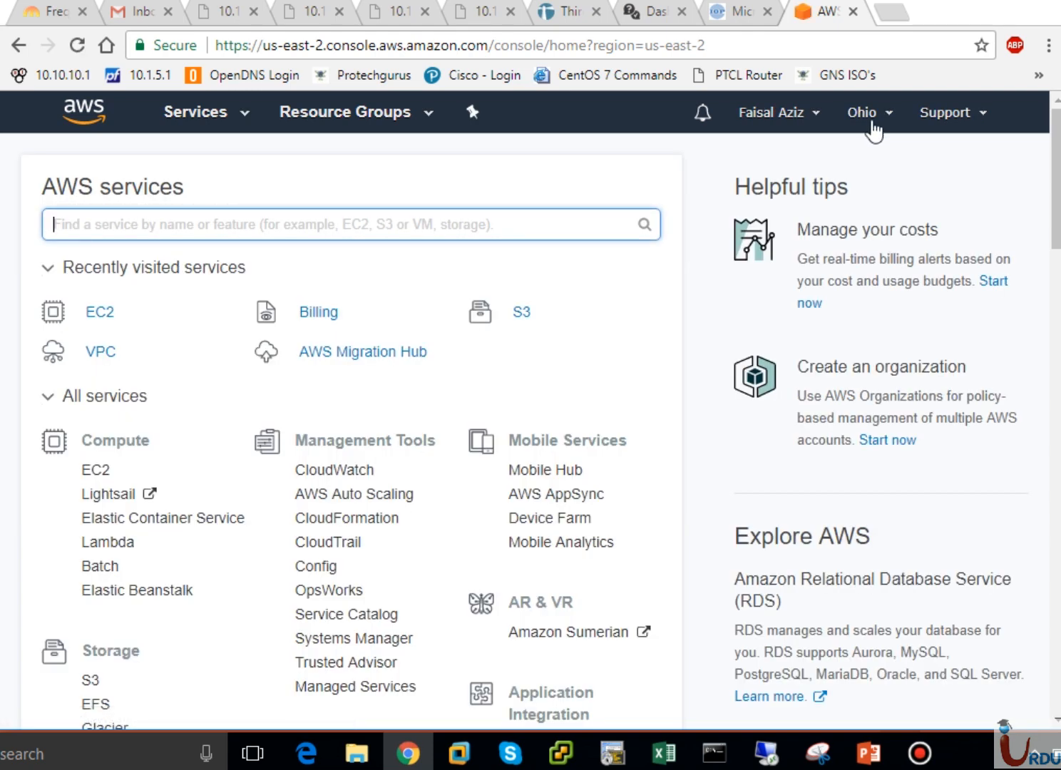
click(878, 114)
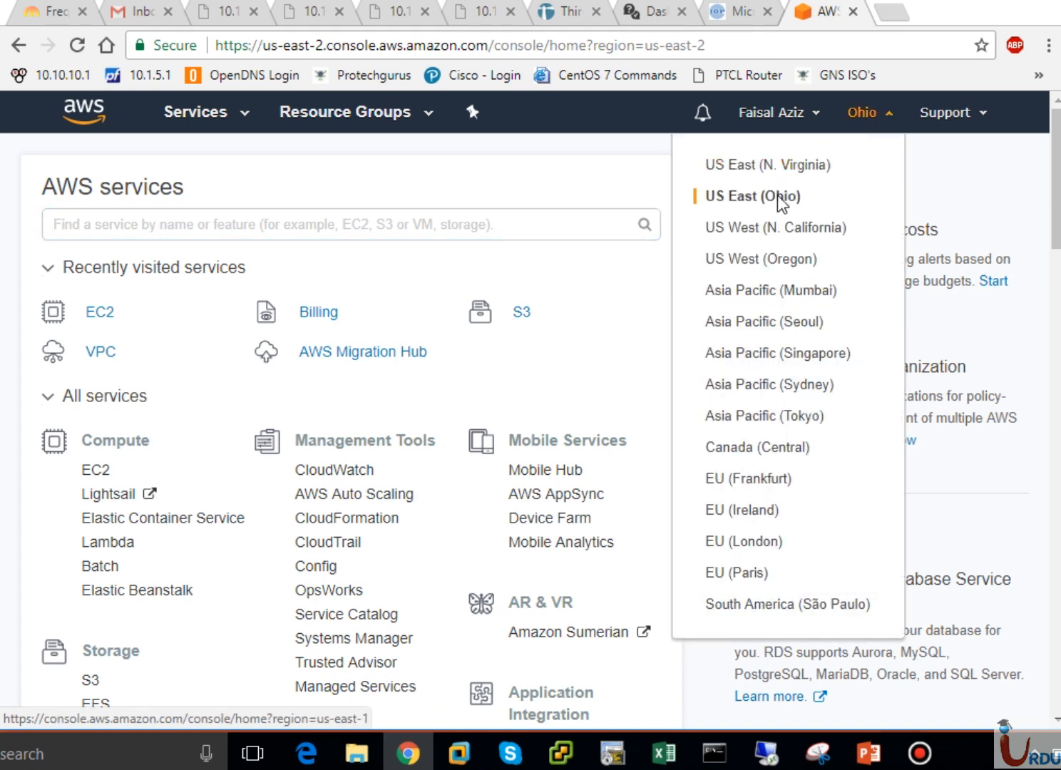
- Run CloudPing.info's HTTP ping to all AWS regions, with London lowest at 307 ms, then return to the console
click(889, 12)
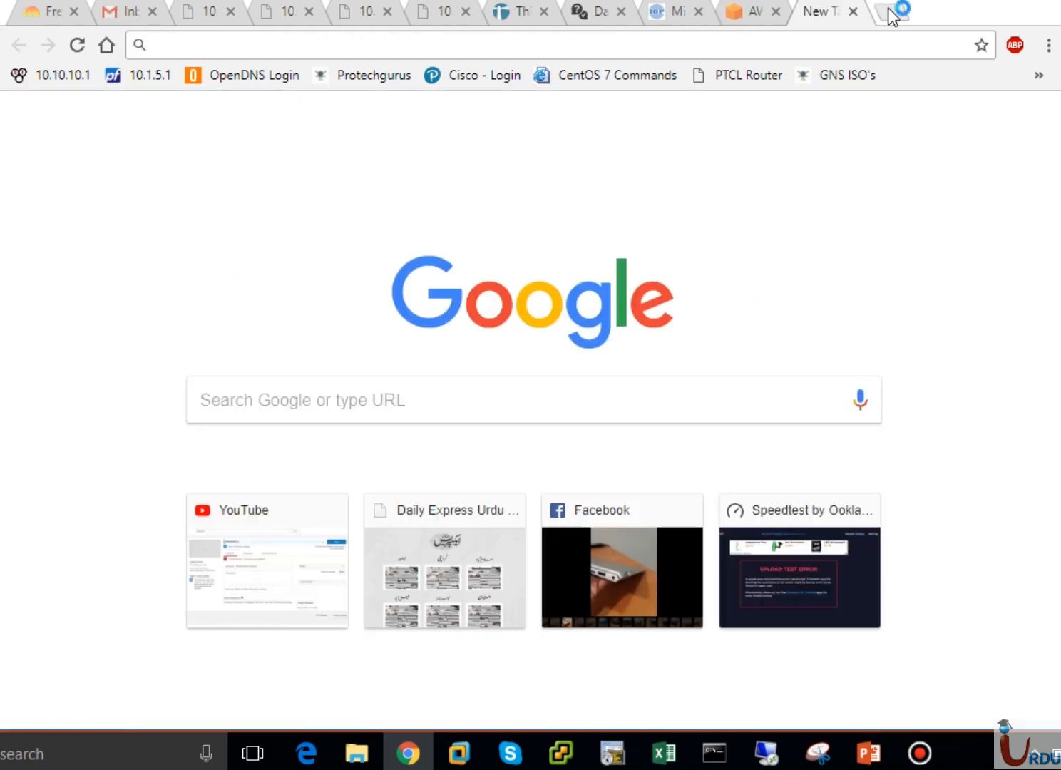
text(cloudping.info)
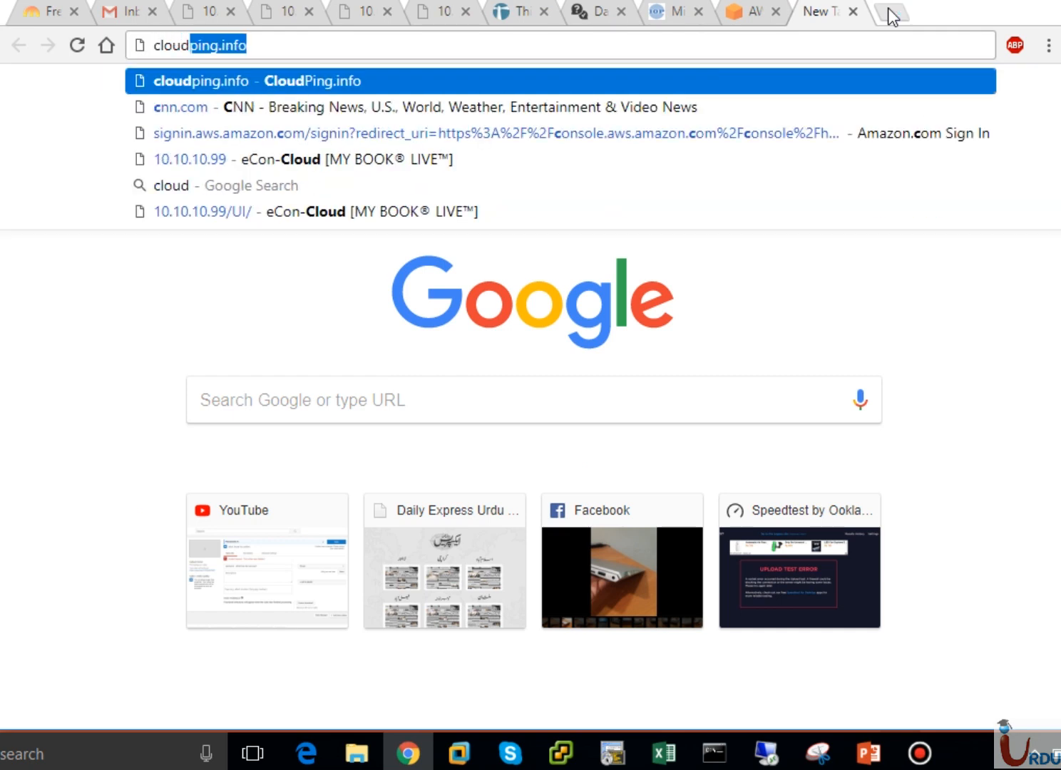
key(Return)
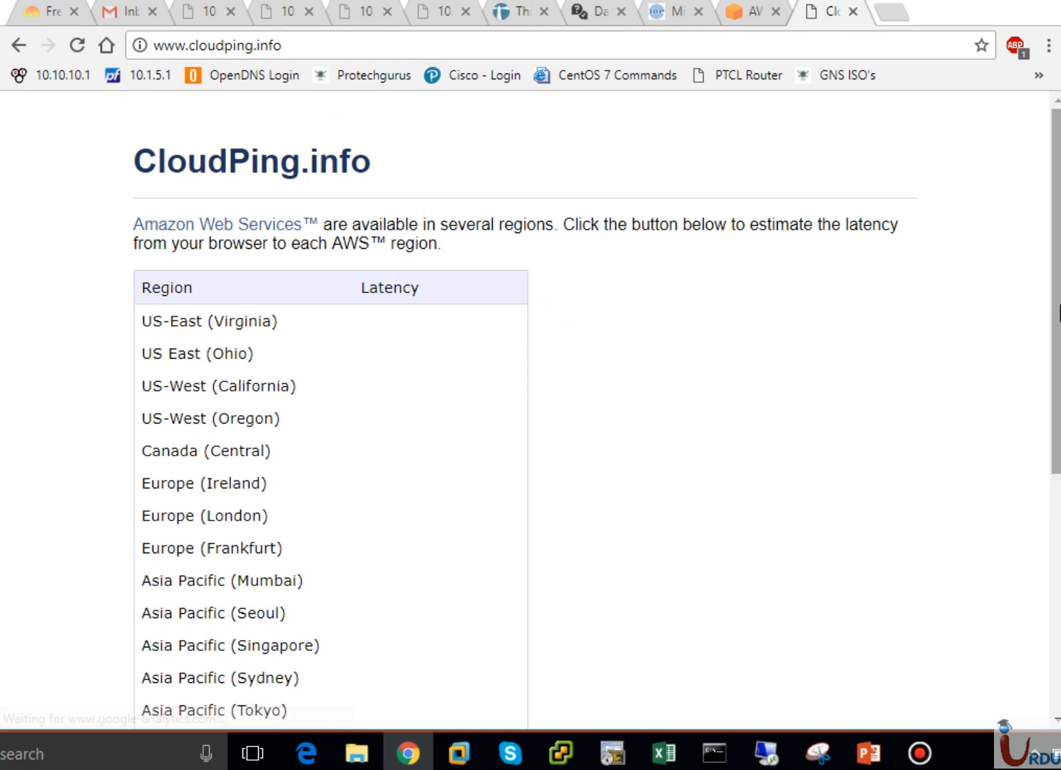
scroll(499, 427, down, 3)
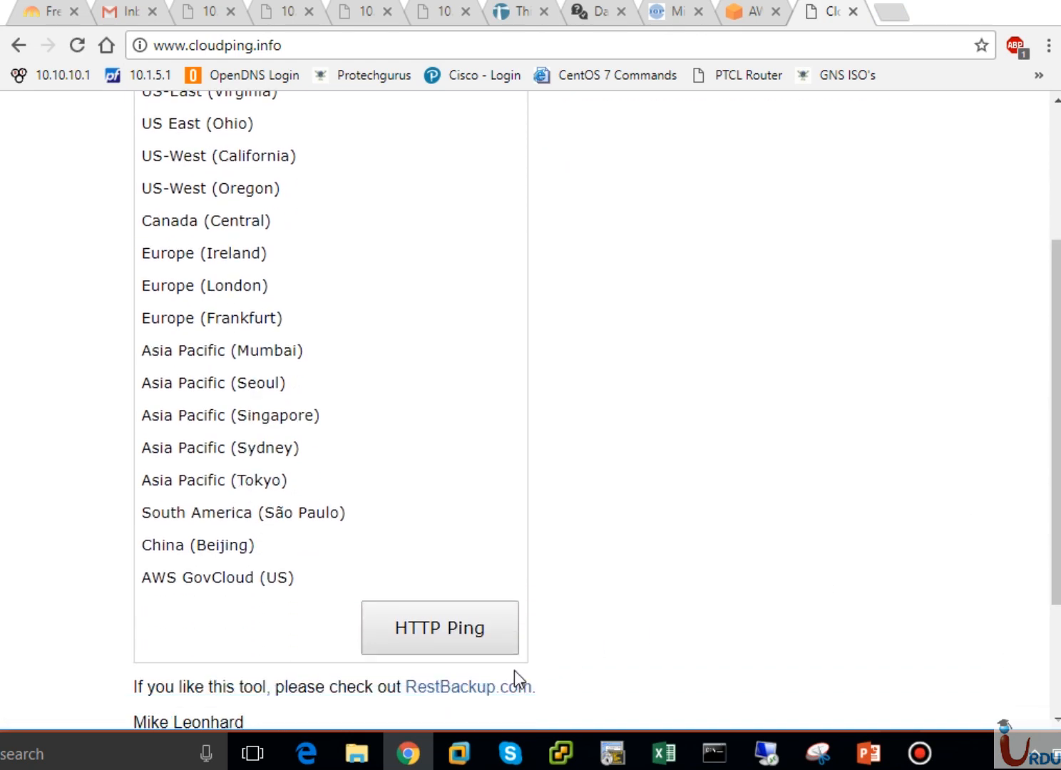
click(435, 633)
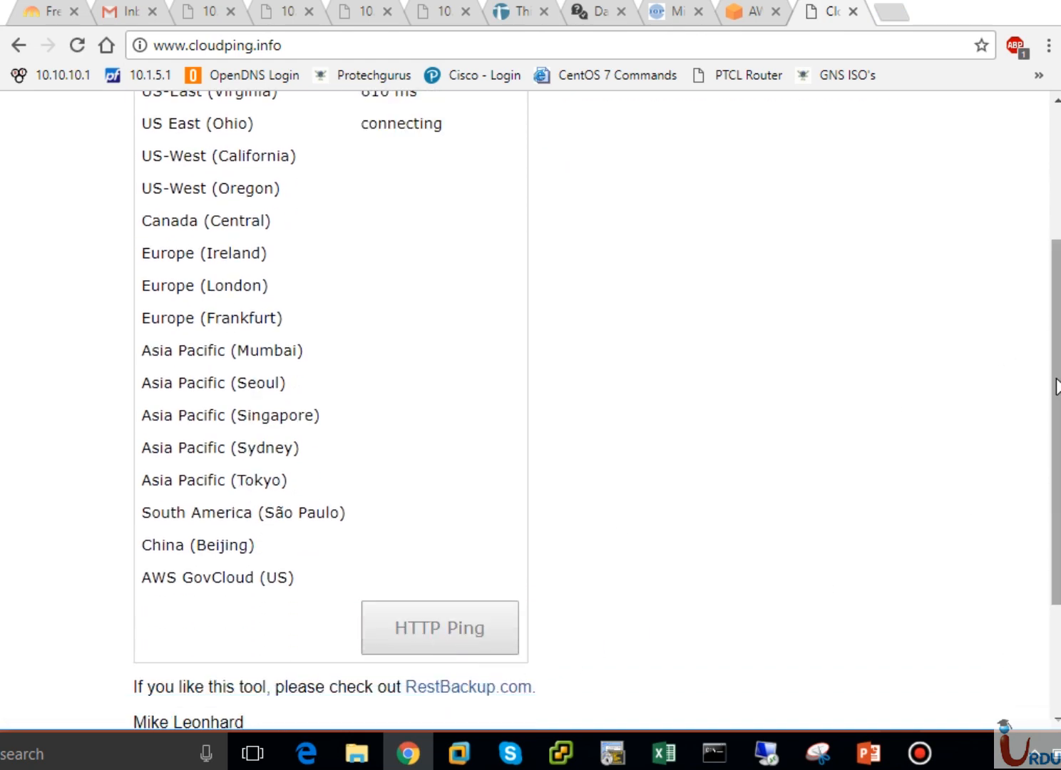
drag(1056, 380, 1057, 329)
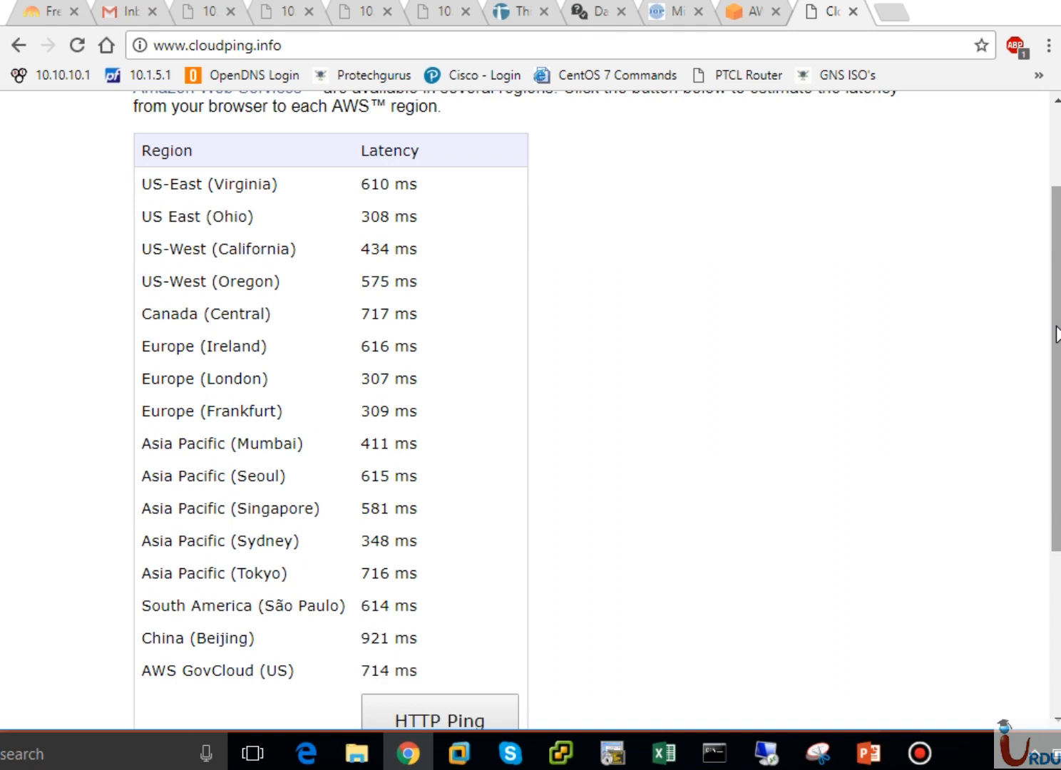
drag(1056, 334, 1054, 216)
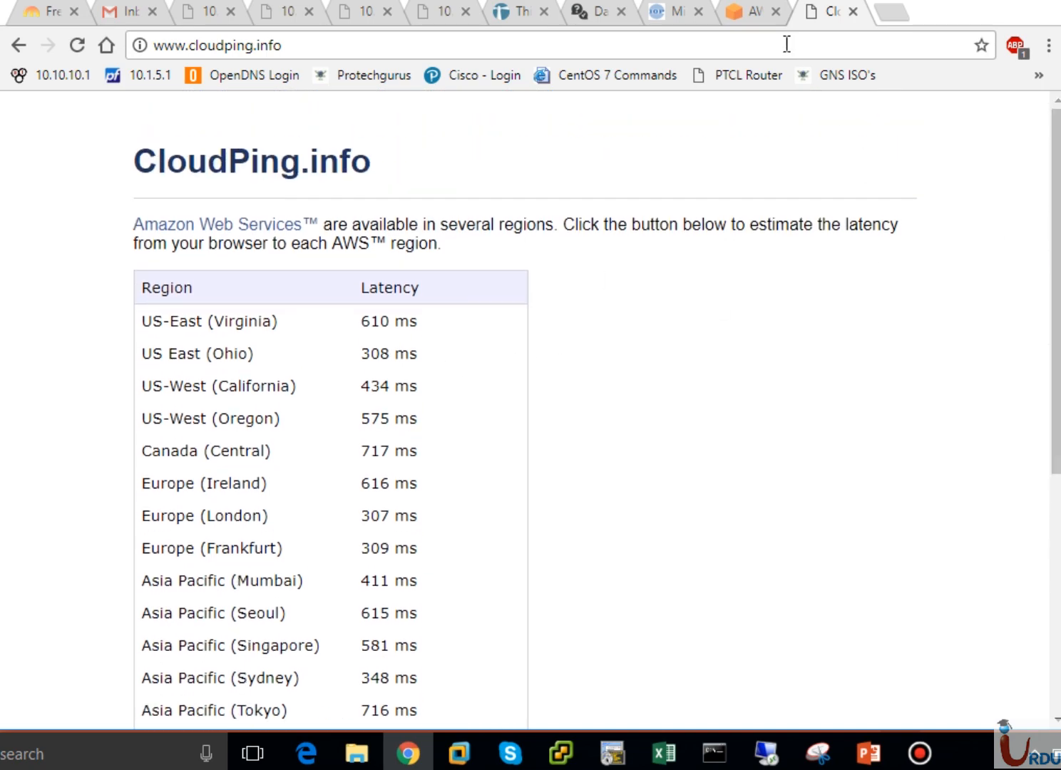
click(750, 13)
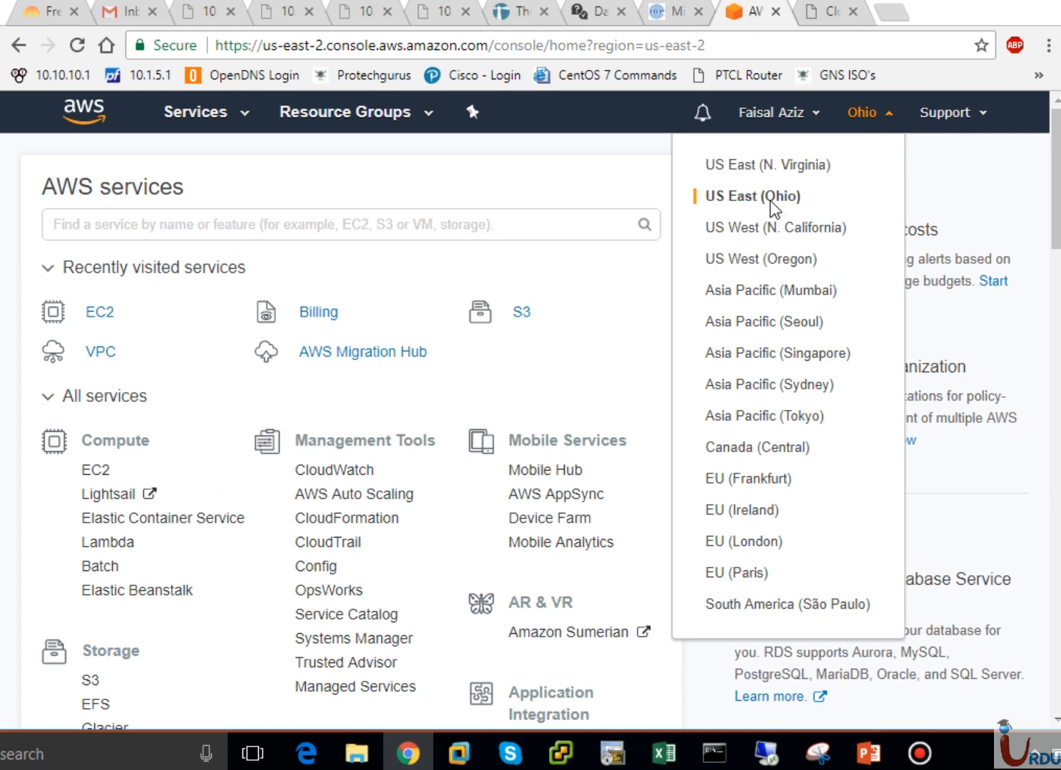
- Close the region list and open EC2 under Compute in the Services menu
click(325, 175)
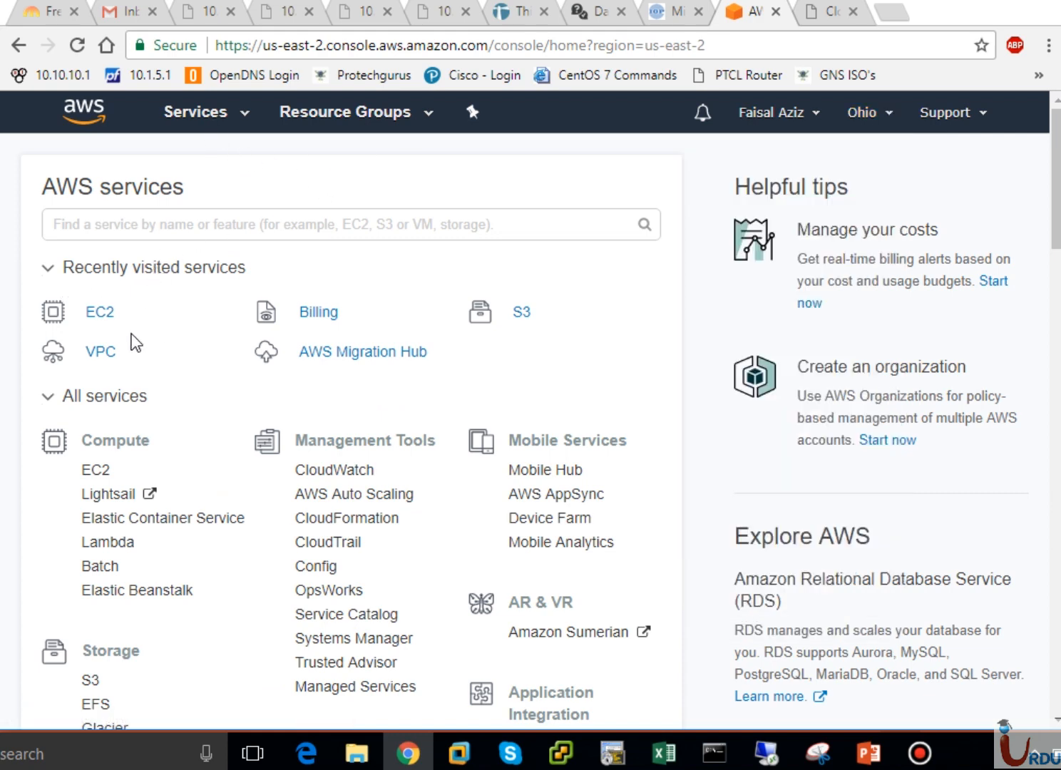
click(68, 406)
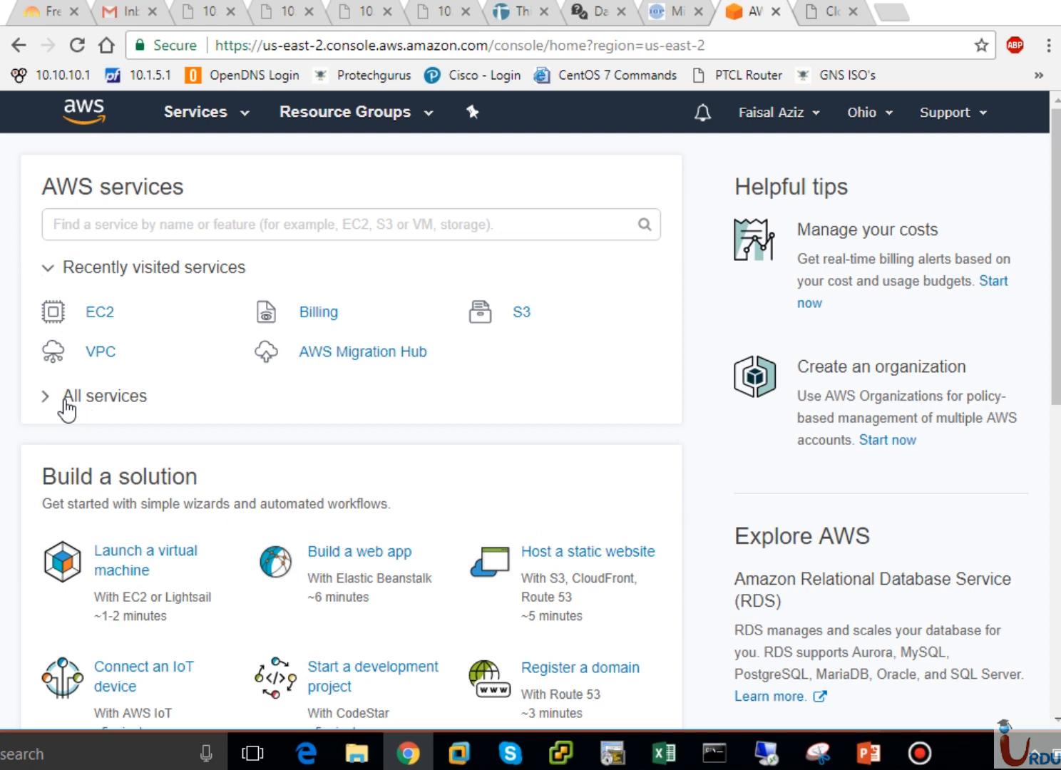
click(47, 401)
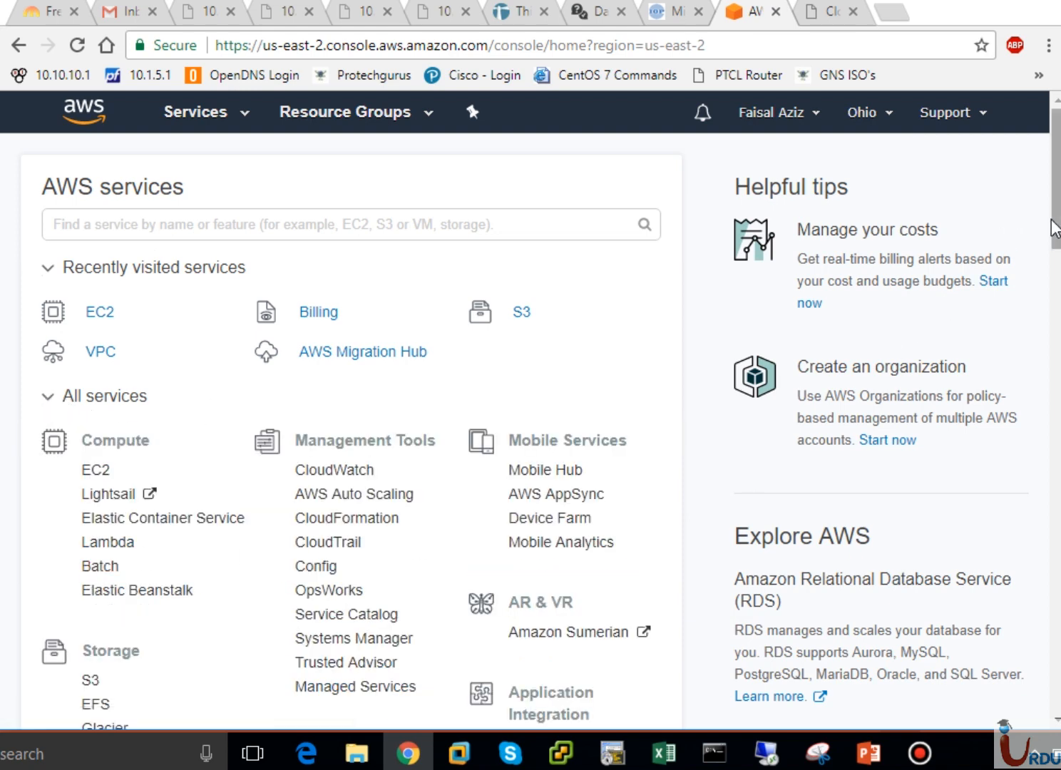
drag(1055, 229, 1055, 263)
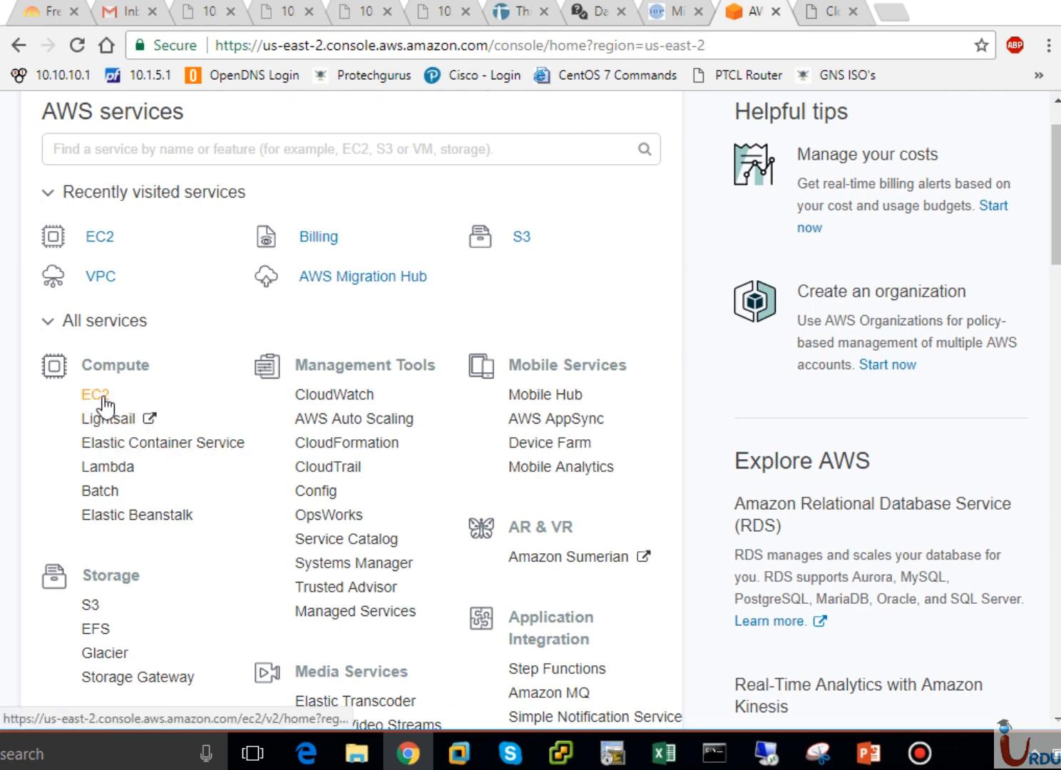
drag(1053, 214, 1051, 174)
click(227, 124)
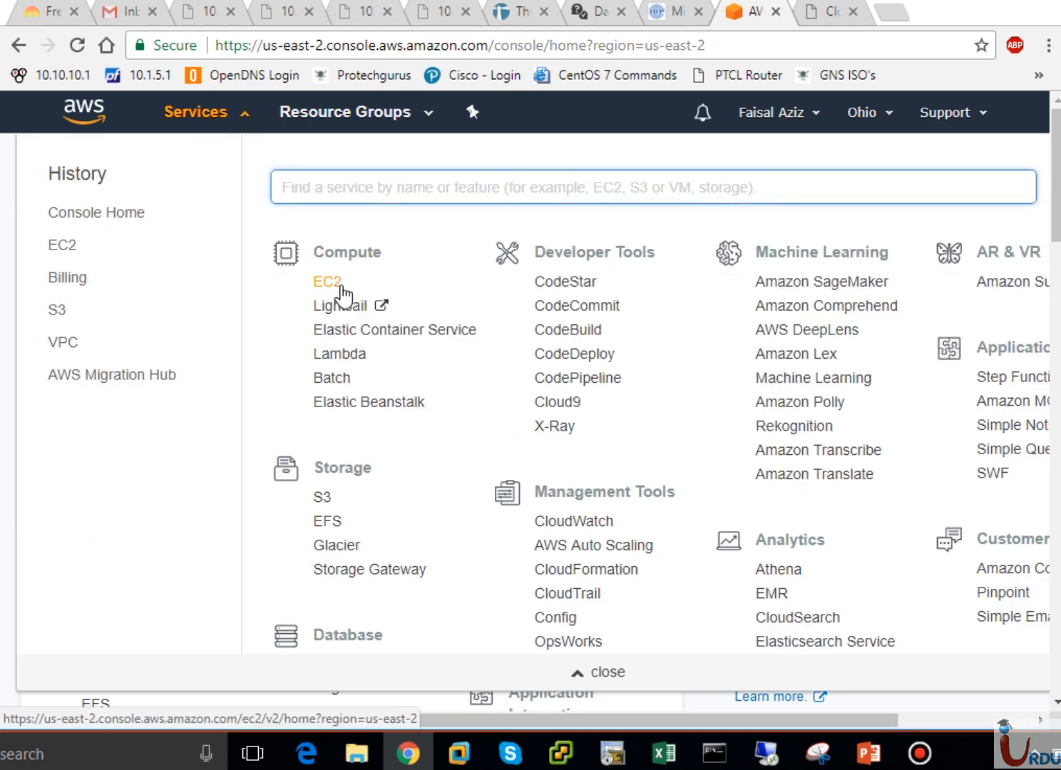
click(340, 284)
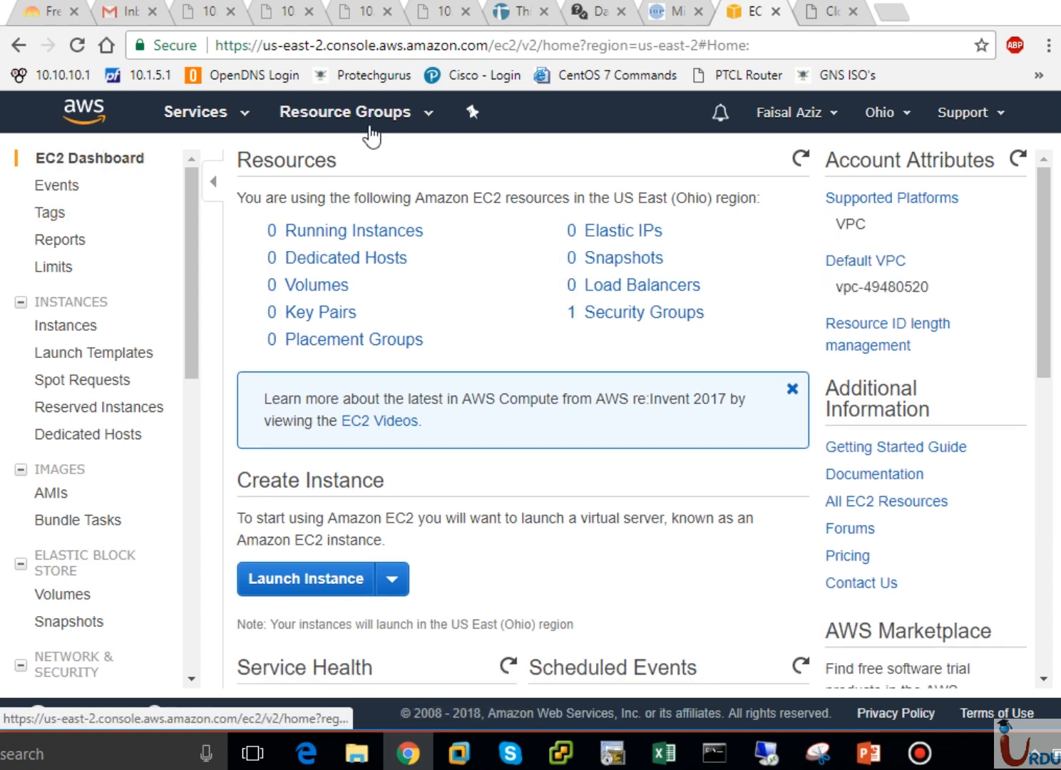
click(430, 122)
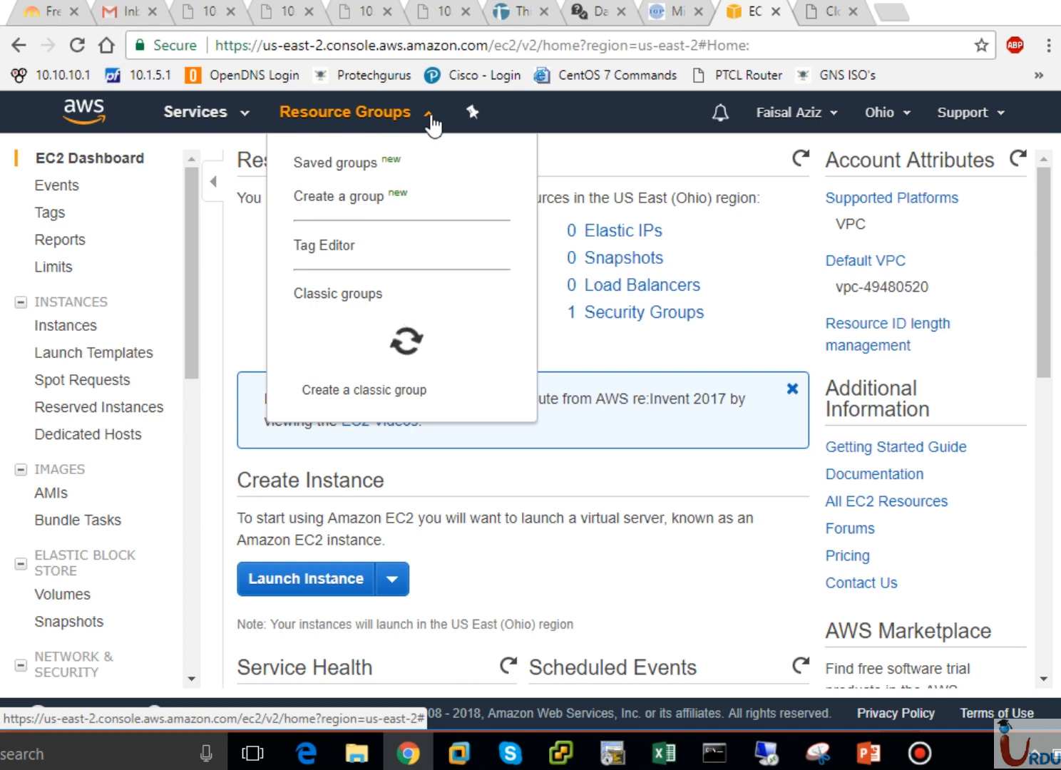
click(430, 121)
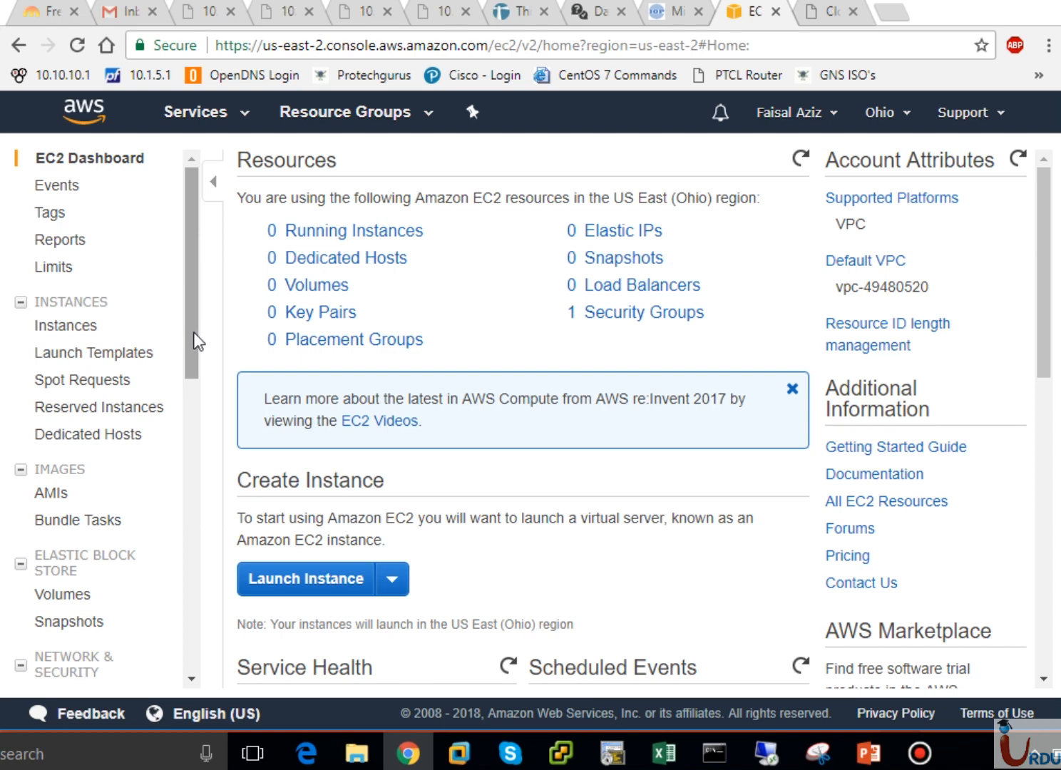
scroll(197, 343, down, 3)
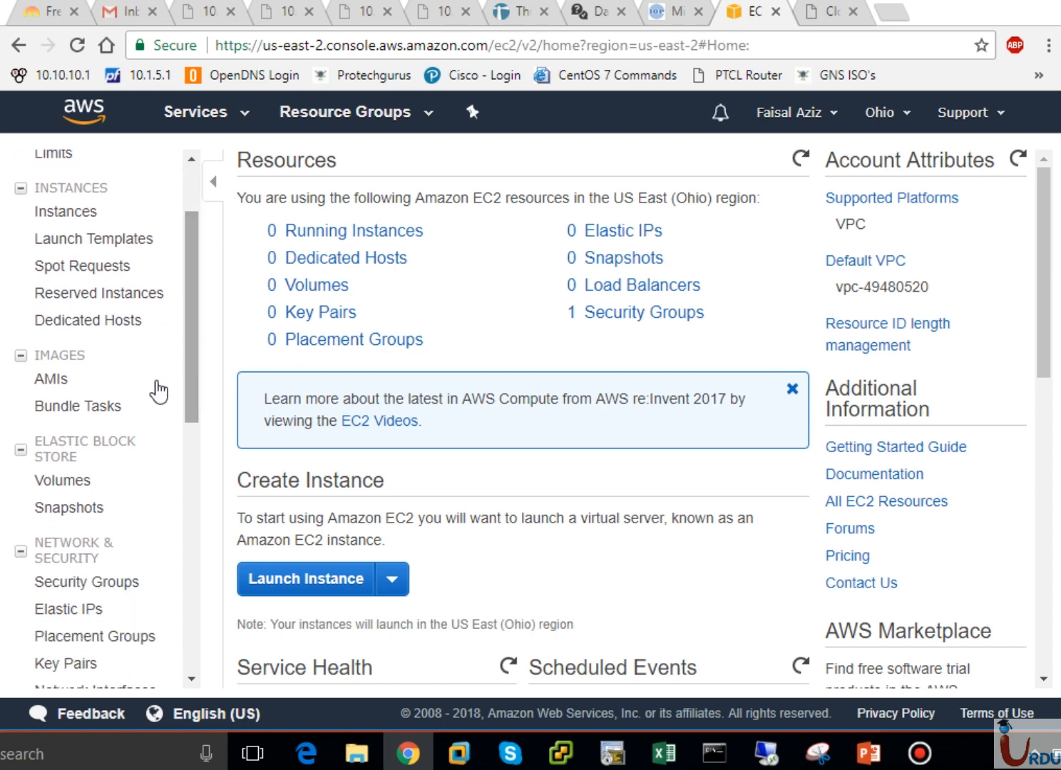
- View the AMIs page and dismiss the resource ID notification
click(63, 383)
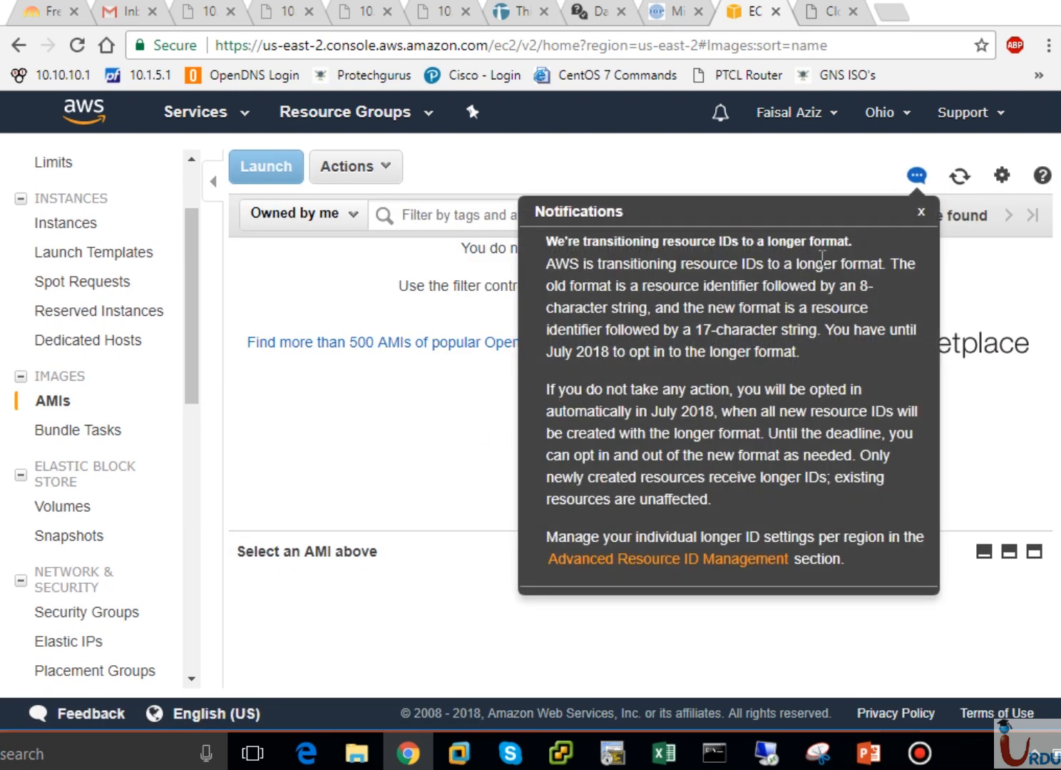
click(920, 214)
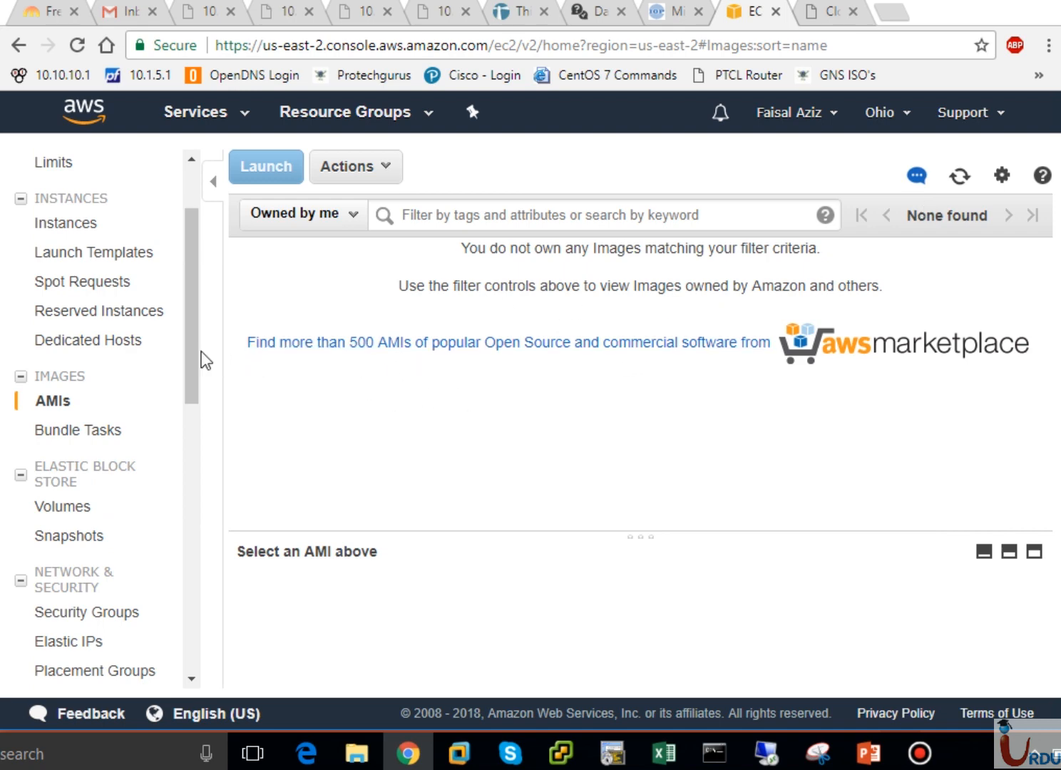
drag(192, 360, 192, 398)
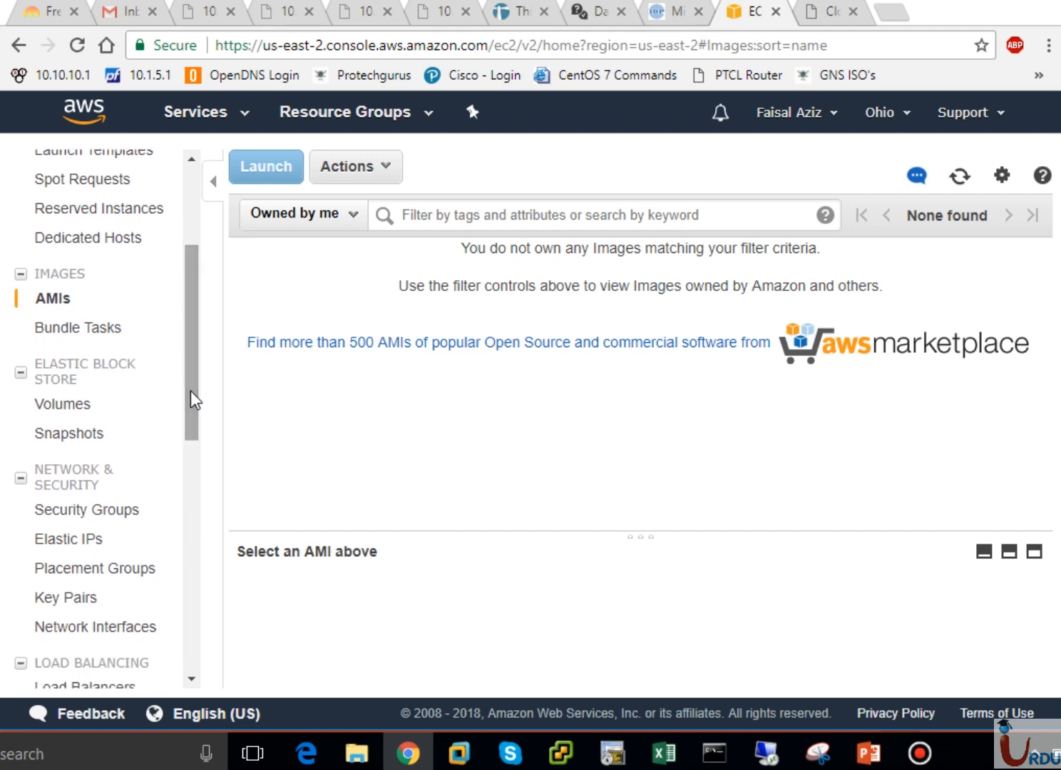
- Open the Elastic Block Store Volumes page, which shows no volumes in Ohio
click(61, 406)
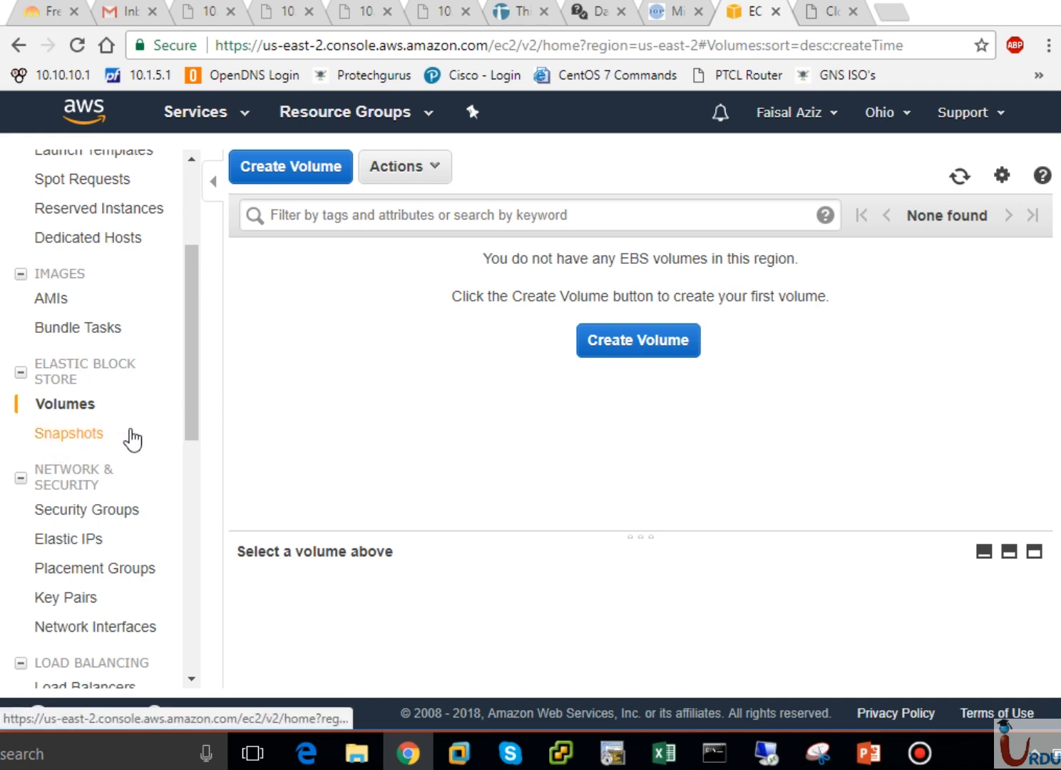
drag(191, 390, 187, 442)
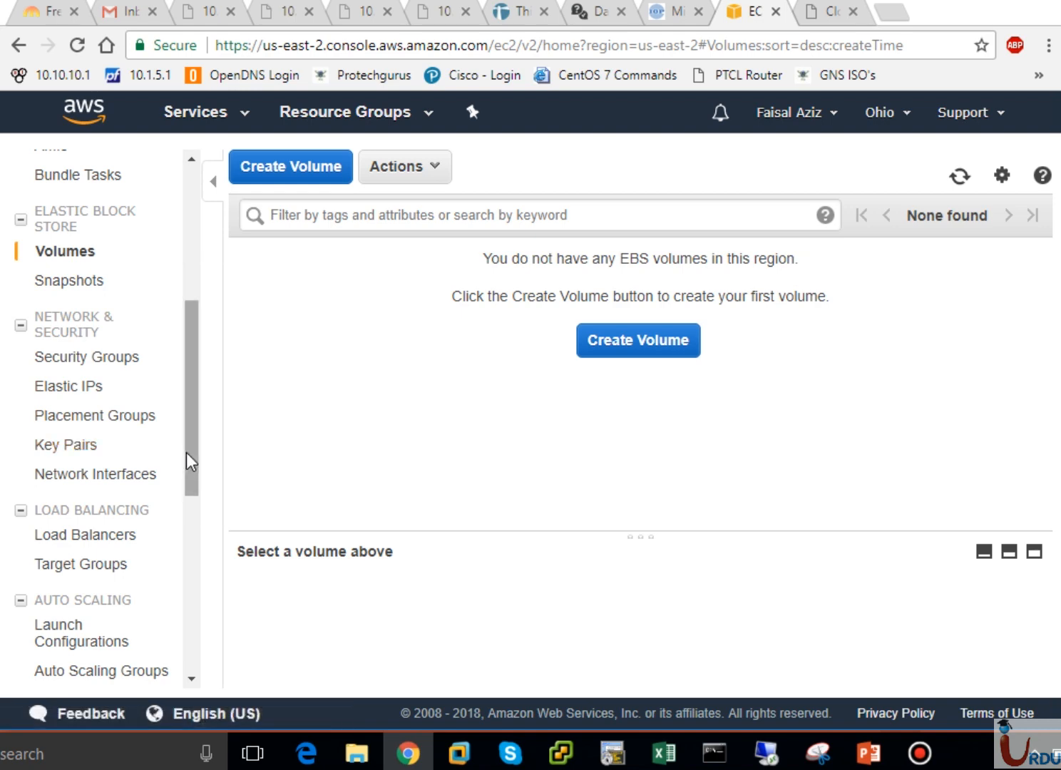
drag(188, 453, 190, 497)
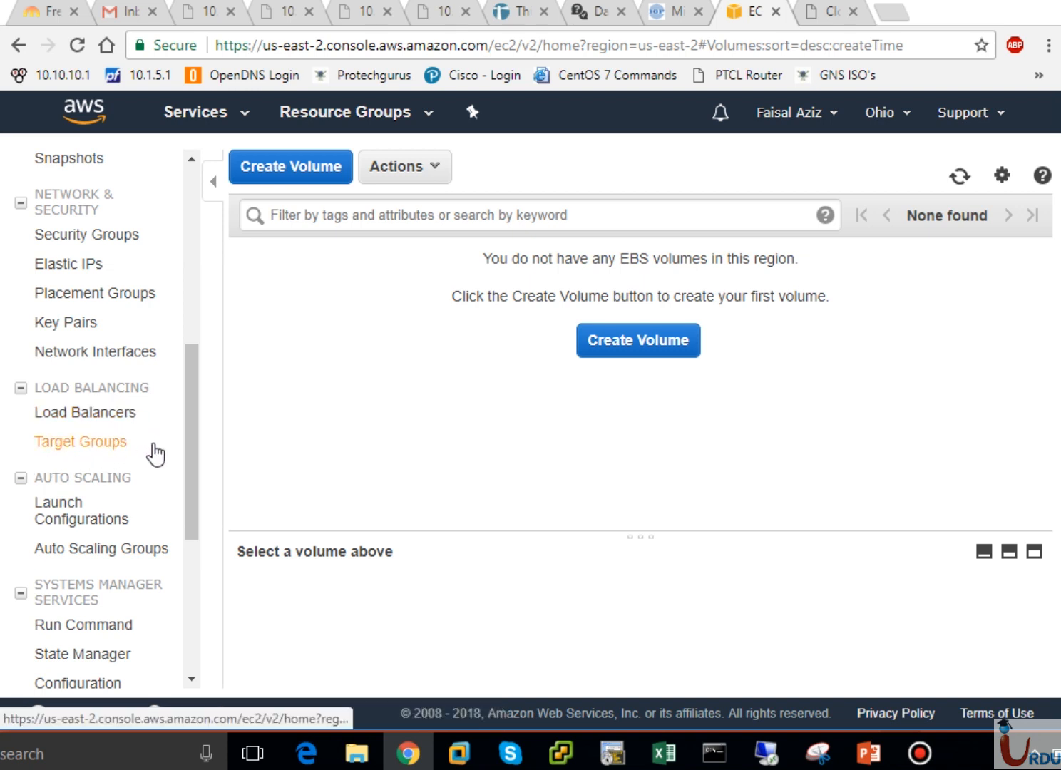
drag(197, 474, 199, 520)
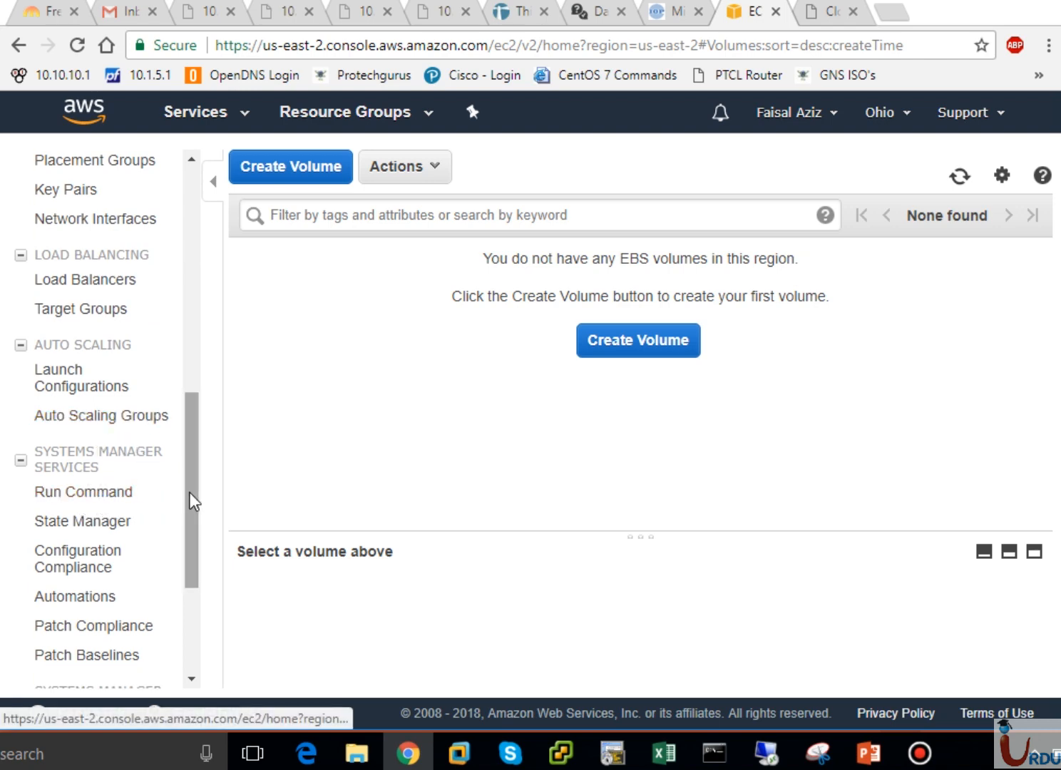
drag(190, 492, 197, 211)
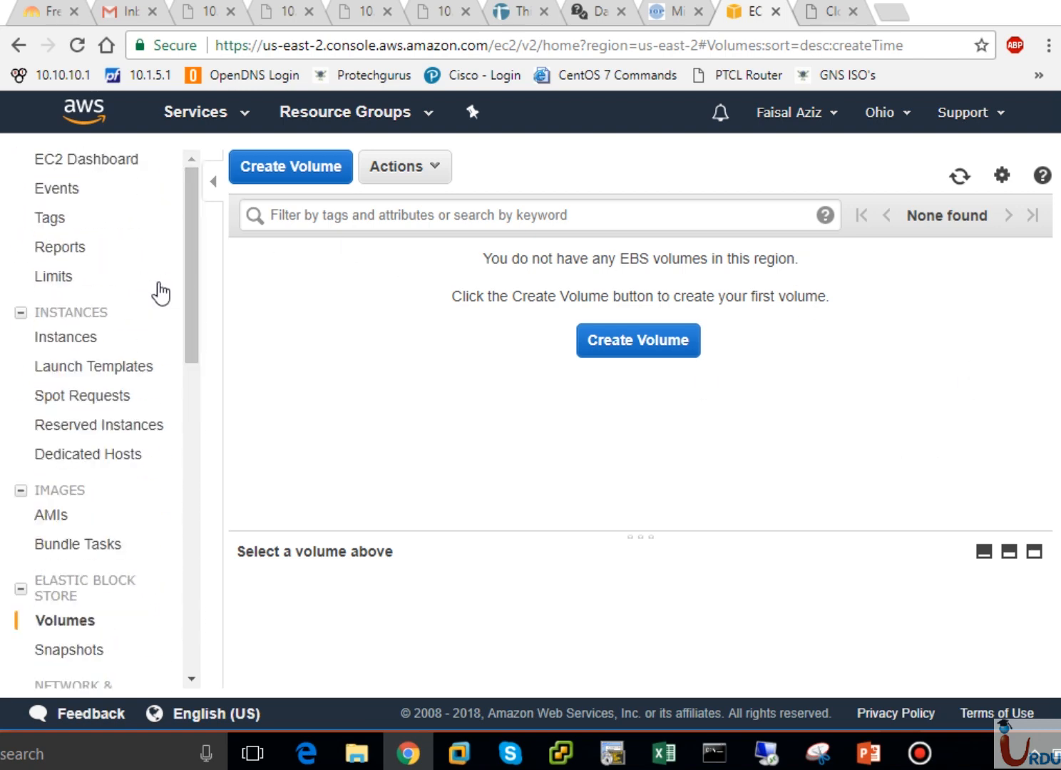
- Go to the EC2 Instances list and start the Launch Instance wizard
click(75, 316)
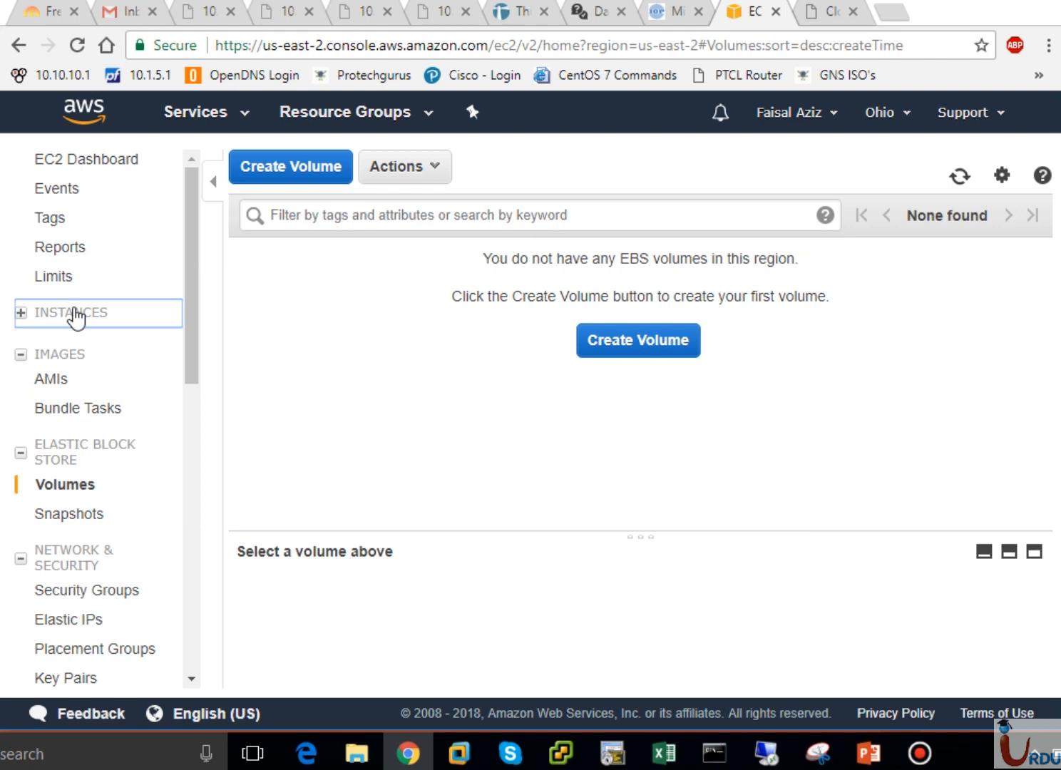
click(20, 314)
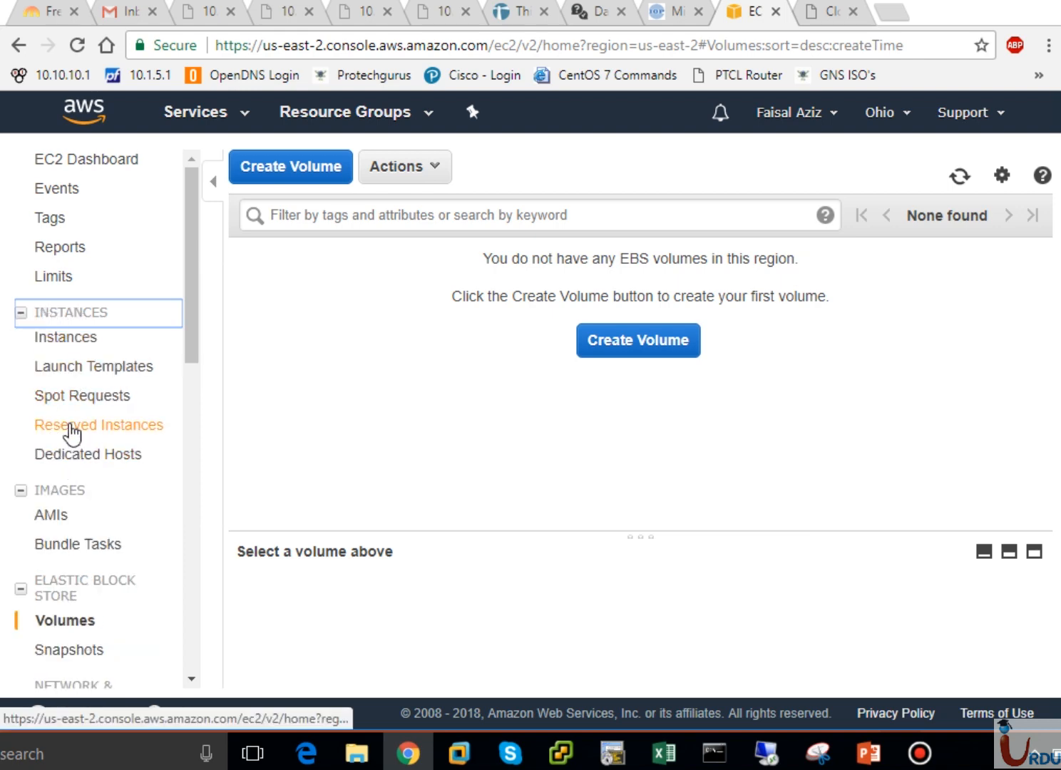
click(64, 342)
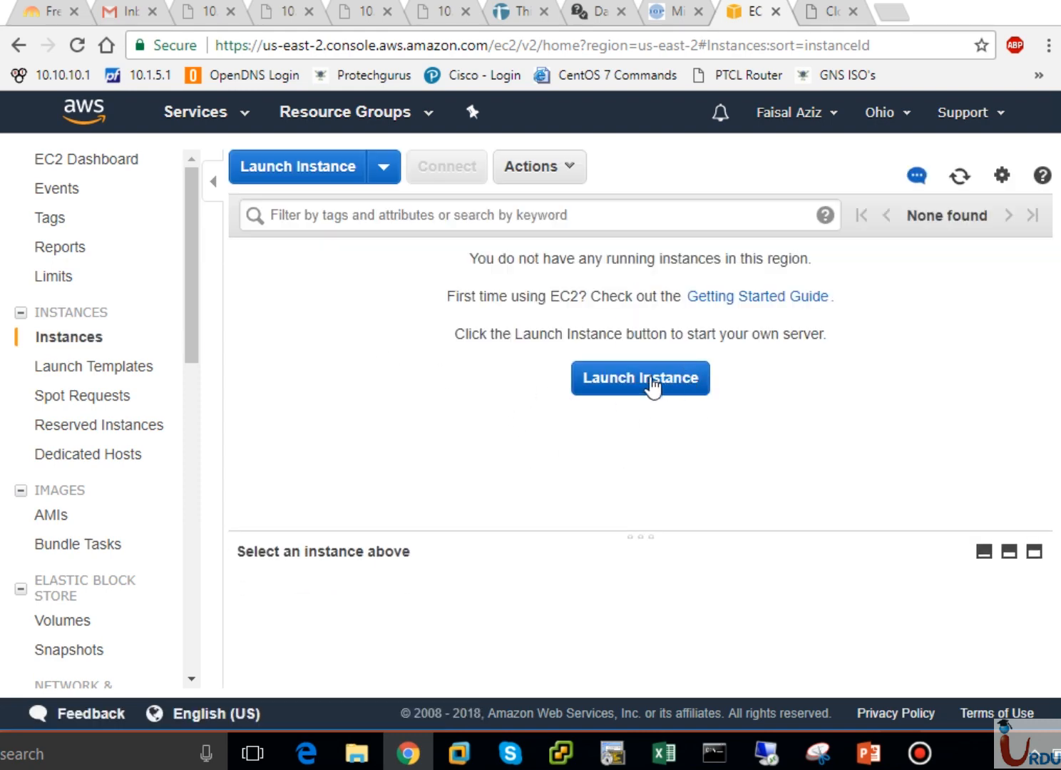
click(382, 179)
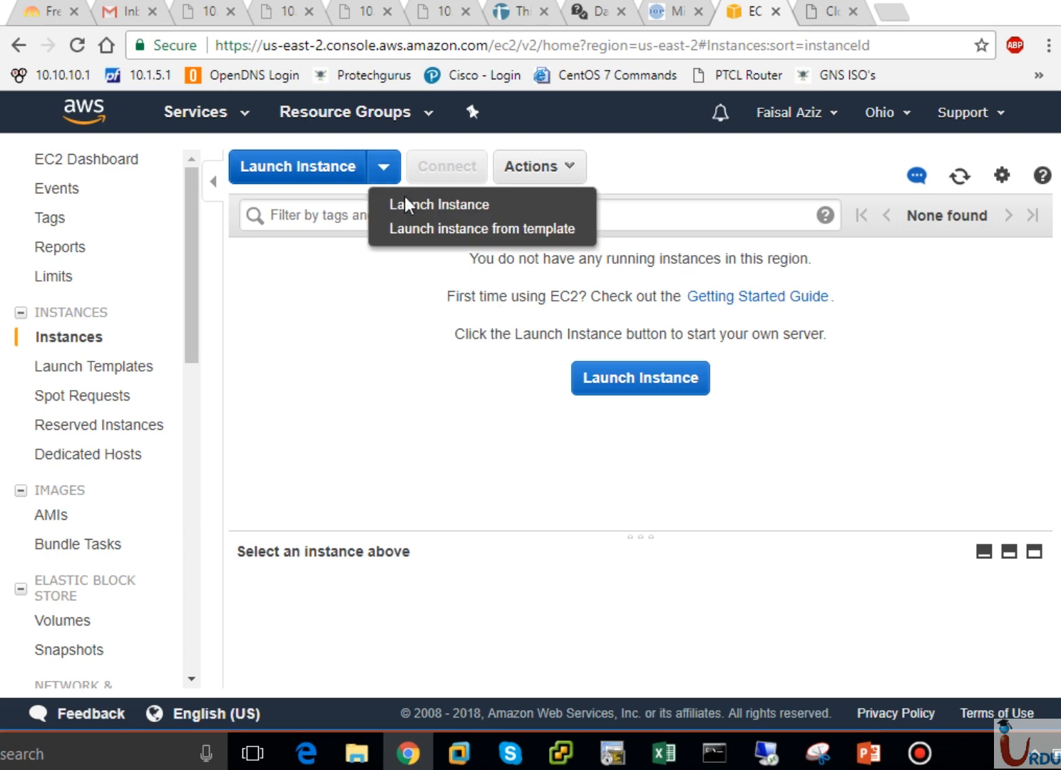
click(353, 181)
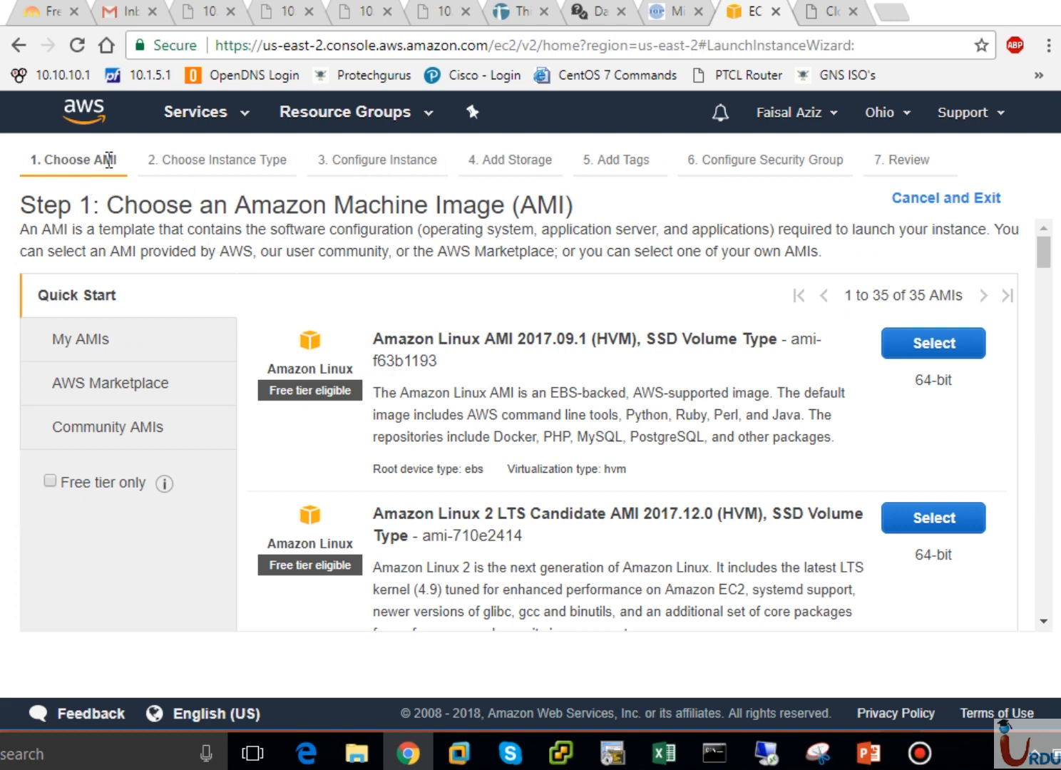
drag(116, 159, 32, 159)
click(207, 159)
drag(287, 165, 162, 165)
click(171, 166)
drag(432, 165, 392, 169)
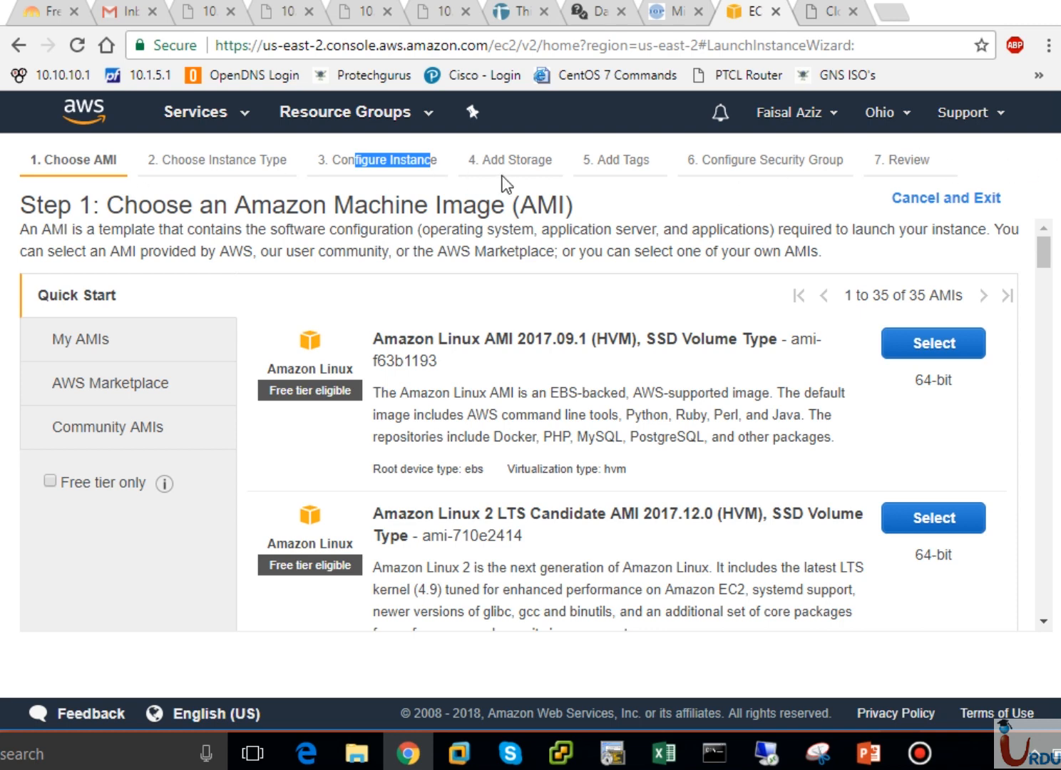
click(680, 201)
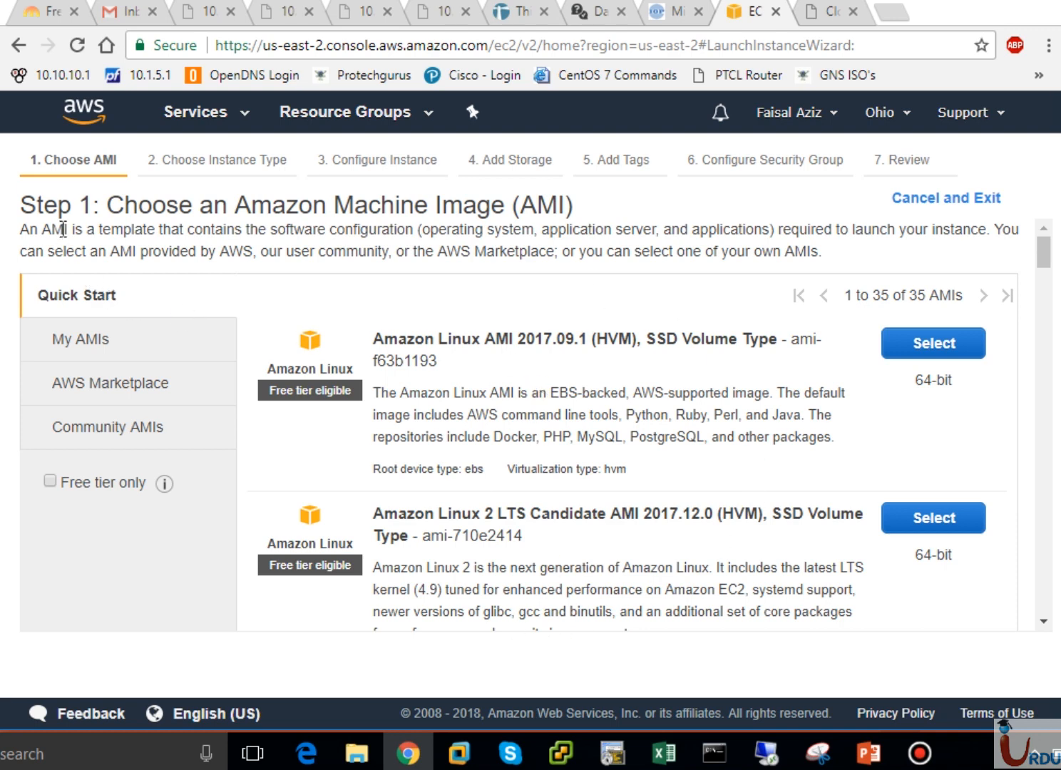
drag(46, 229, 220, 253)
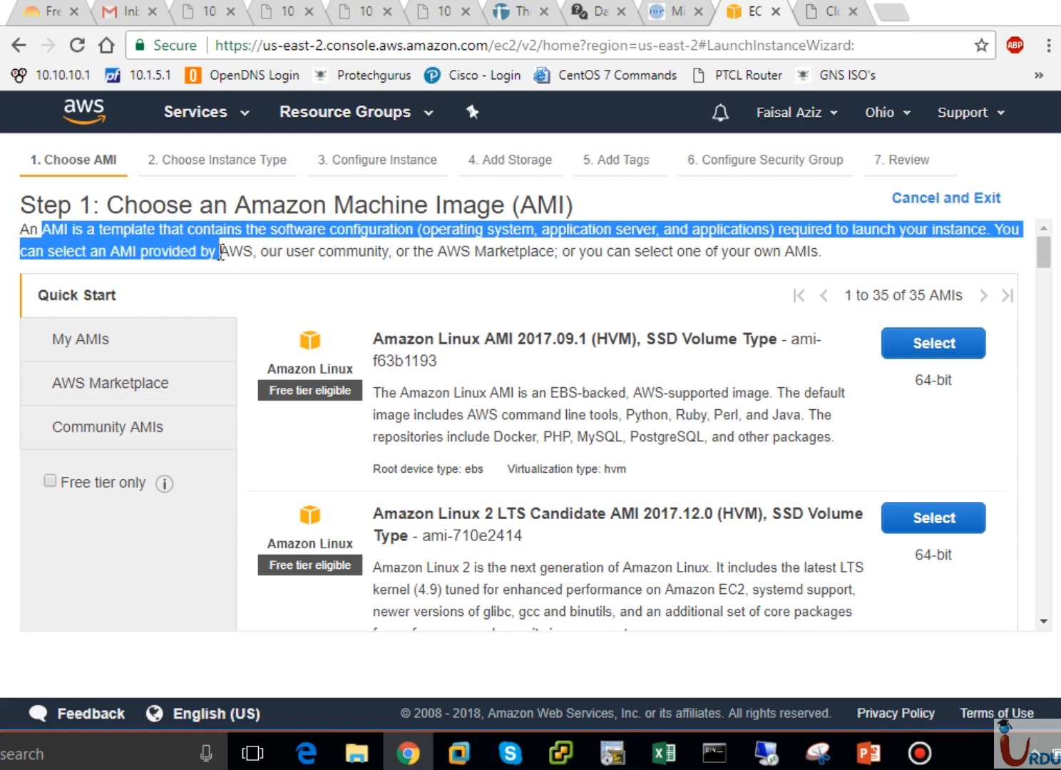
click(364, 238)
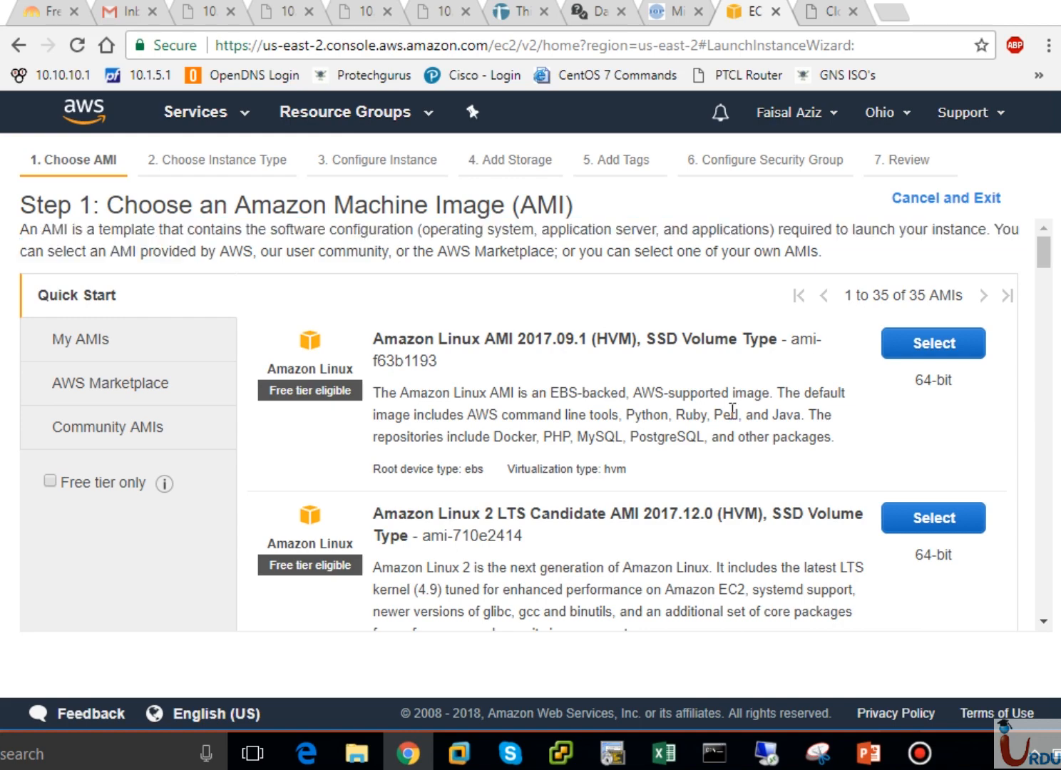
scroll(1048, 527, down, 10)
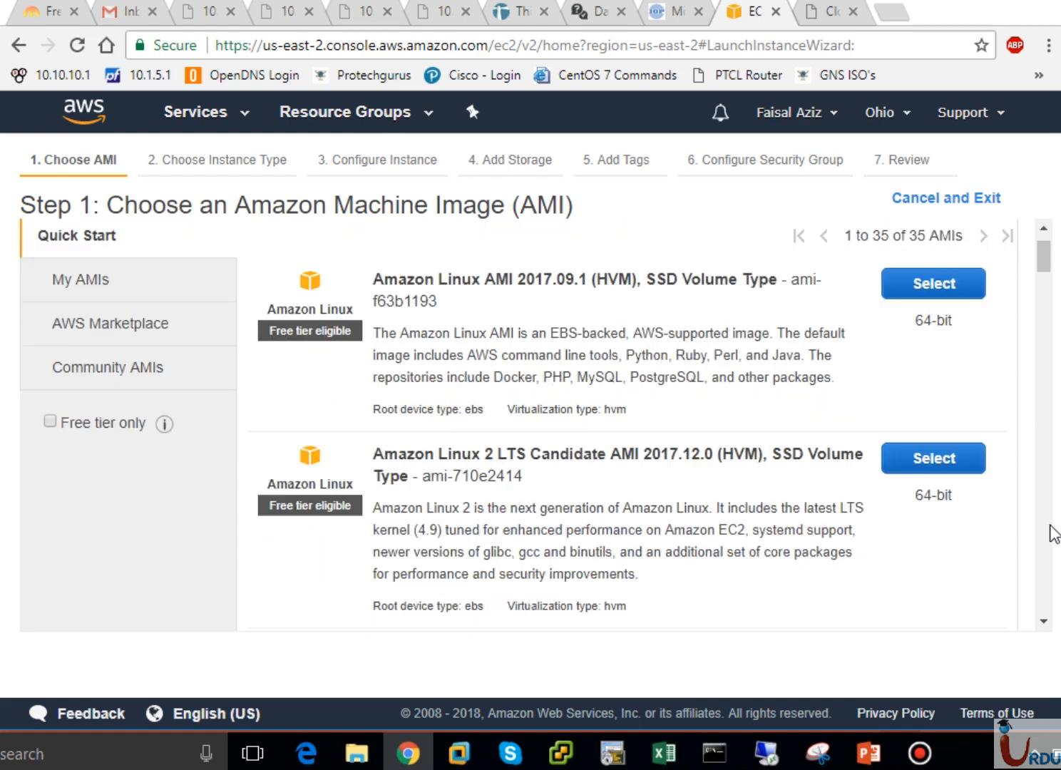
scroll(1050, 531, down, 15)
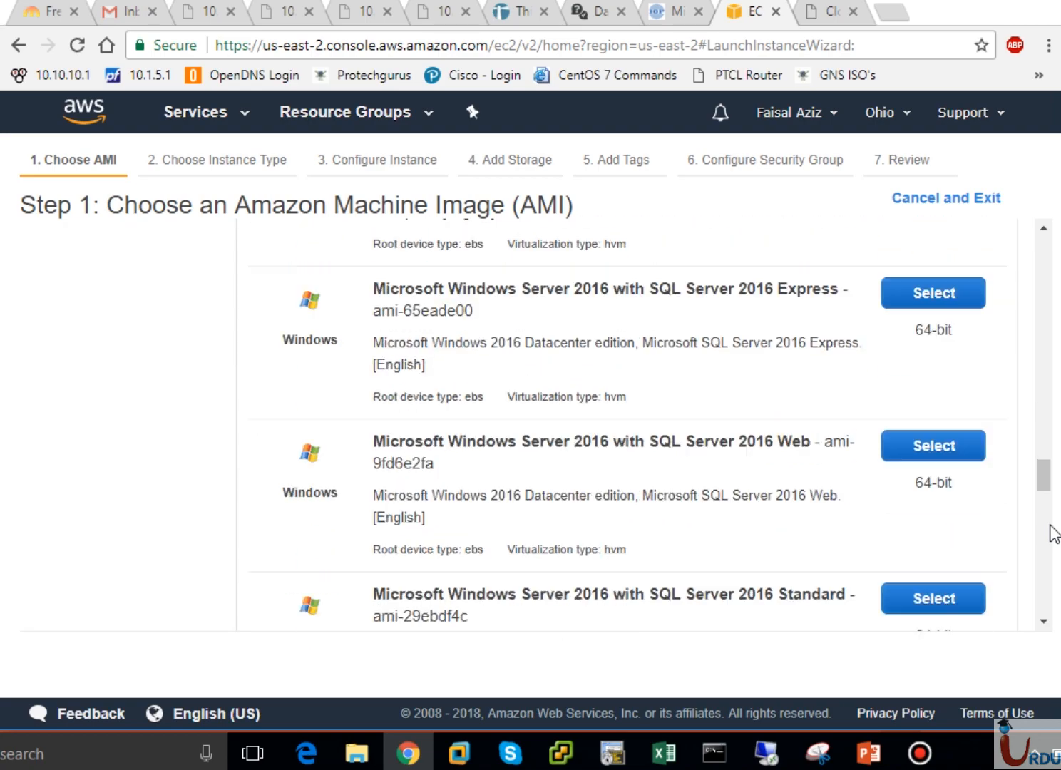
scroll(1050, 531, up, 20)
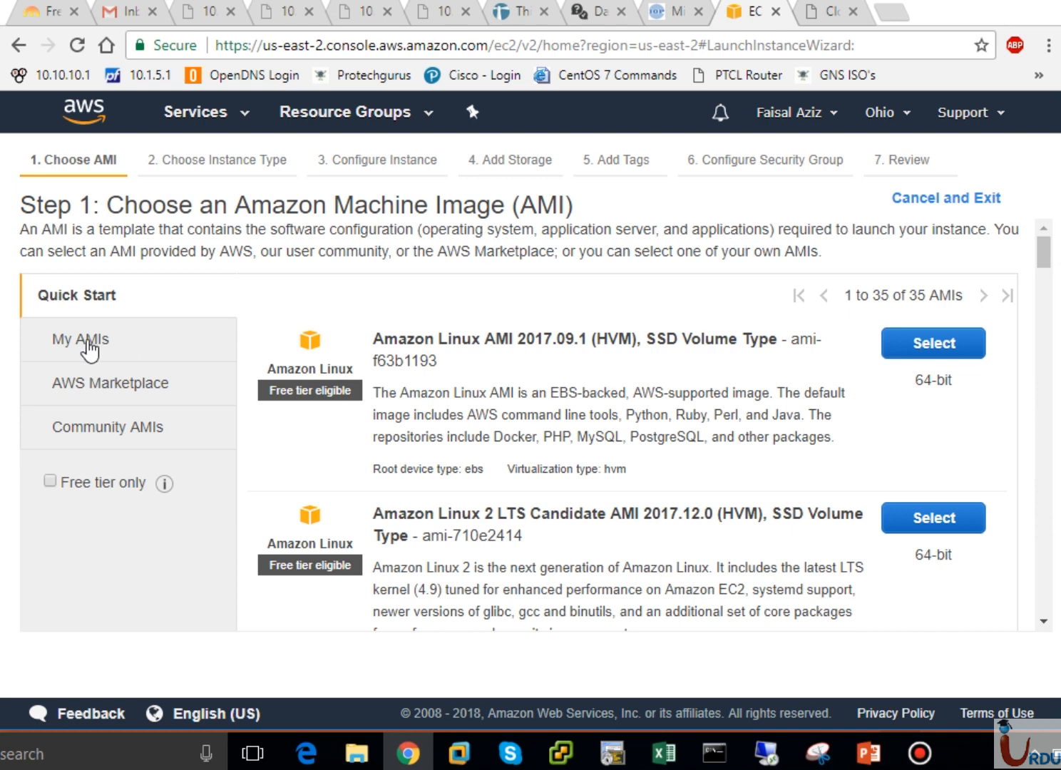
- Browse the Quick Start, AWS Marketplace and My AMIs image sources, ending on the Marketplace catalogue
click(73, 295)
click(76, 394)
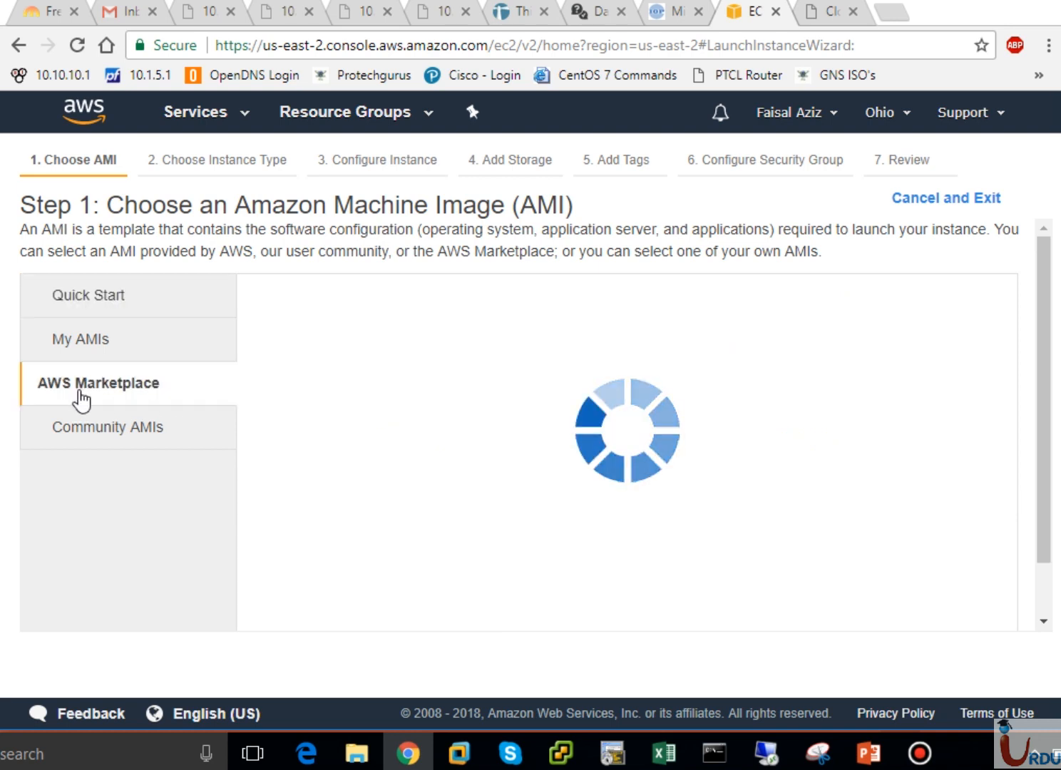
click(107, 348)
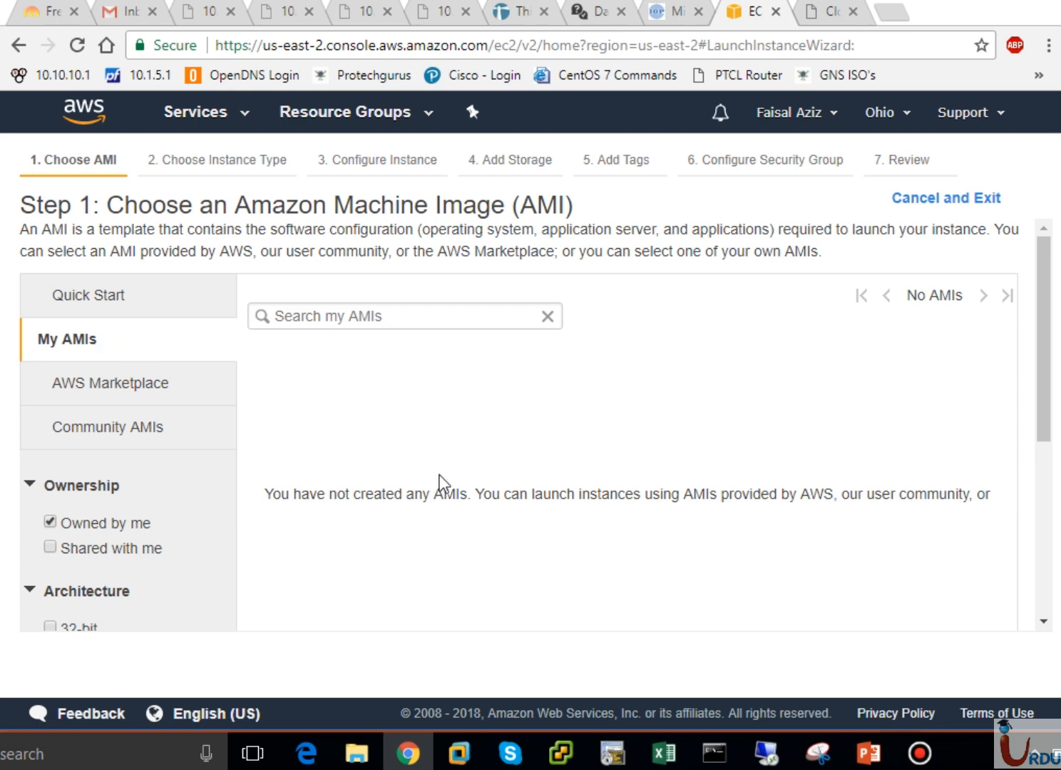
click(102, 391)
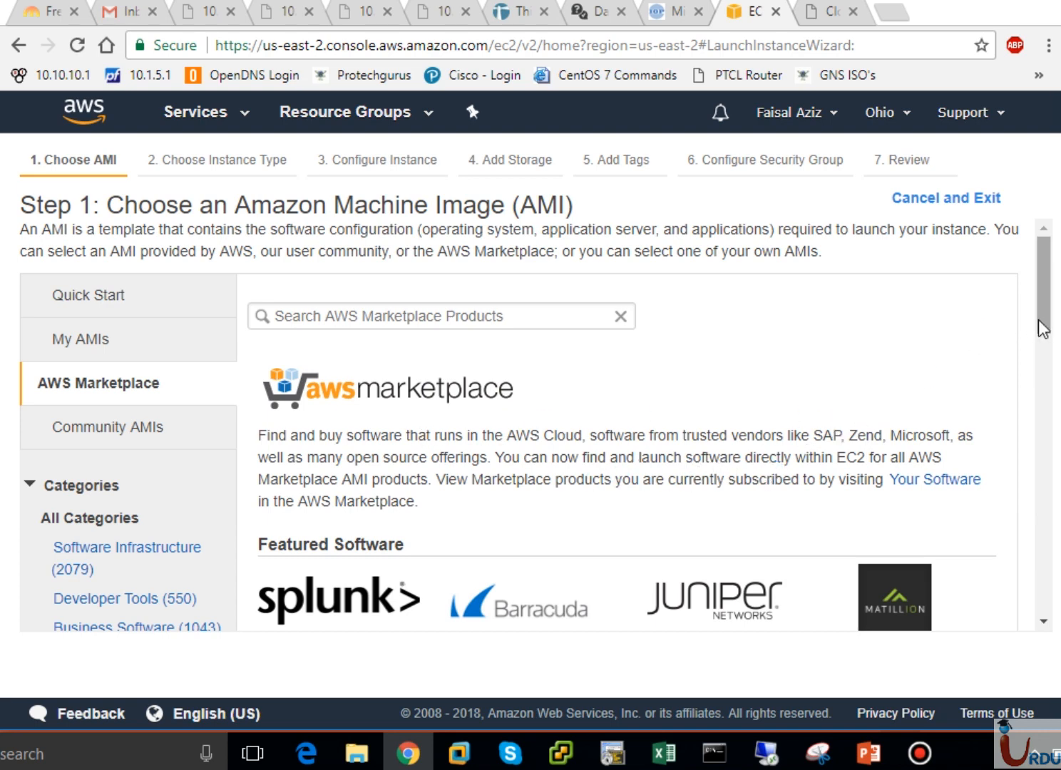
mouse_move(1037, 322)
mouse_down()
mouse_move(1044, 509)
mouse_move(1048, 298)
mouse_up()
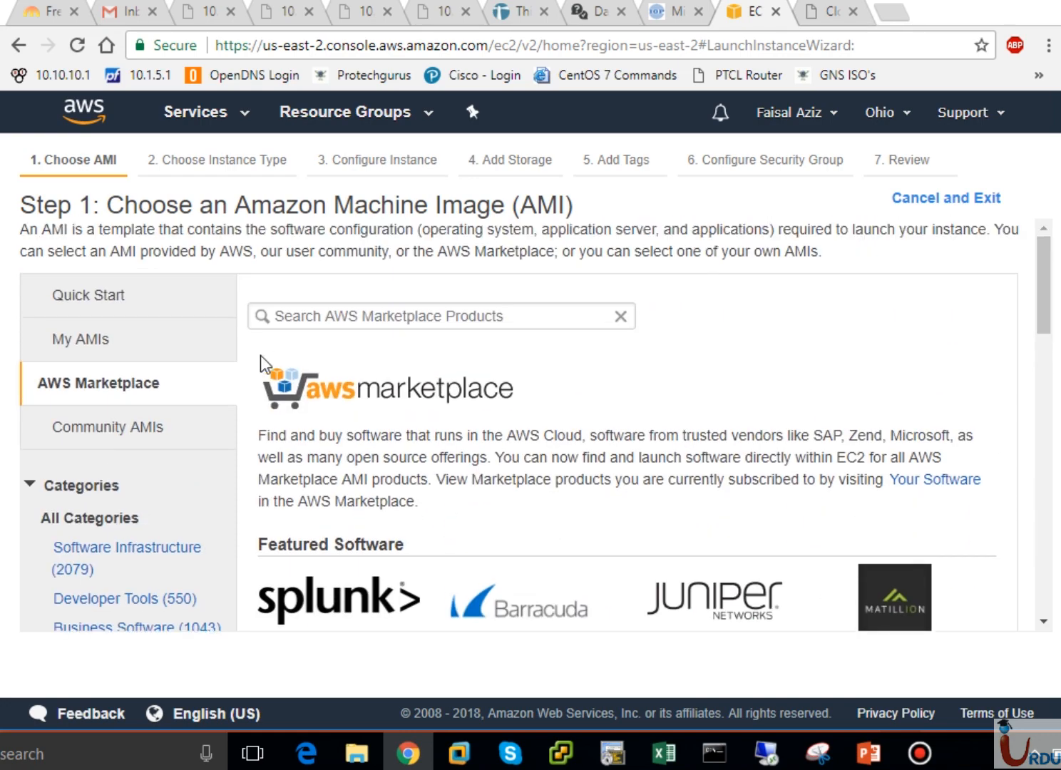
- Open Community AMIs and scroll through the shared images
click(107, 429)
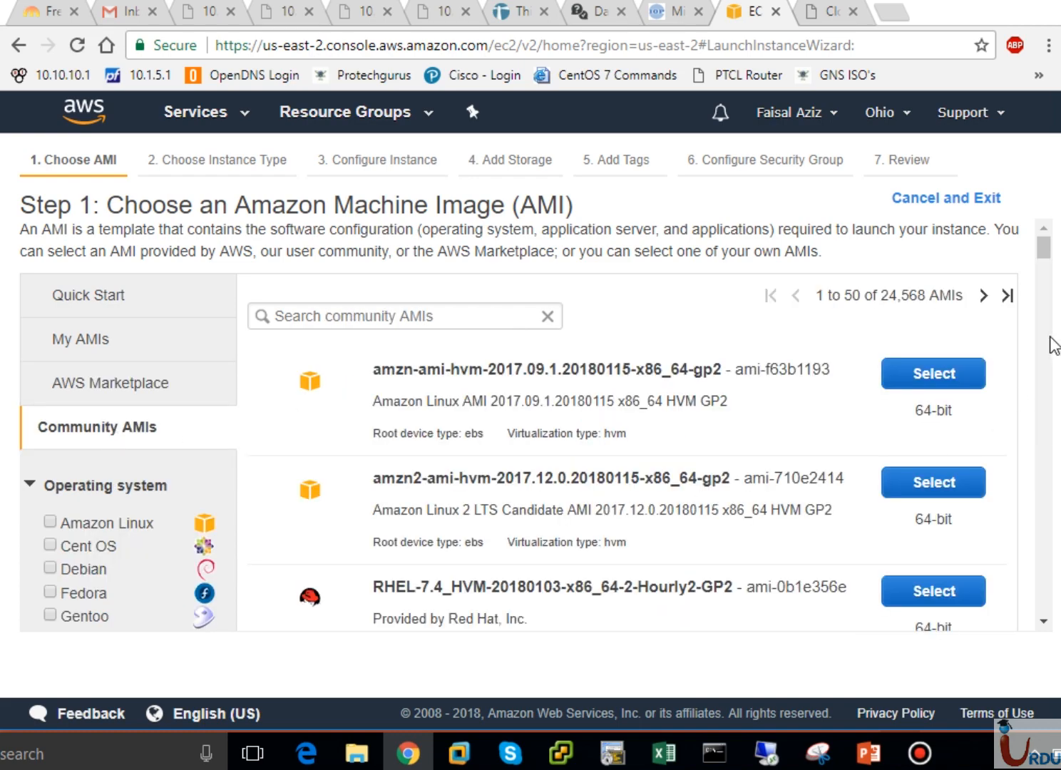
scroll(1054, 346, down, 10)
scroll(1051, 345, down, 5)
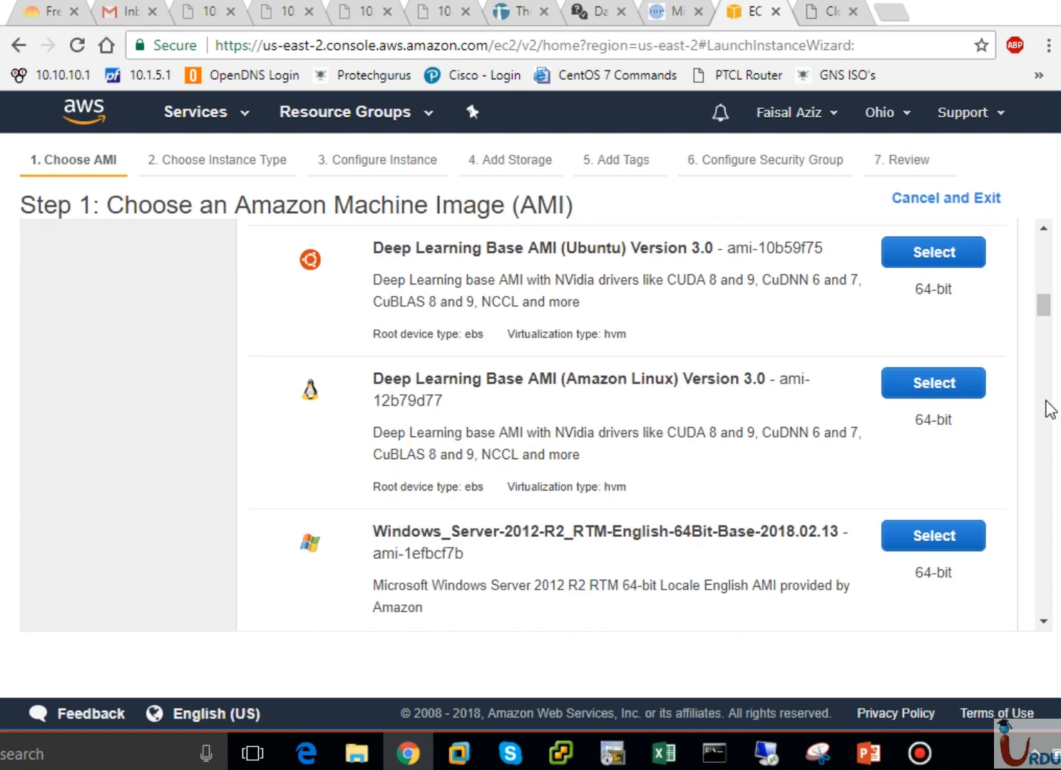
scroll(1048, 403, down, 15)
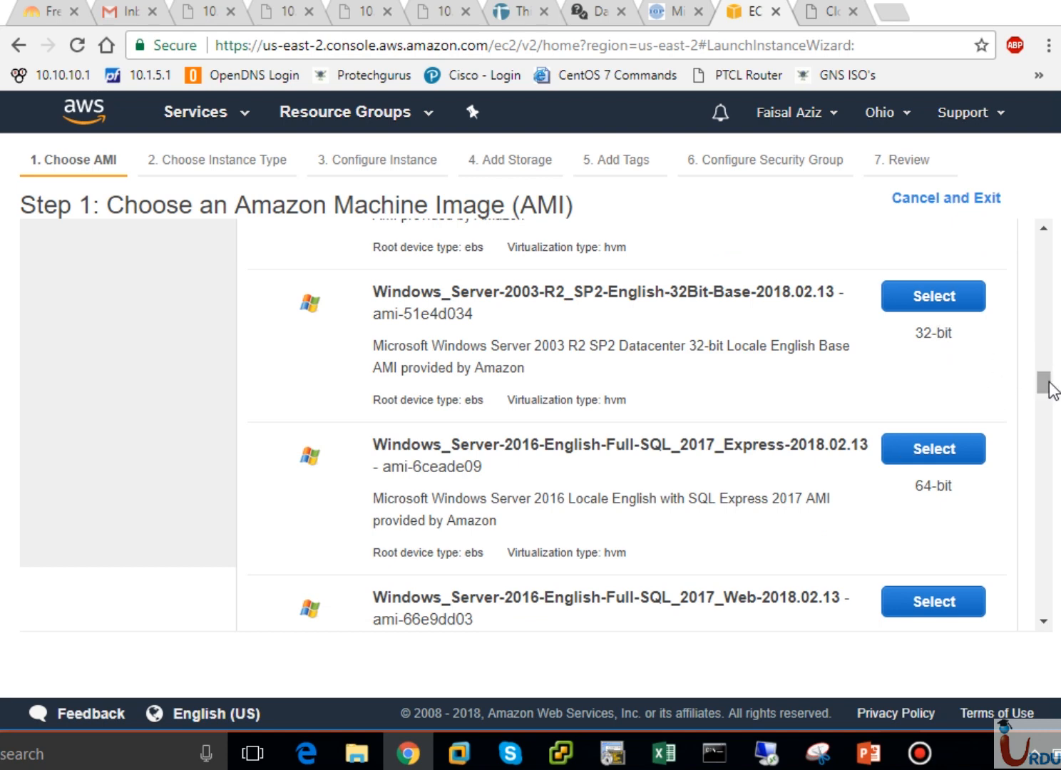
drag(1048, 389, 1045, 392)
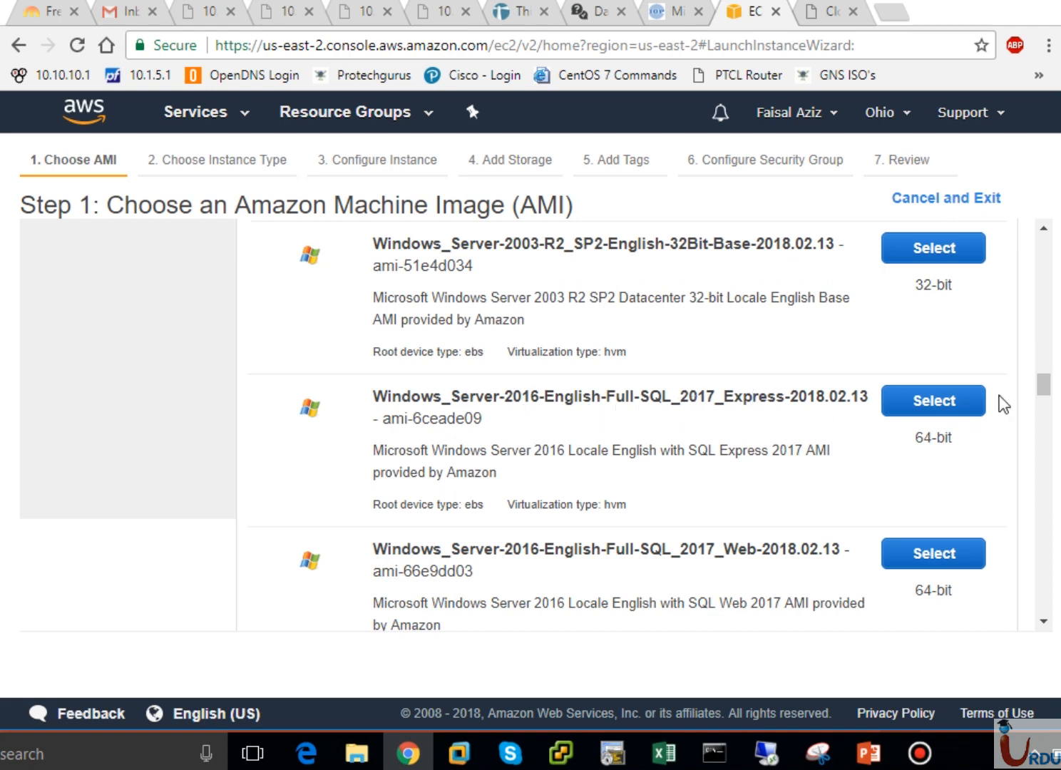
drag(1047, 391, 1044, 246)
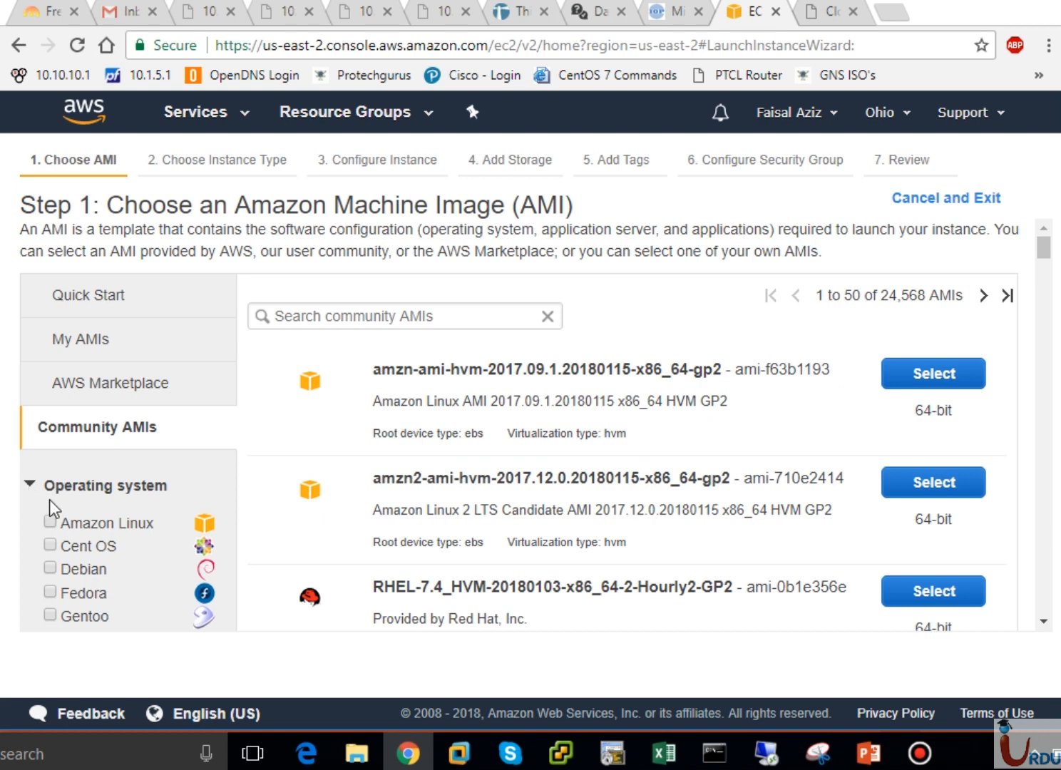
- Filter Community AMIs to Debian after briefly trying CentOS, leaving 1,804 images
click(50, 544)
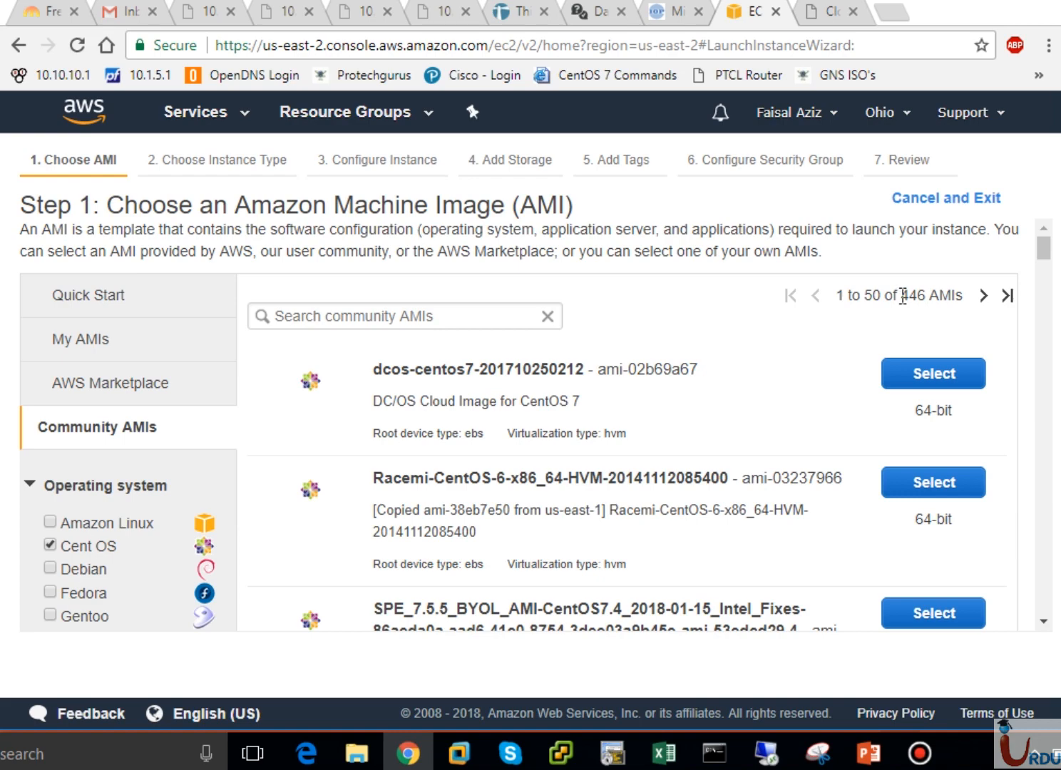
mouse_move(1044, 256)
mouse_down()
mouse_move(1045, 349)
mouse_move(1043, 241)
mouse_up()
click(49, 545)
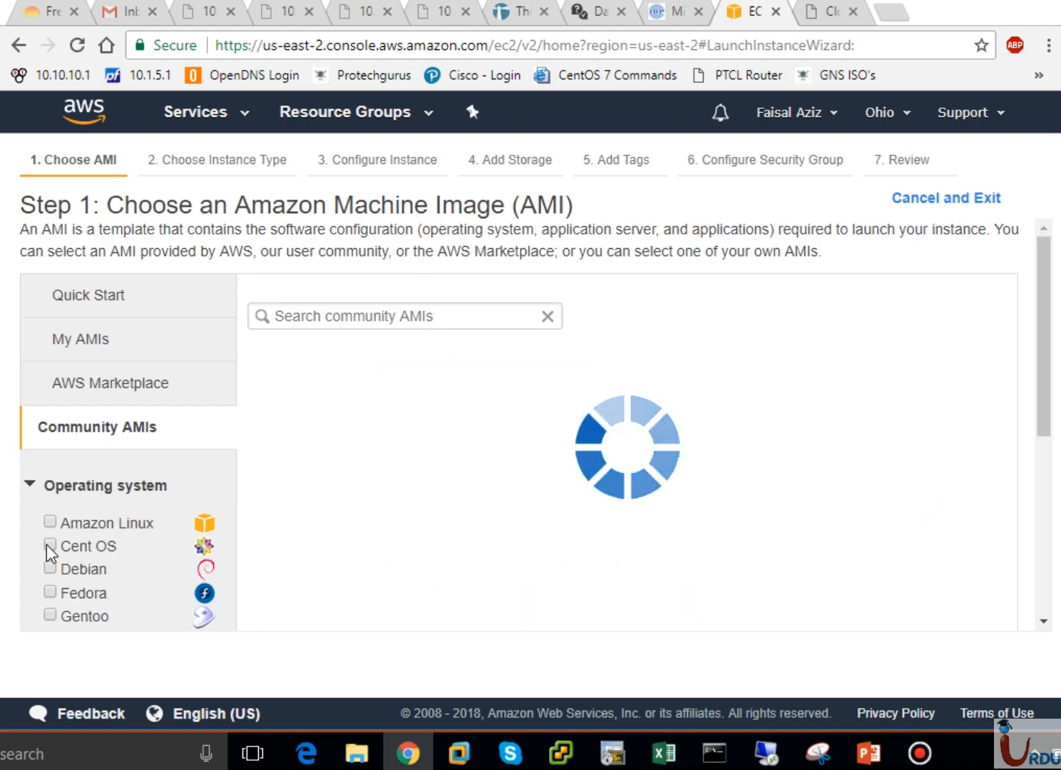
click(50, 572)
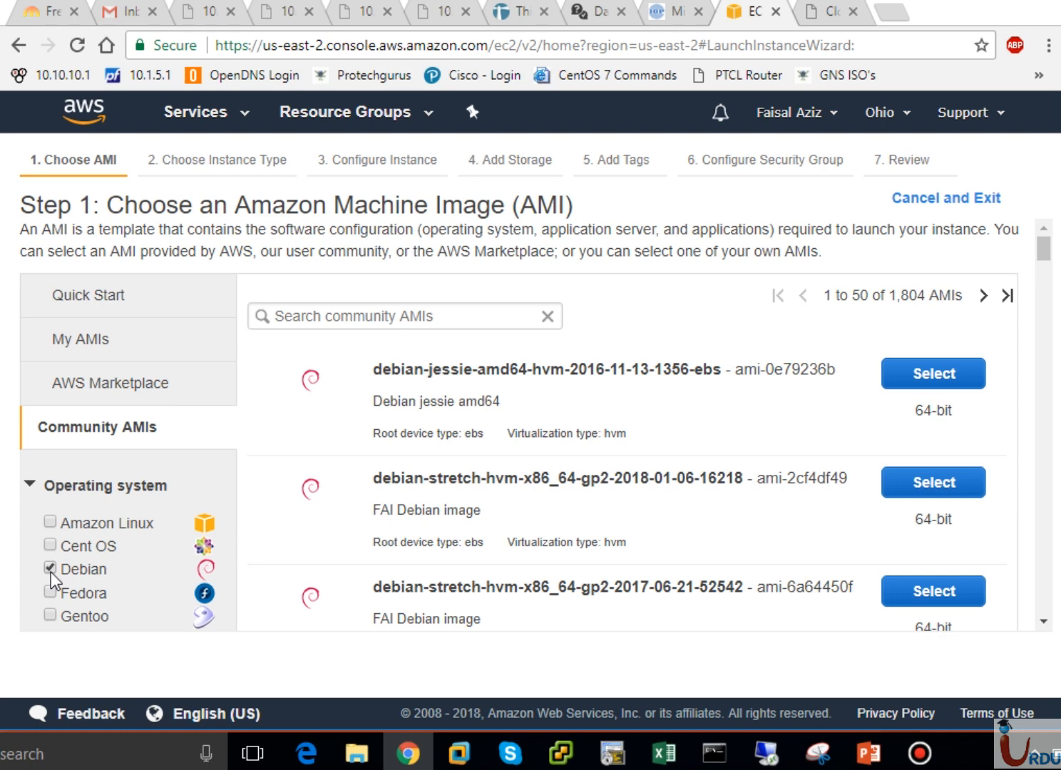
- Select Microsoft Windows Server 2016 Base from the Quick Start image list
click(100, 295)
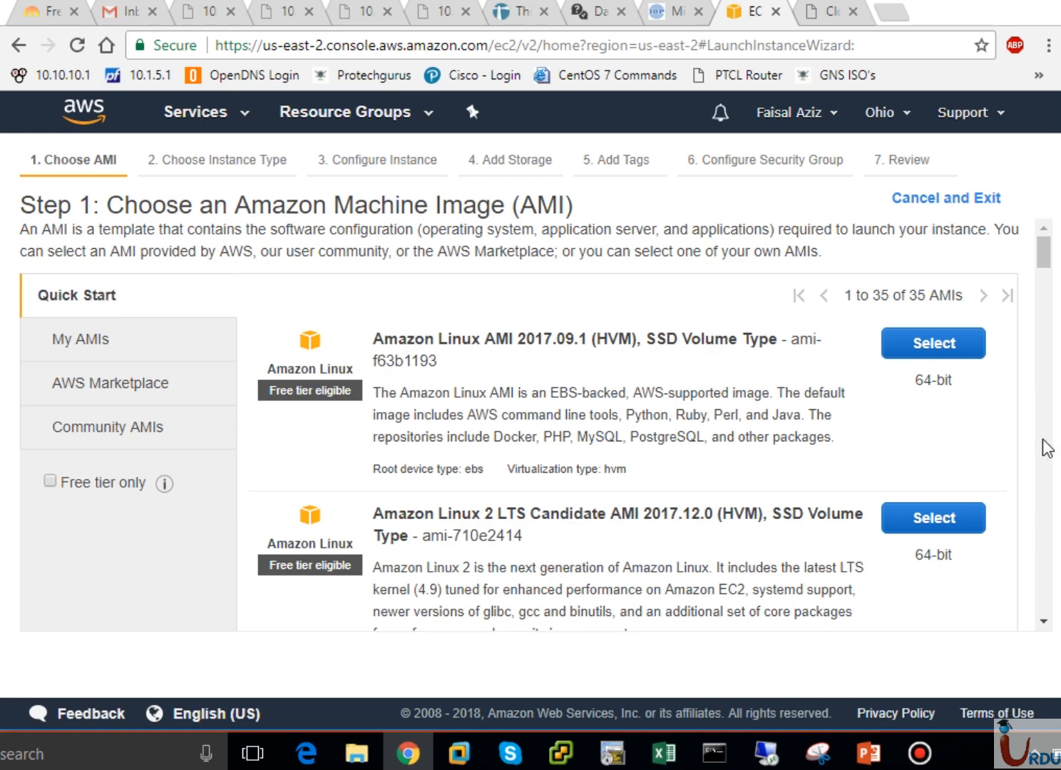
scroll(1047, 458, down, 1)
scroll(1046, 458, down, 10)
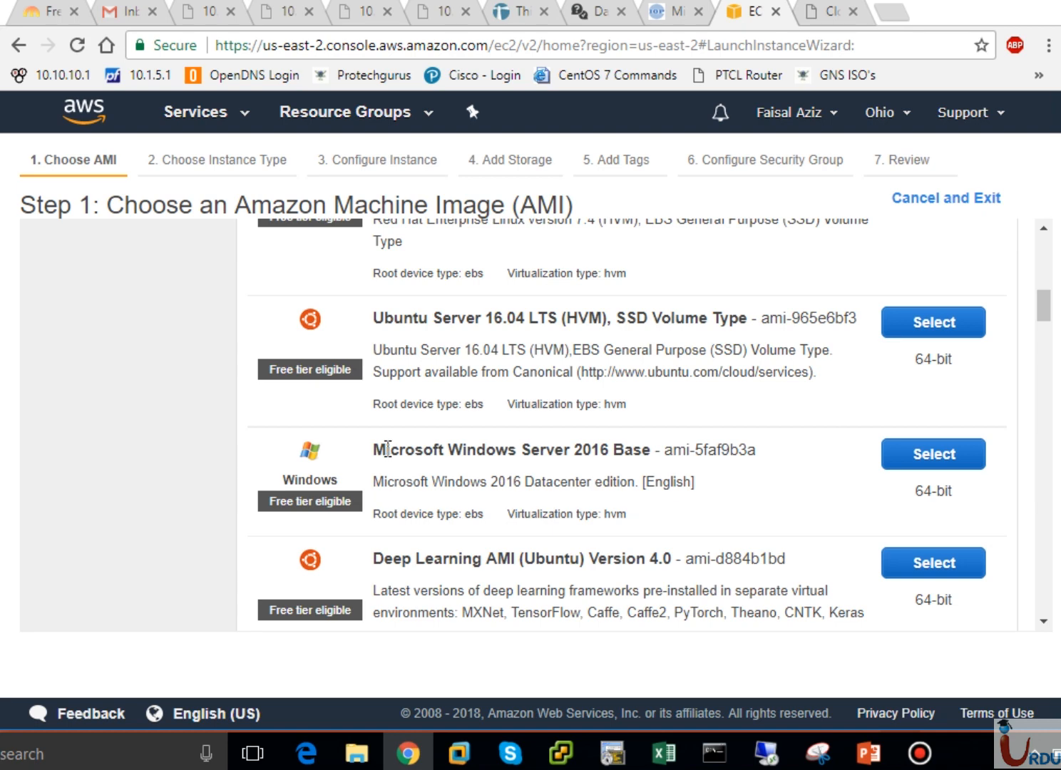
drag(387, 449, 642, 451)
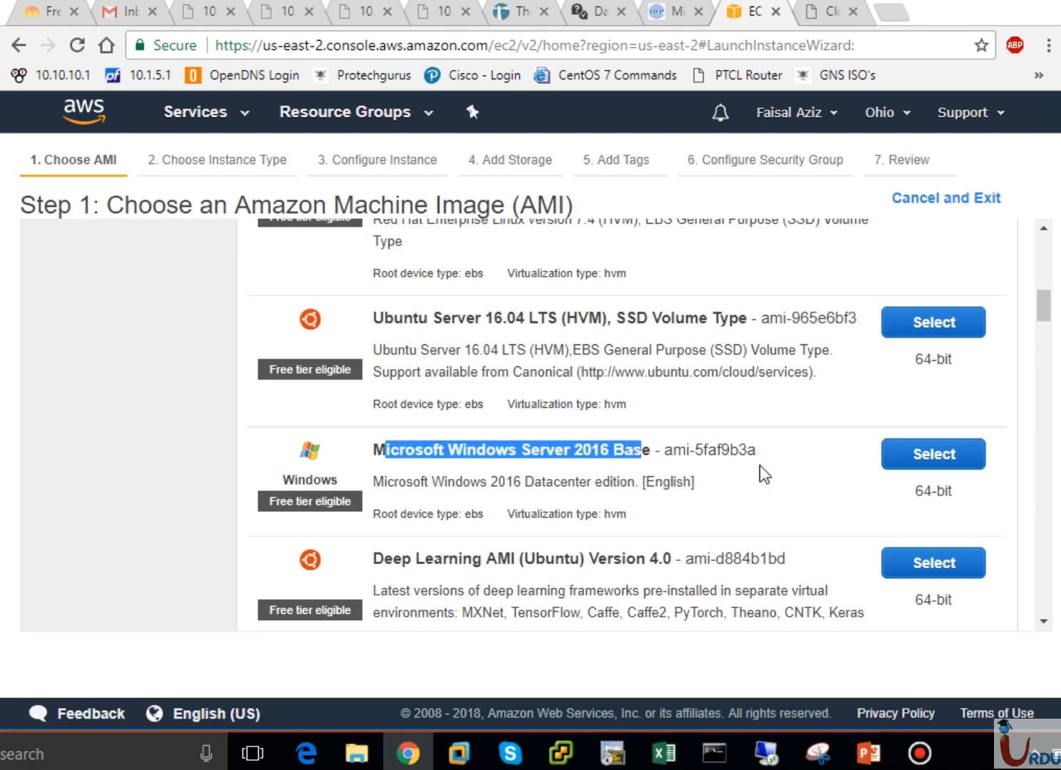
drag(757, 450, 672, 451)
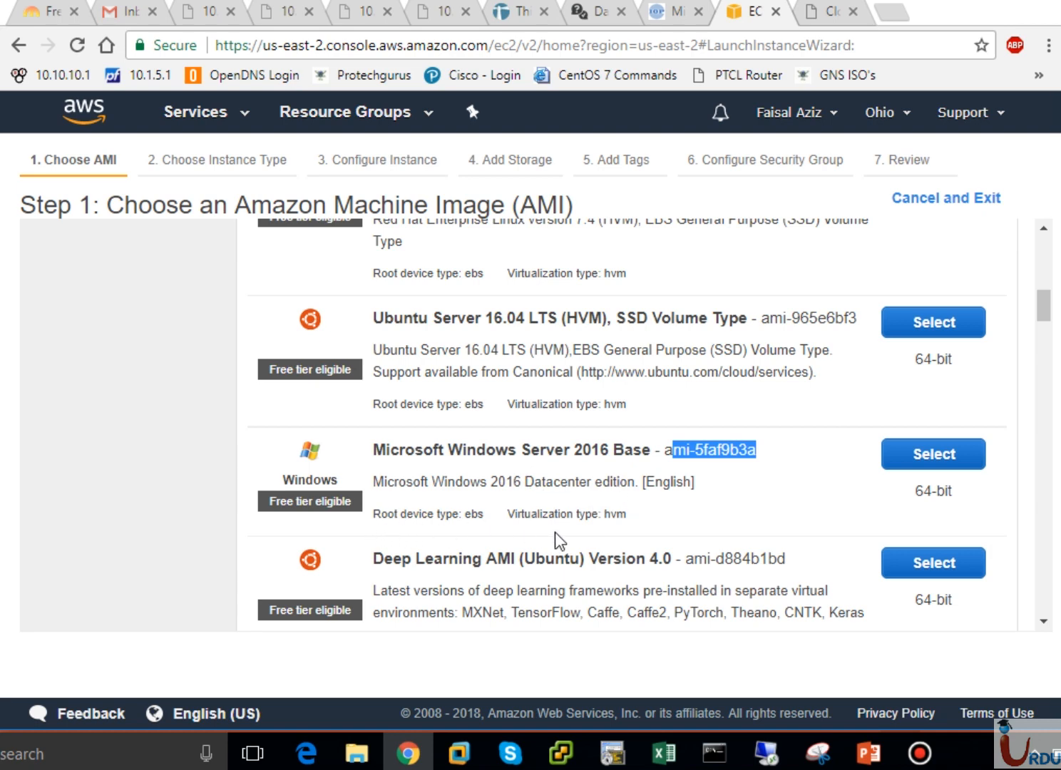
click(701, 493)
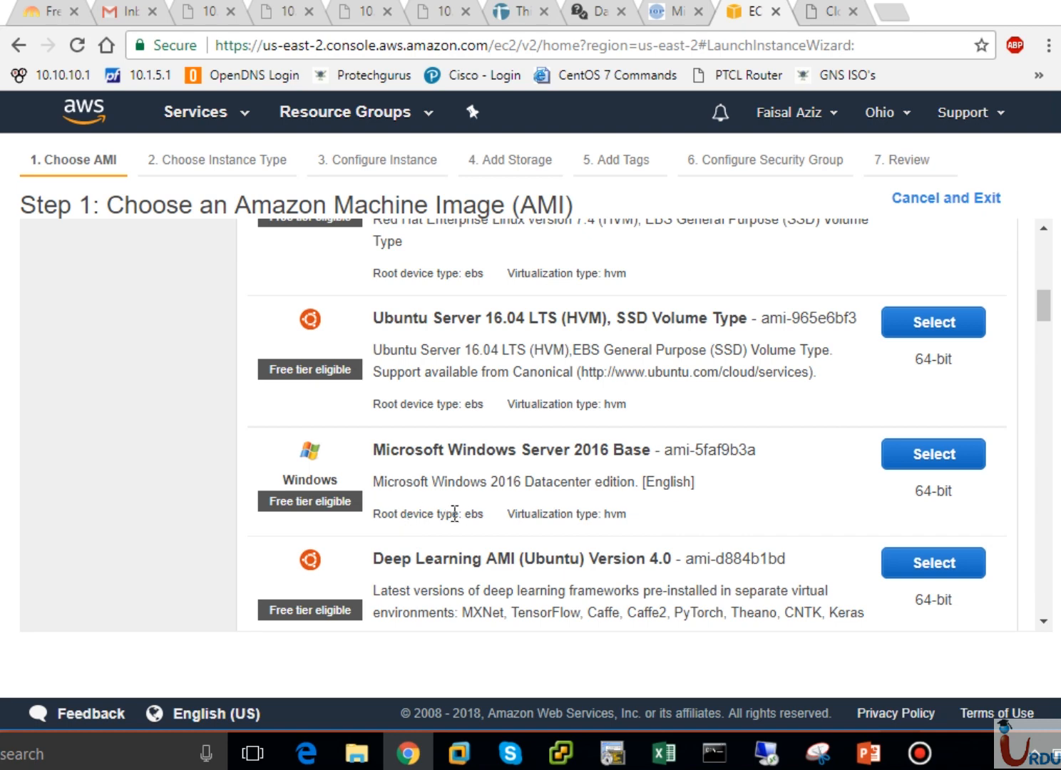
click(966, 456)
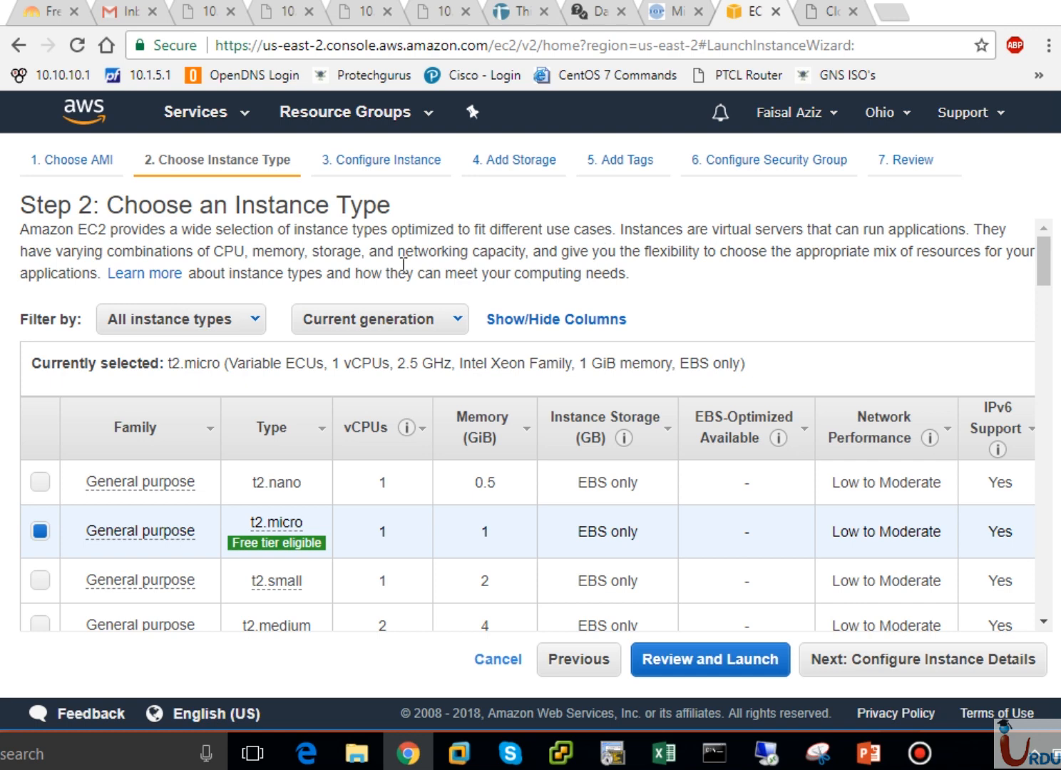
drag(1048, 251, 1047, 260)
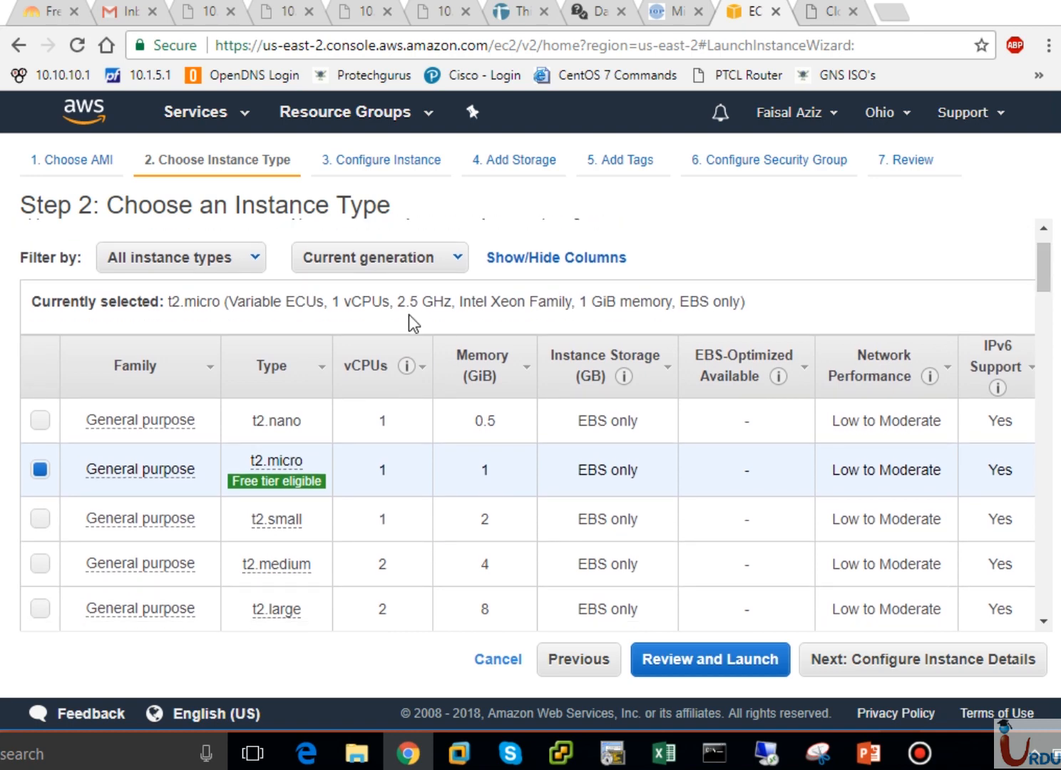
click(251, 261)
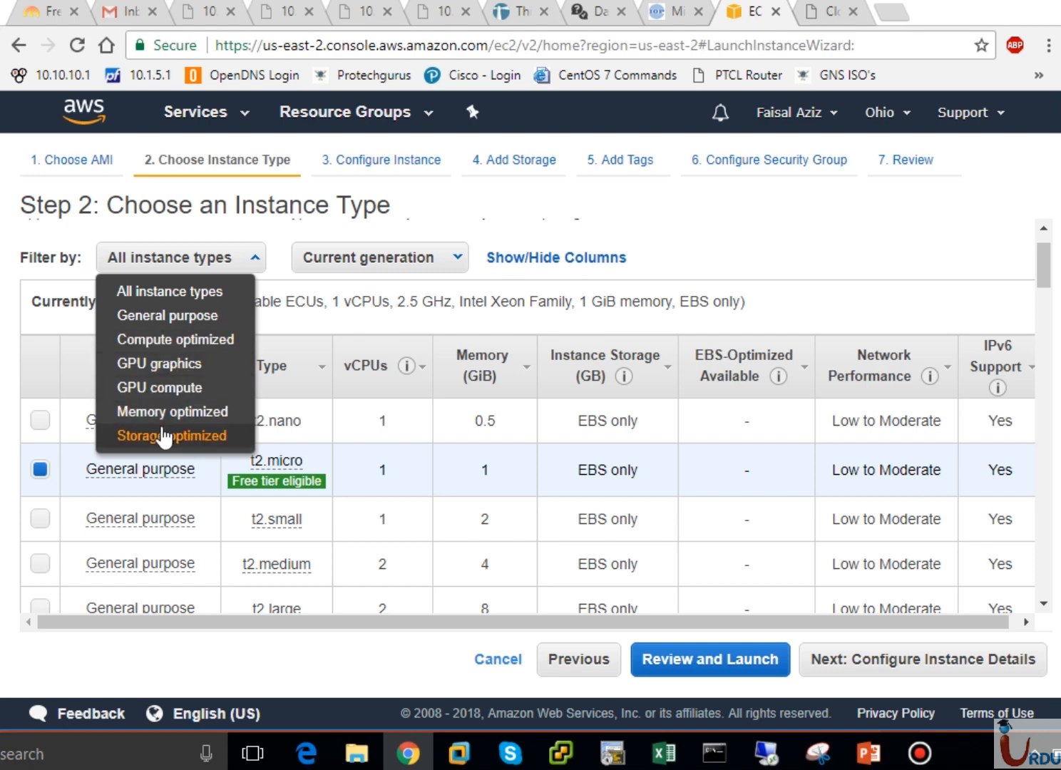
click(807, 304)
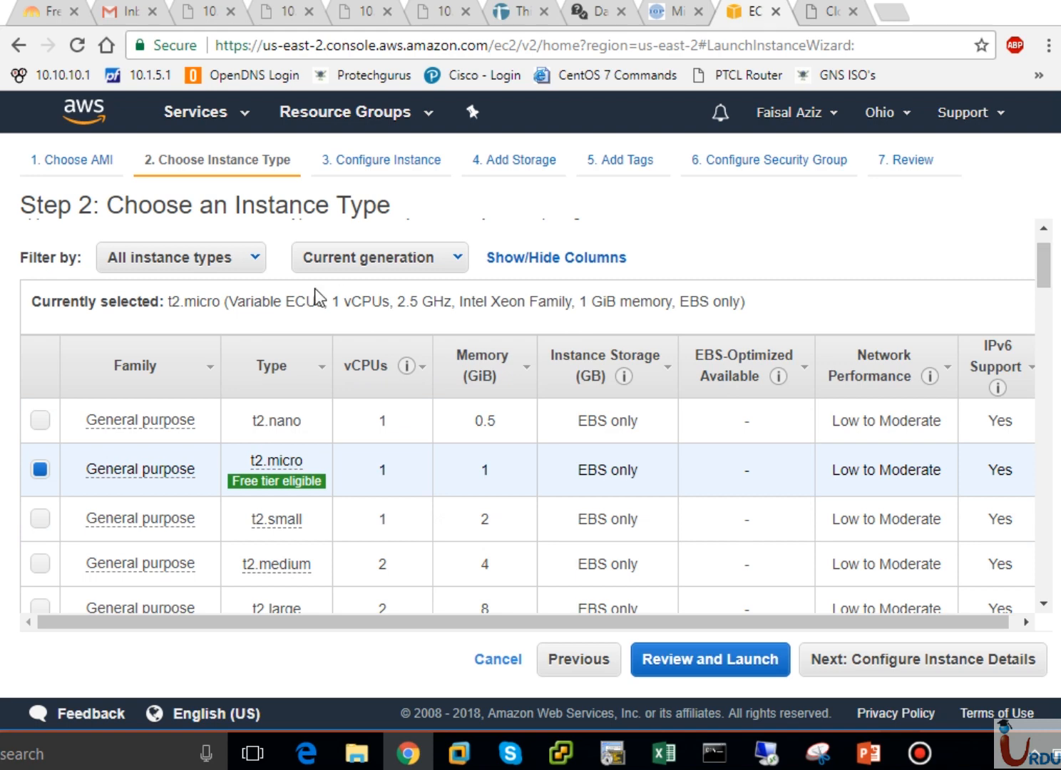
drag(1045, 282, 1045, 439)
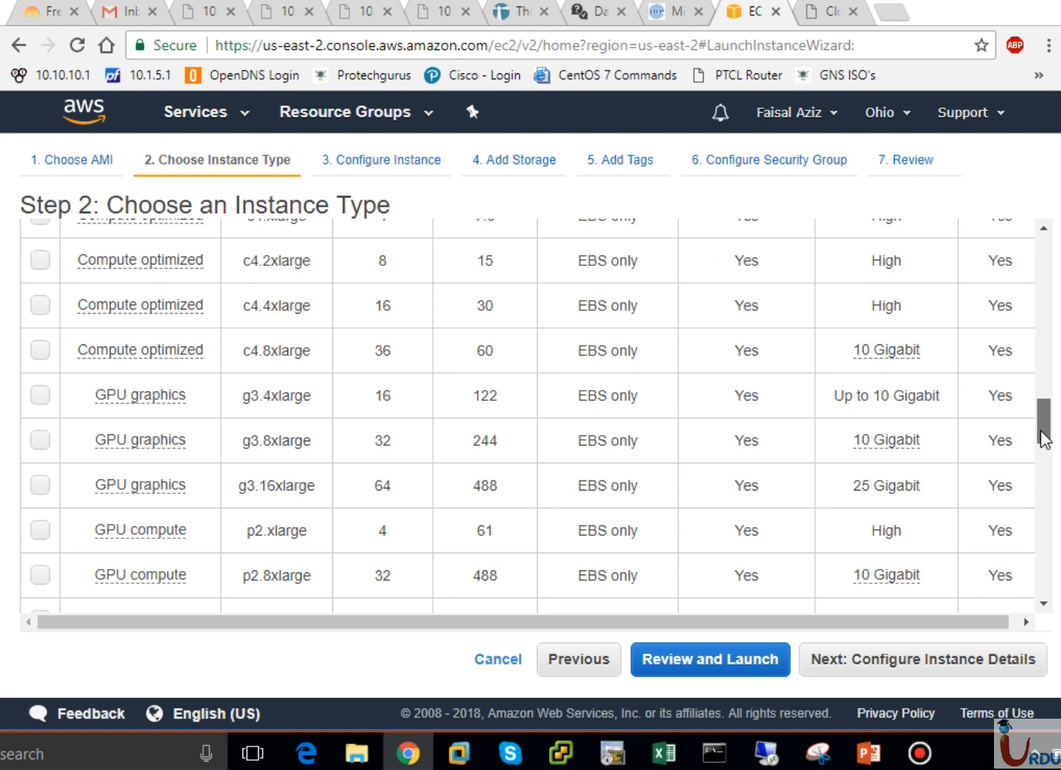
drag(1045, 438, 1032, 587)
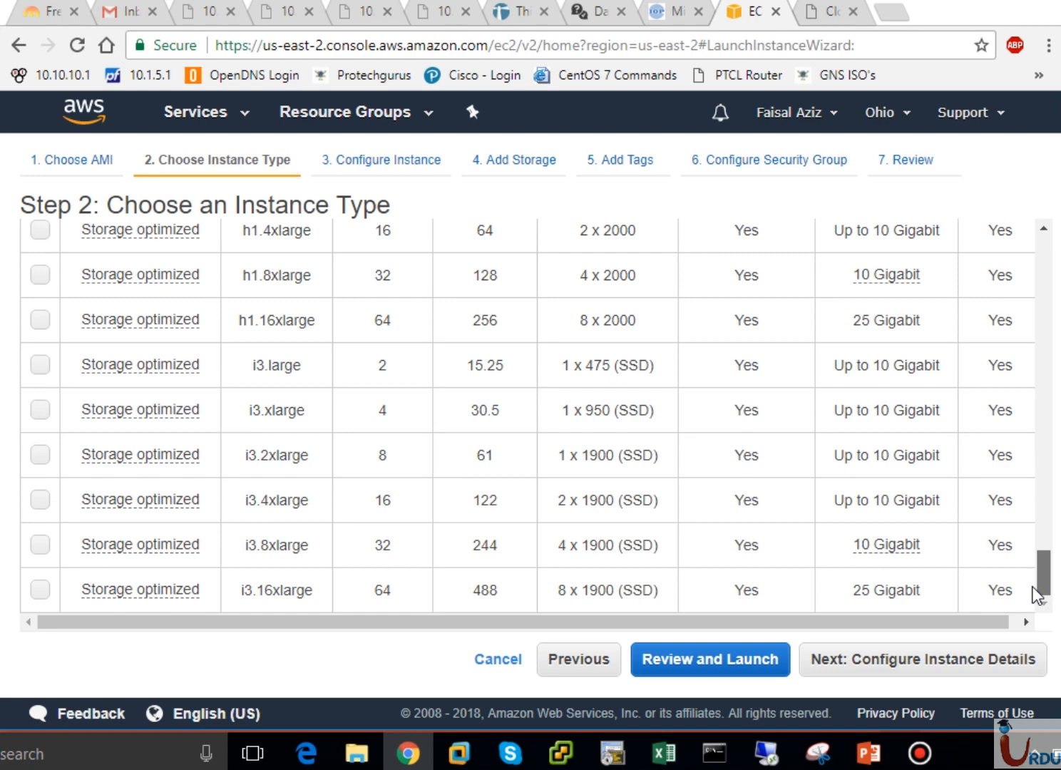
drag(1035, 593, 1052, 260)
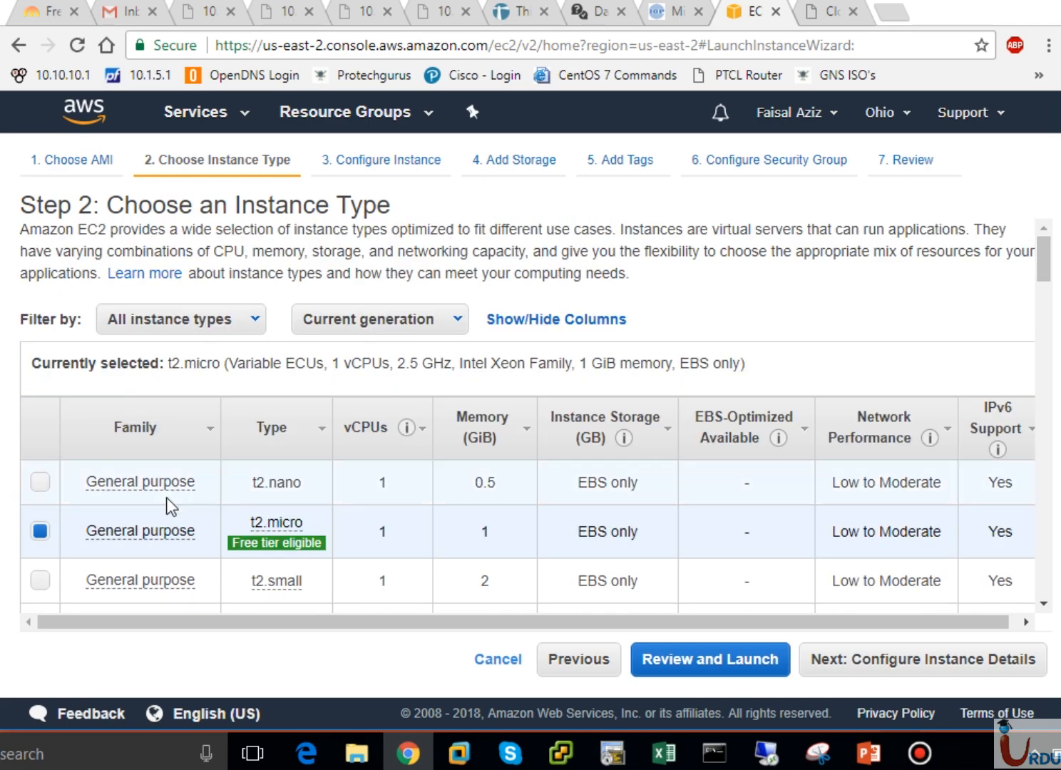
- Try t2.nano, switch back to t2.micro, and highlight its specs in the selection summary
mouse_move(152, 542)
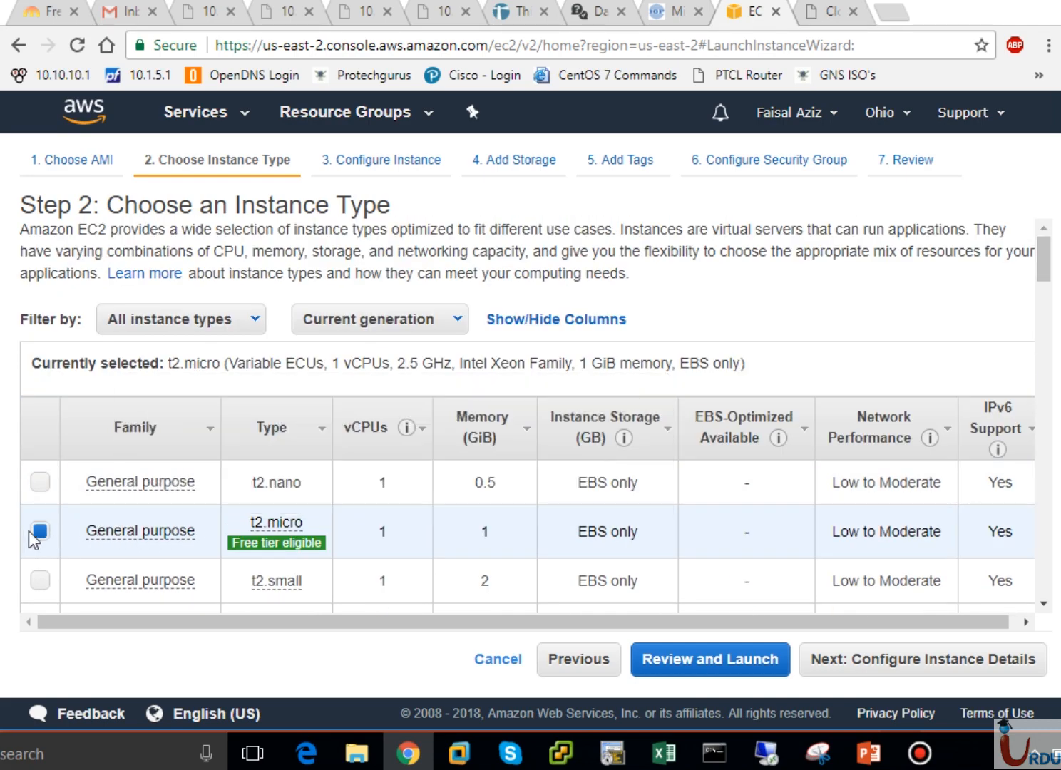
click(40, 485)
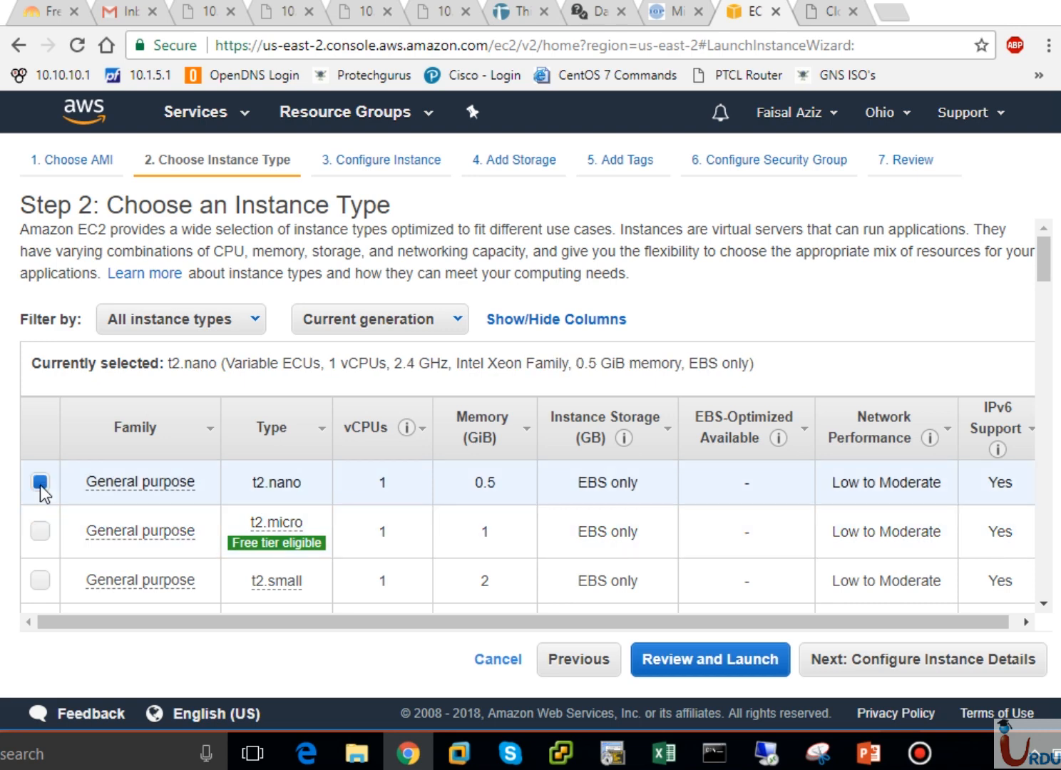
click(37, 535)
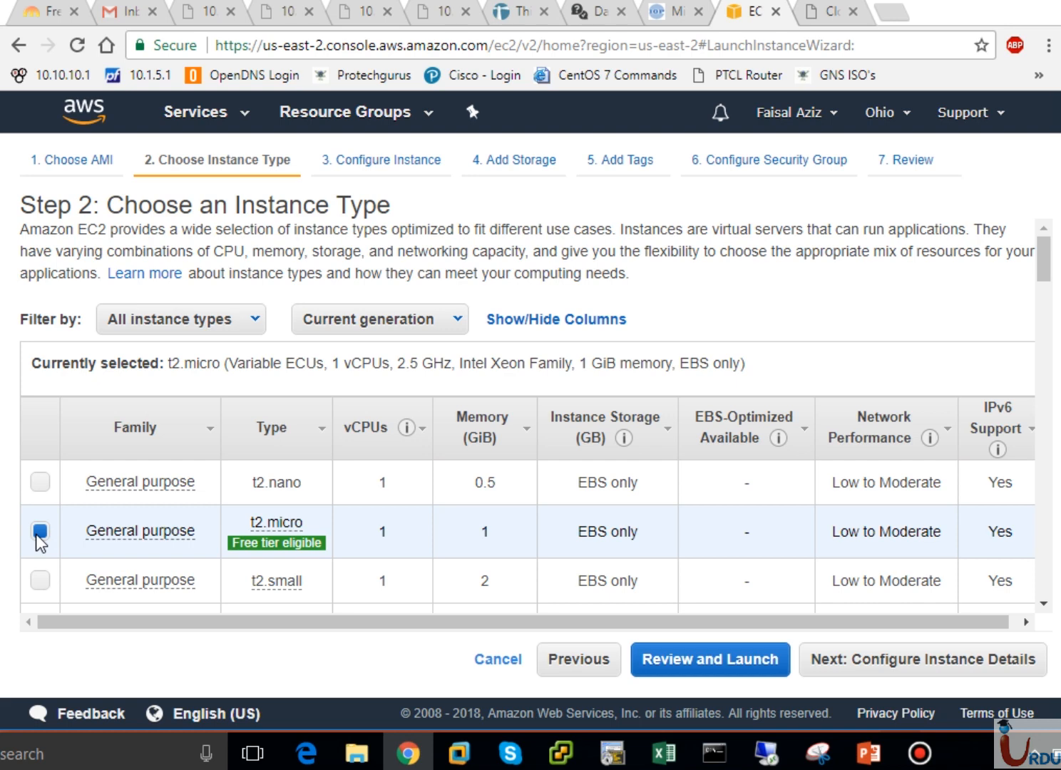
mouse_move(285, 546)
drag(168, 364, 393, 365)
drag(459, 378, 581, 384)
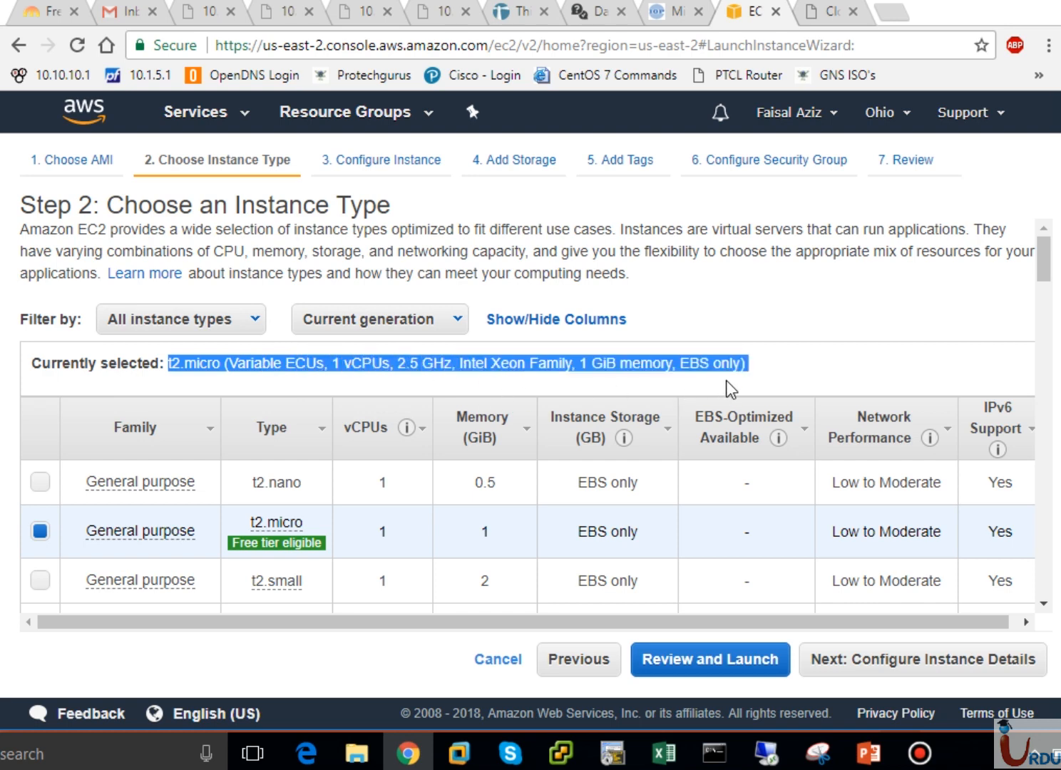
drag(726, 379, 753, 373)
click(643, 364)
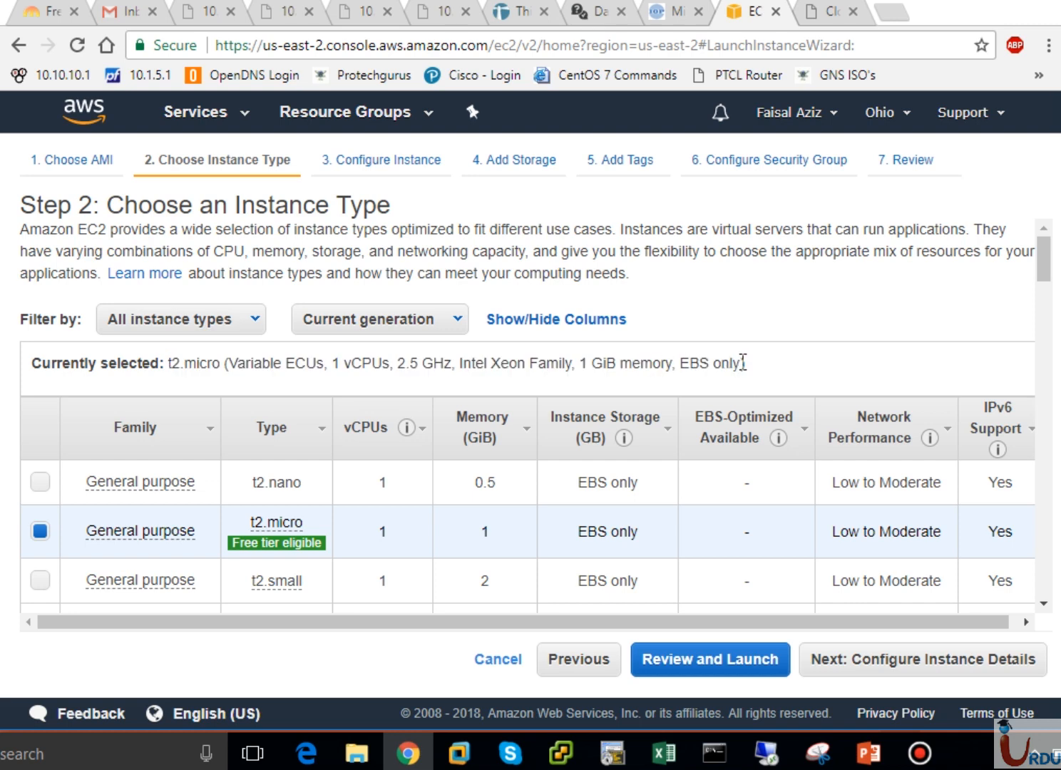
drag(743, 362, 683, 365)
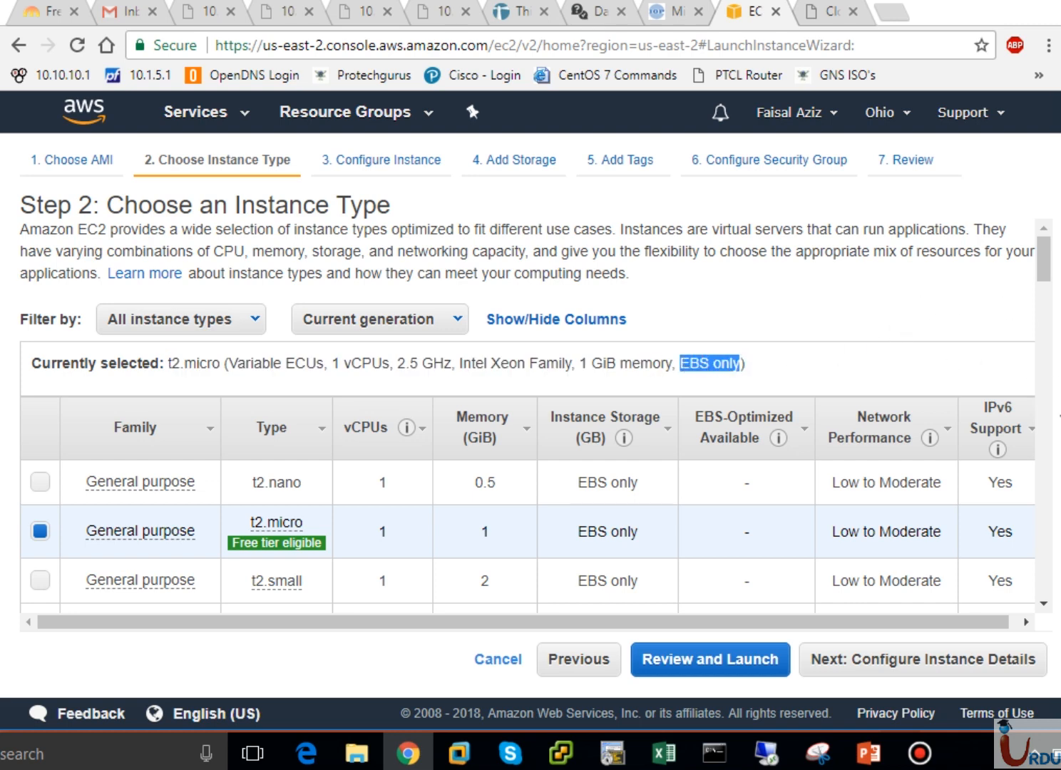
- Filter the instance types to Memory optimized, showing r4.large, r4.xlarge and r4.2xlarge
click(1046, 432)
drag(1047, 432, 1038, 266)
click(189, 334)
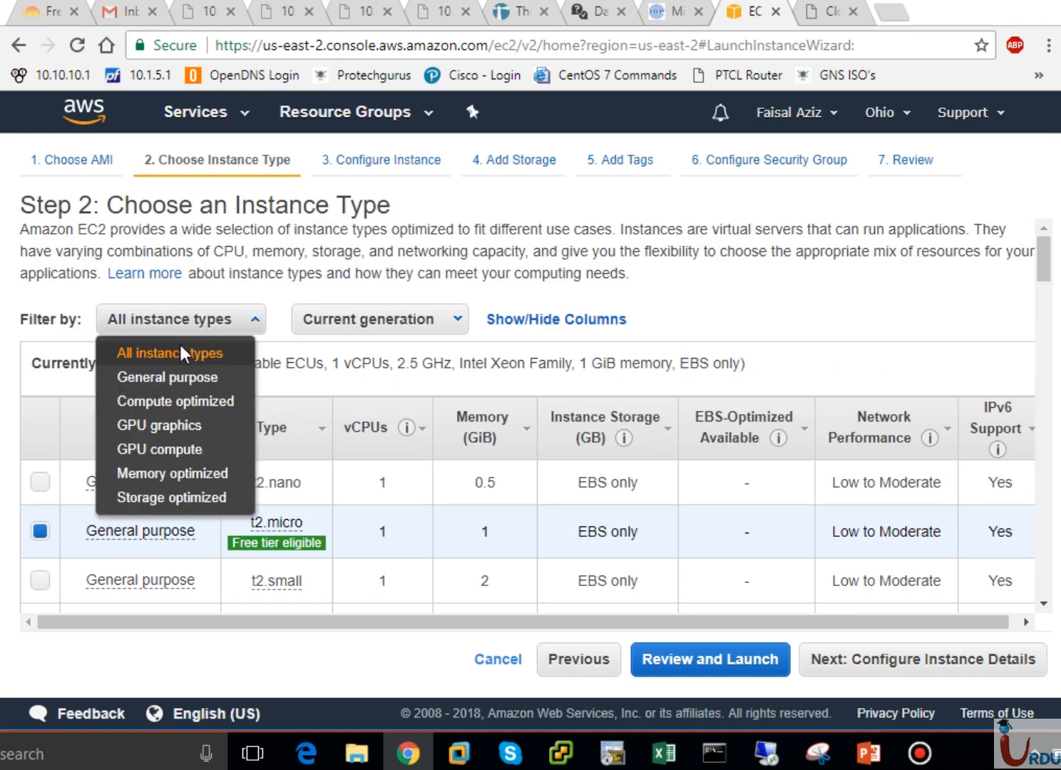
click(172, 473)
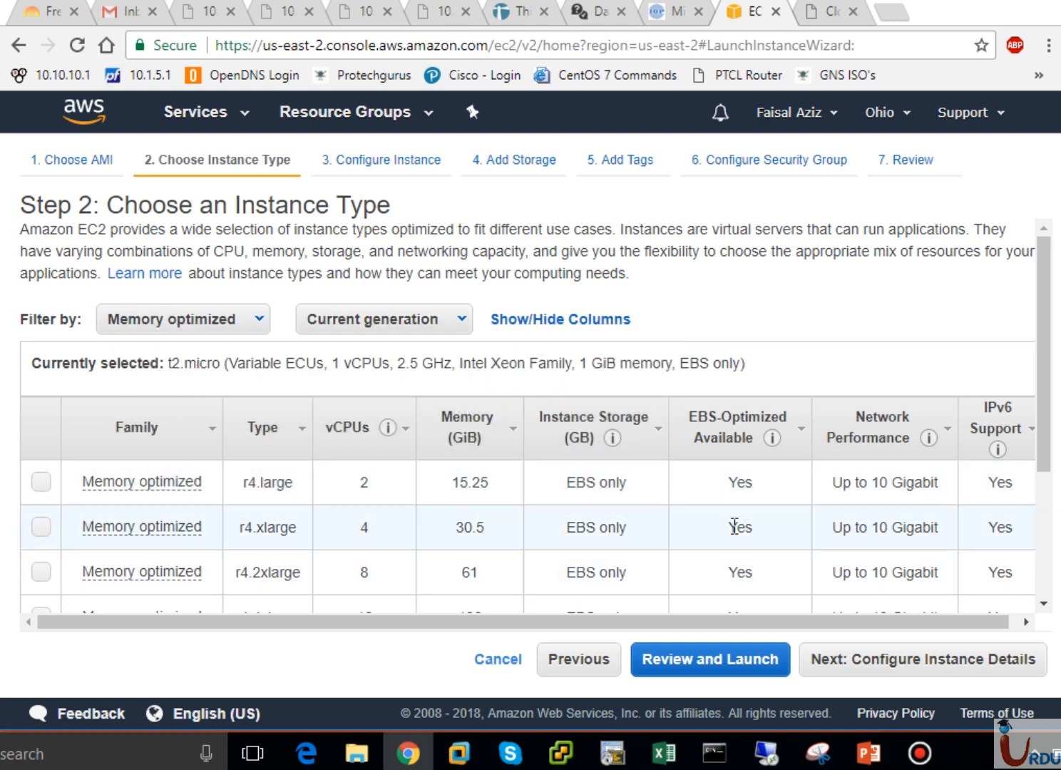
- Choose x1.32xlarge at the bottom of the Memory optimized table
click(1047, 495)
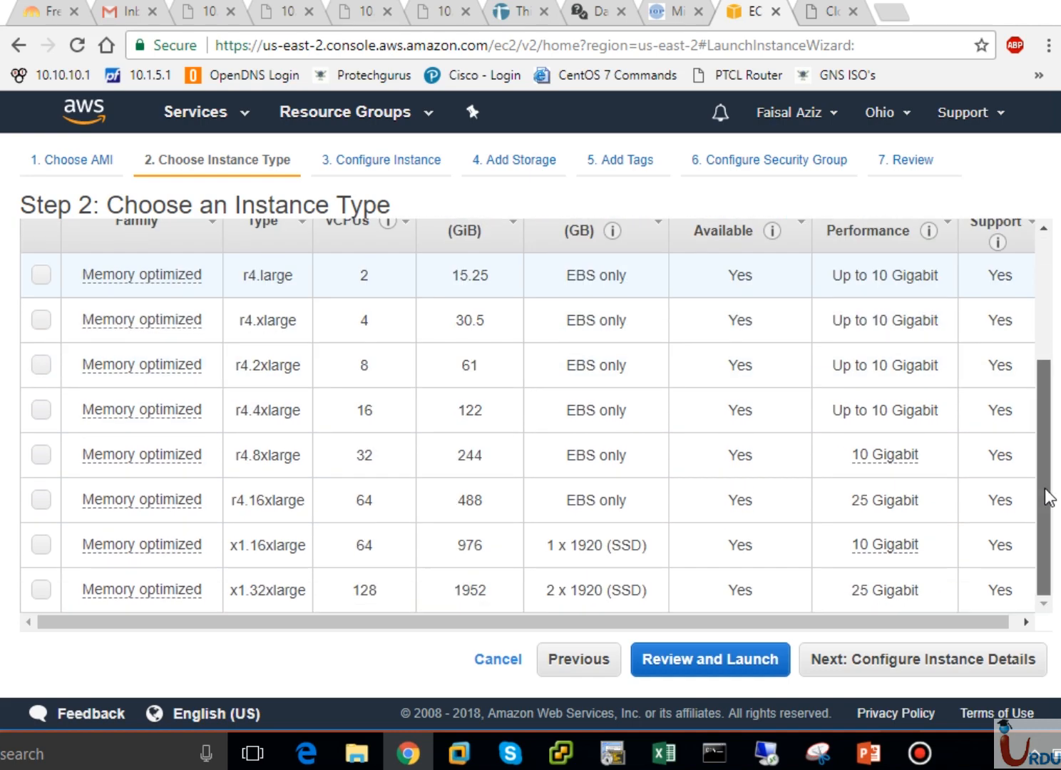
click(41, 589)
scroll(1049, 324, up, 5)
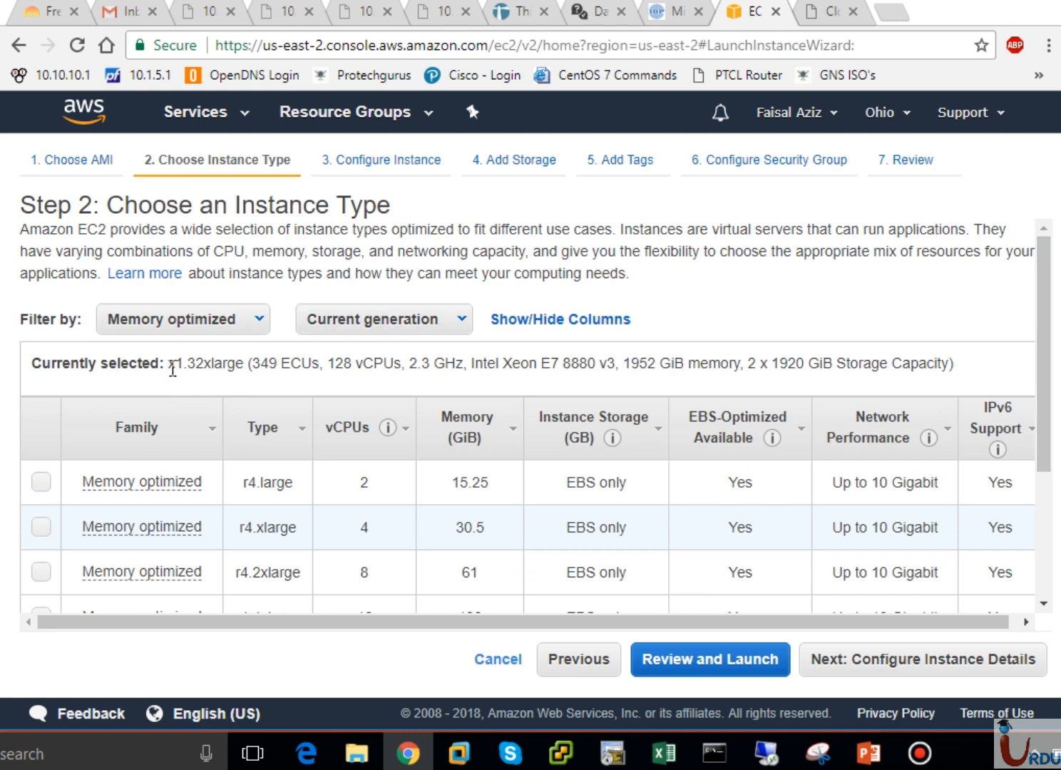
drag(169, 367, 406, 363)
click(406, 364)
- Review x1.32xlarge specs: 128 vCPUs, 1952 GiB memory, 2 x 1920 GiB storage
drag(324, 366, 597, 367)
click(497, 361)
click(617, 365)
drag(626, 365, 742, 367)
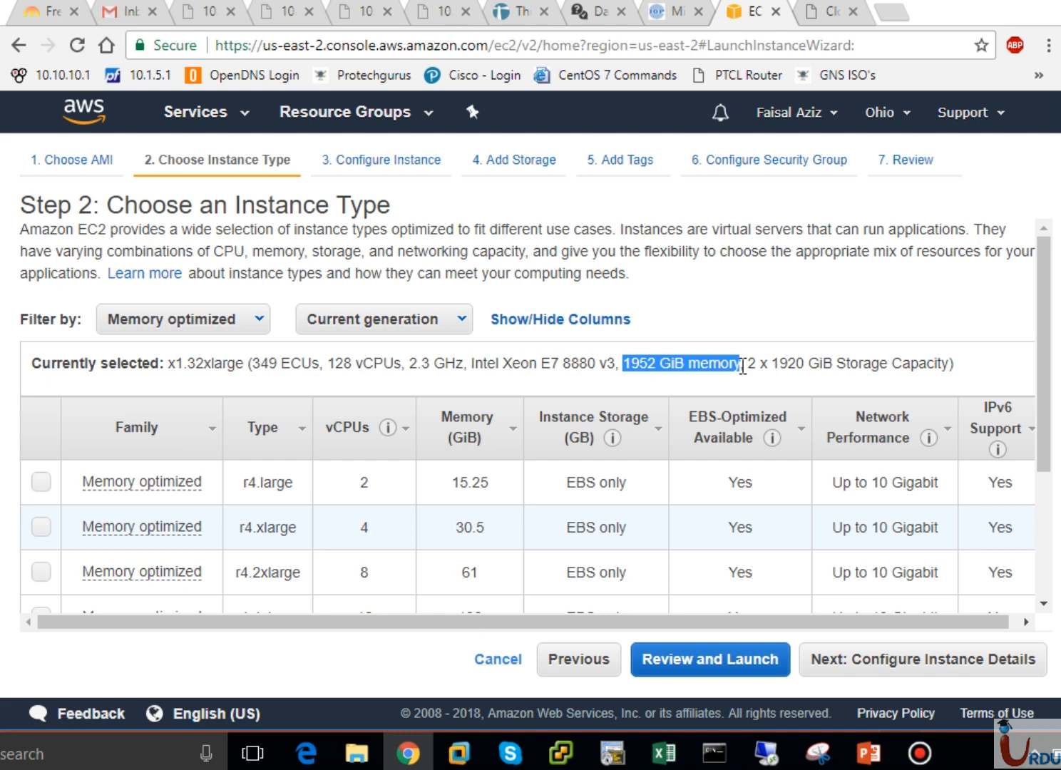
click(742, 367)
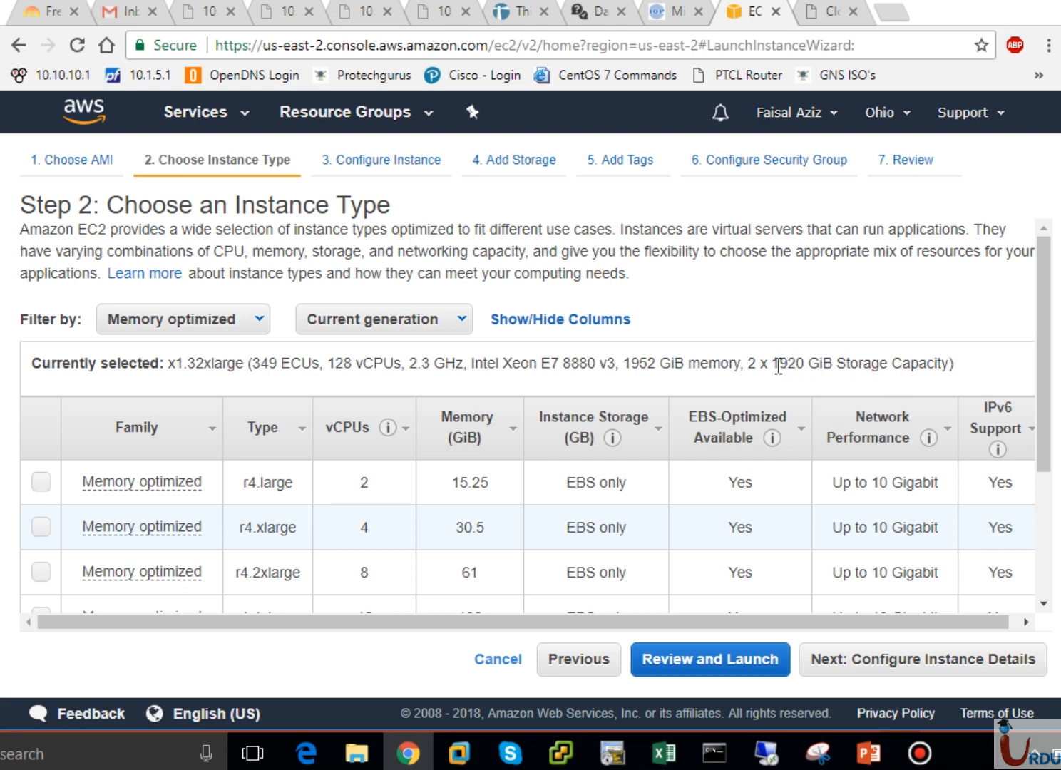
drag(774, 365, 845, 372)
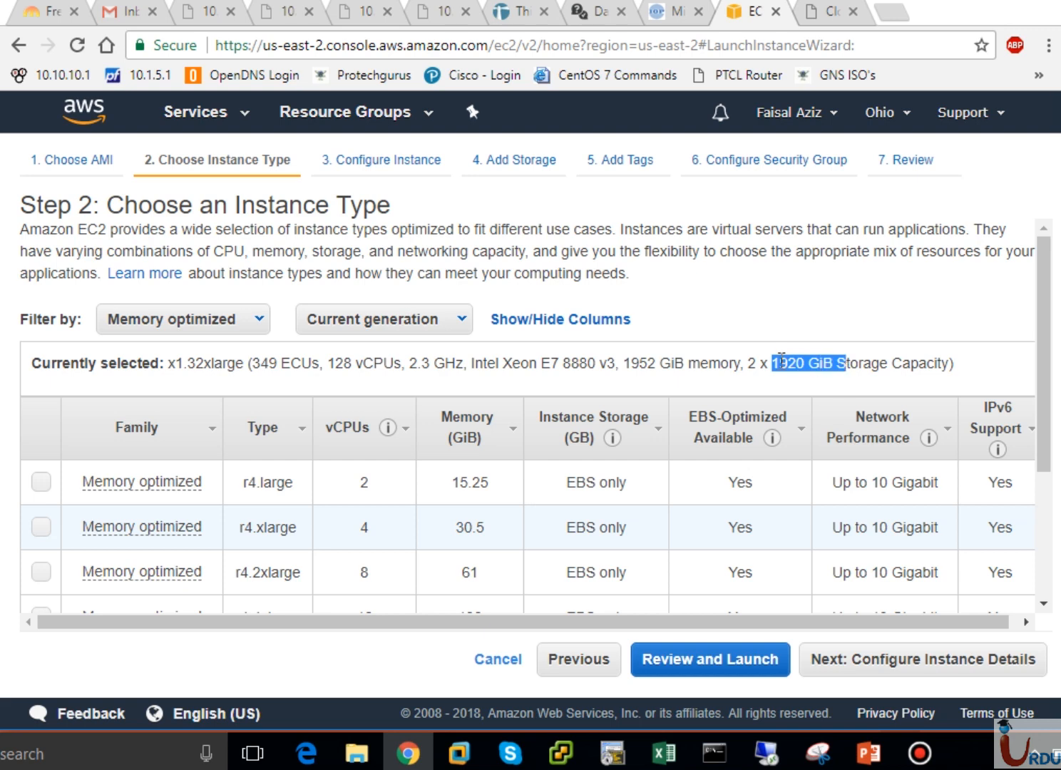
click(833, 362)
scroll(1045, 497, down, 3)
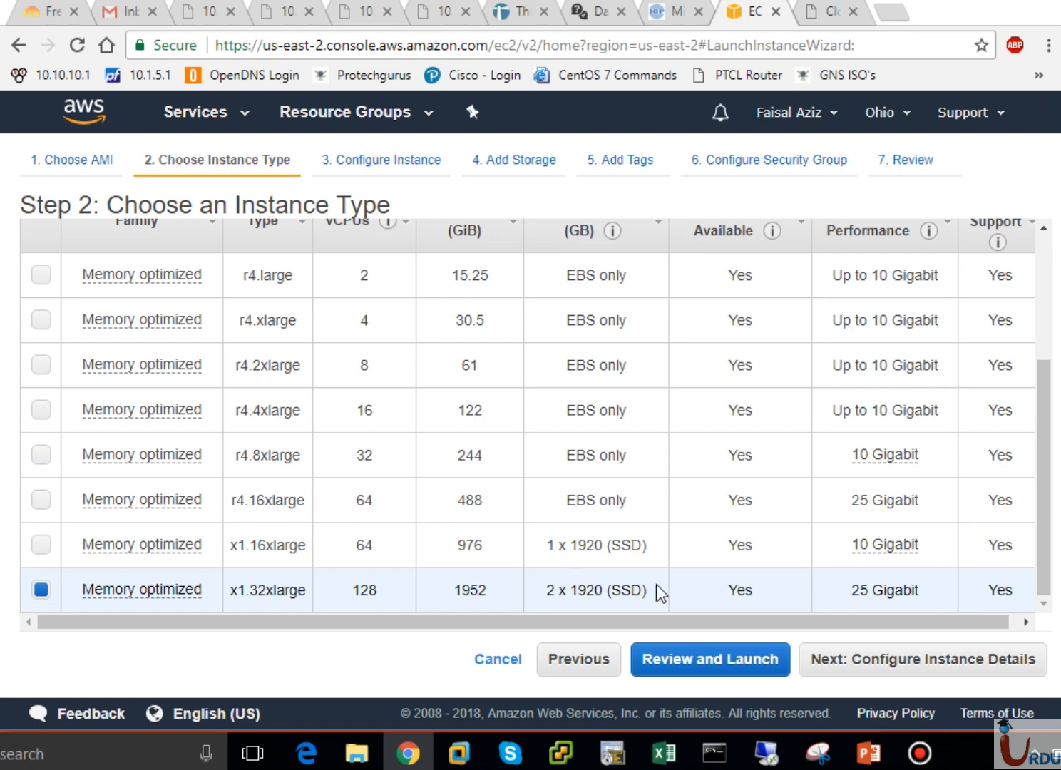
drag(1041, 580, 1041, 580)
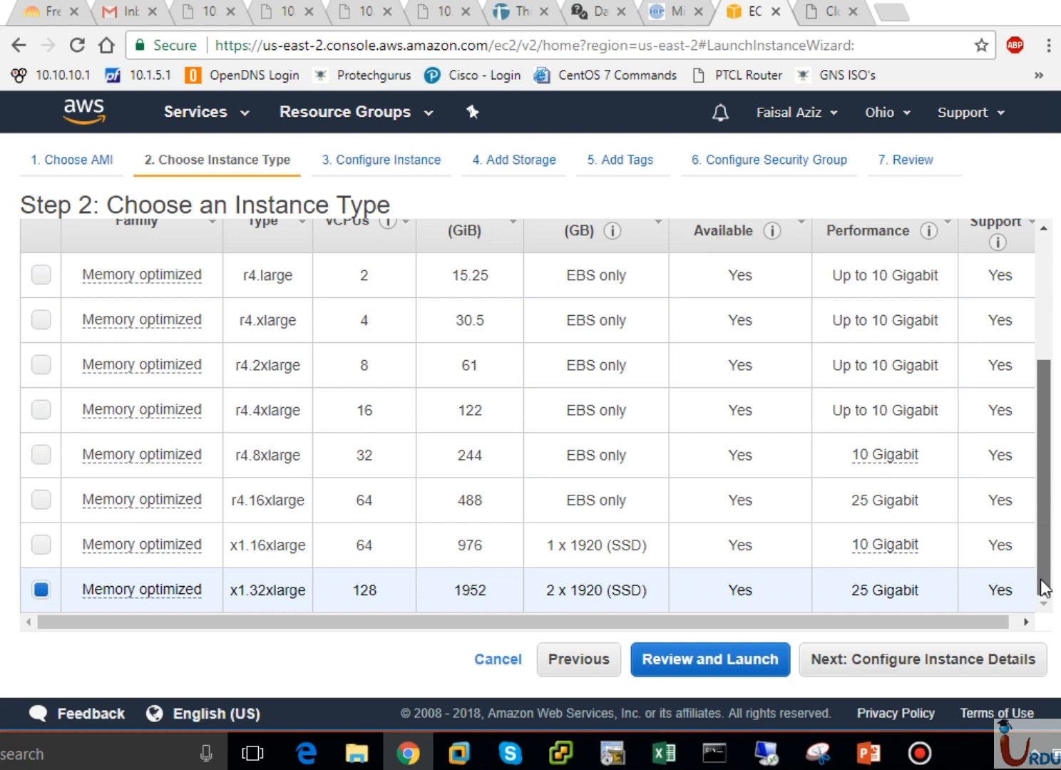
drag(1041, 588, 1042, 463)
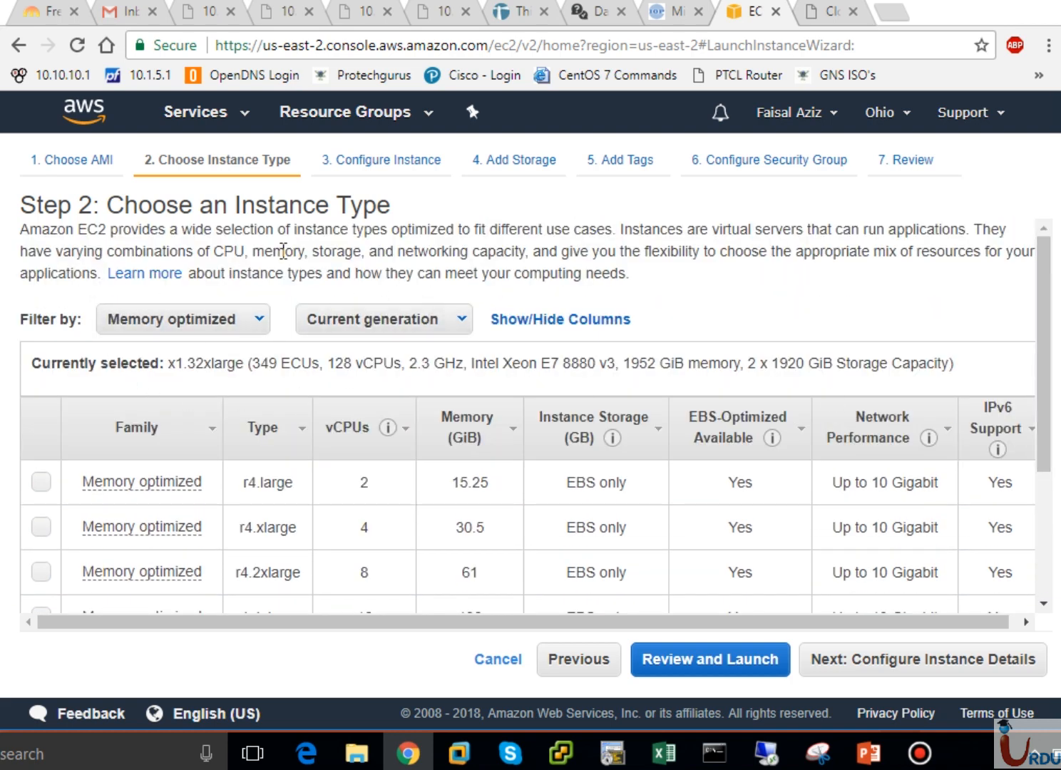
- Show All instance types from All generations and reselect t2.micro instead of x1.32xlarge
click(213, 322)
click(187, 351)
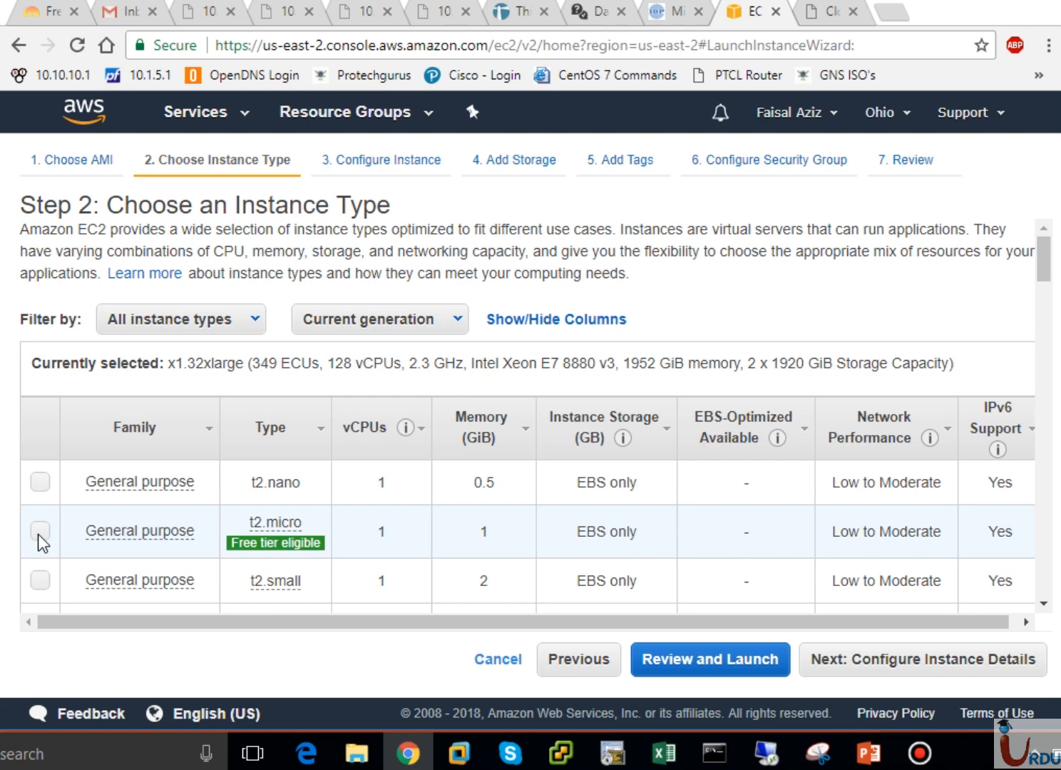
click(39, 532)
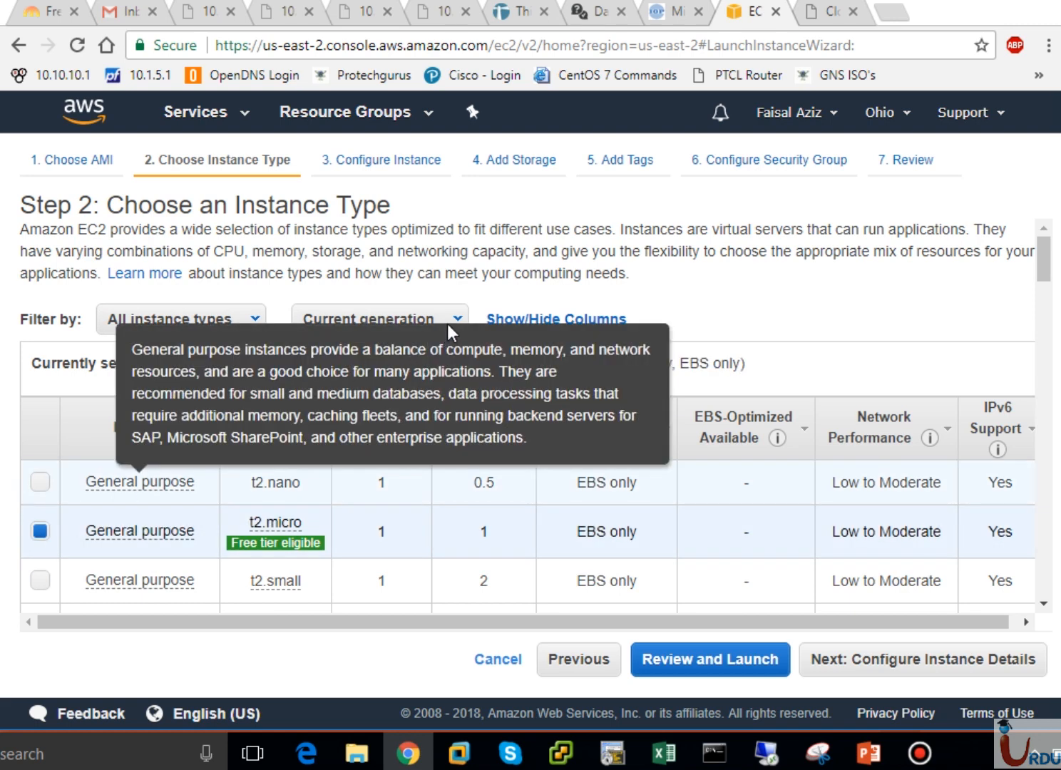
click(450, 322)
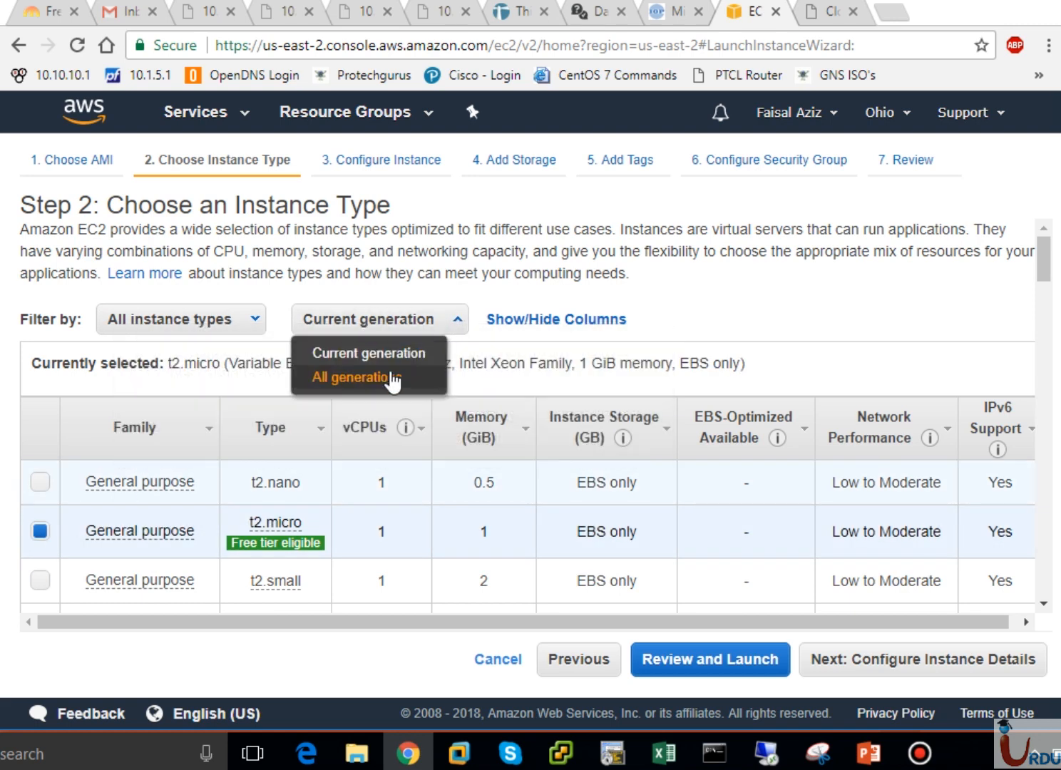
click(464, 325)
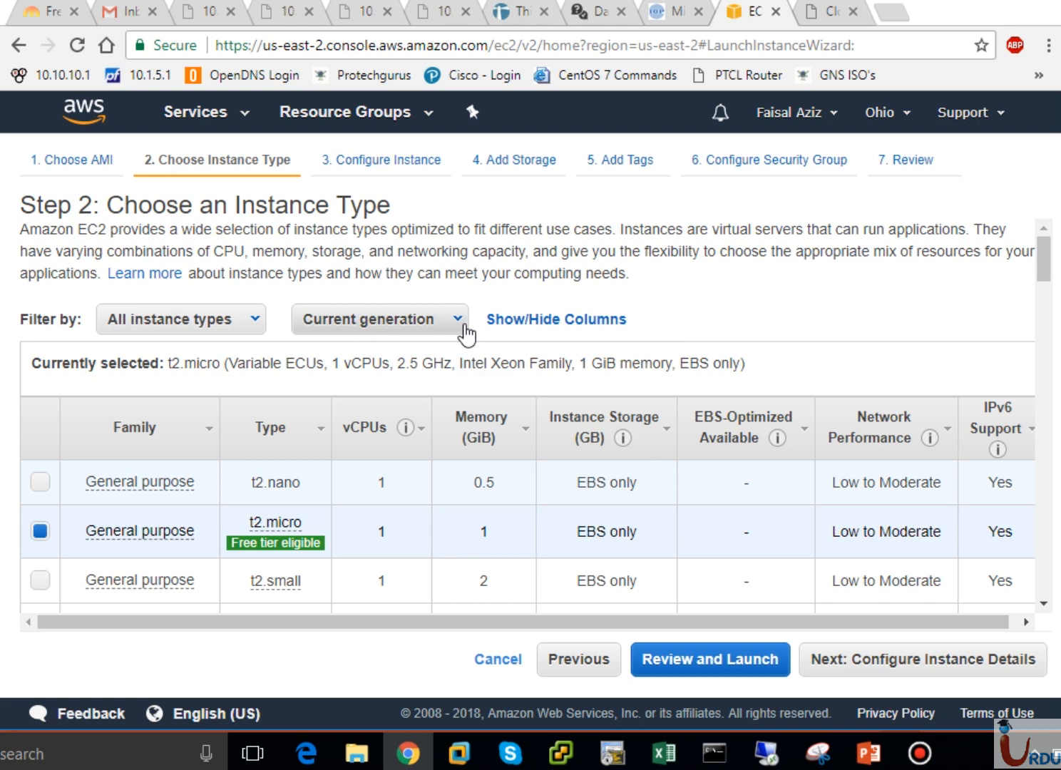
click(464, 326)
click(403, 375)
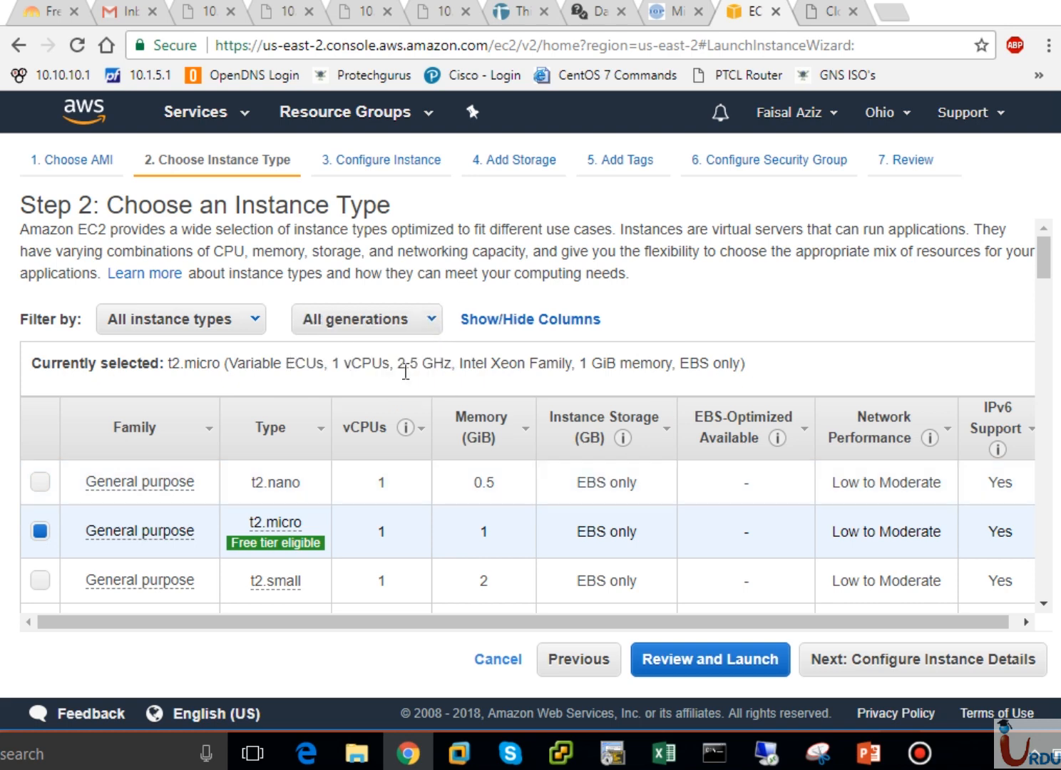
mouse_move(80, 488)
- Uncheck IPv6 Support in the column list, leaving vCPUs, memory, storage and network columns visible
click(545, 322)
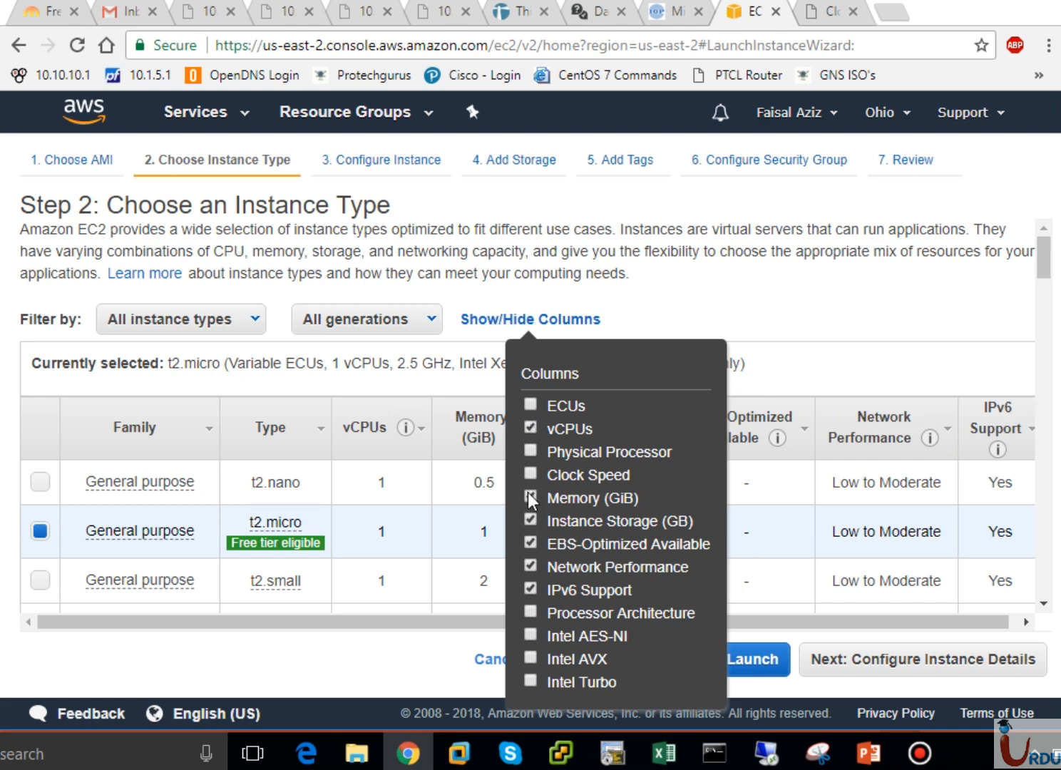
click(531, 588)
click(531, 586)
click(531, 589)
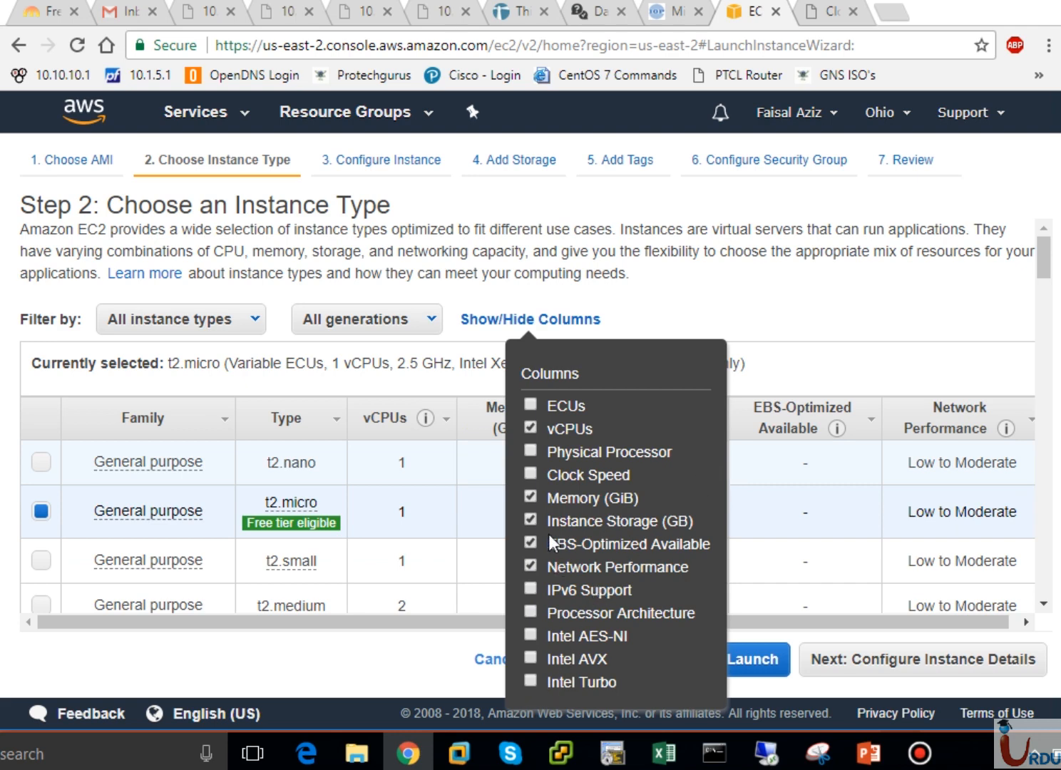
click(812, 294)
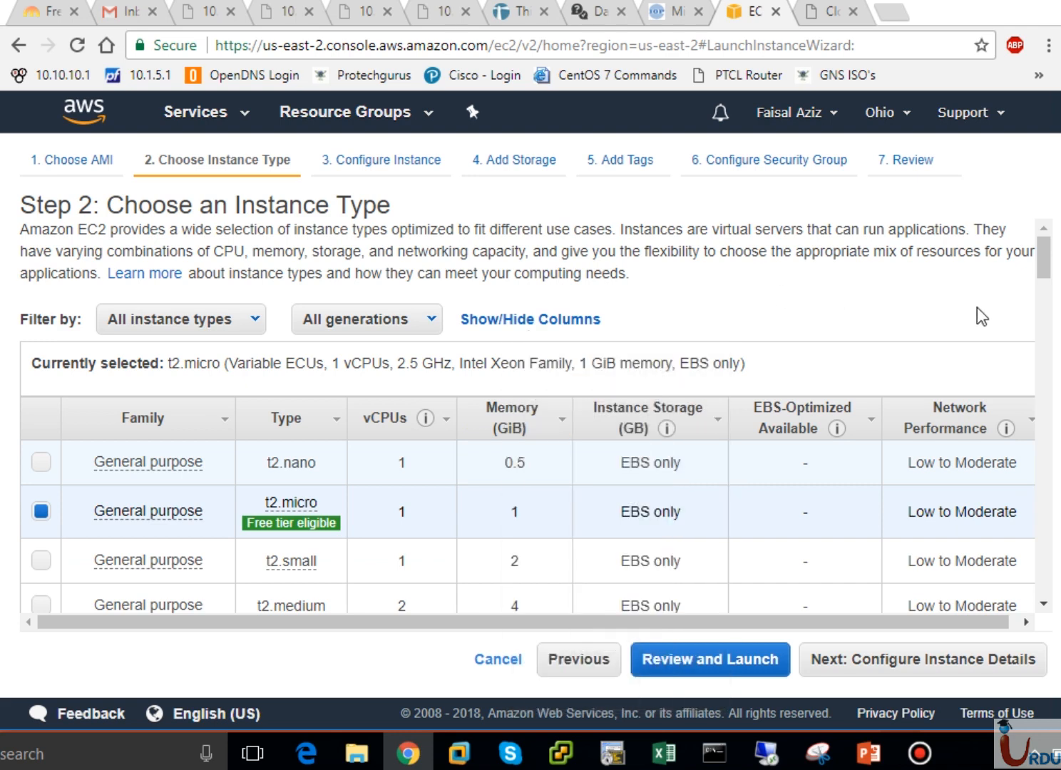
click(1046, 302)
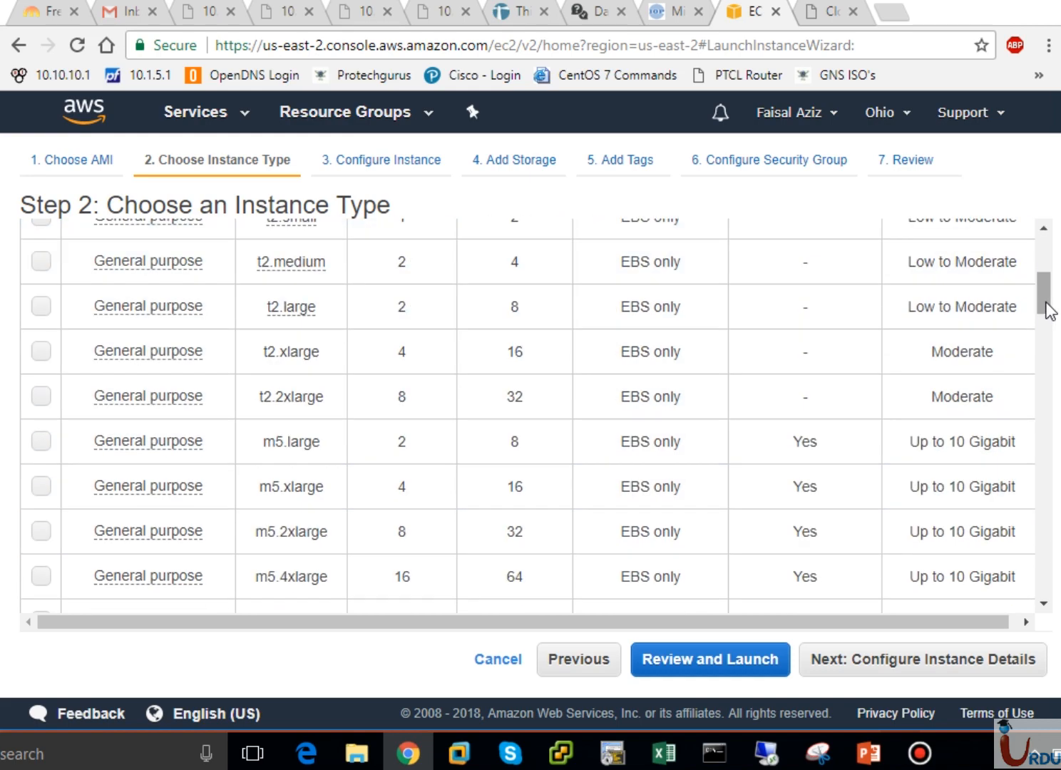
drag(1045, 302, 1043, 250)
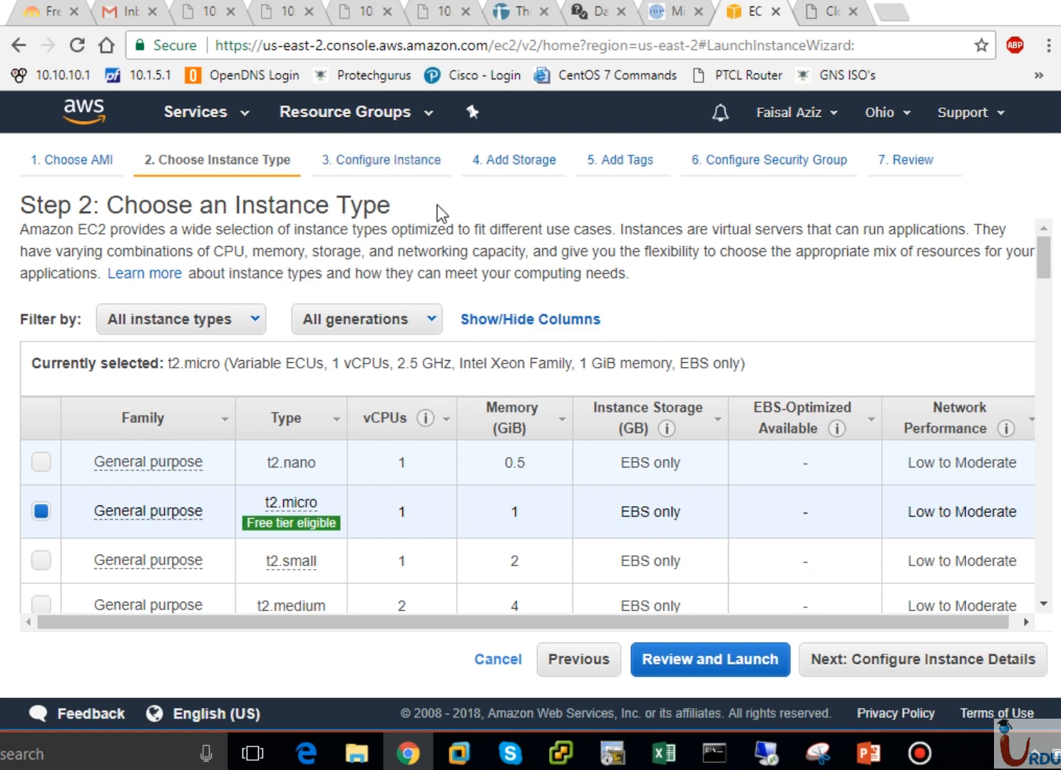
click(987, 662)
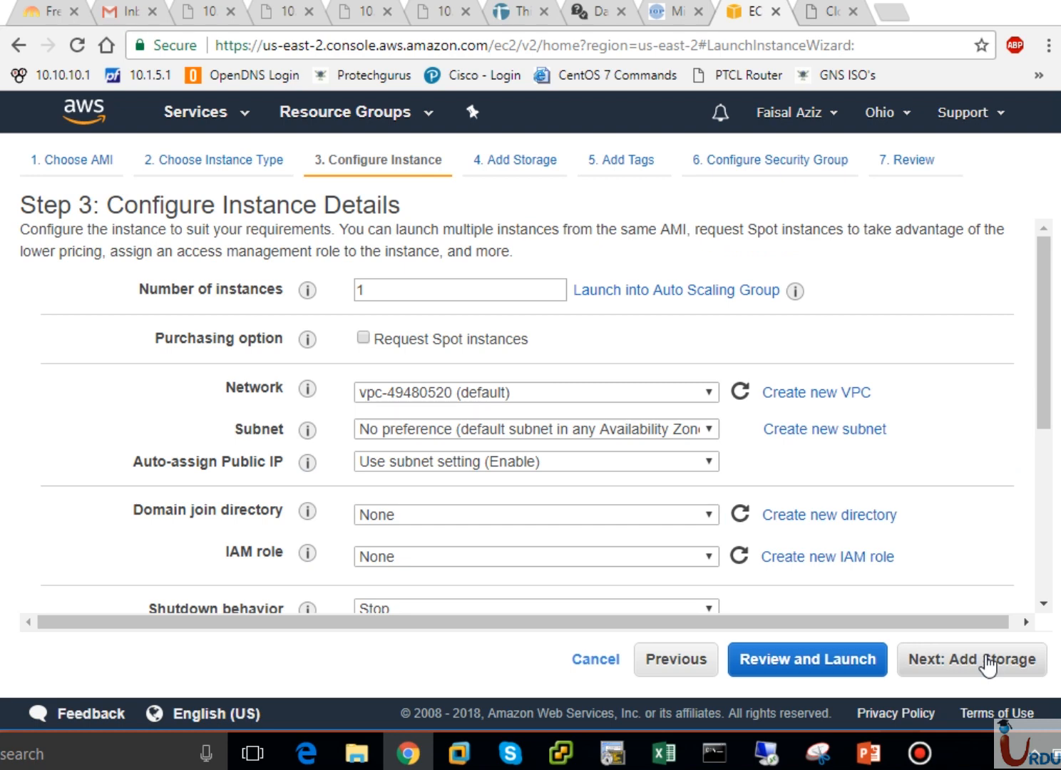
double_click(377, 290)
click(376, 290)
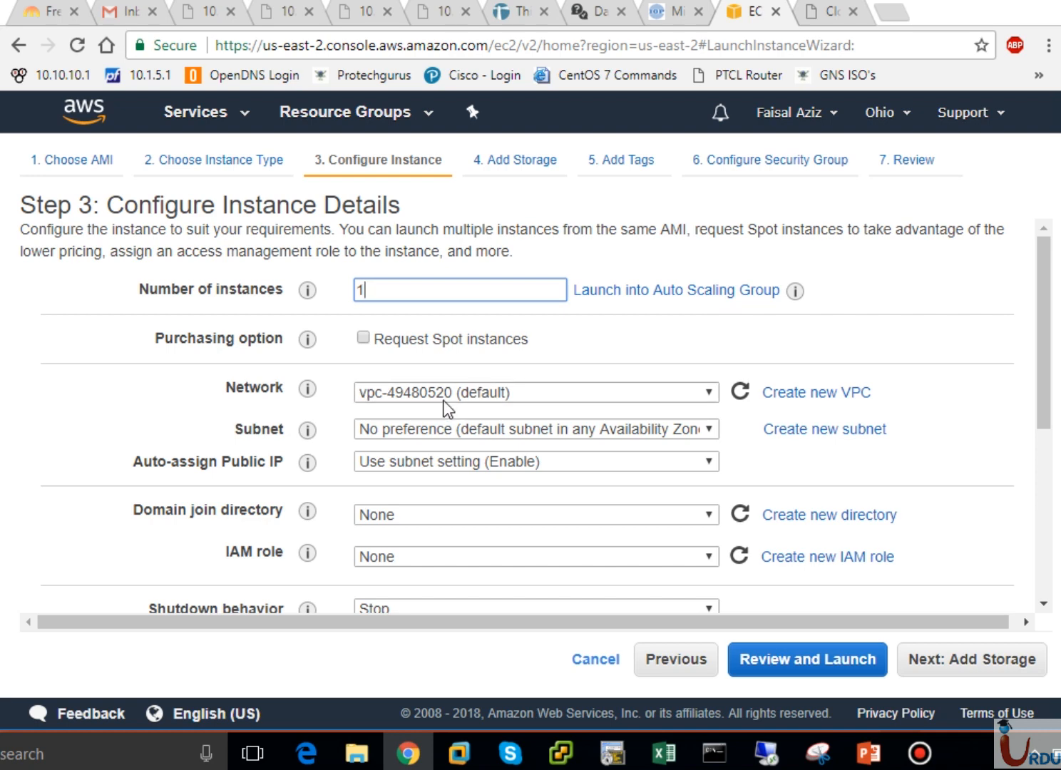
click(471, 393)
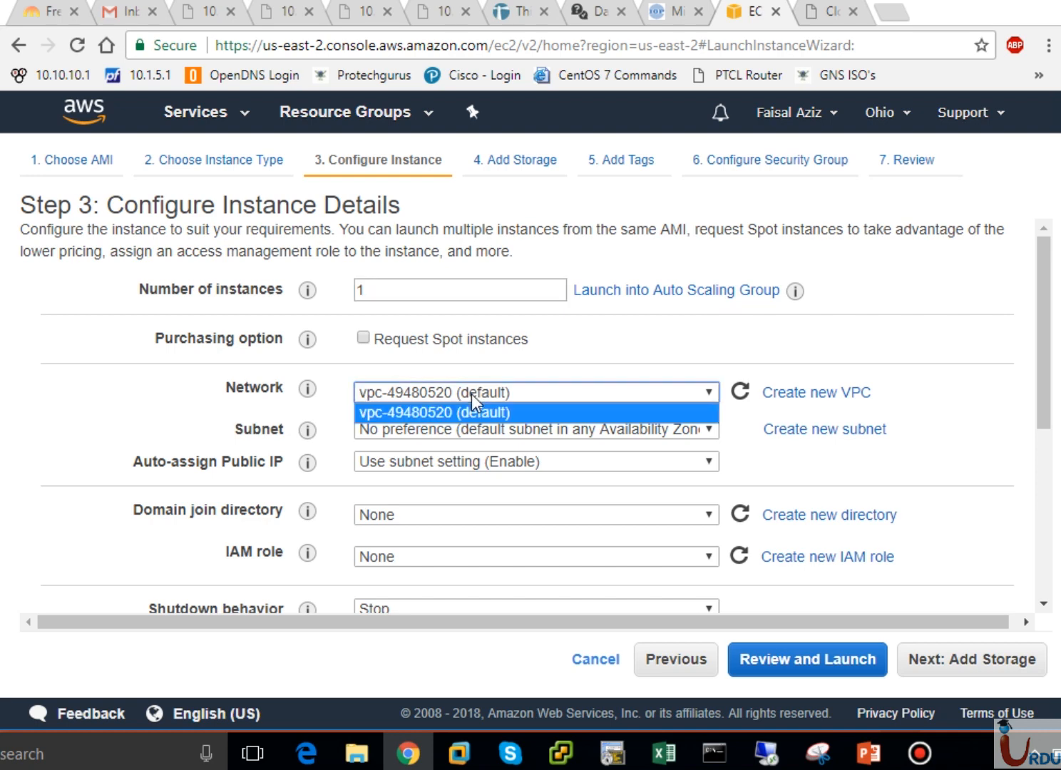
click(541, 391)
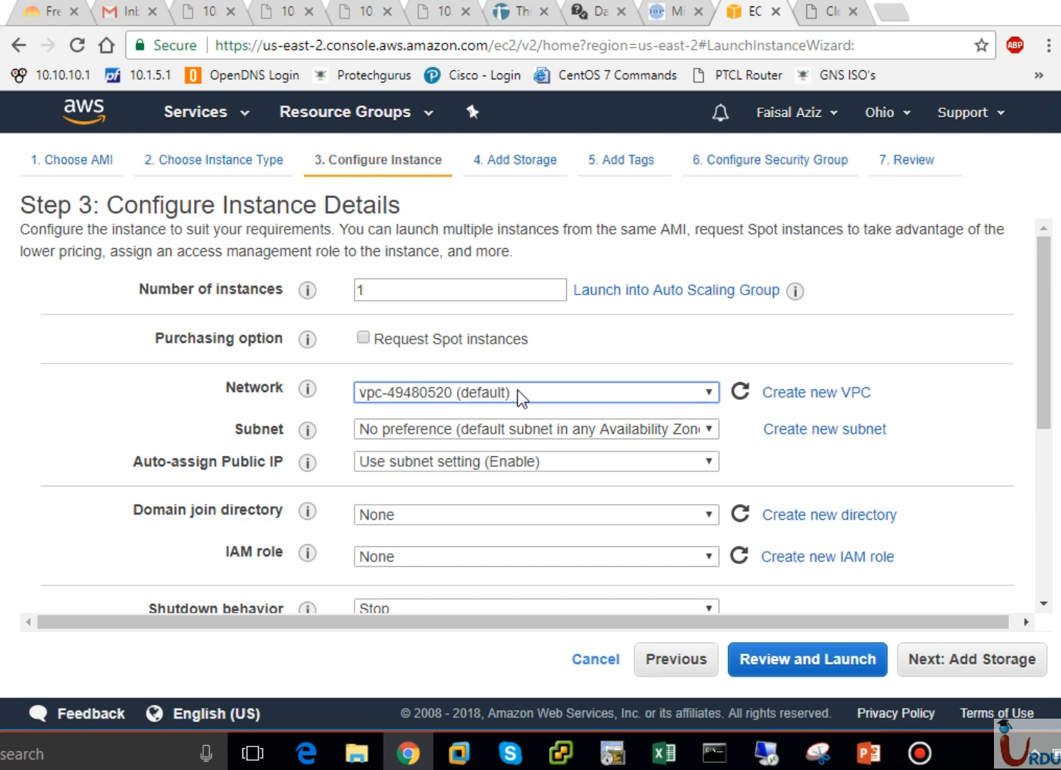
click(518, 428)
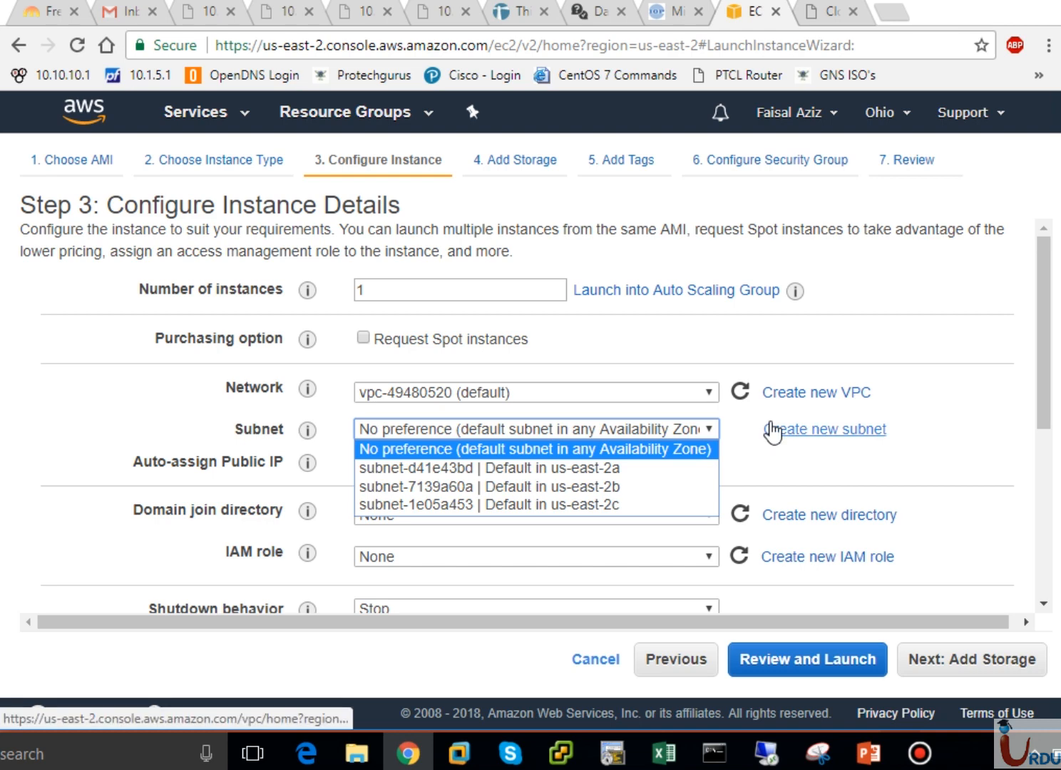
click(654, 426)
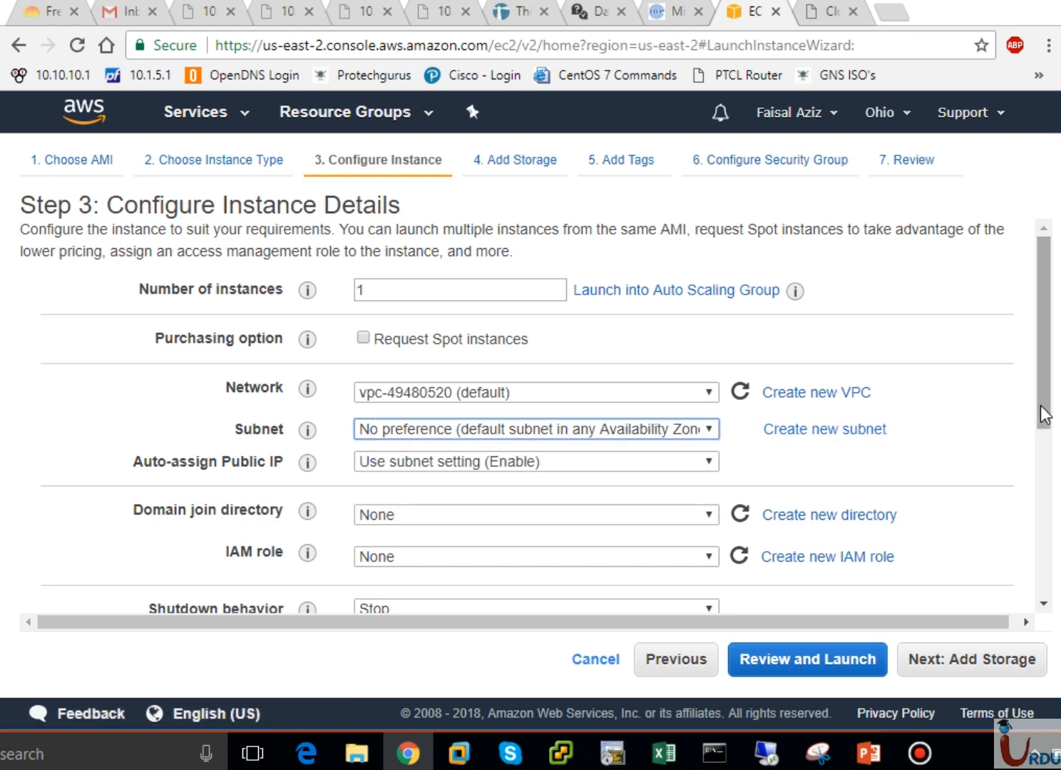
drag(1042, 414, 1040, 485)
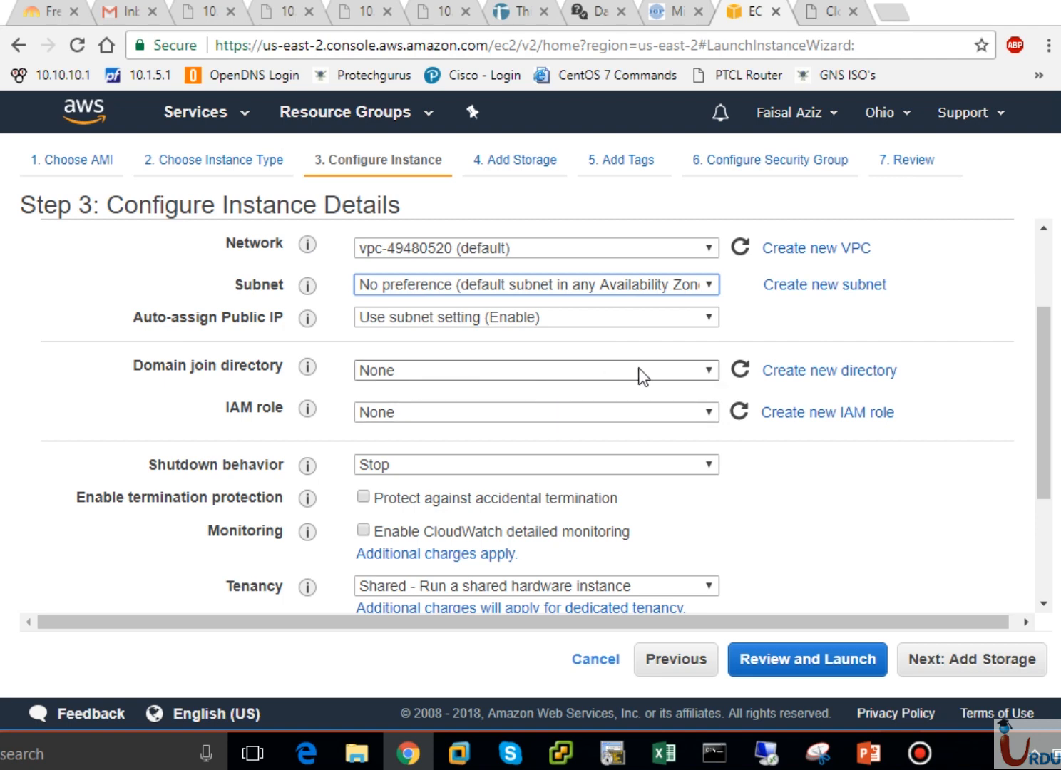
click(678, 368)
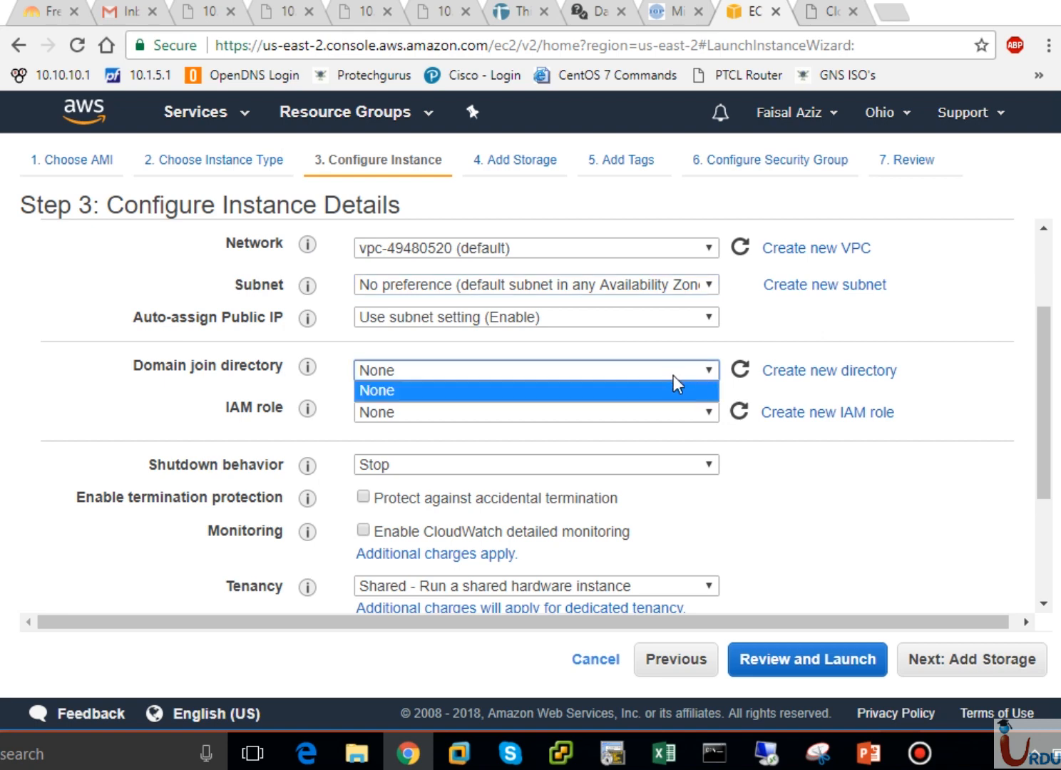
click(656, 391)
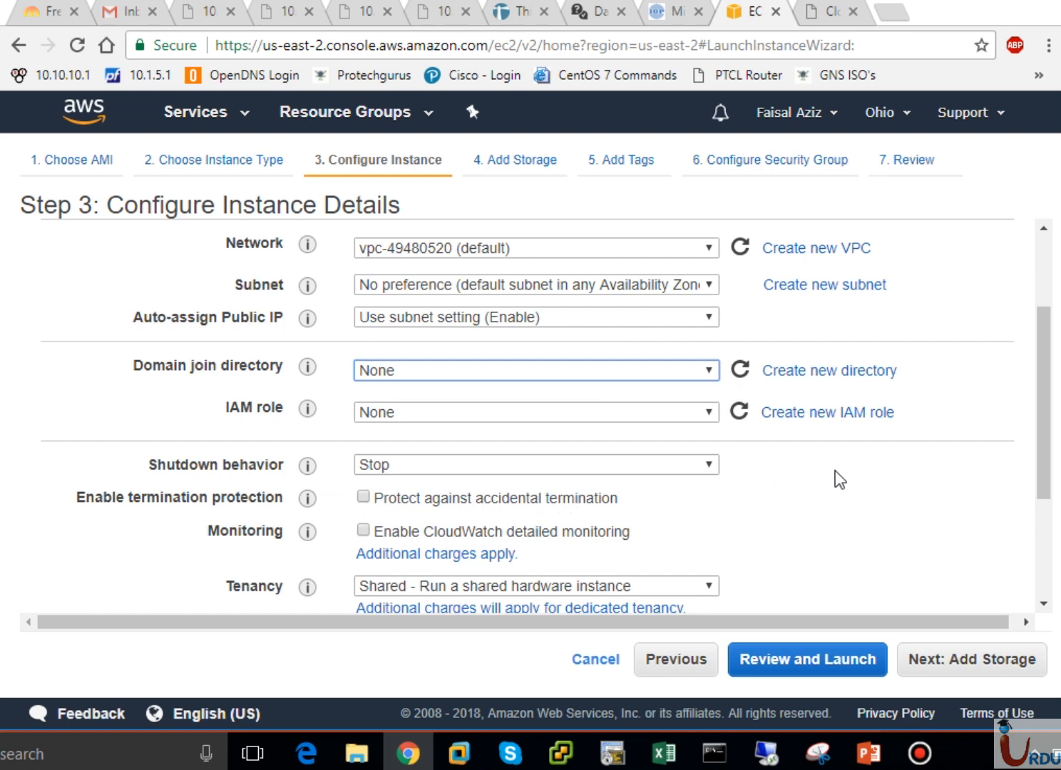
drag(1043, 456, 1042, 551)
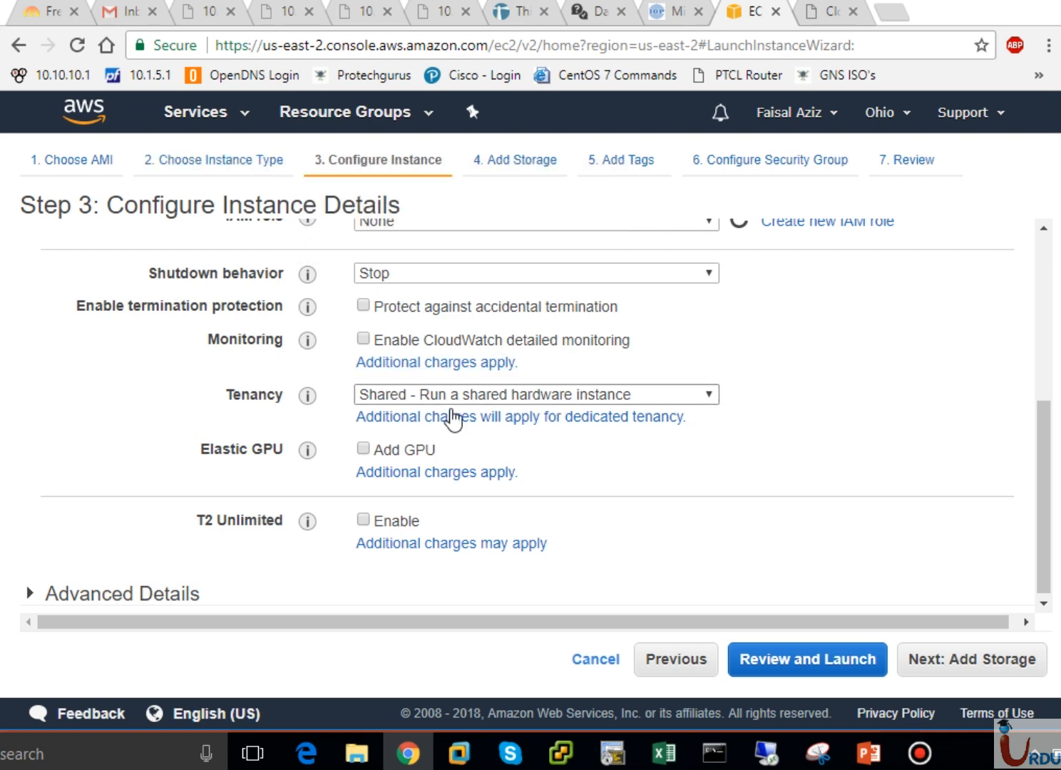
click(470, 394)
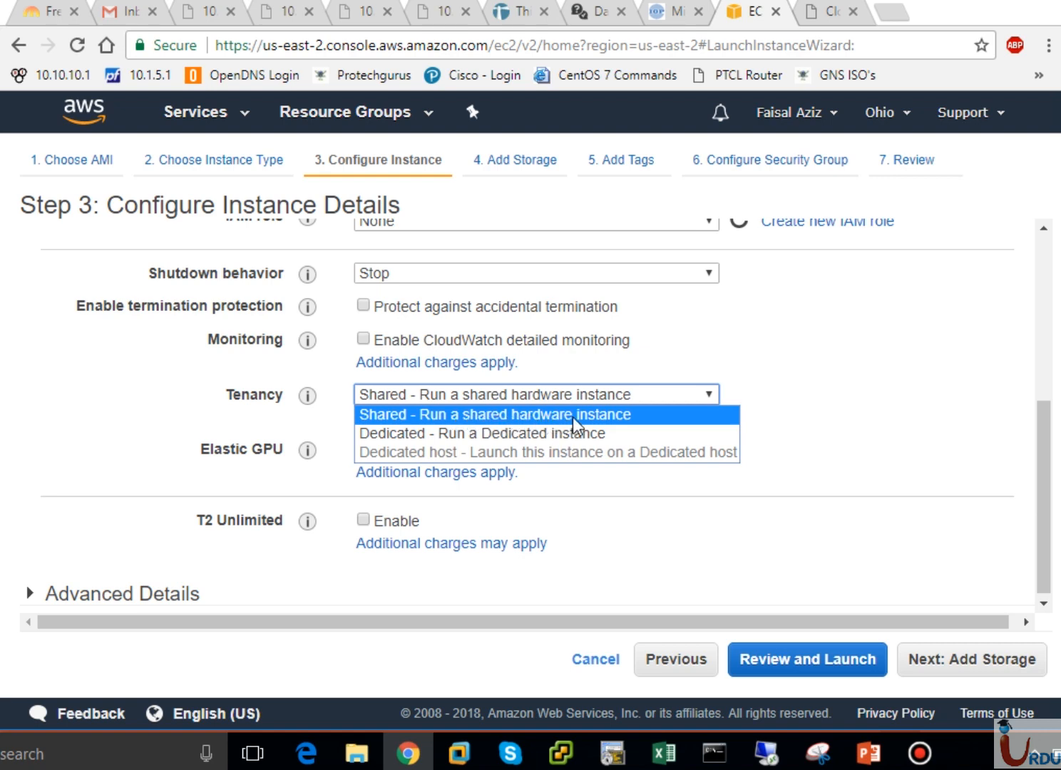
click(634, 413)
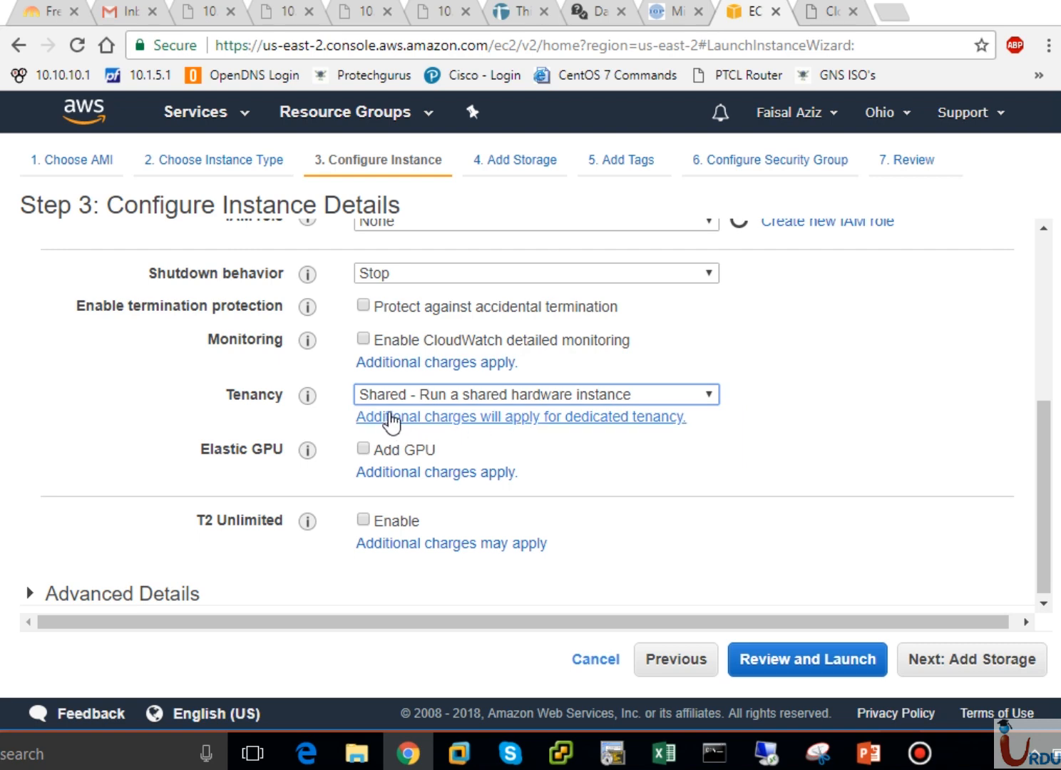
click(424, 399)
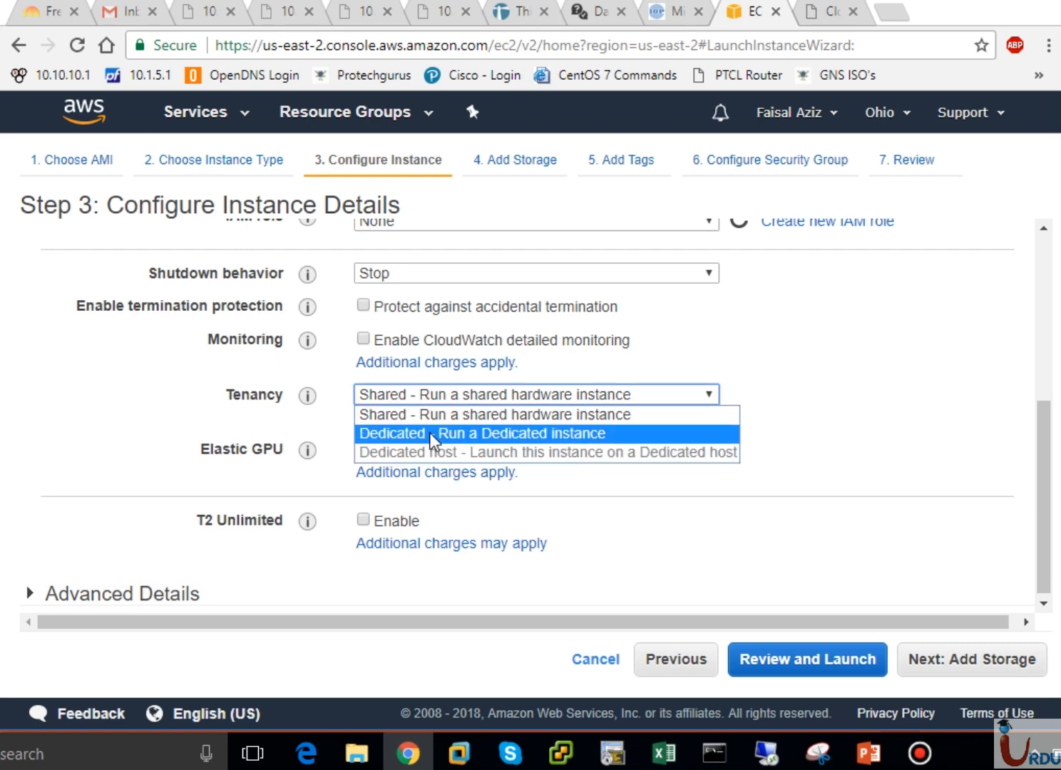
click(593, 394)
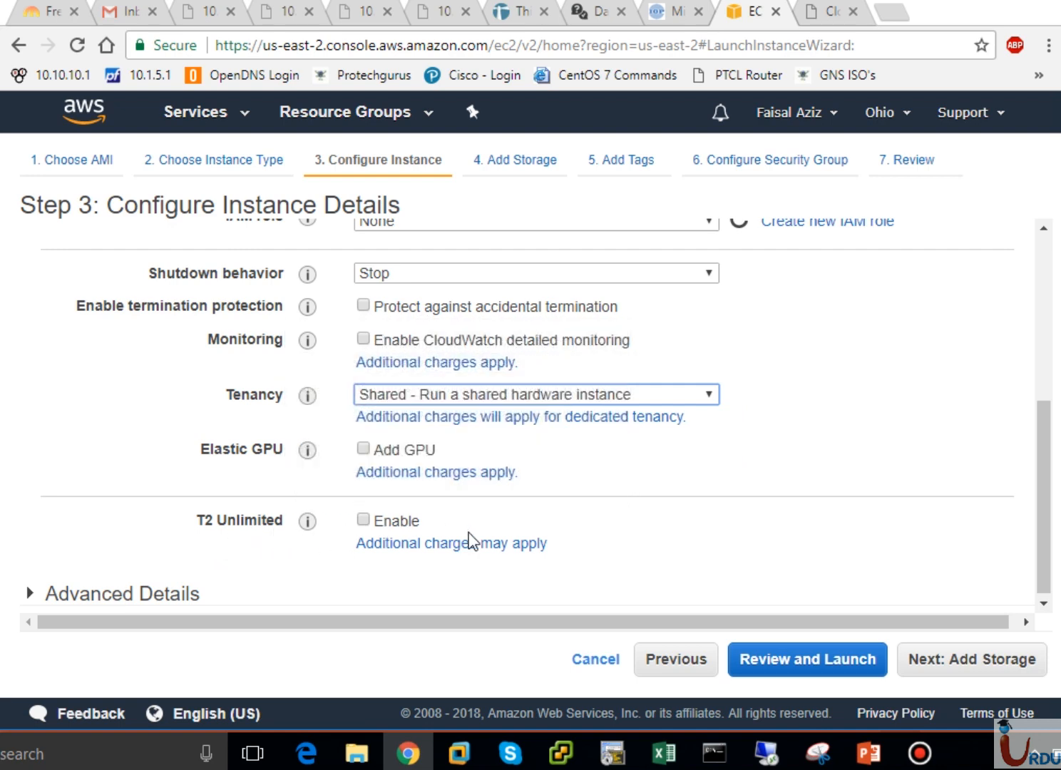
drag(1043, 572, 1043, 578)
- Expand Advanced Details to review User data, then continue to Step 4, Add Storage
click(34, 590)
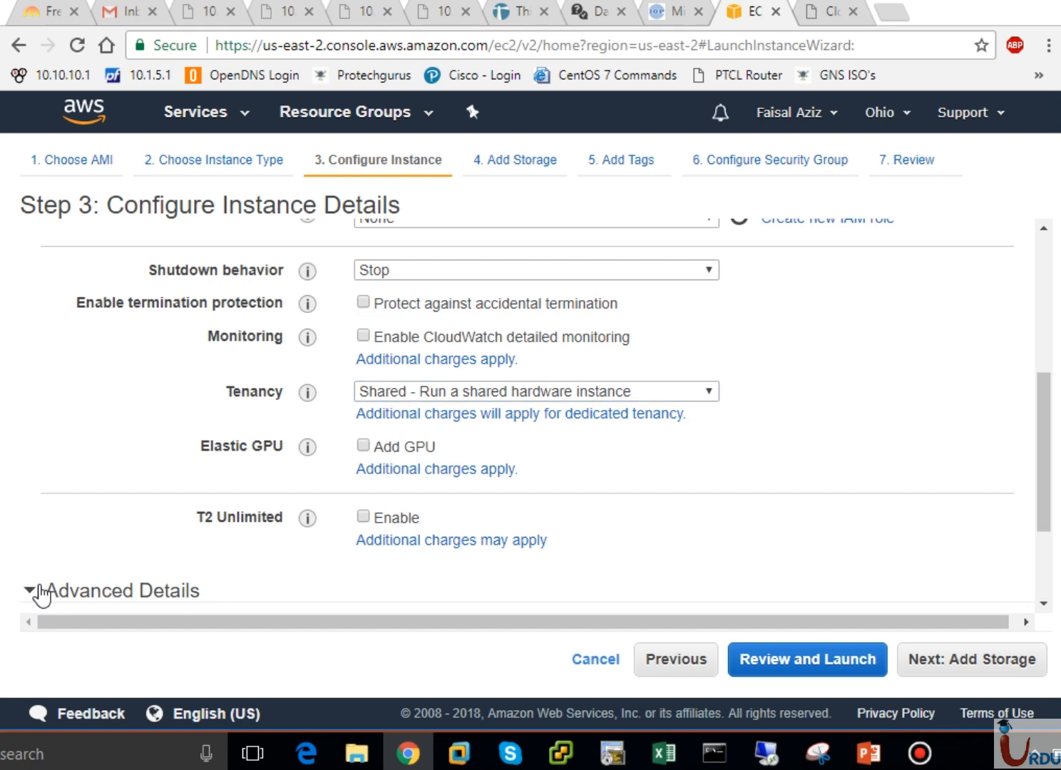
scroll(1044, 597, down, 2)
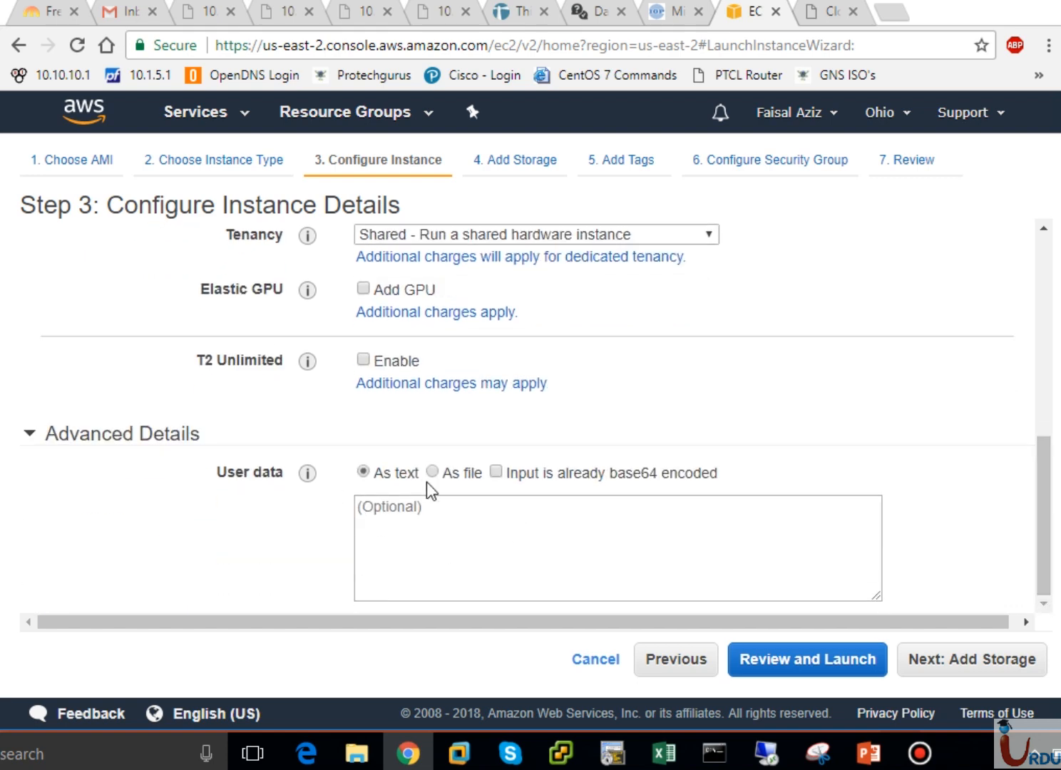
click(986, 668)
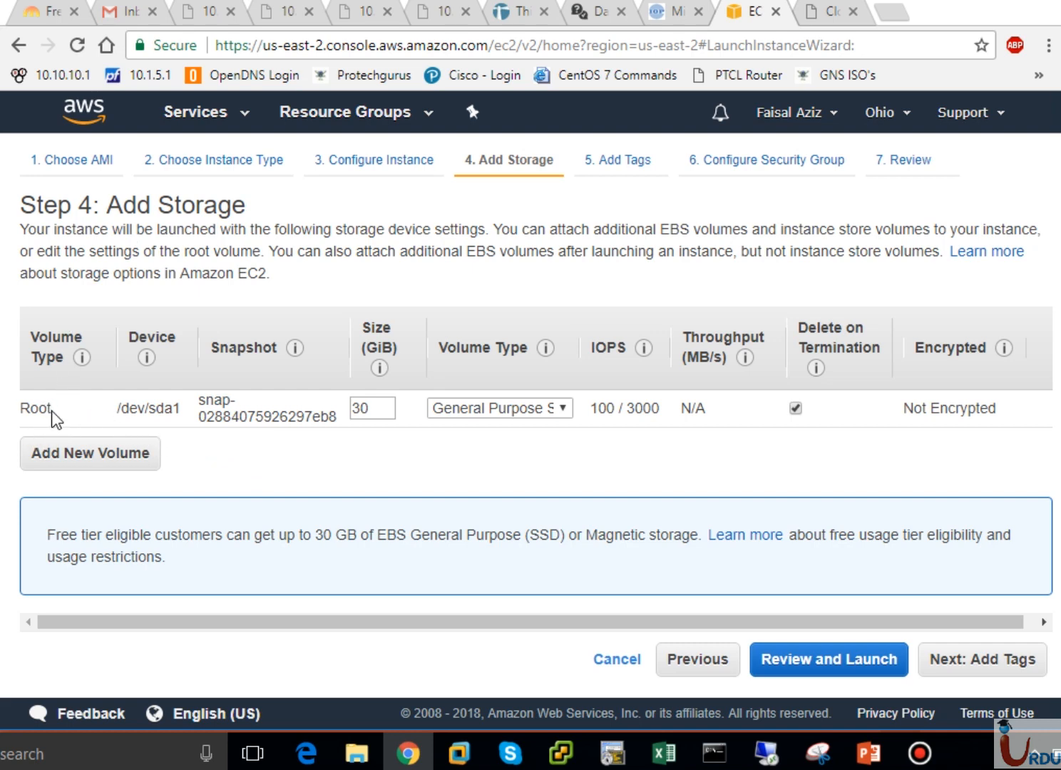
drag(51, 410, 22, 409)
click(181, 410)
click(526, 408)
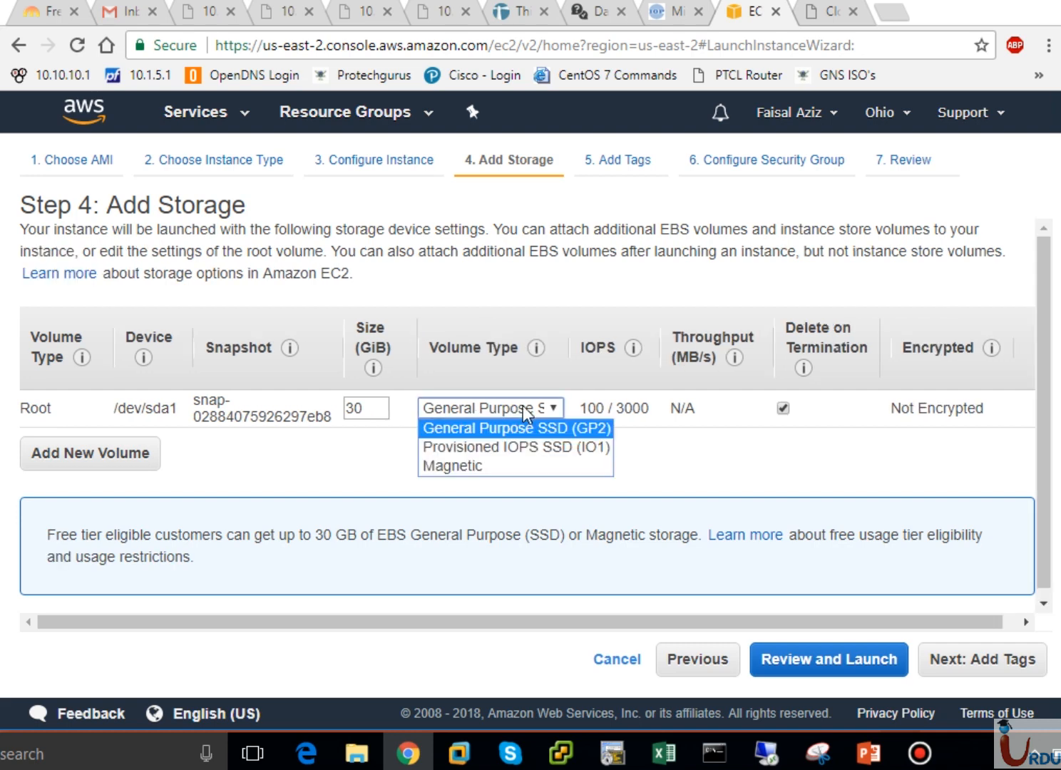
click(557, 430)
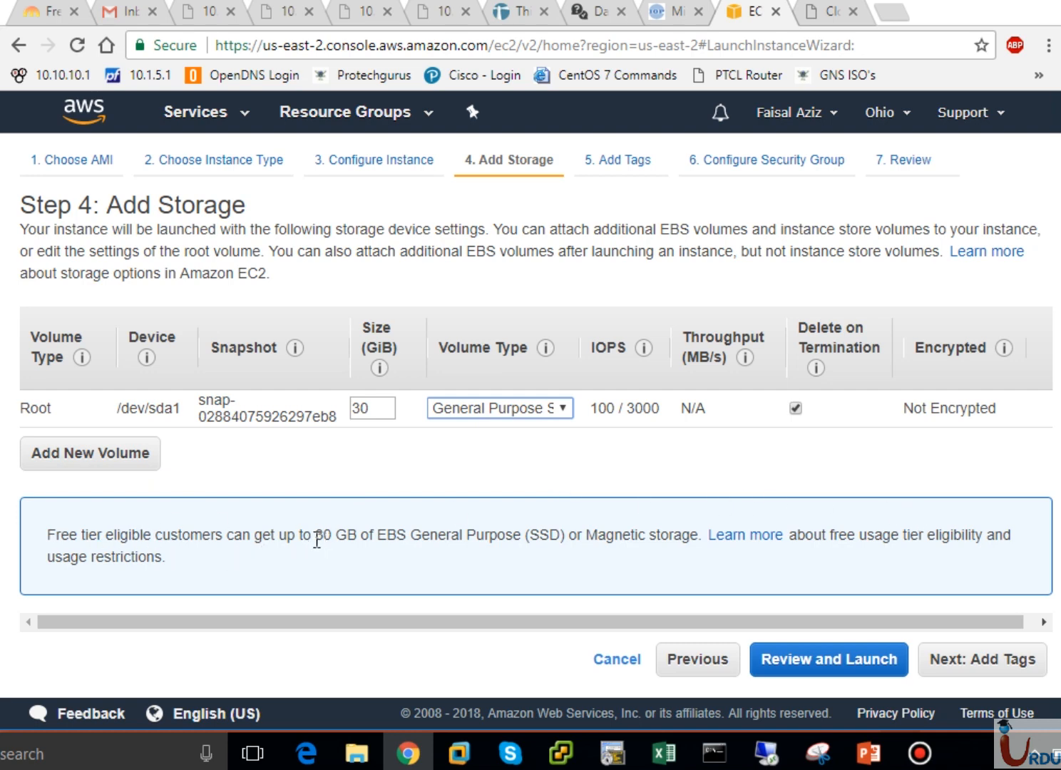
drag(315, 536, 425, 530)
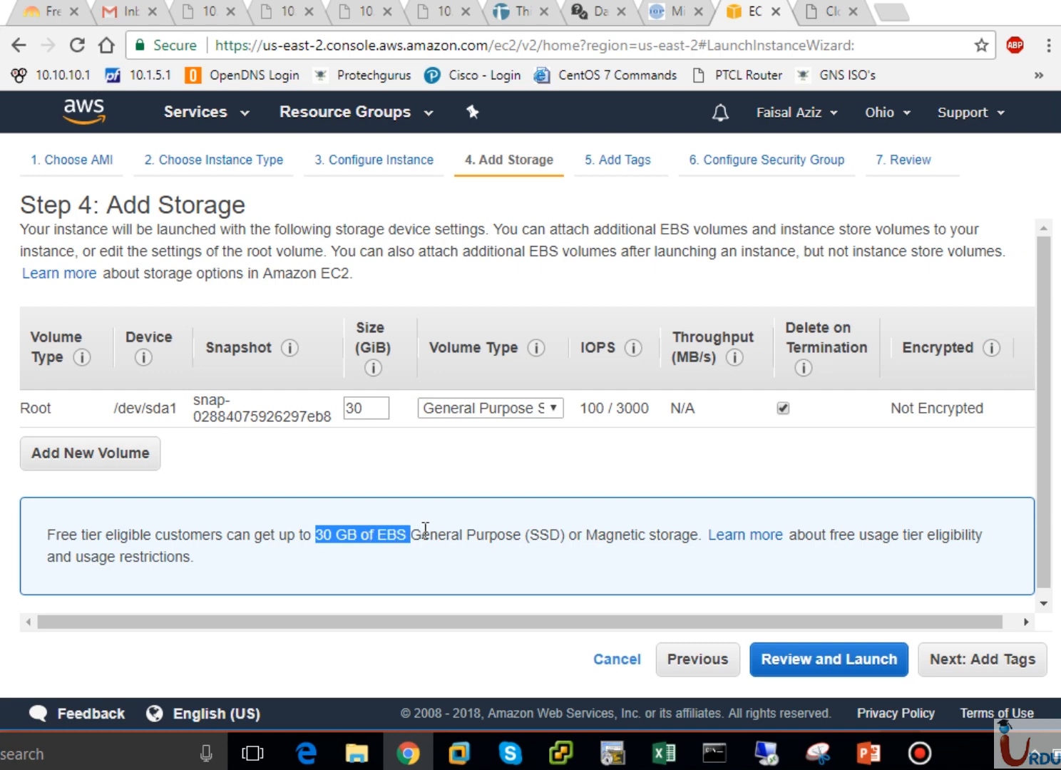
click(430, 449)
mouse_move(364, 349)
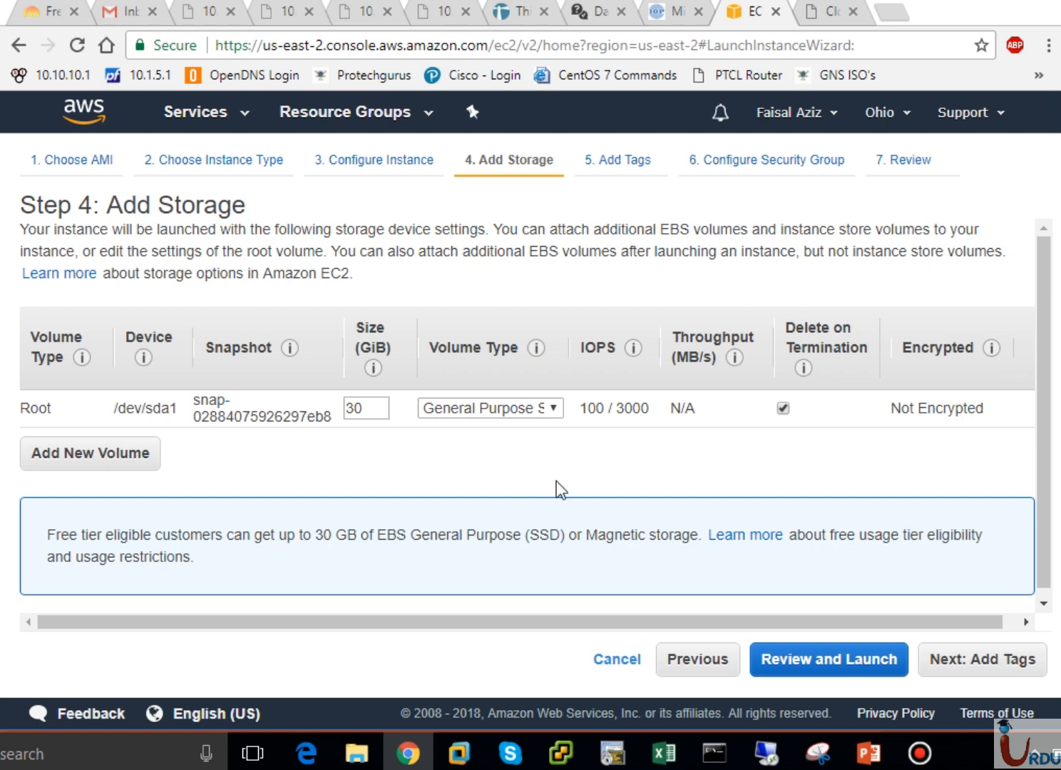
click(1043, 607)
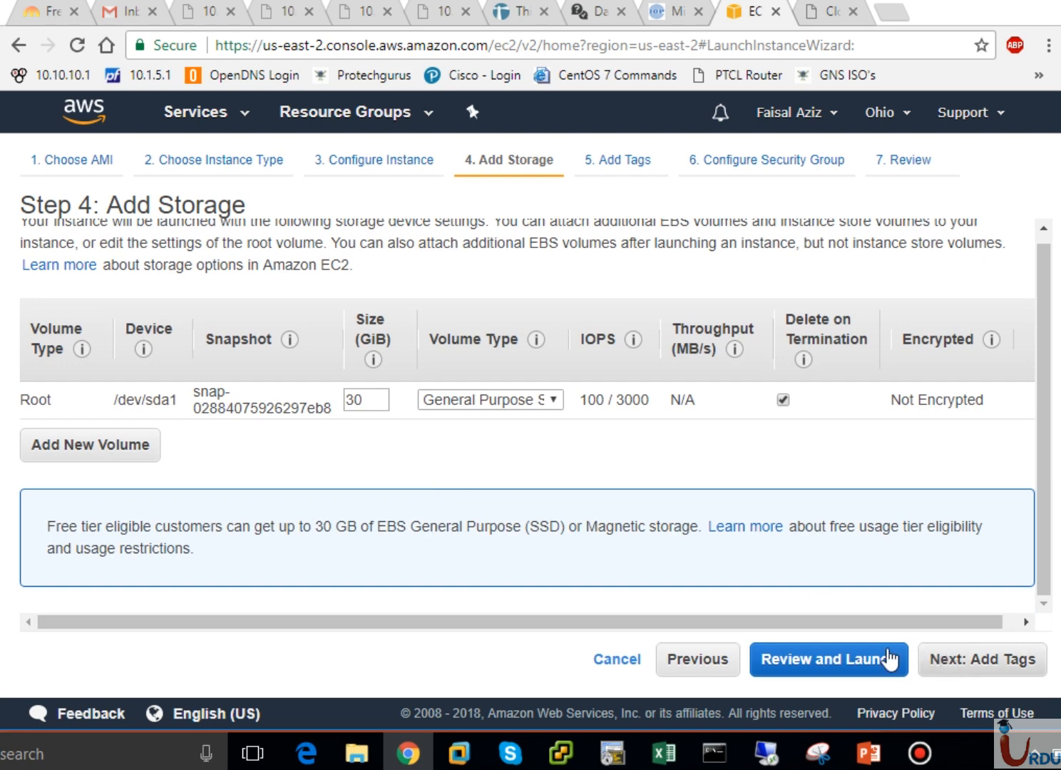
- Add a second EBS volume on device xvdb and start editing its size value
click(131, 454)
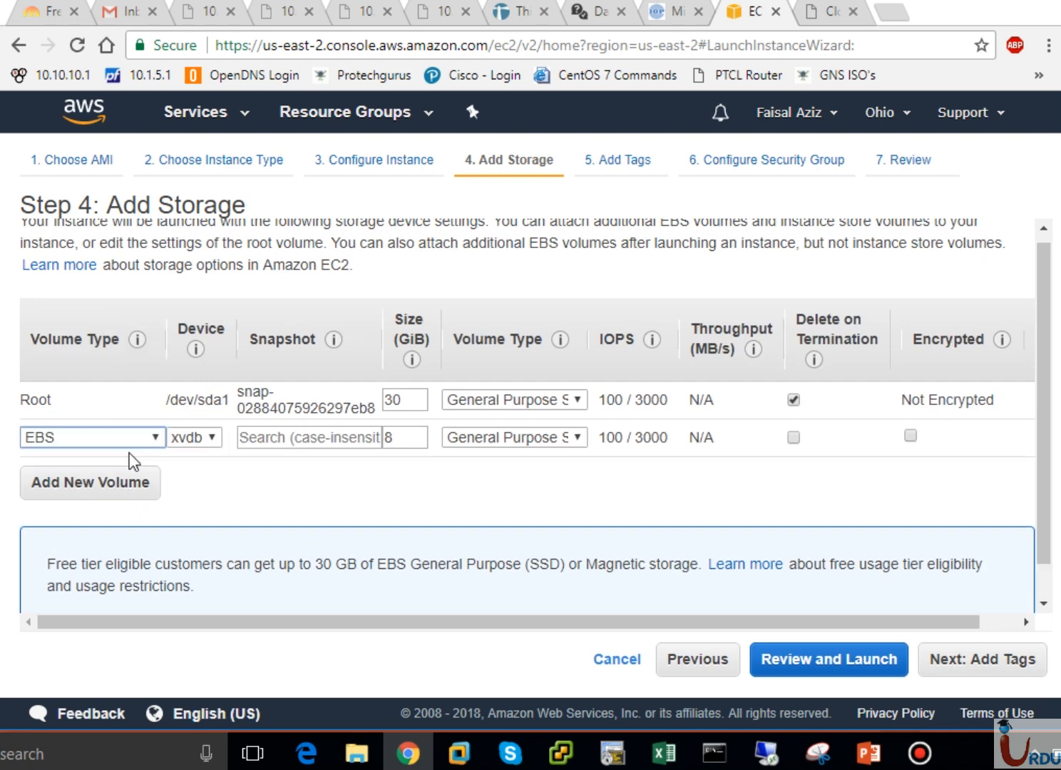
click(131, 440)
click(199, 440)
click(199, 440)
click(199, 456)
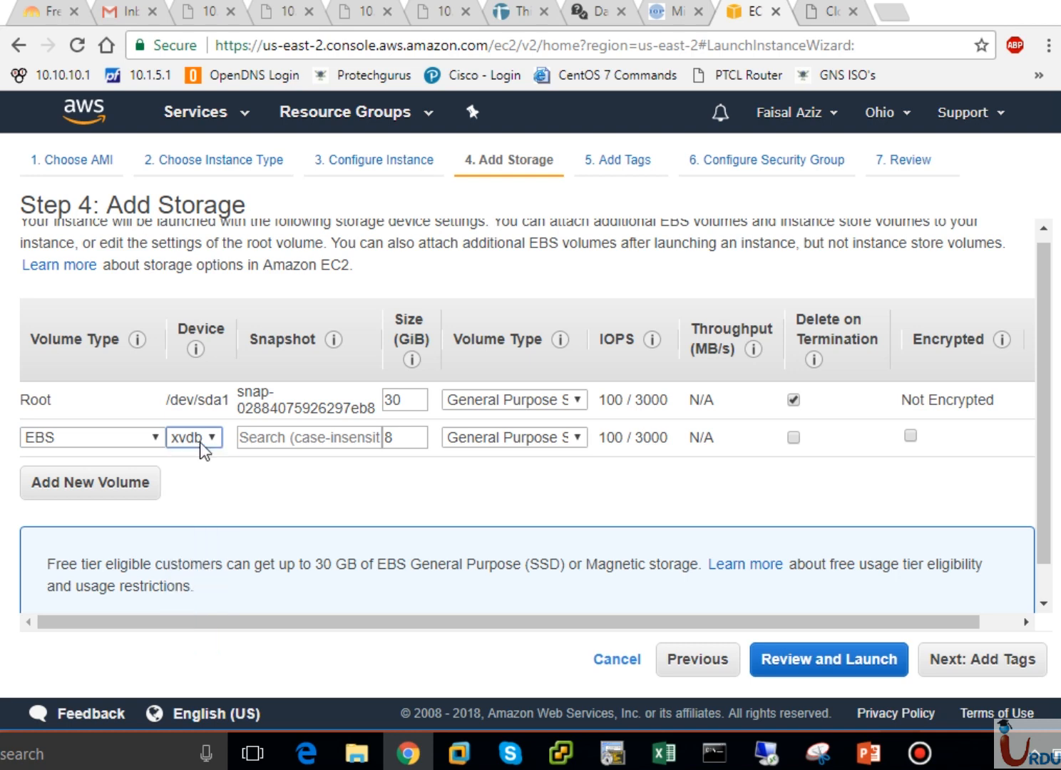
click(298, 436)
double_click(412, 438)
drag(412, 438, 359, 442)
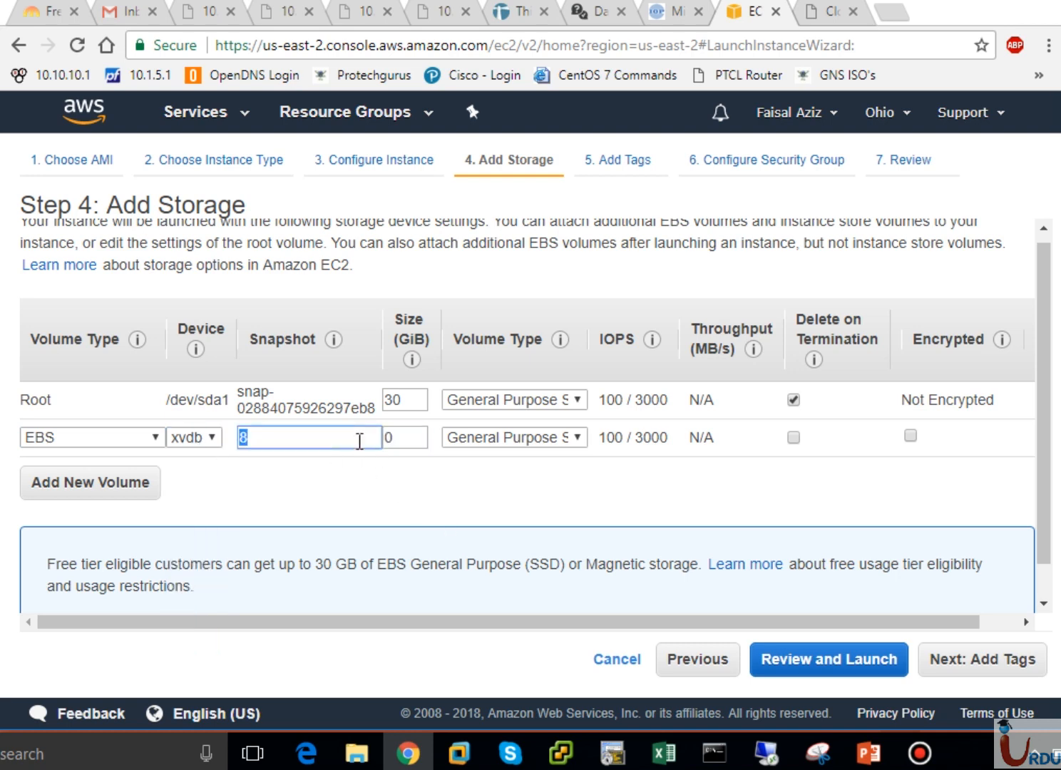
text(10)
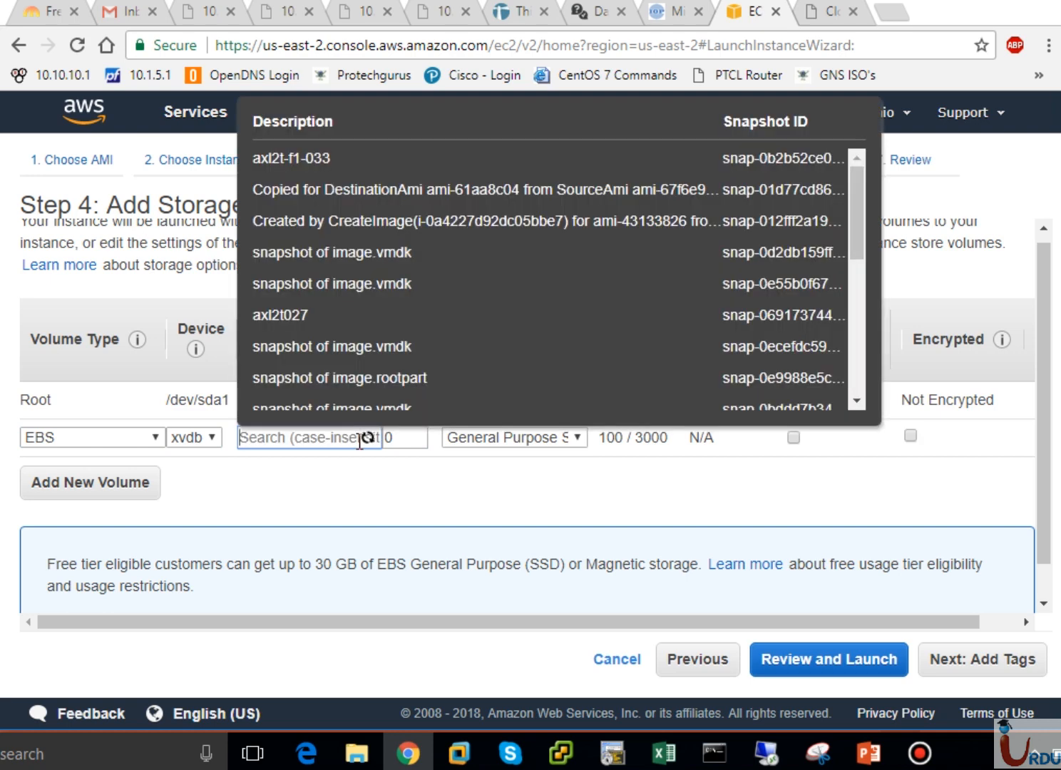
- Try oversized values such as 100000 for the new volume's size, then clear it
double_click(398, 437)
text(100000)
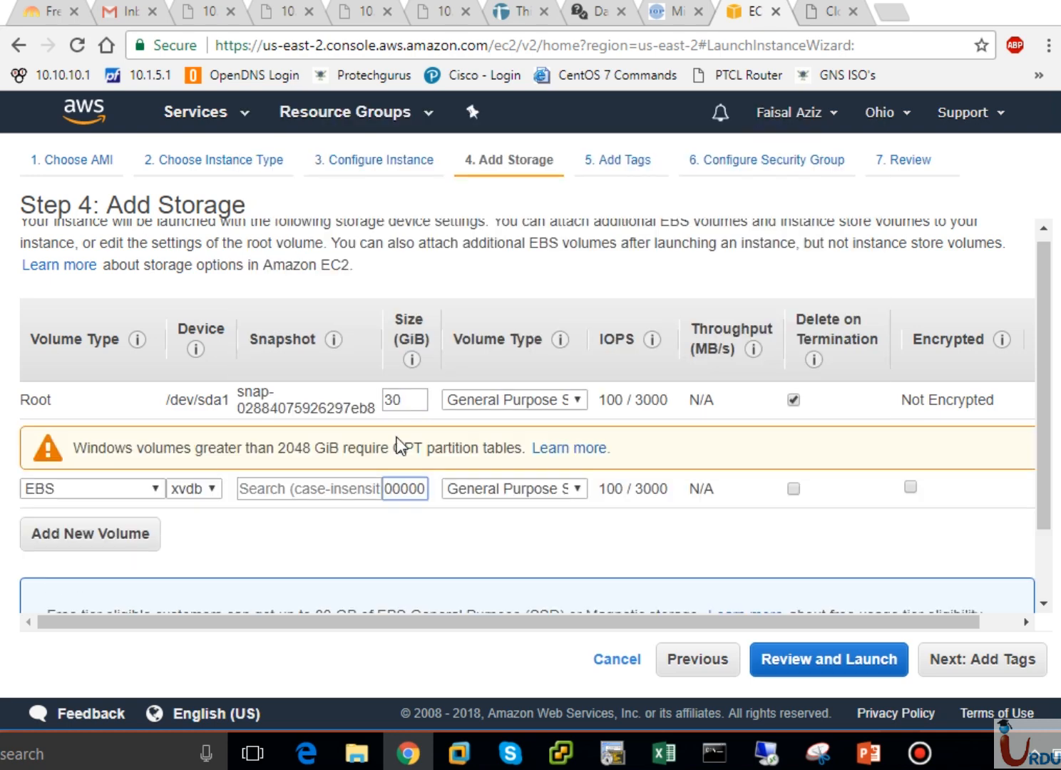
key(BackSpace)
key(BackSpace)
key(BackSpace)
key(BackSpace)
key(BackSpace)
text(0000)
key(BackSpace)
key(BackSpace)
key(BackSpace)
key(BackSpace)
key(BackSpace)
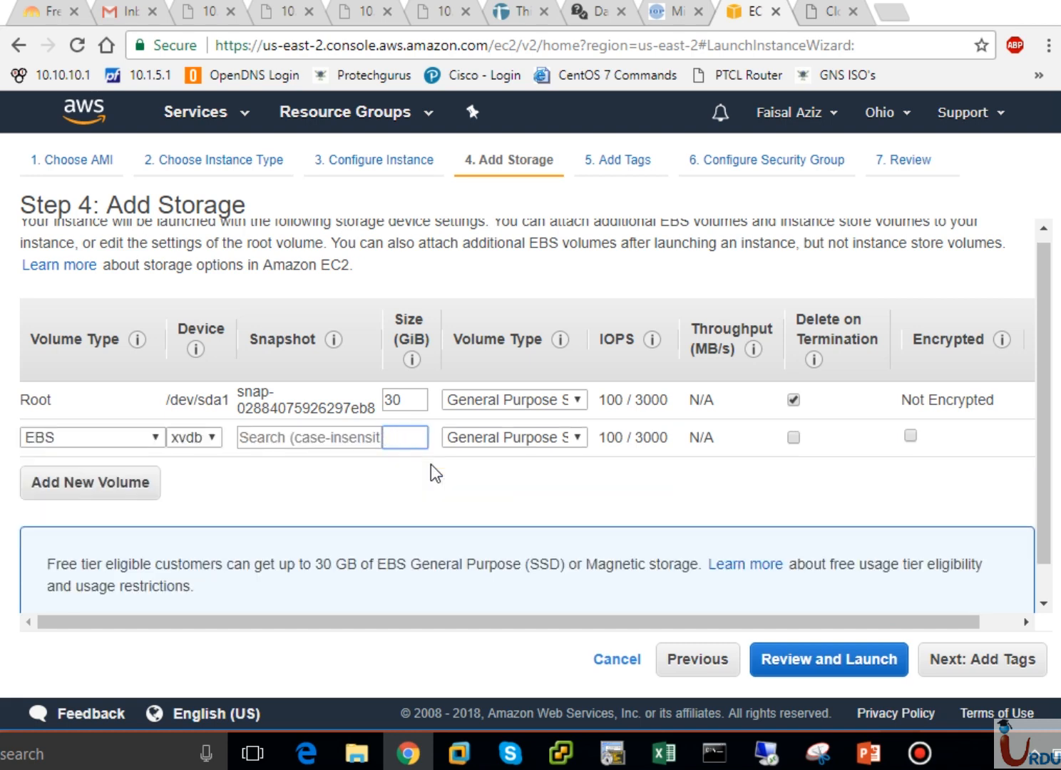
- Attempt to continue despite the size error, then delete the extra EBS volume row
click(508, 437)
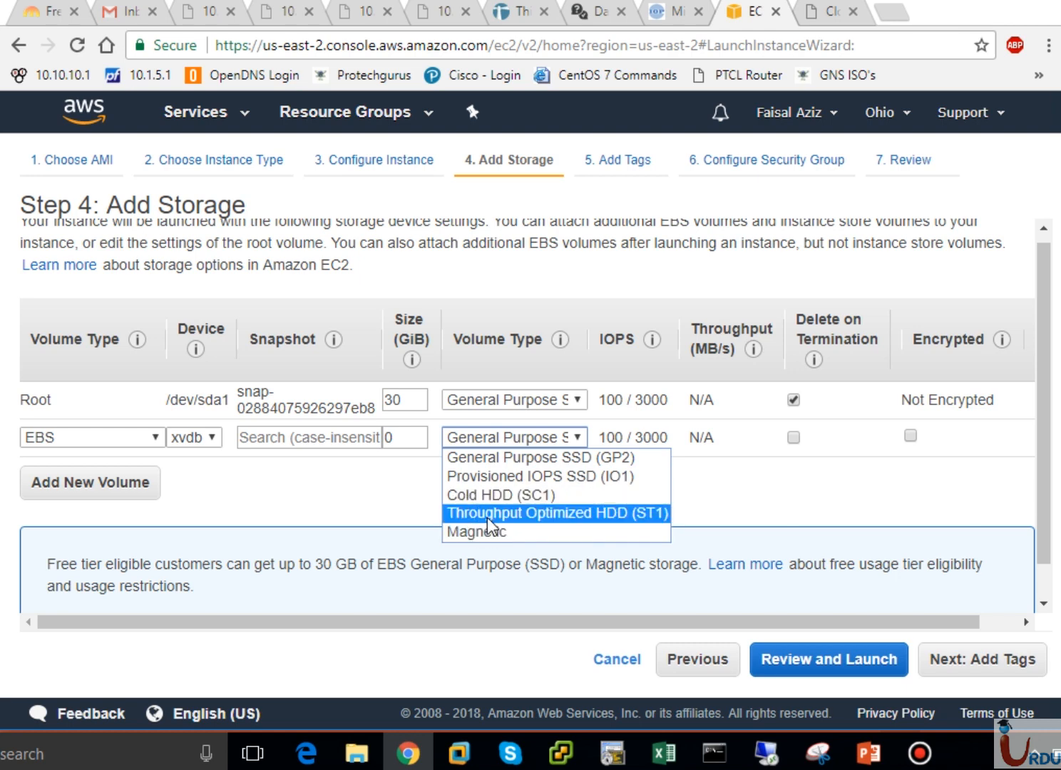
click(372, 484)
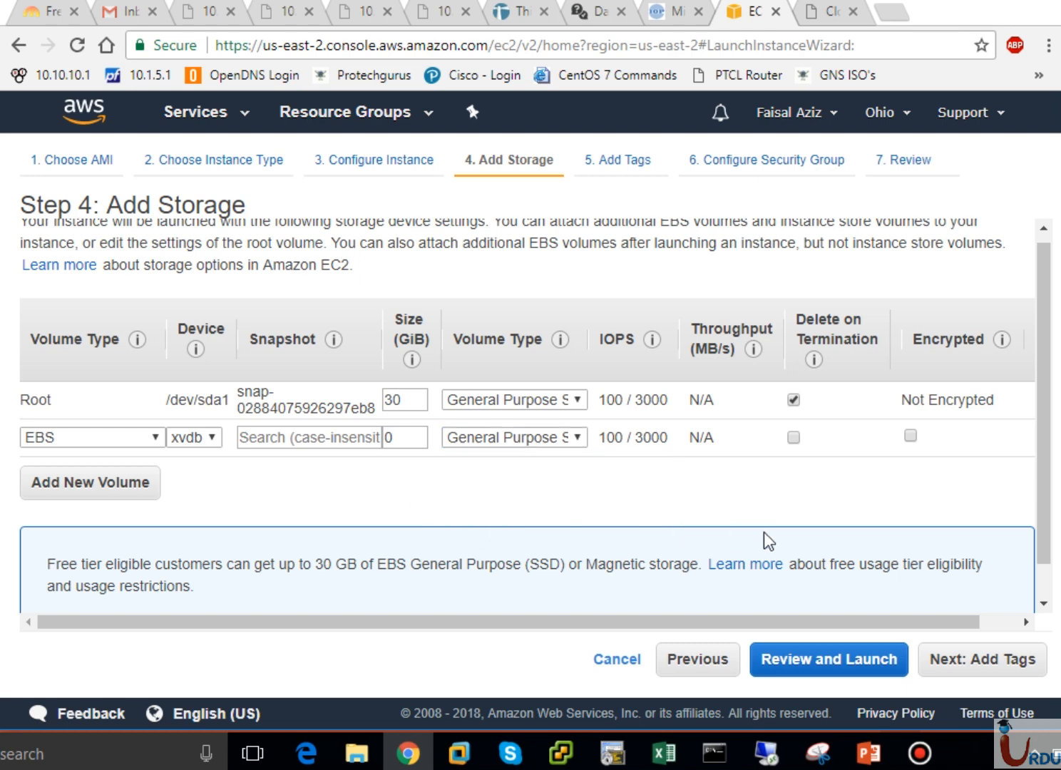
scroll(1045, 590, down, 1)
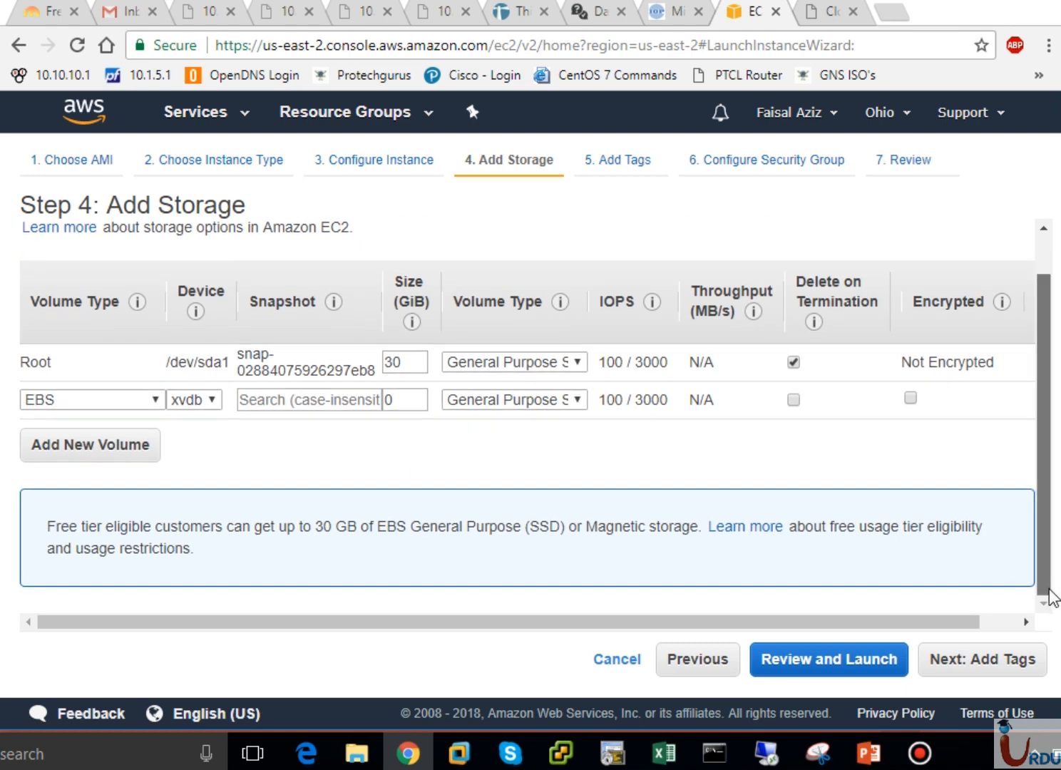
click(955, 659)
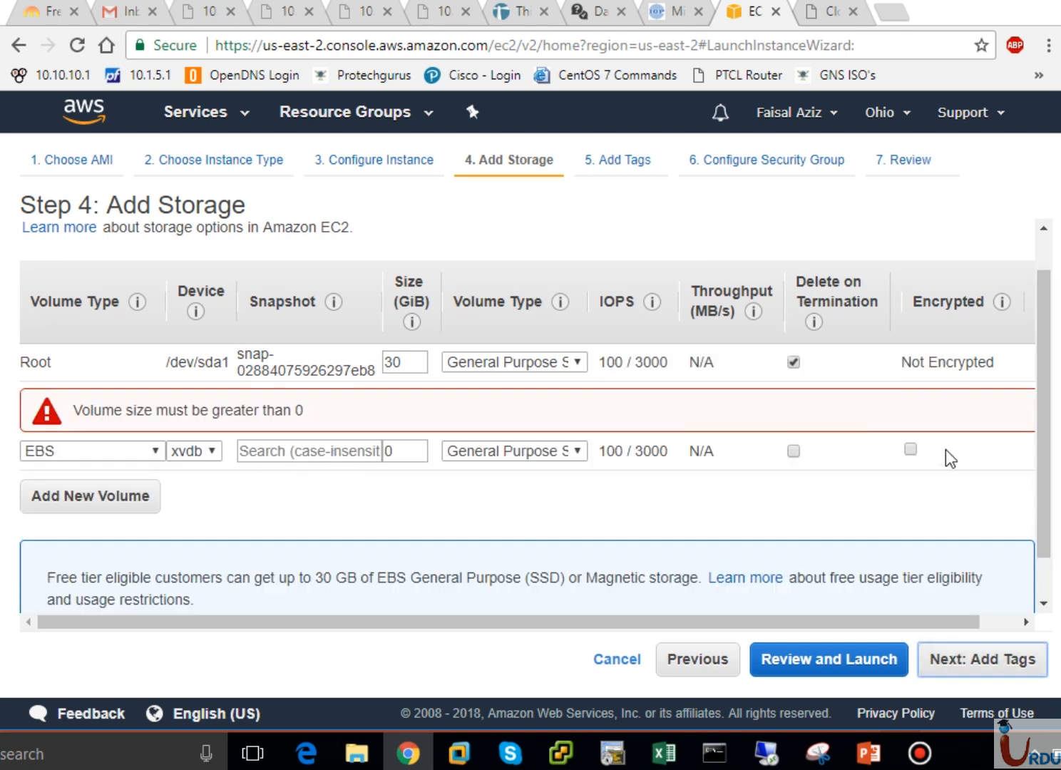
drag(914, 620, 1006, 634)
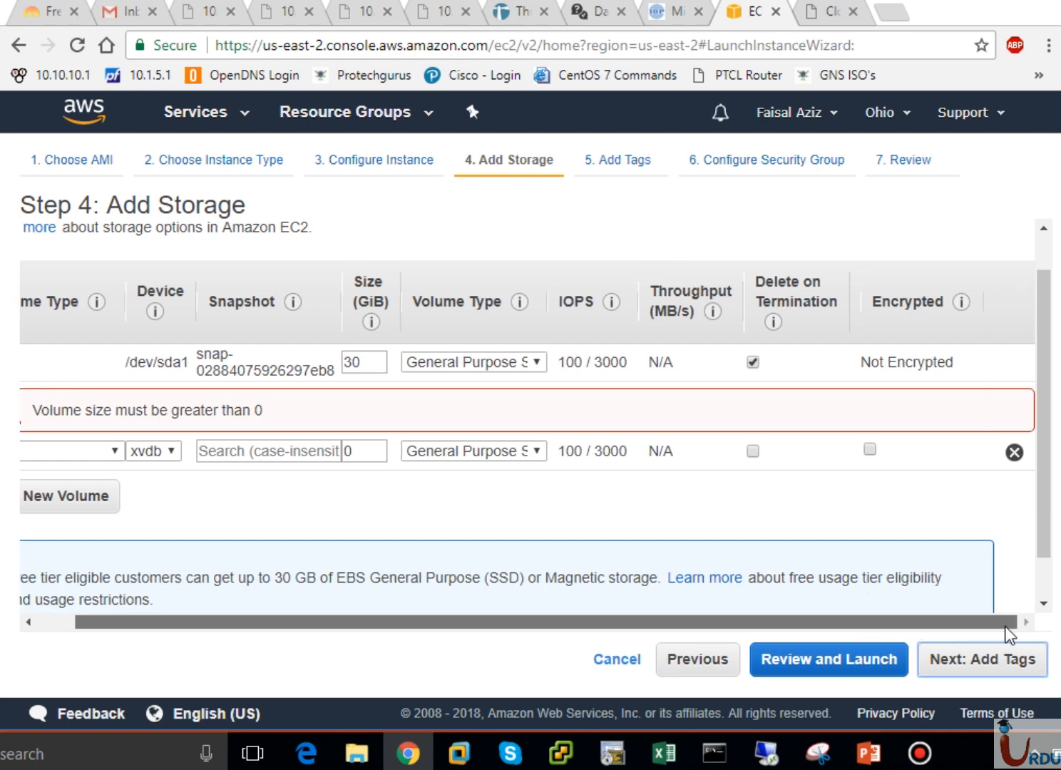
click(1014, 452)
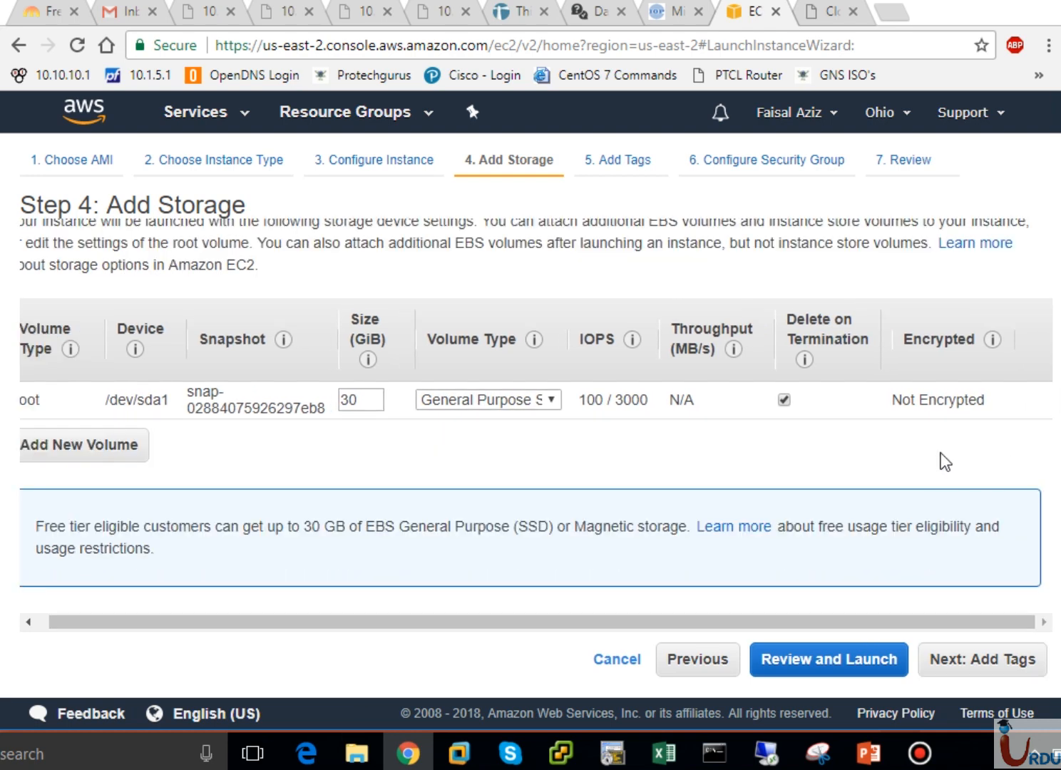
- Move to Step 5, Add Tags, and add a tag with key Name
click(970, 664)
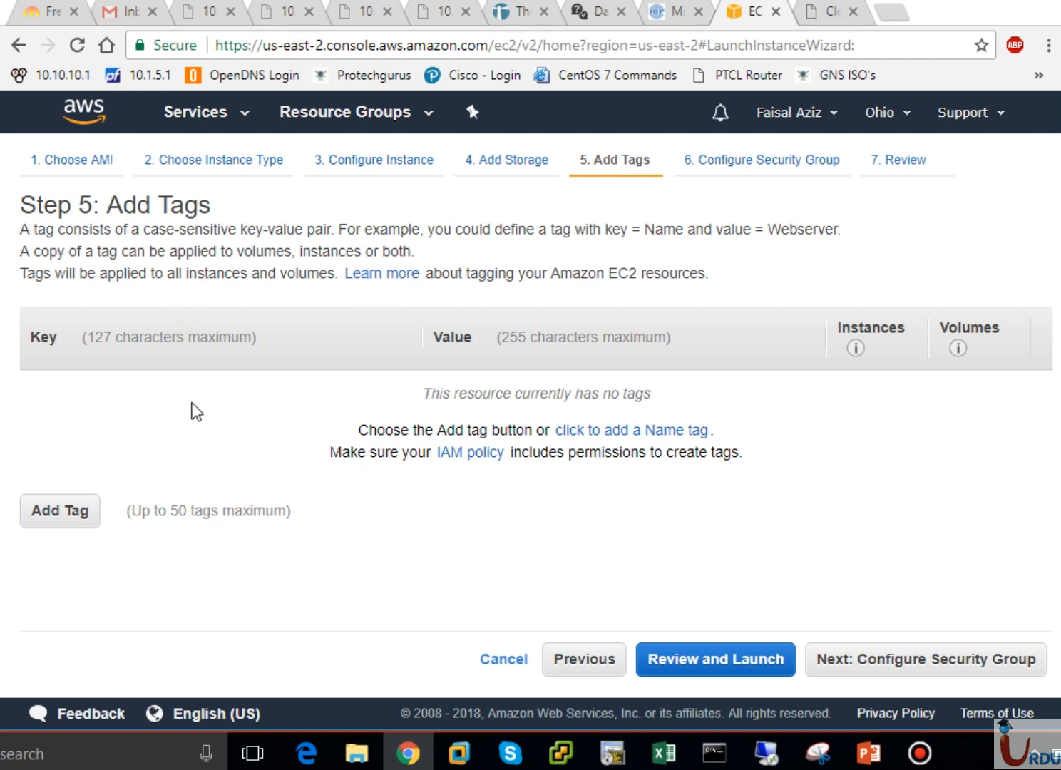
click(62, 507)
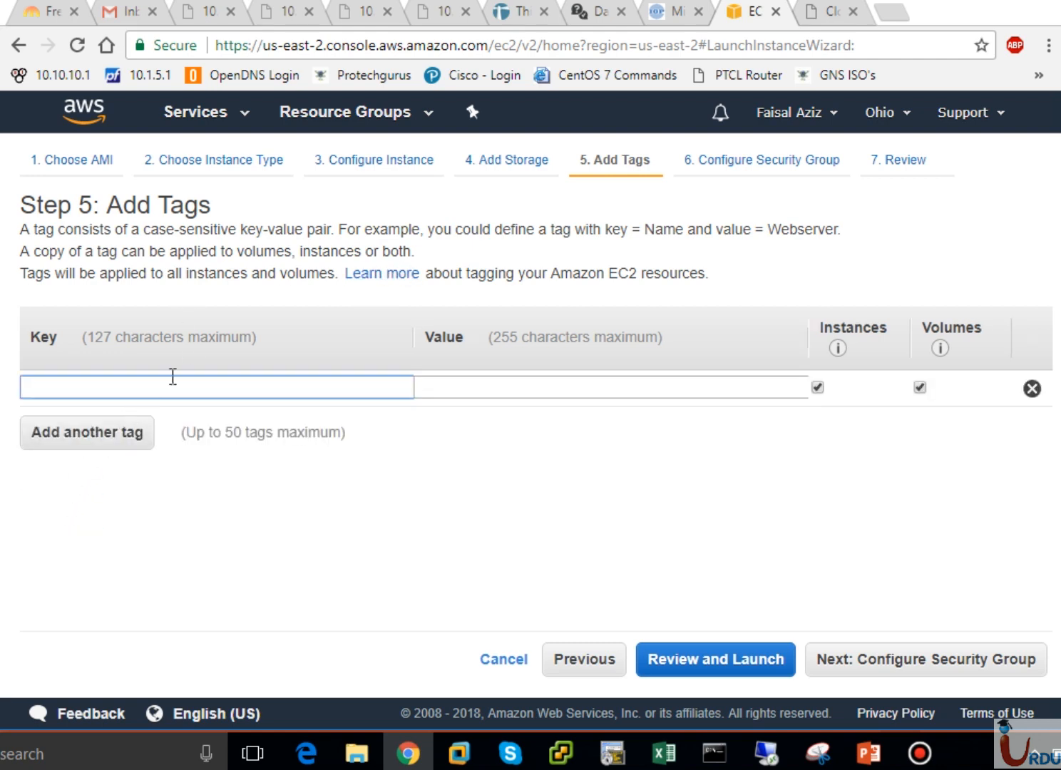
text(NM)
key(BackSpace)
key(BackSpace)
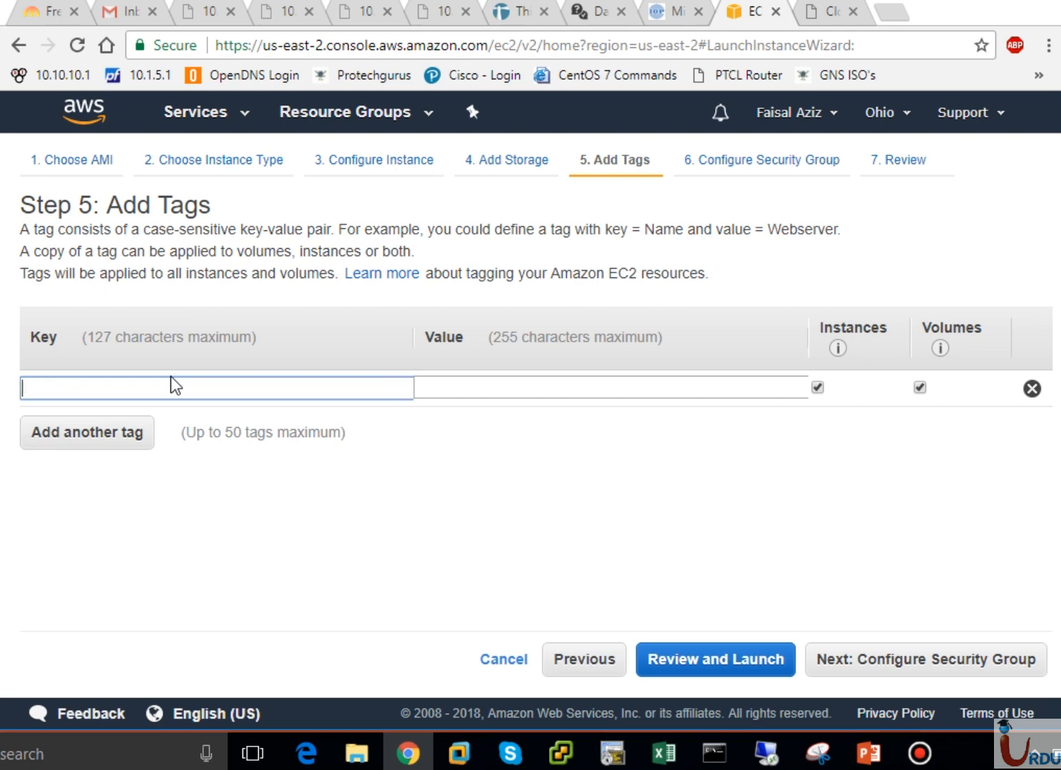
text(Name)
key(Tab)
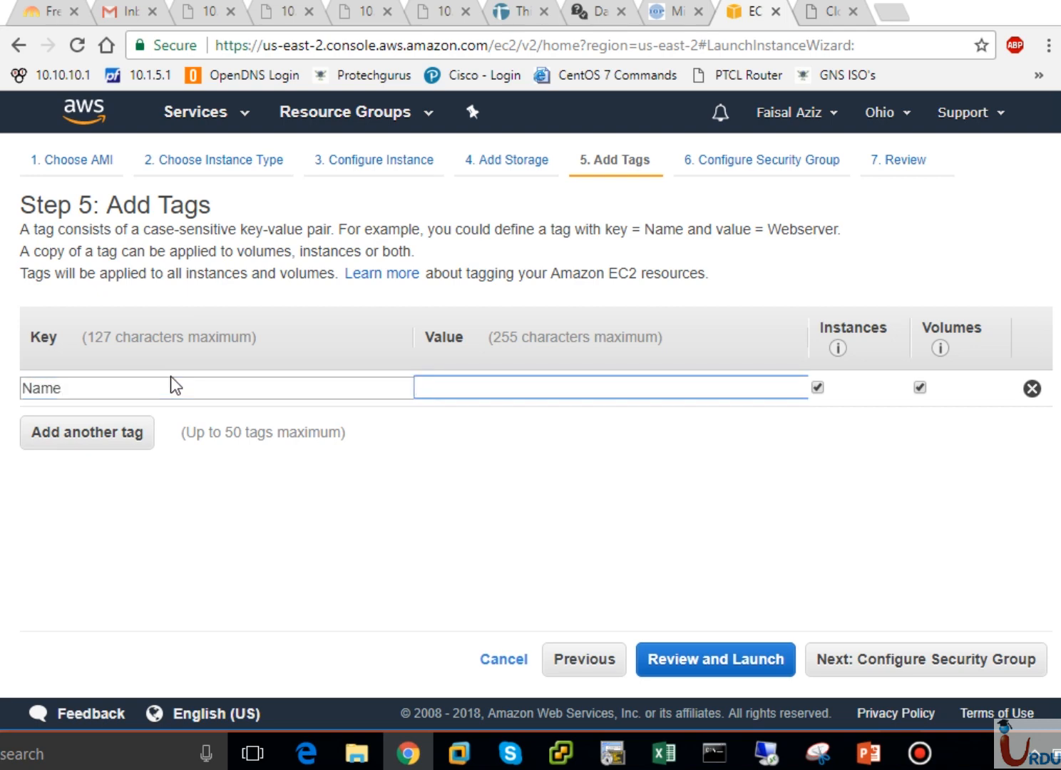
- Set the Name tag's value to WebServer
text(AD)
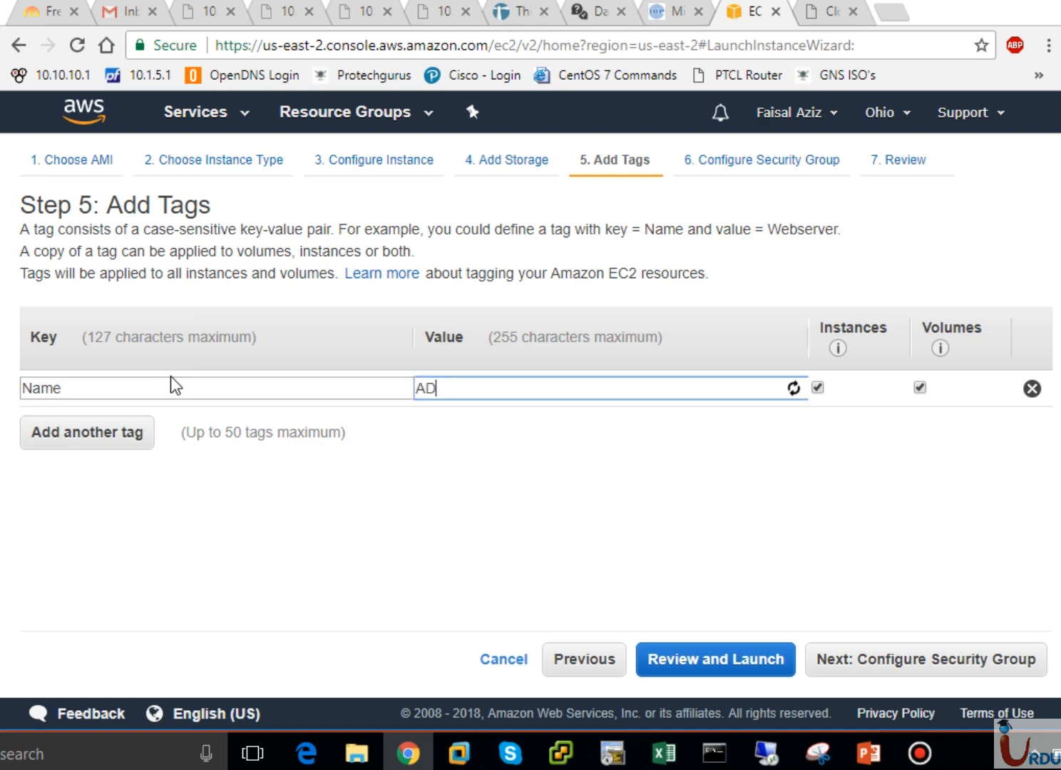
key(BackSpace)
key(BackSpace)
text(Webse)
key(BackSpace)
key(BackSpace)
text(Server)
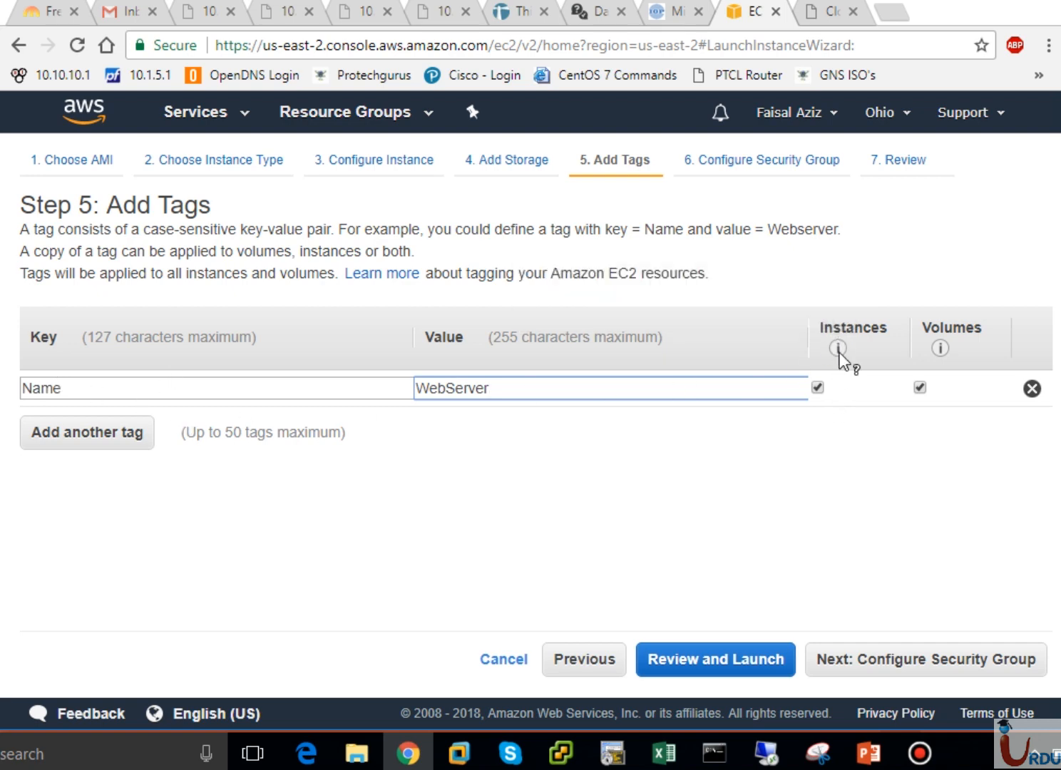
mouse_move(840, 350)
mouse_move(938, 350)
click(637, 531)
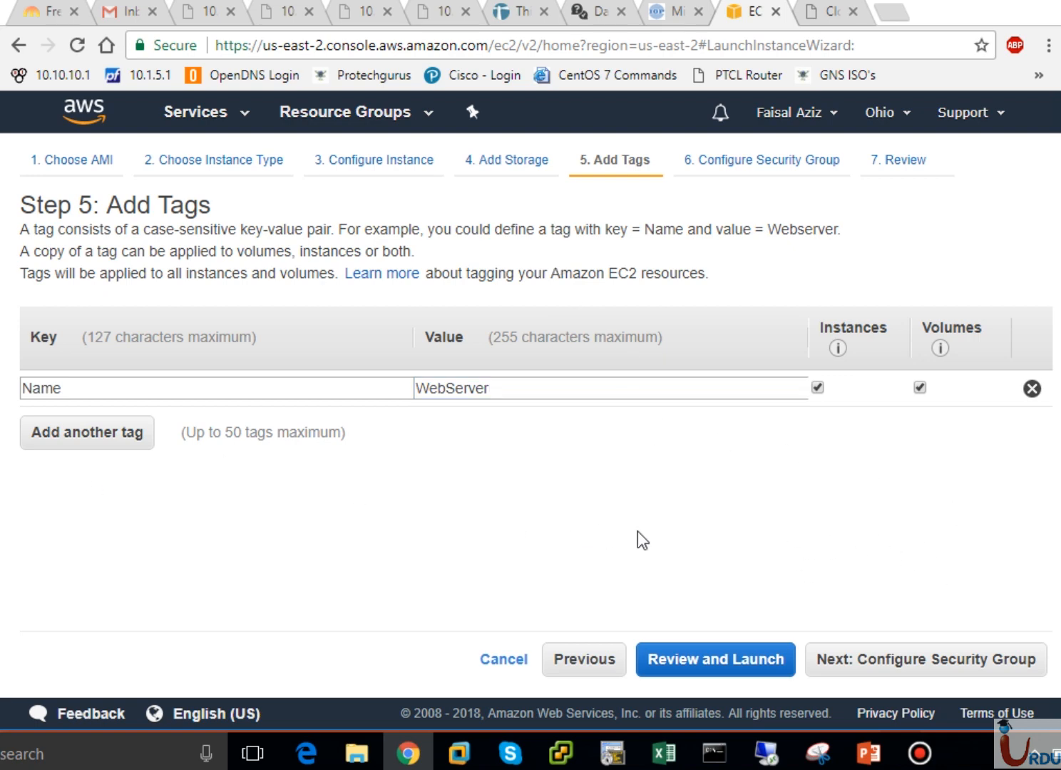
- Advance to Step 6, where launch-wizard-1 allows TCP 3389 from 0.0.0.0/0
click(894, 667)
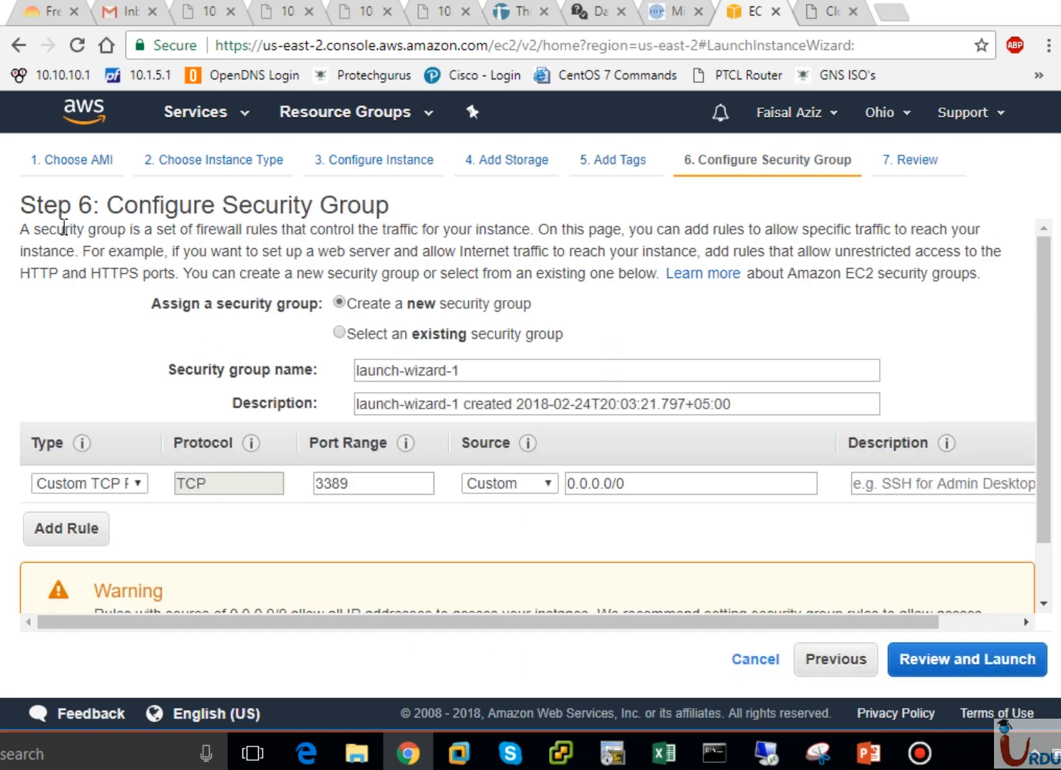
drag(24, 230, 564, 274)
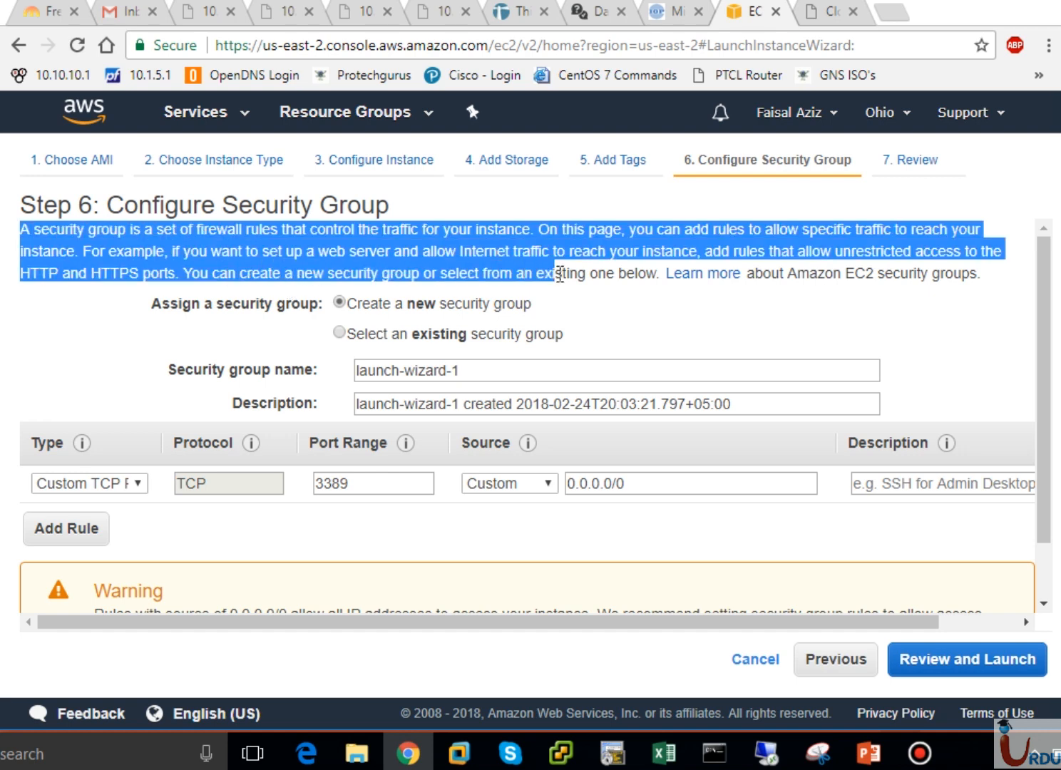
click(305, 244)
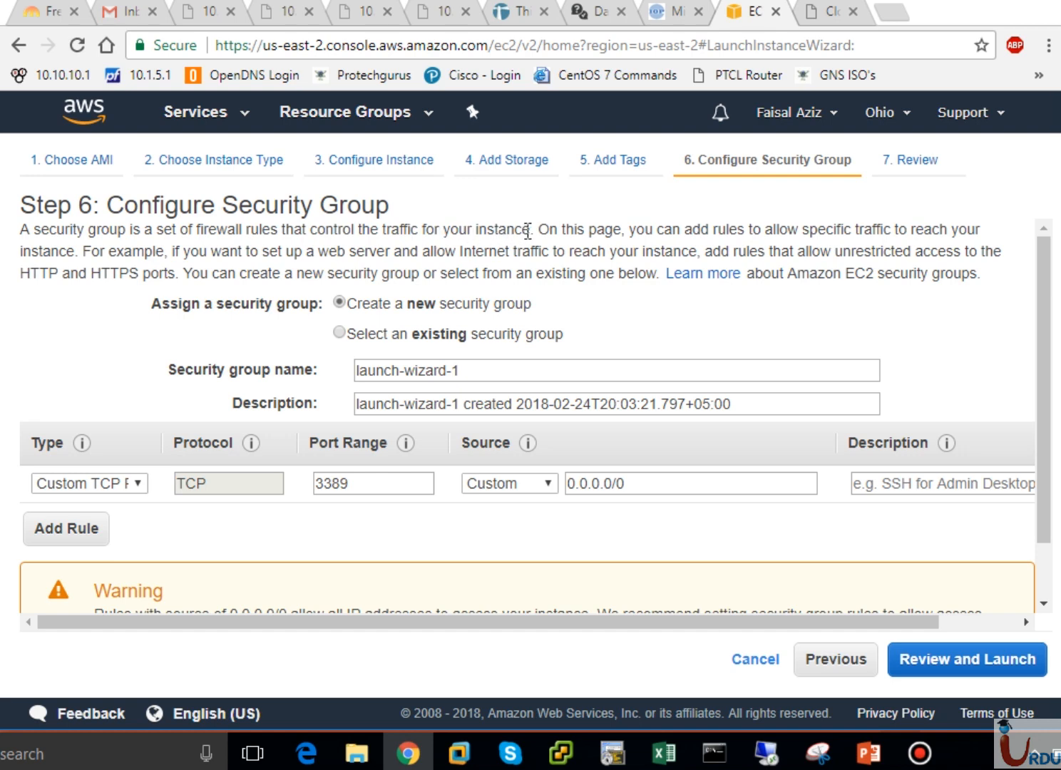
drag(530, 231, 408, 236)
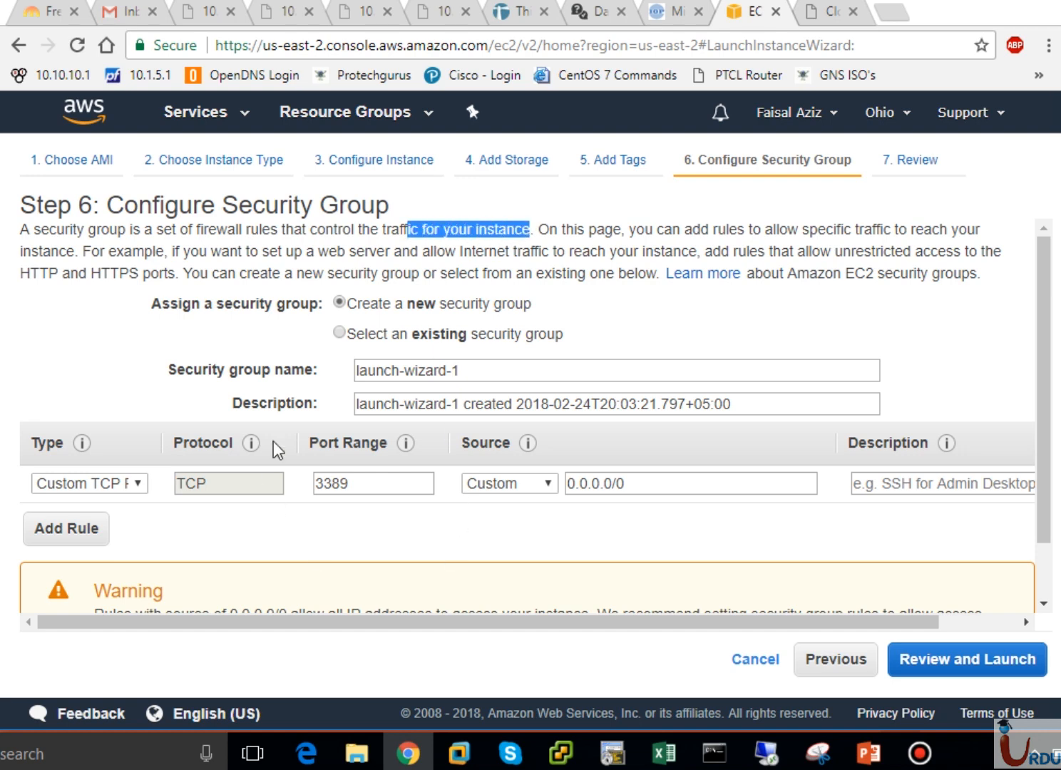
click(512, 281)
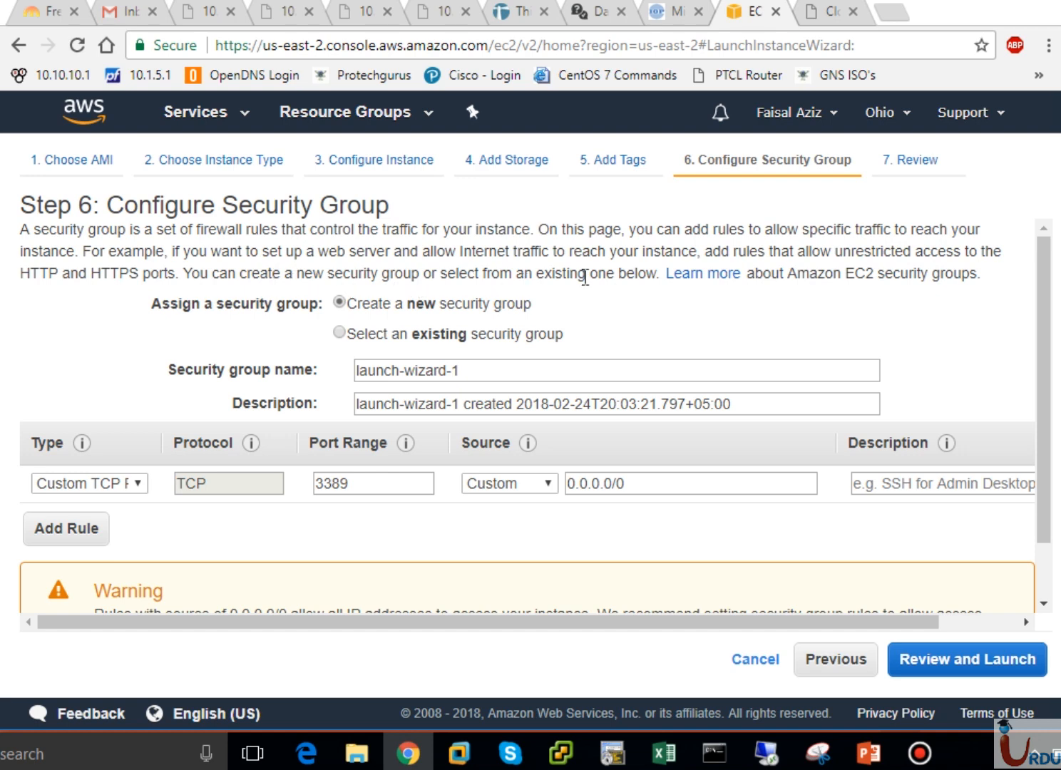
click(397, 335)
click(399, 417)
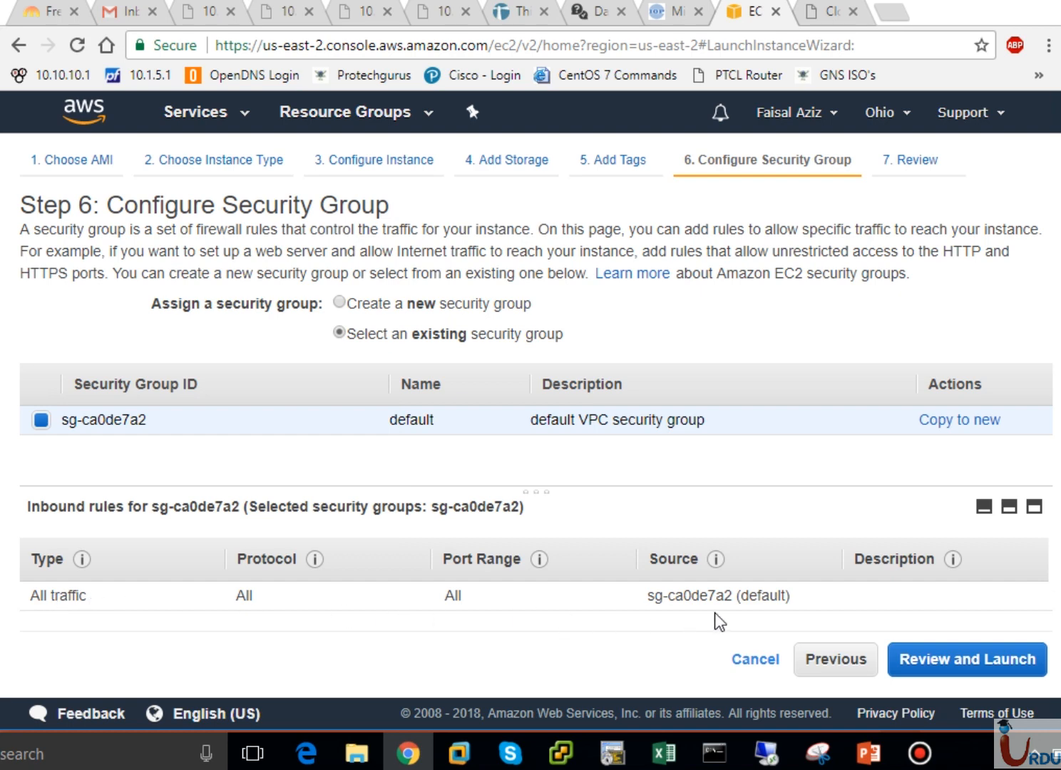
click(339, 303)
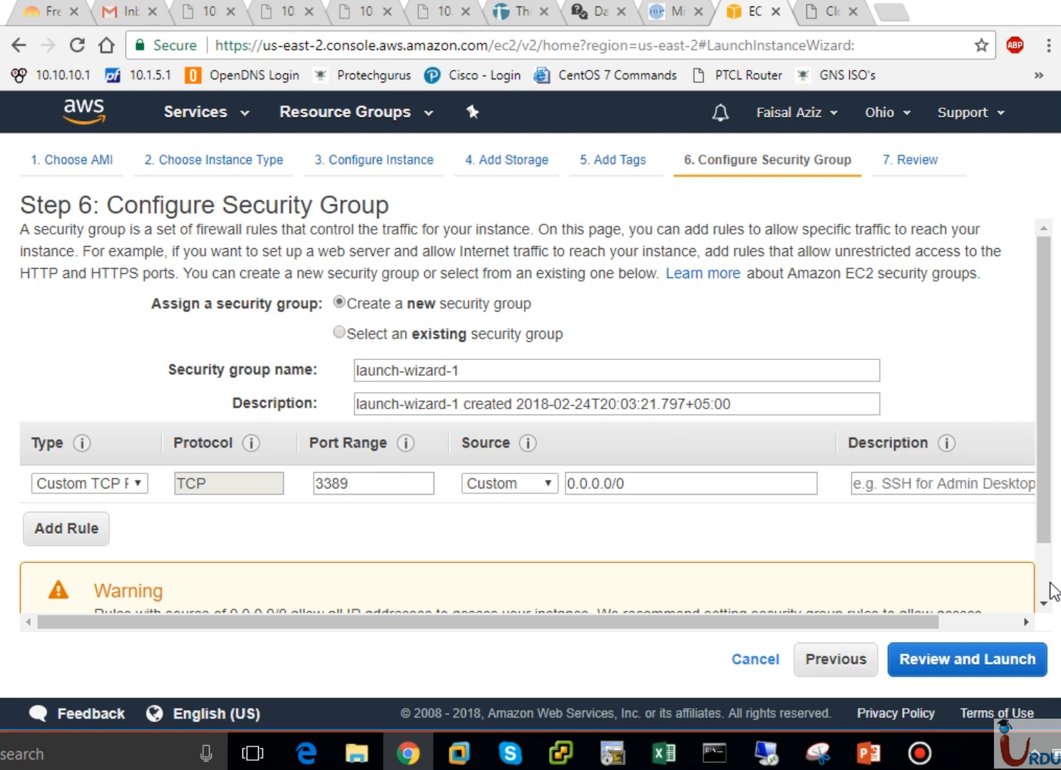
- Rename the security group from launch-wizard-1 to UITASecurityGroup
scroll(1045, 607, down, 1)
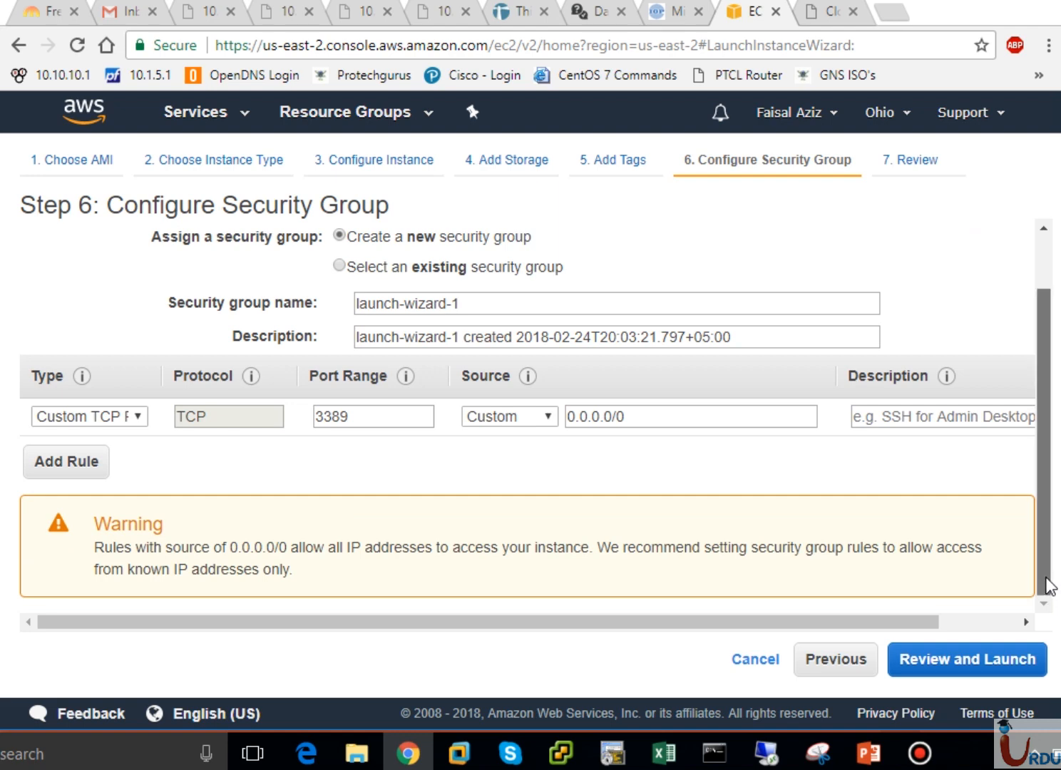
mouse_move(1045, 591)
mouse_down()
mouse_move(1045, 549)
mouse_move(1045, 584)
mouse_up()
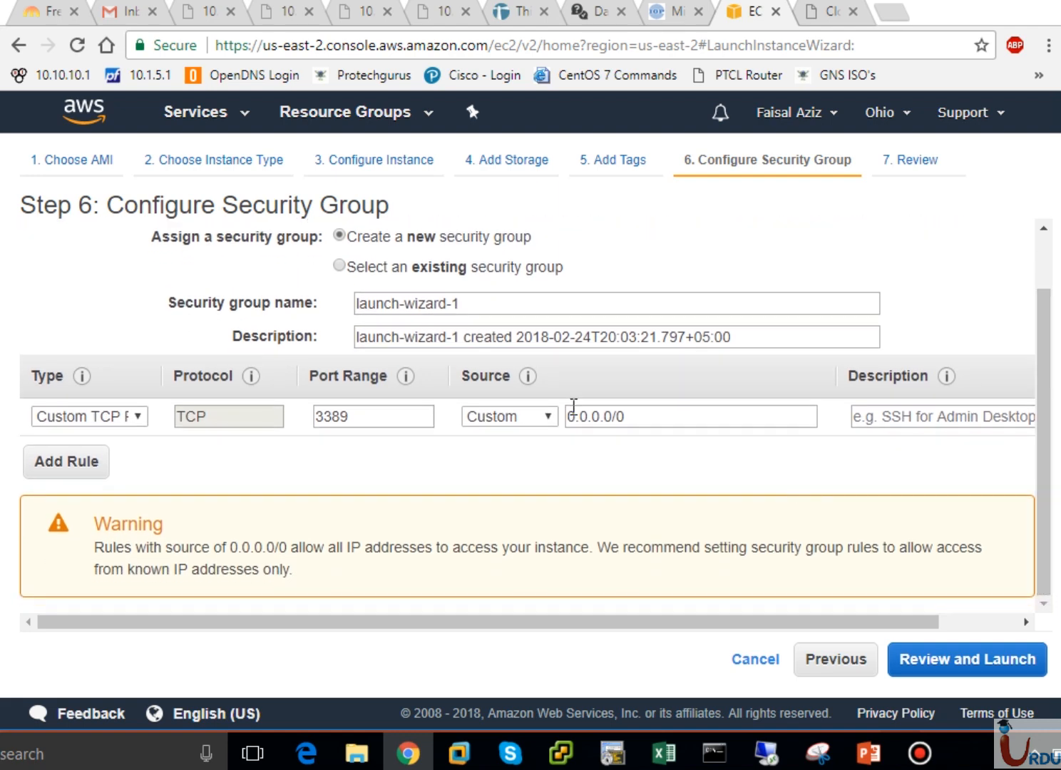
click(493, 301)
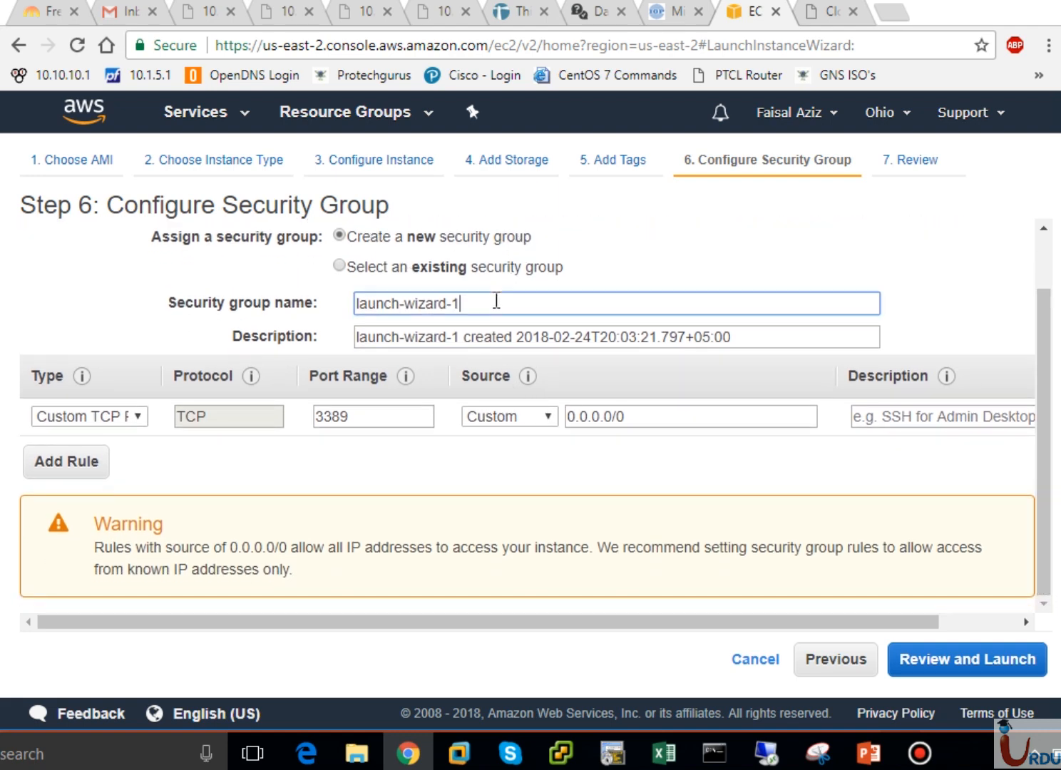
key(ctrl+a)
text(UITA)
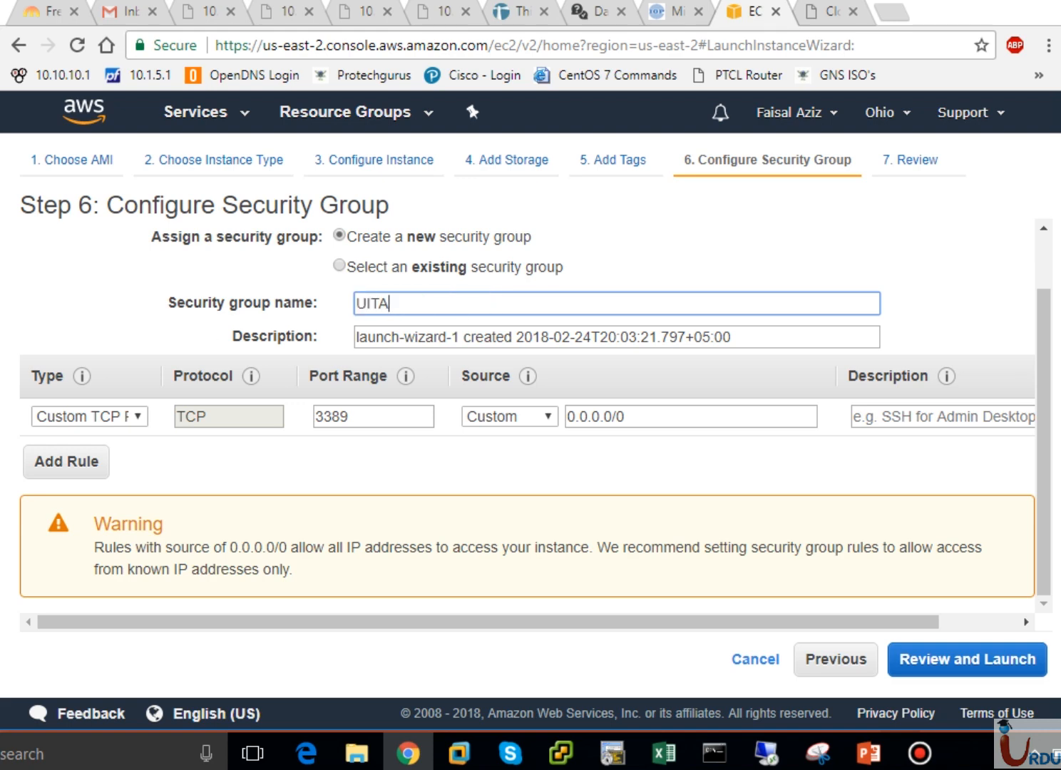
text(Security G)
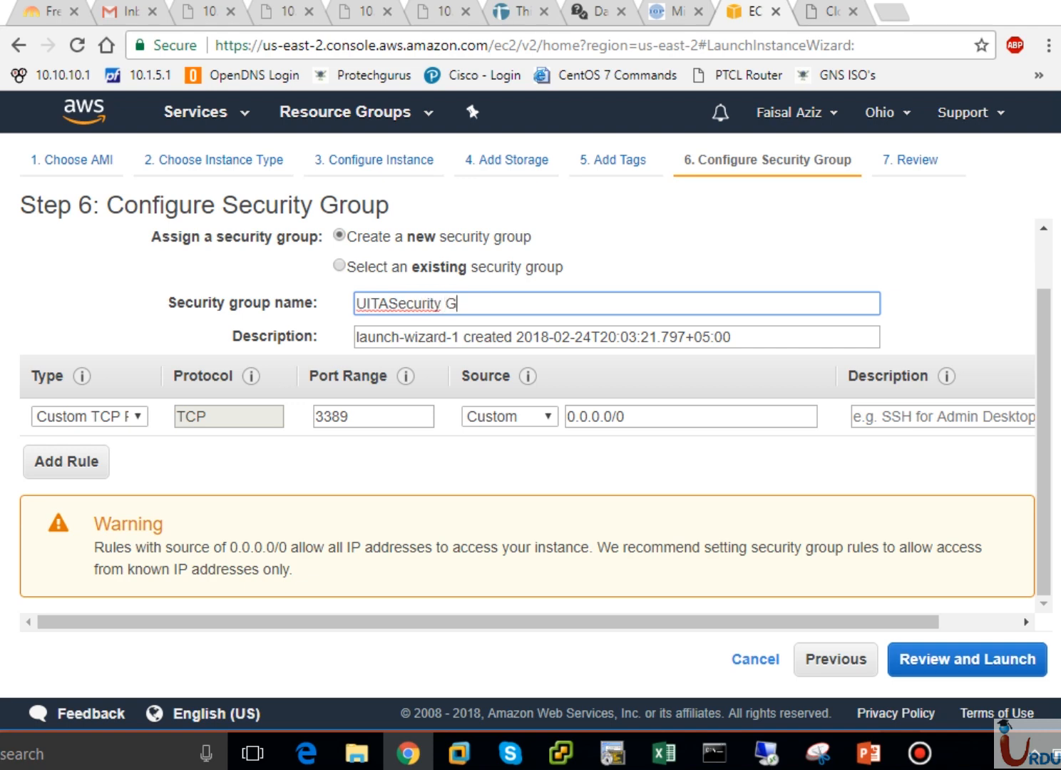
key(BackSpace)
key(BackSpace)
text(Grou)
key(BackSpace)
text(up)
- Replace the default description with Our1stSecGroup
triple_click(753, 335)
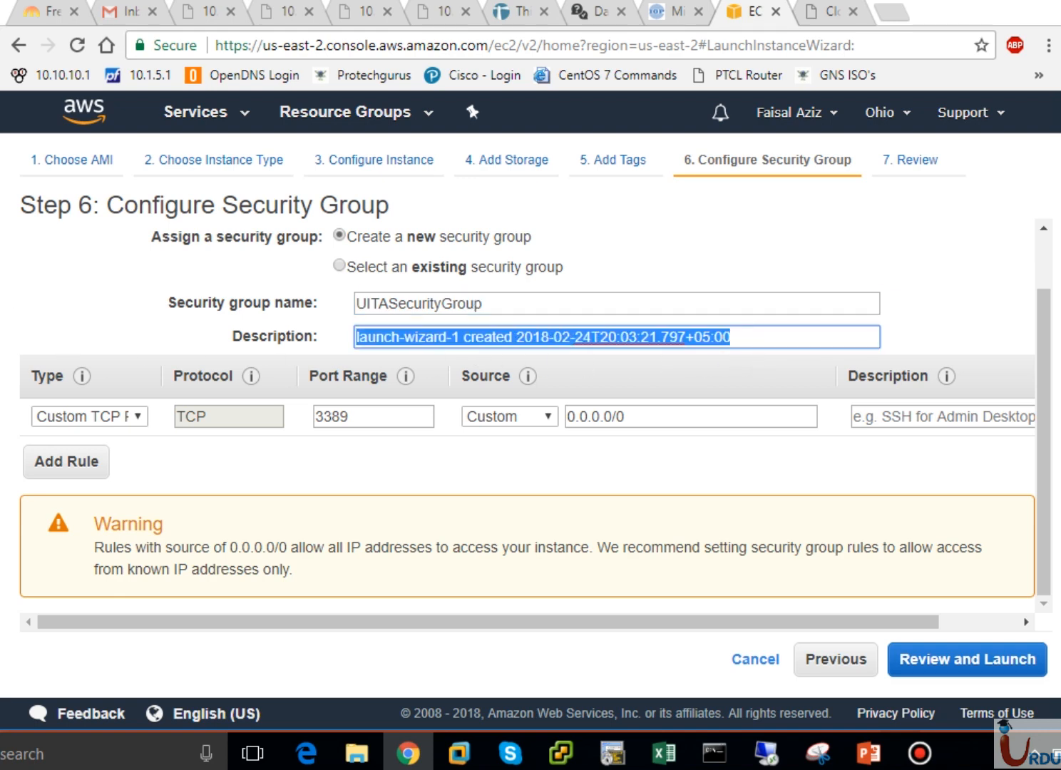
text(Our)
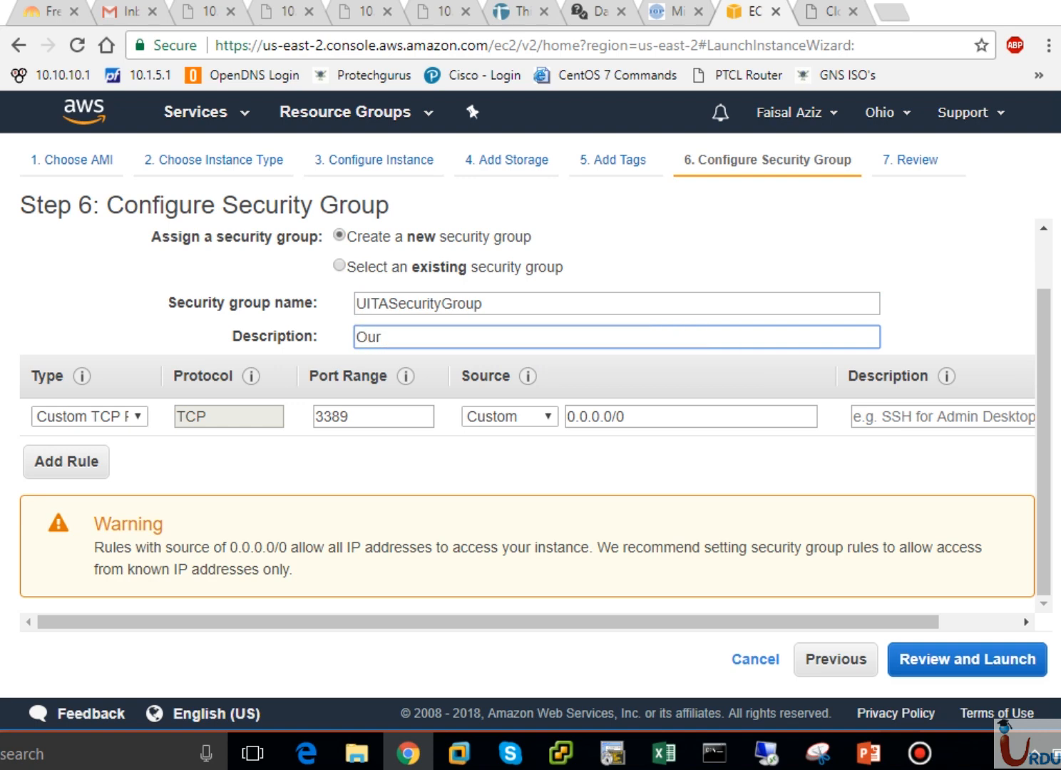
text(1st)
key(BackSpace)
text(SecGroup)
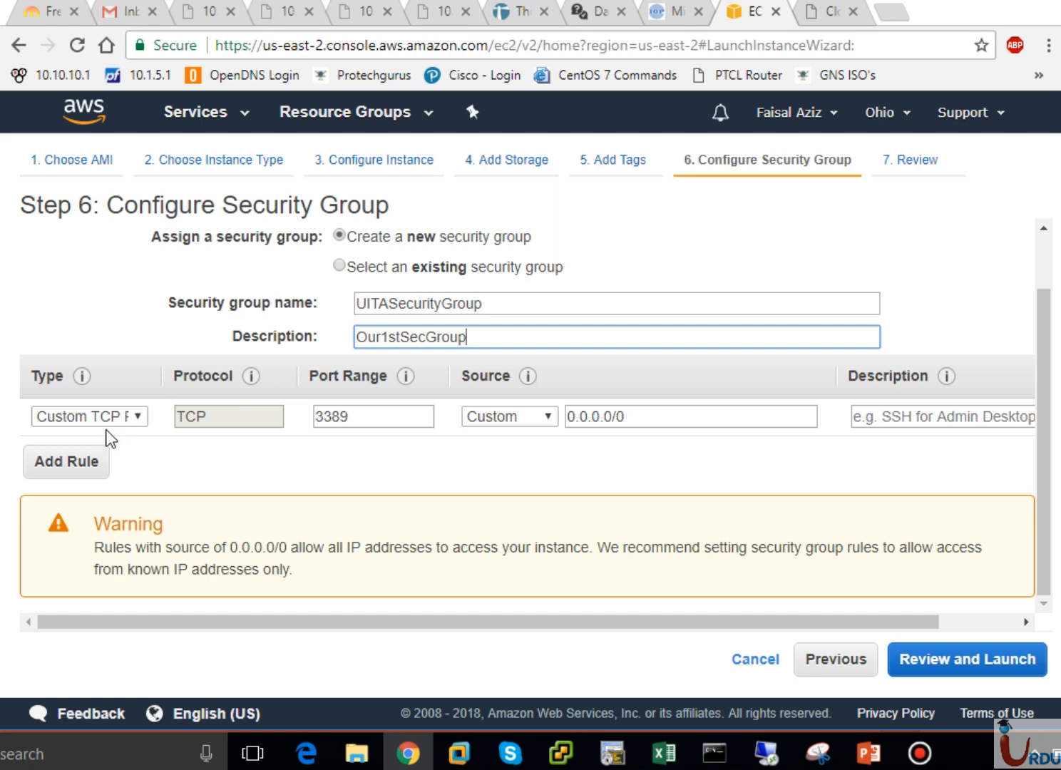
- Browse the rule types and keep Custom TCP Rule for the port 3389 rule
click(122, 420)
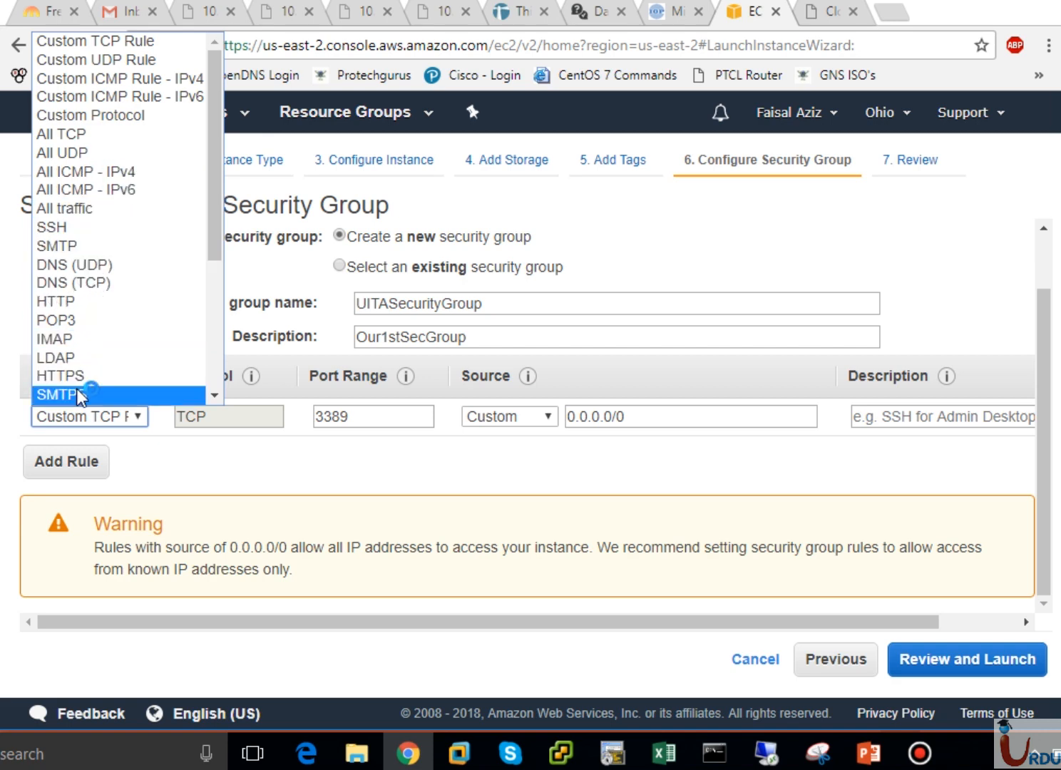
click(214, 267)
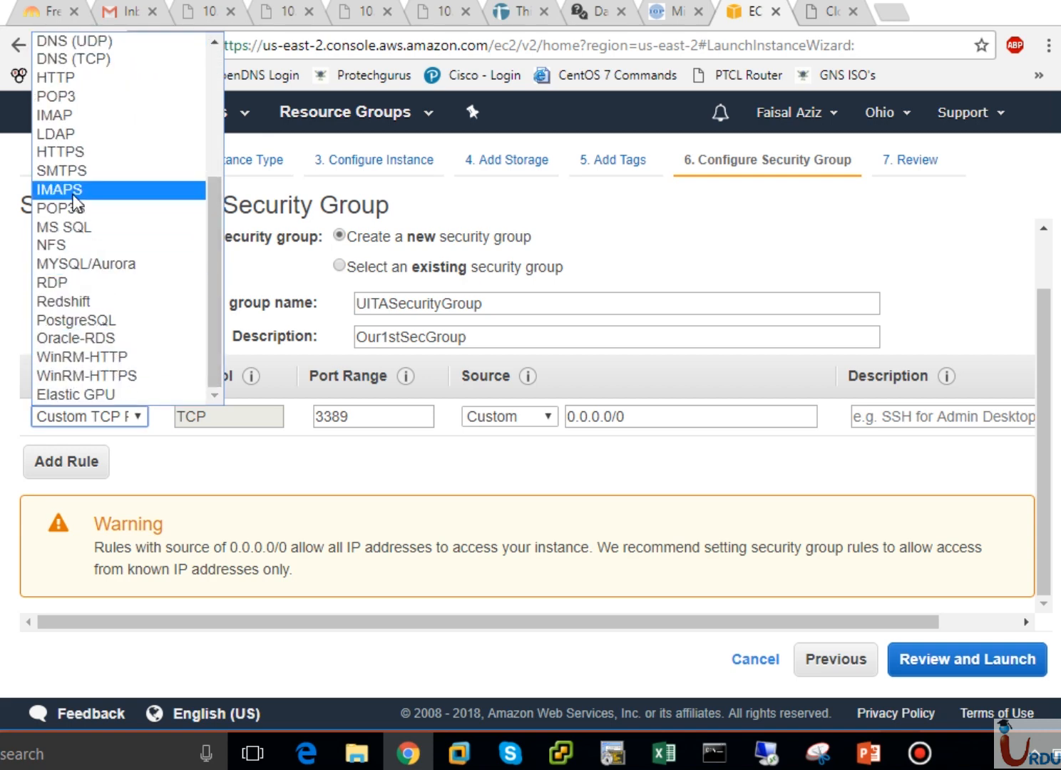
click(213, 153)
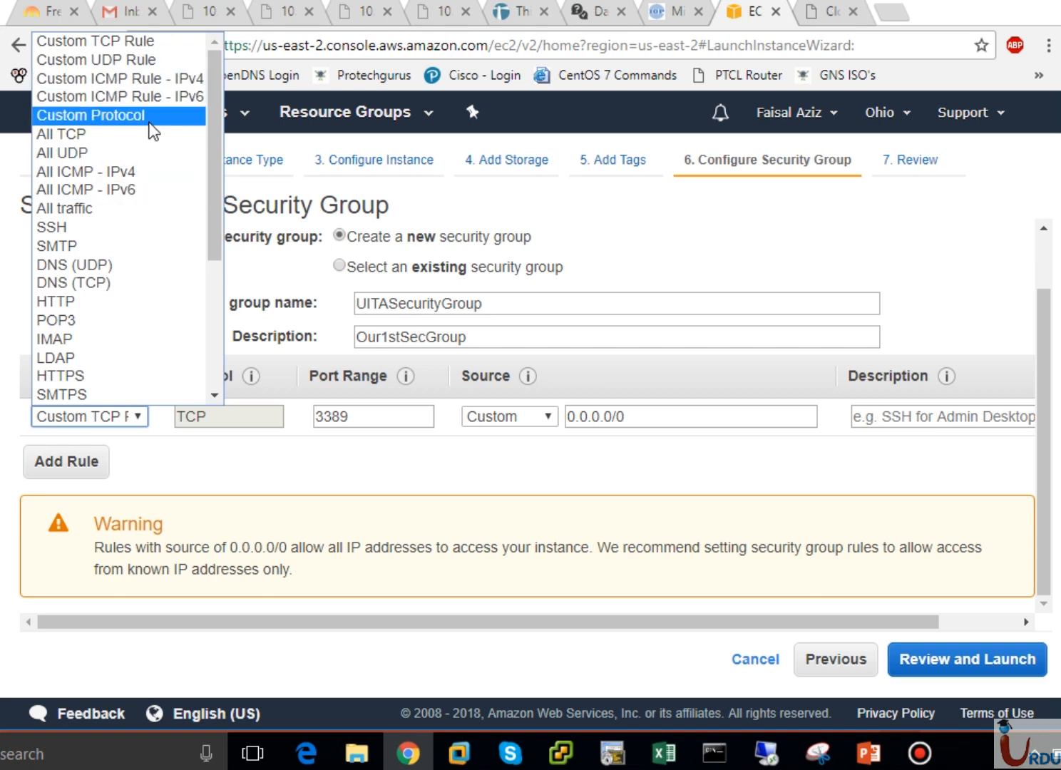
click(104, 43)
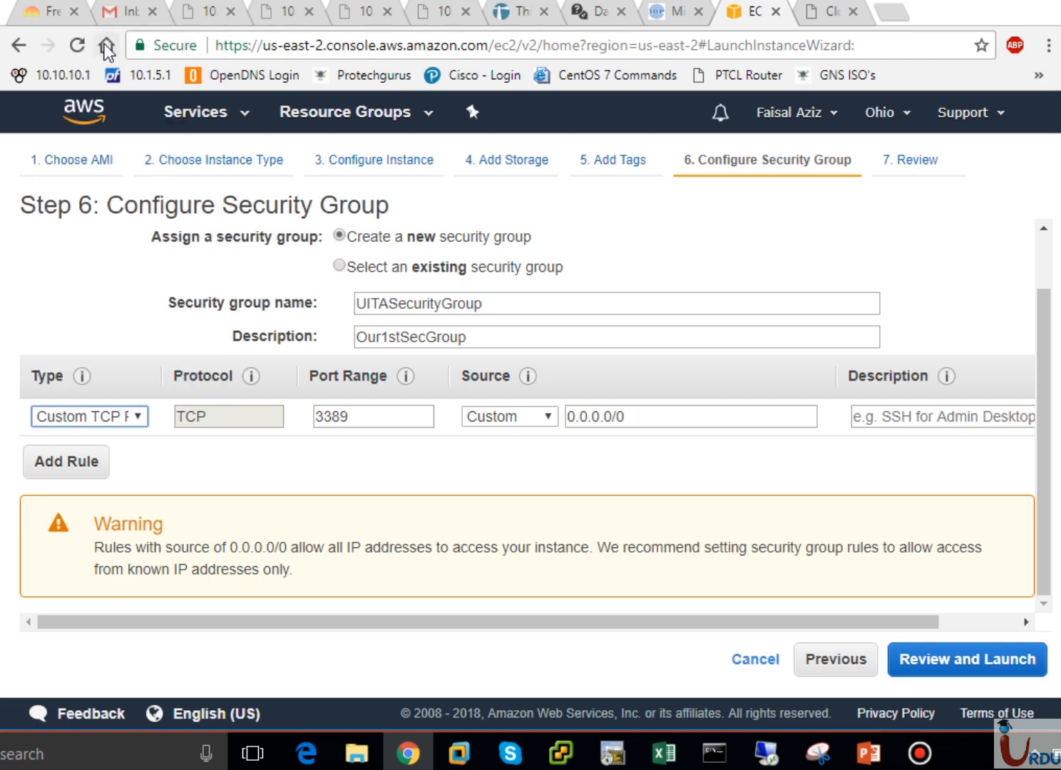
click(240, 417)
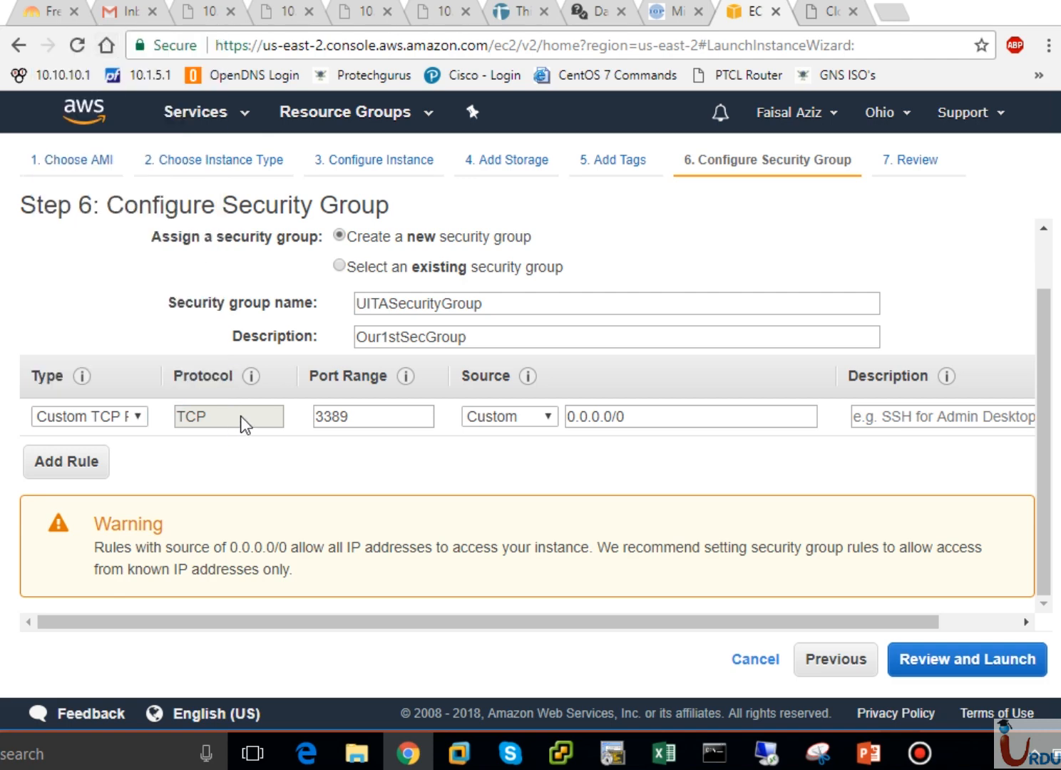
click(367, 417)
- Switch the 3389 rule's Source from My IP to Anywhere, giving 0.0.0.0/0 and ::/0
key(ctrl+a)
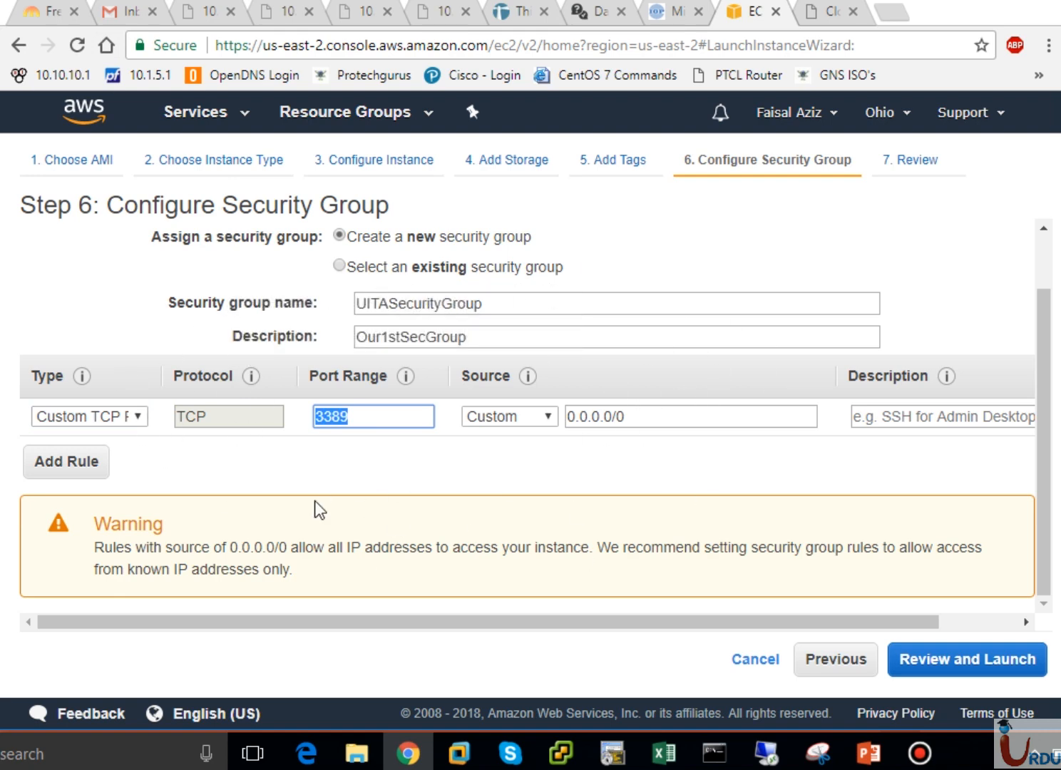
click(510, 417)
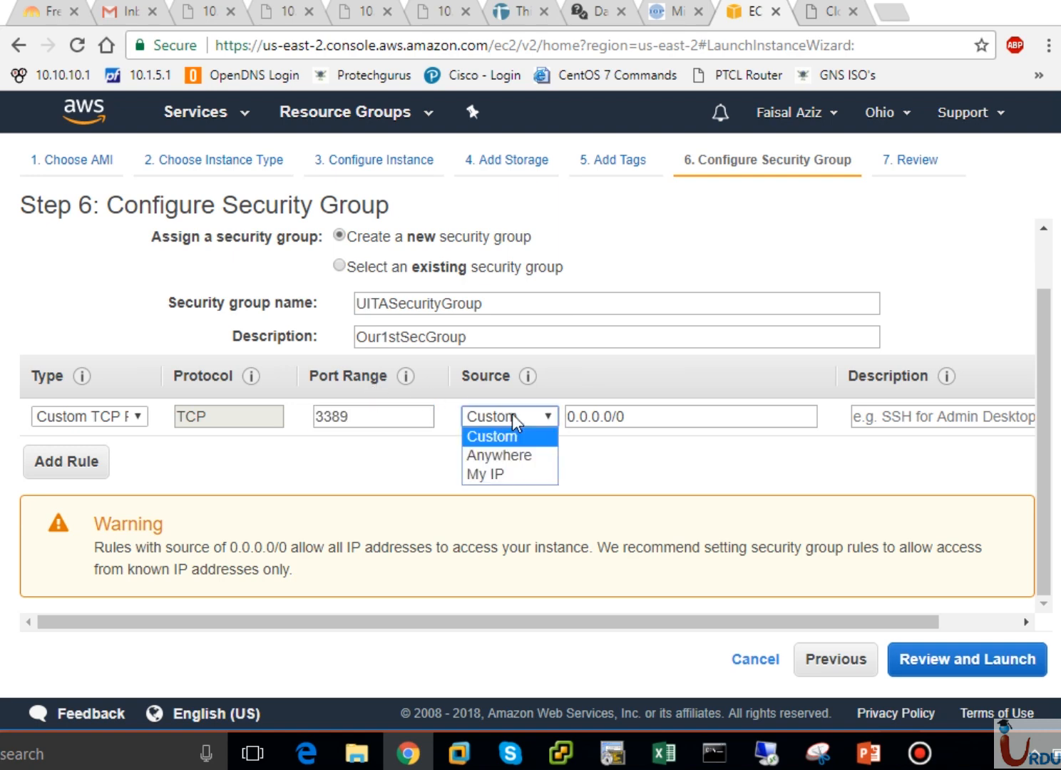
click(500, 474)
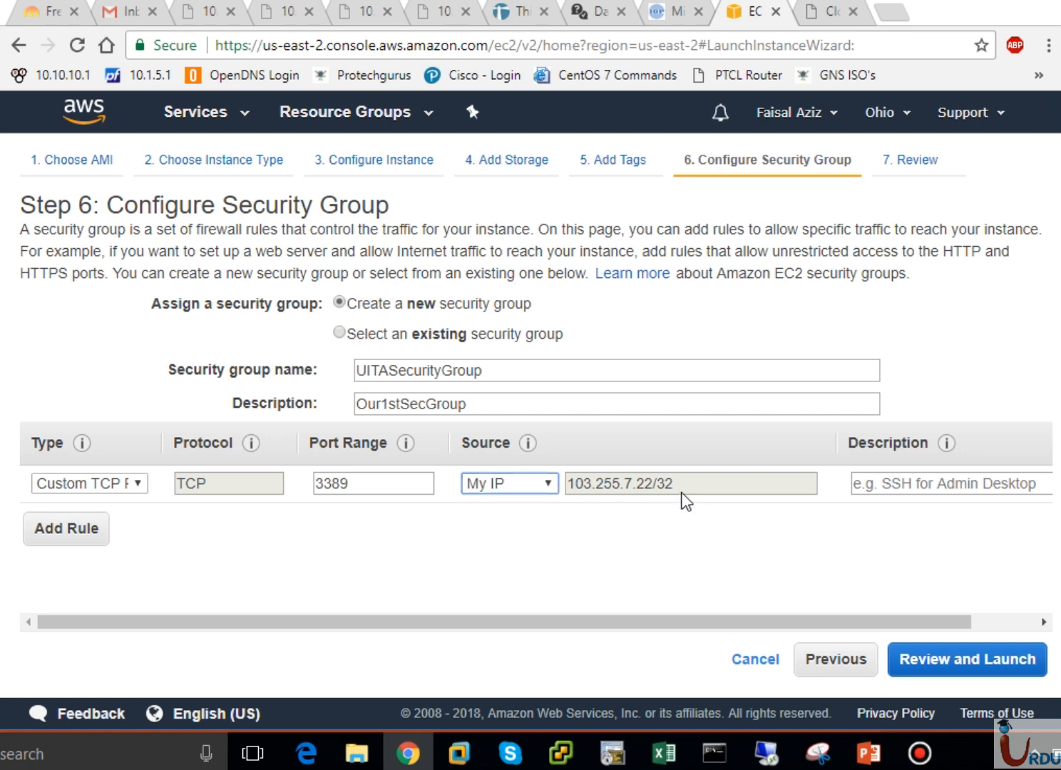
mouse_move(527, 442)
click(544, 487)
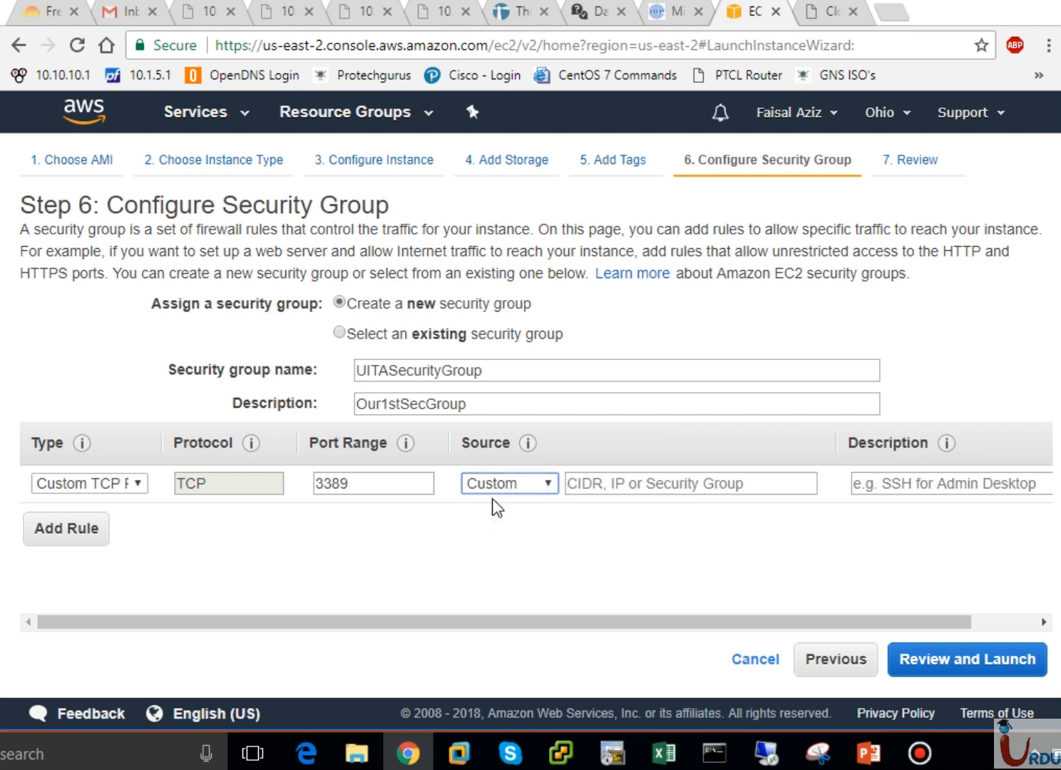
click(597, 488)
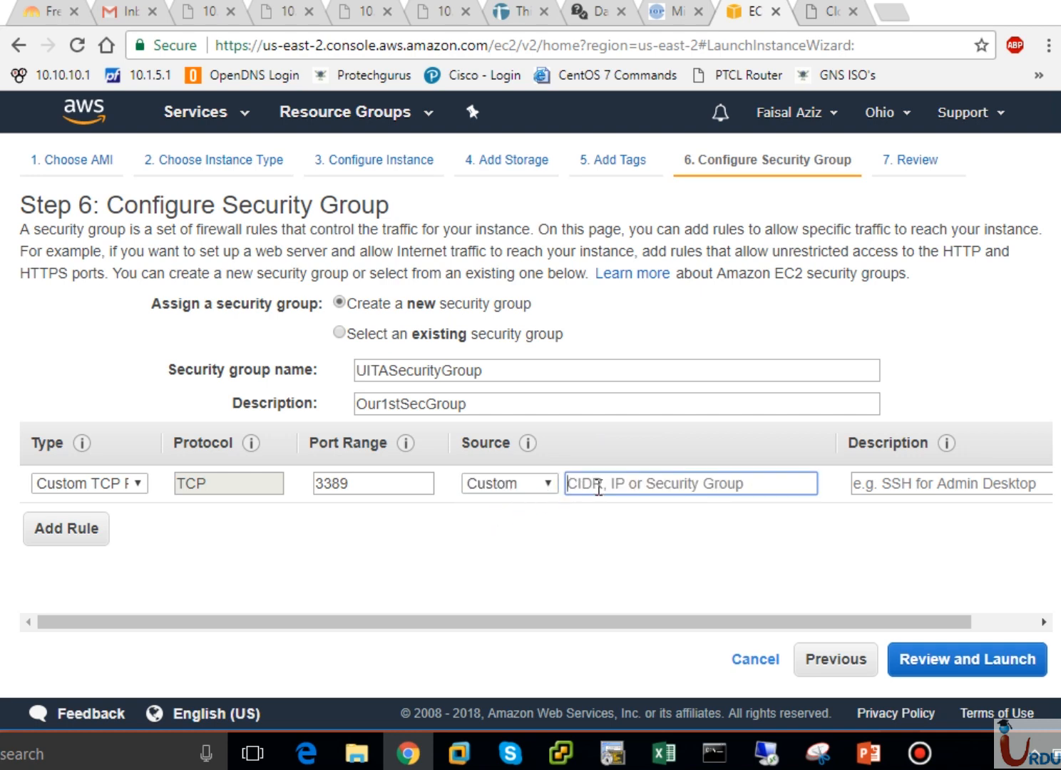
click(538, 484)
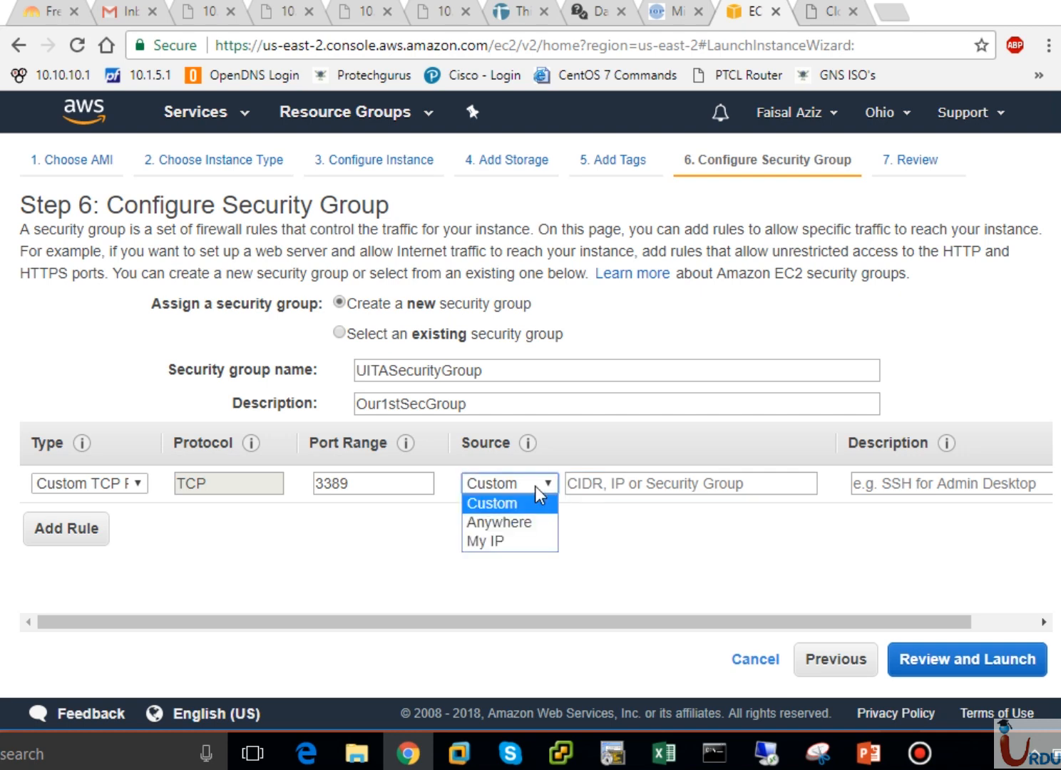
click(514, 523)
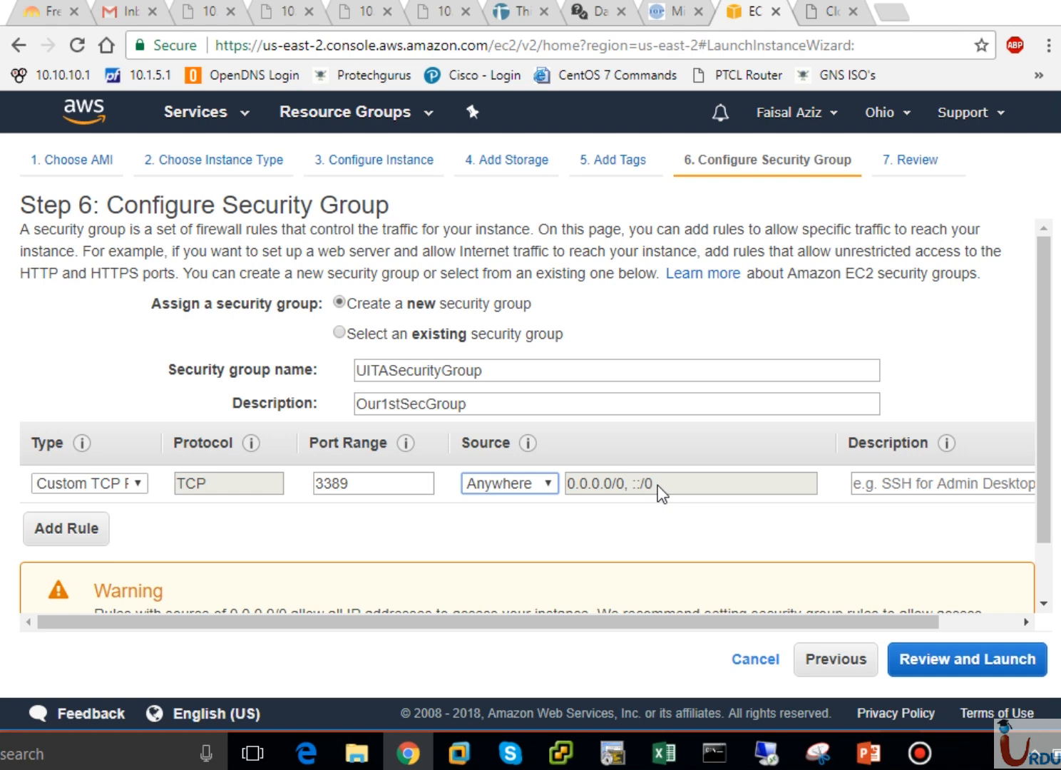
- Describe the 3389 rule as RDPPortAllowed, then add and delete an extra empty rule
click(884, 488)
text(RD)
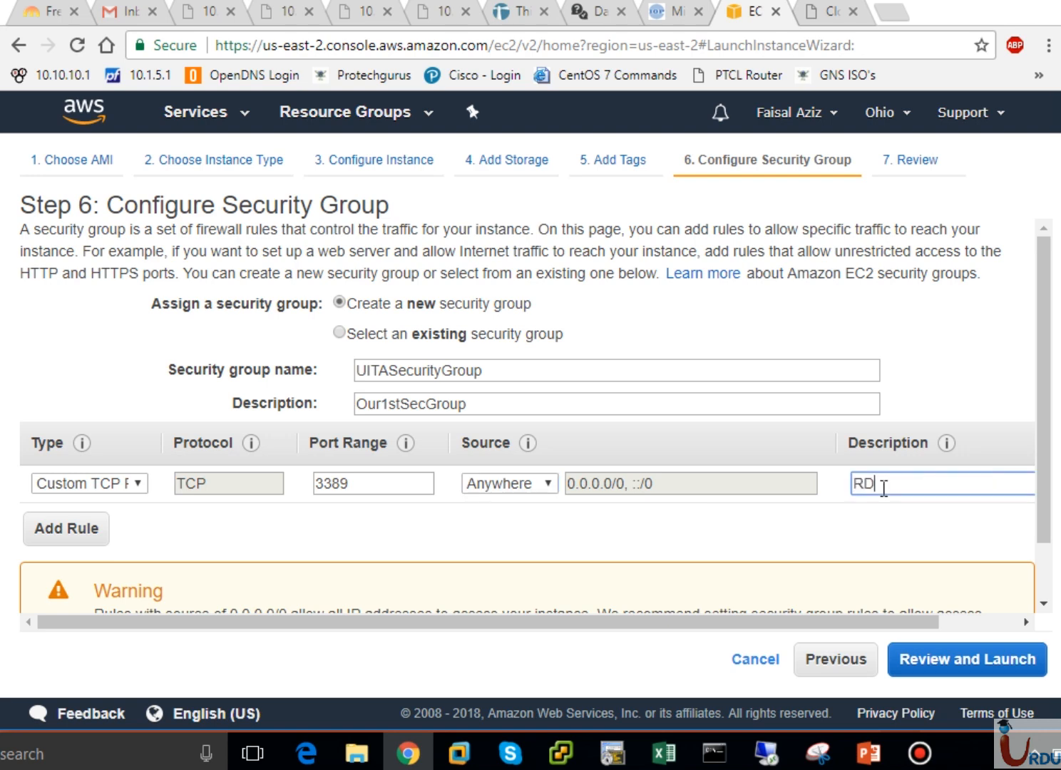
text(PPortAllowed)
click(43, 536)
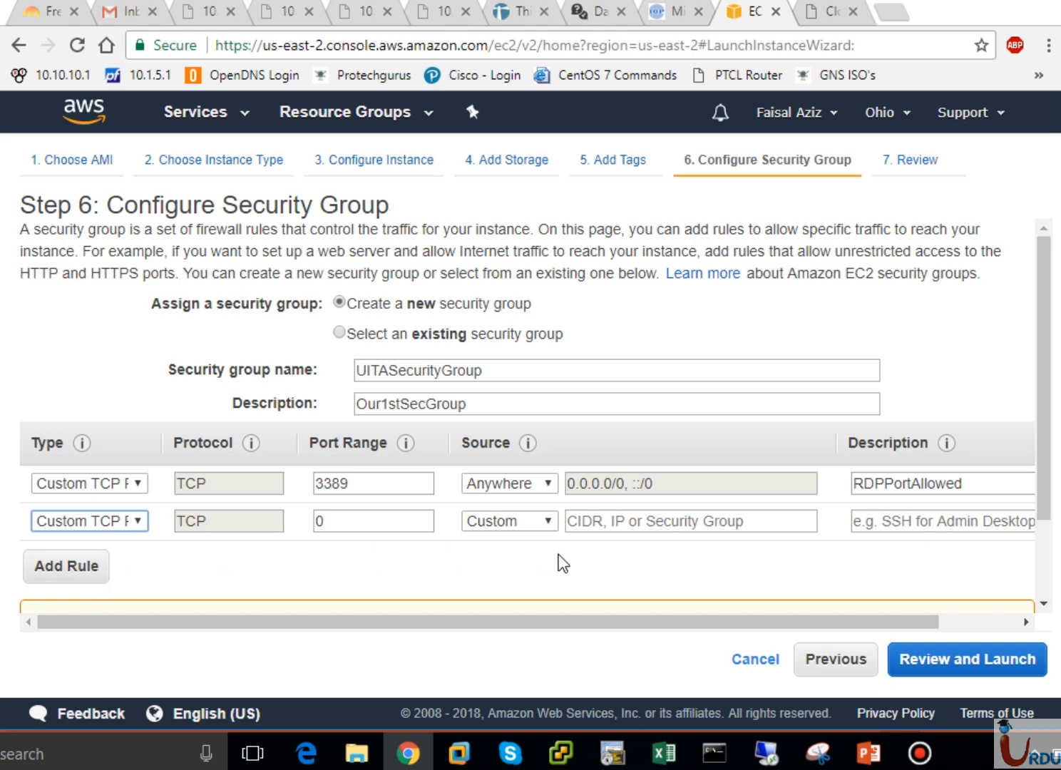
click(945, 621)
click(1013, 523)
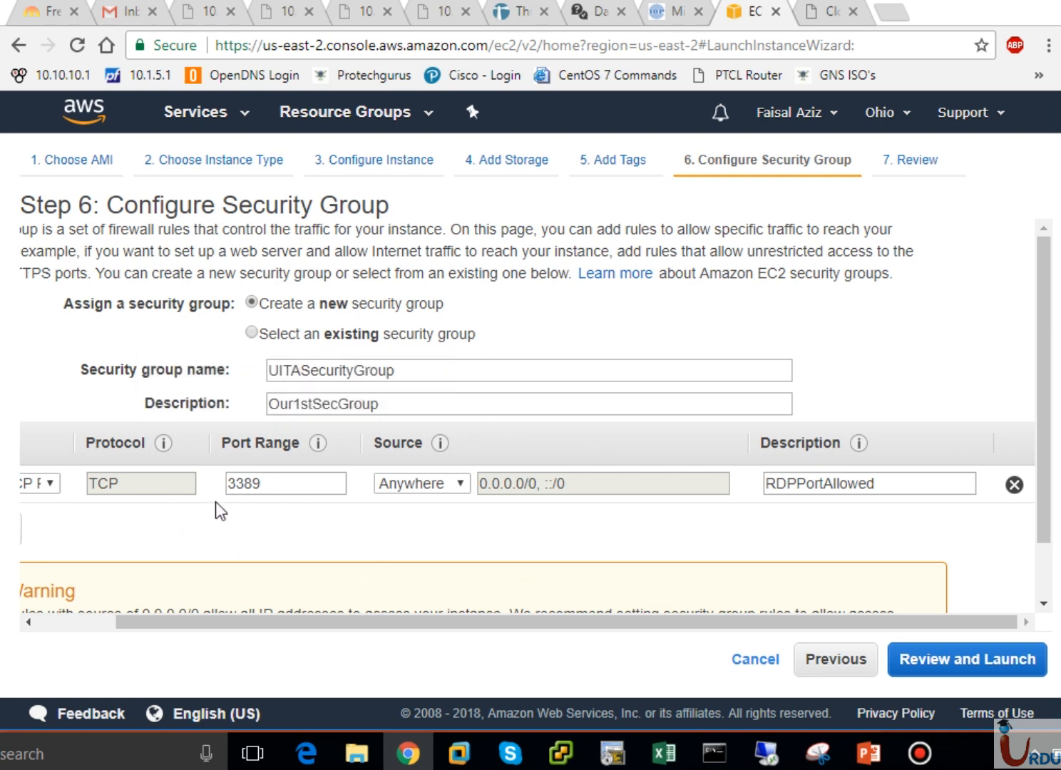
click(110, 622)
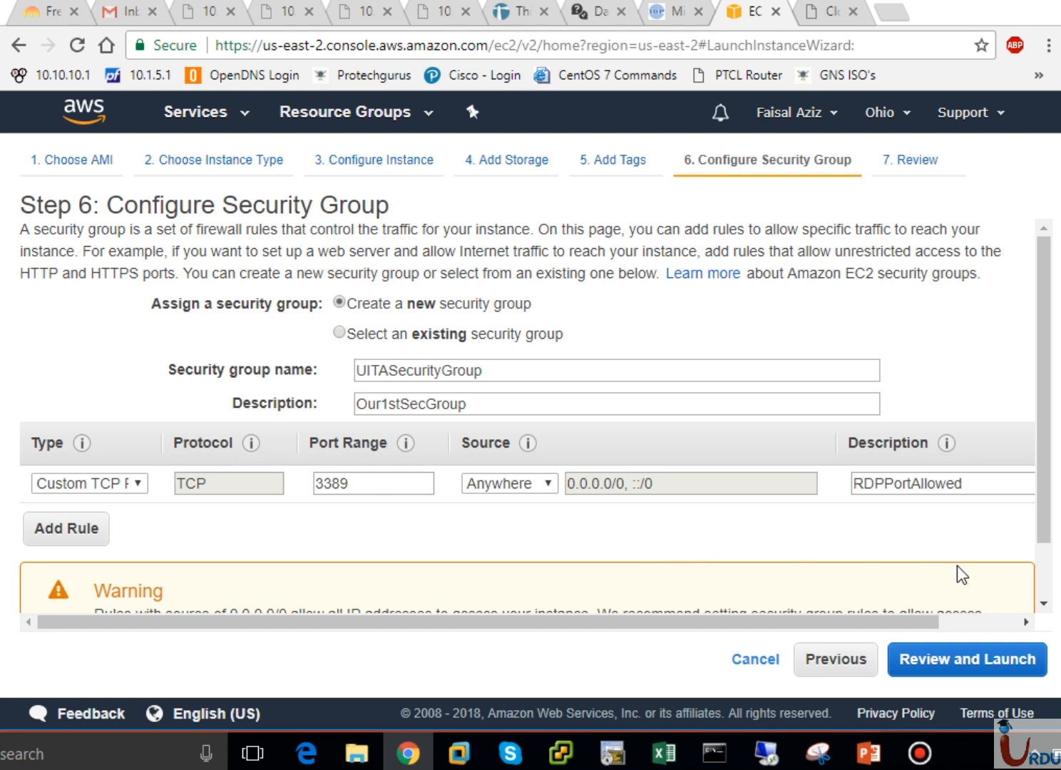
scroll(1040, 579, down, 1)
scroll(1042, 588, down, 1)
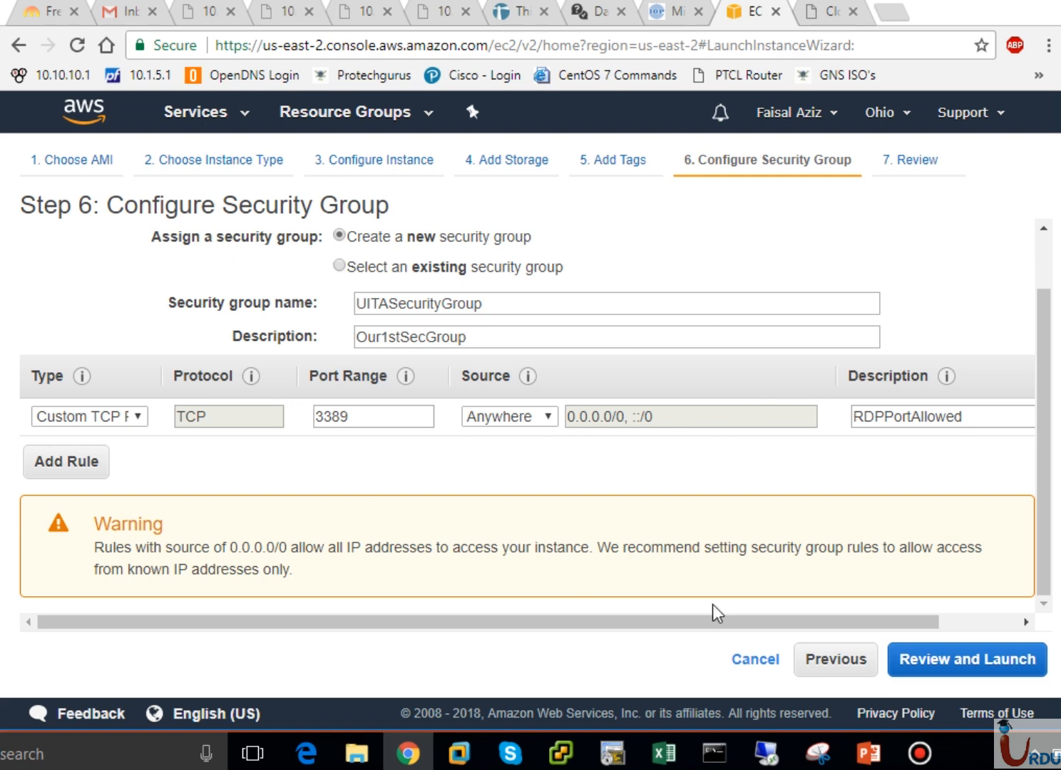
- Move to Step 7 Review Instance Launch and expand the Instance Details summary to check t2.micro and the 3389 rules
click(930, 670)
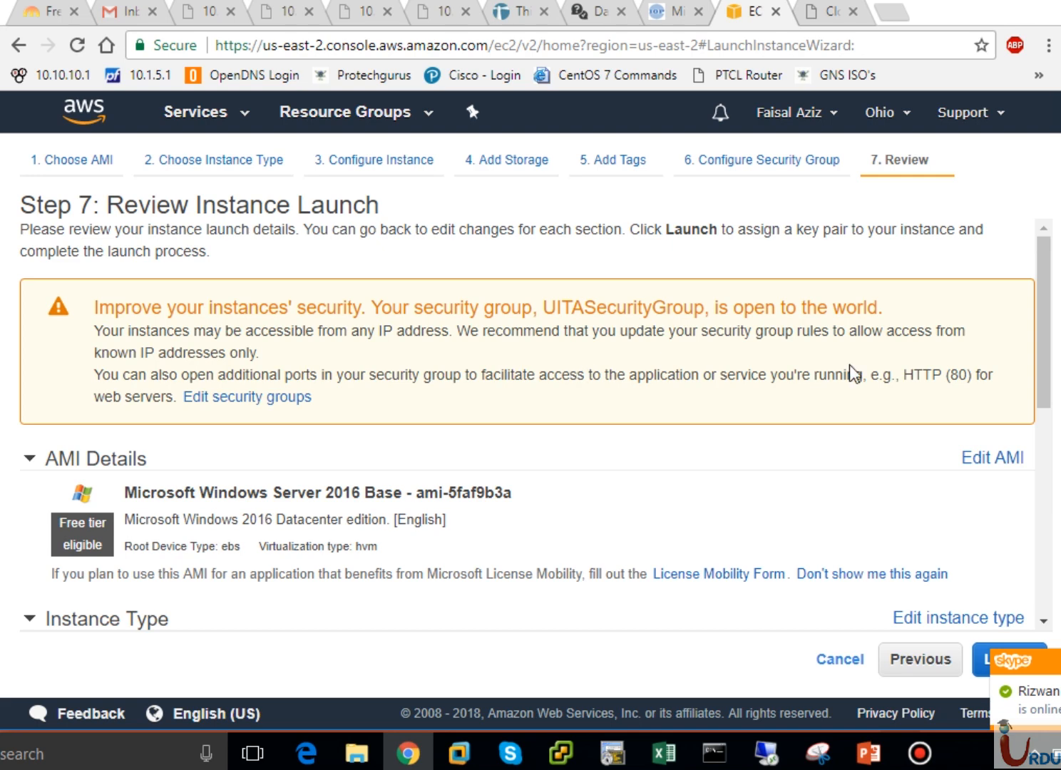
scroll(1048, 353, down, 3)
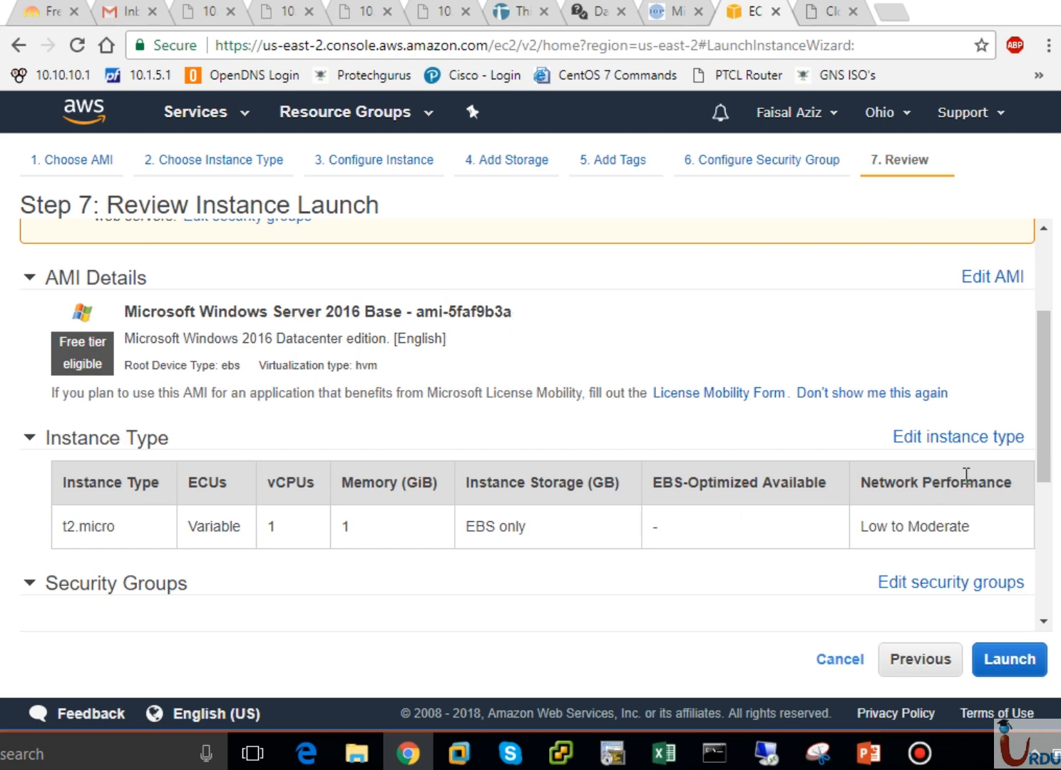
drag(1047, 470, 1048, 505)
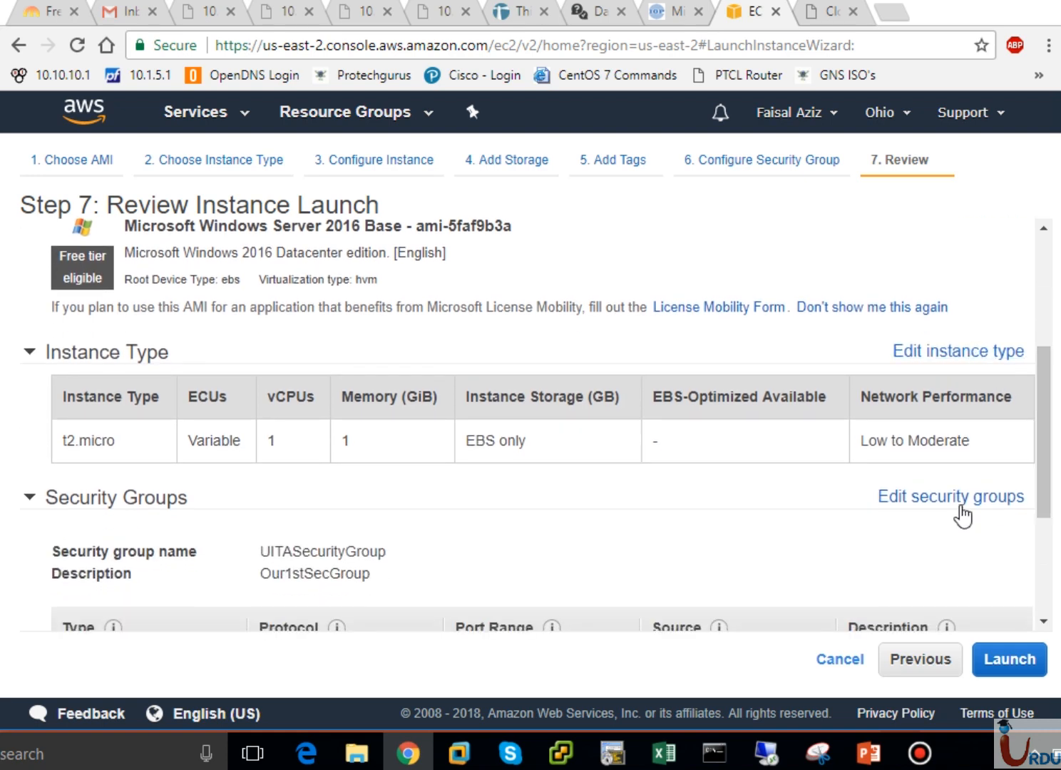
drag(1051, 495, 1045, 561)
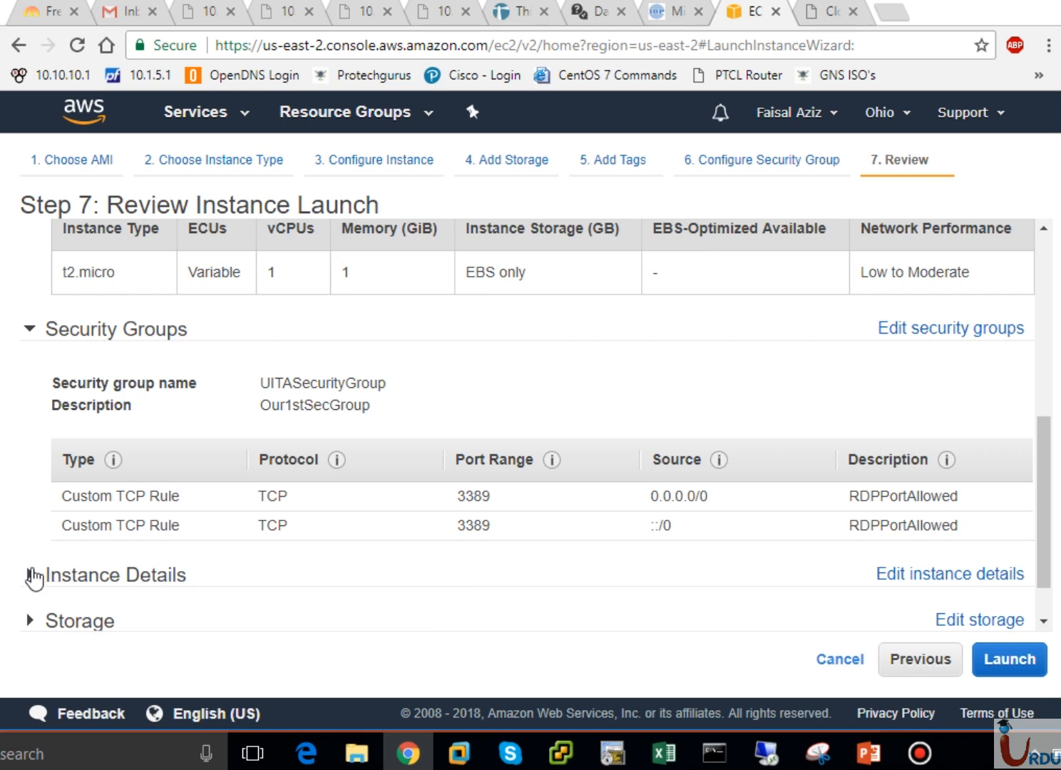
click(30, 574)
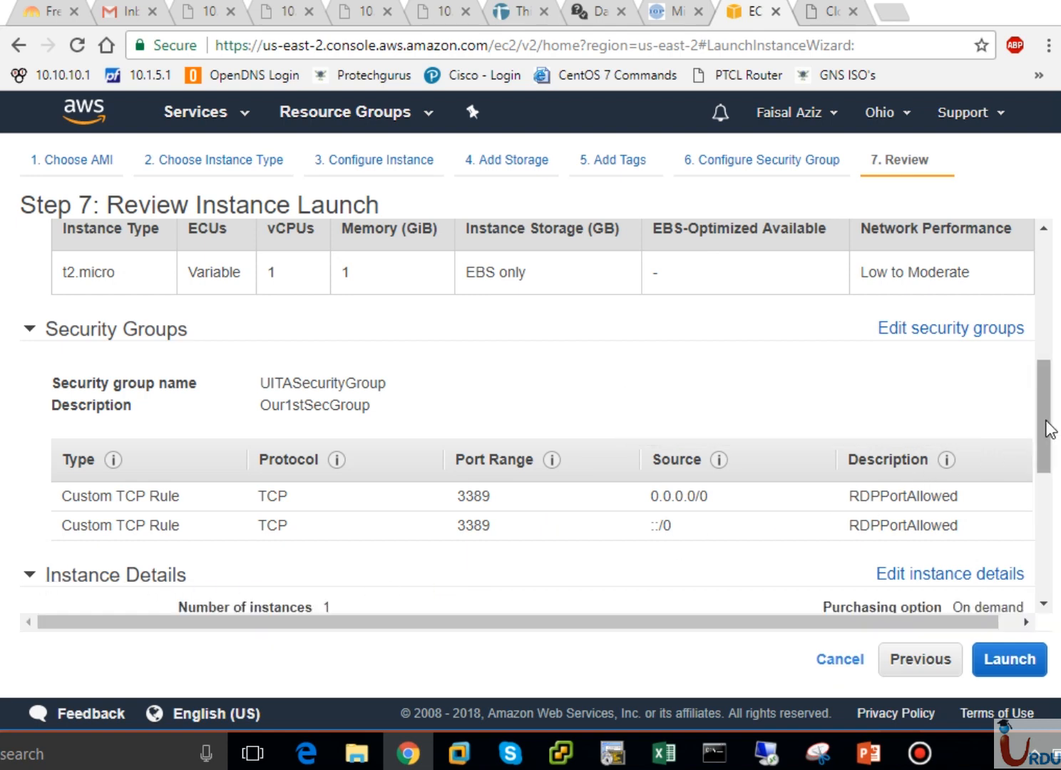
drag(1044, 426, 1045, 521)
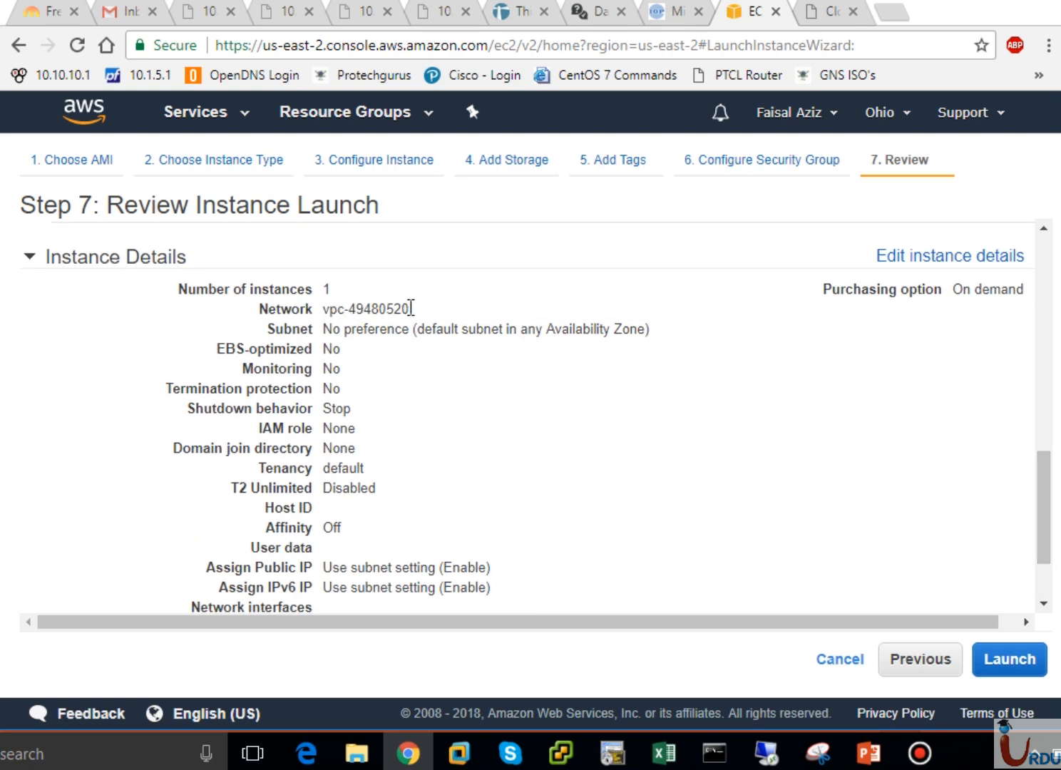
- Highlight the network's VPC id and expand the Storage summary on the review page
drag(397, 308, 325, 306)
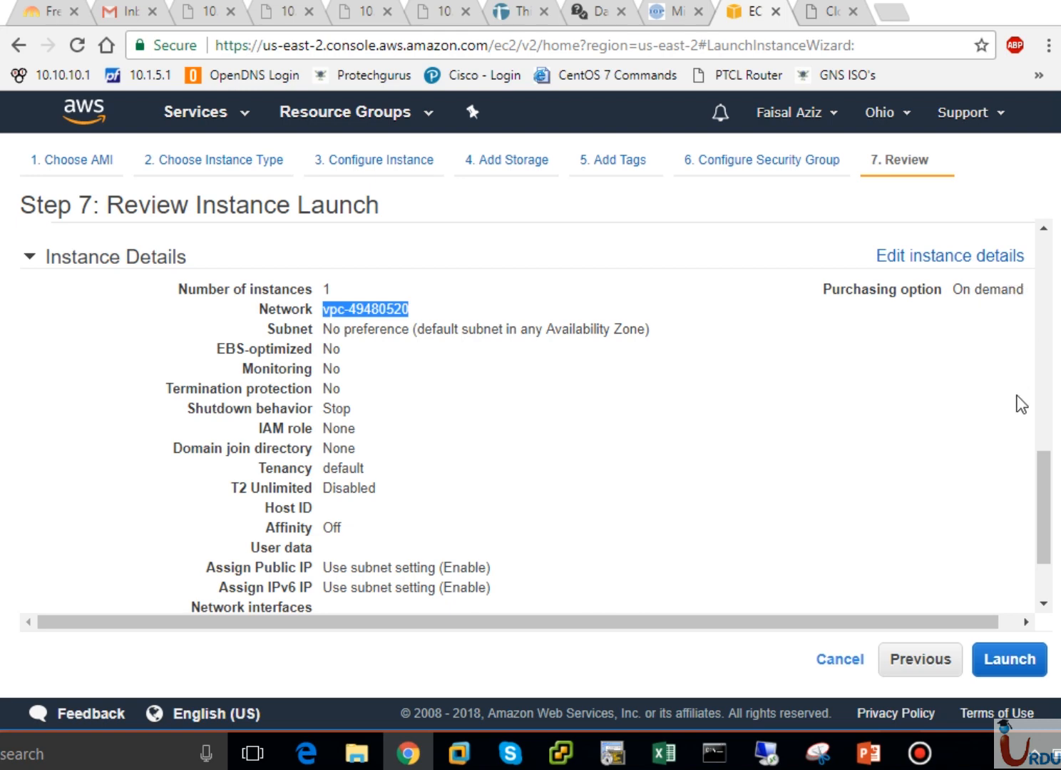
drag(1045, 498, 1045, 531)
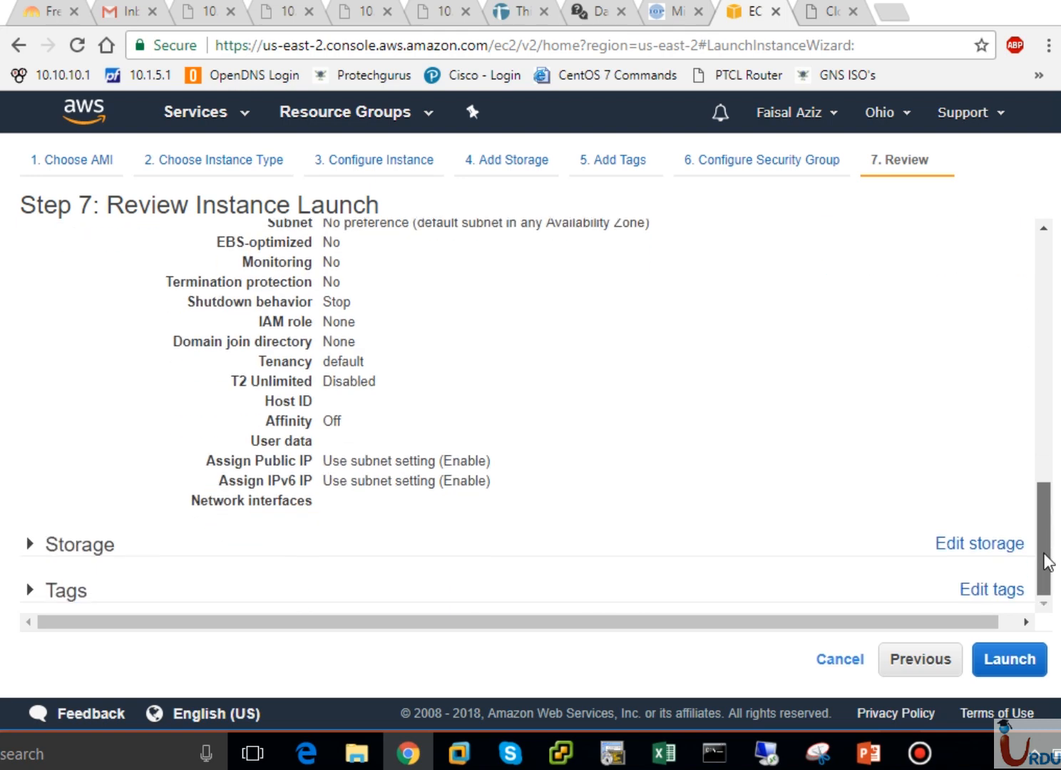
click(32, 544)
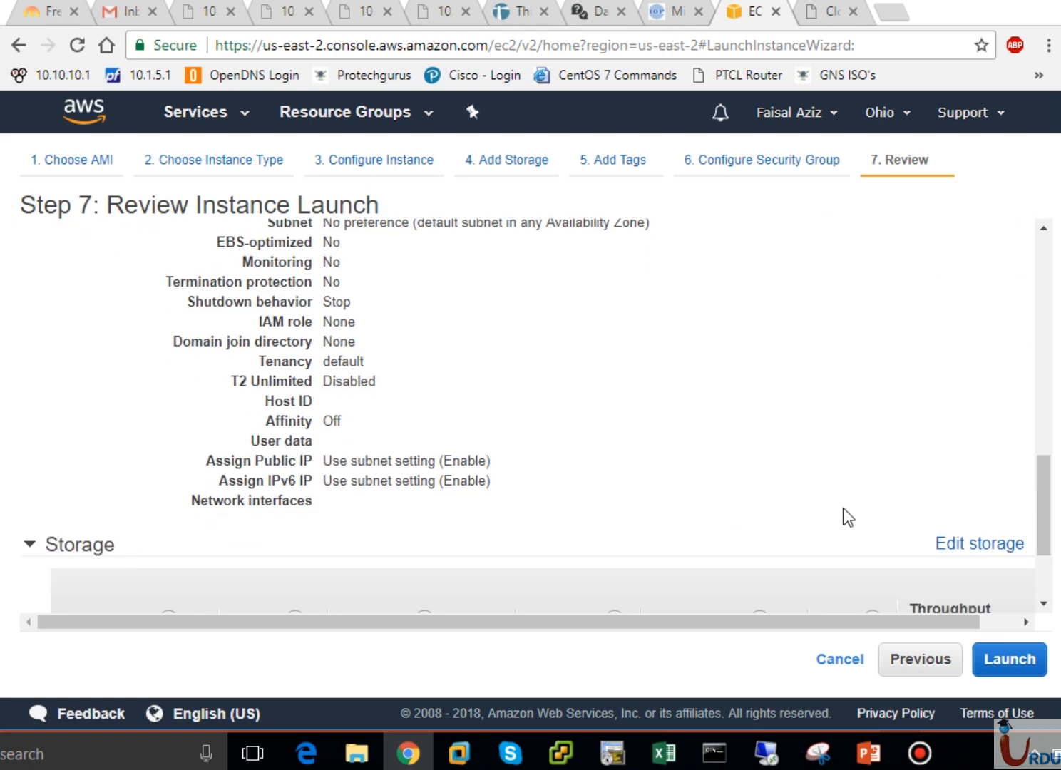
scroll(1049, 597, down, 2)
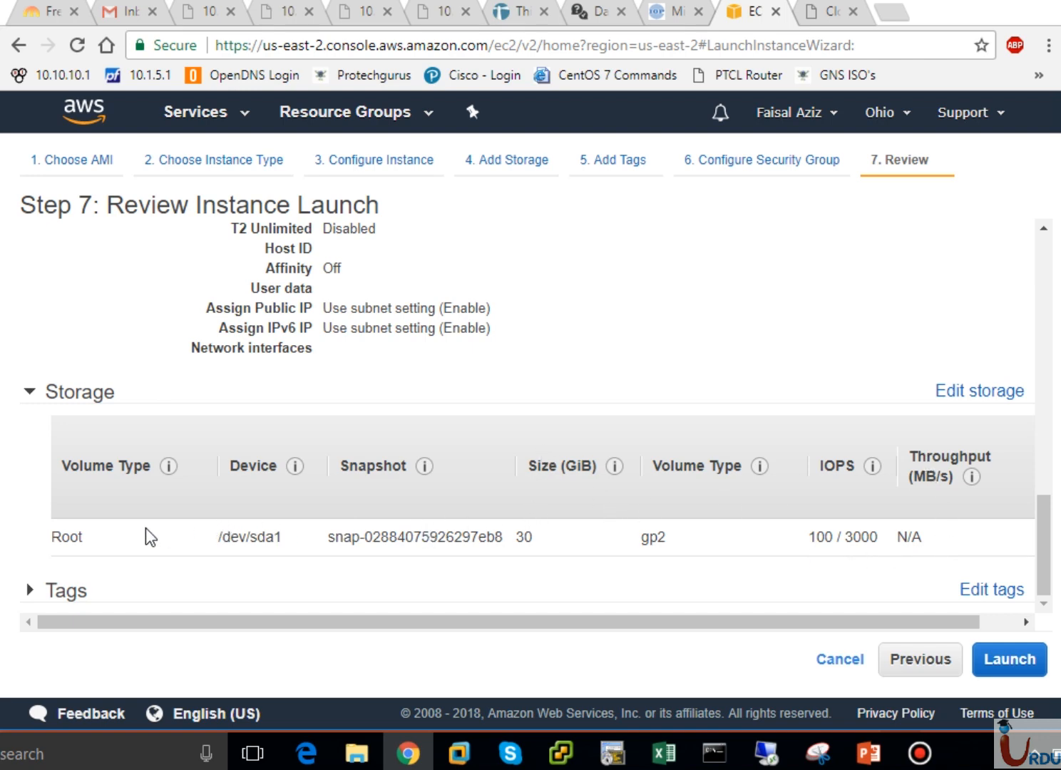
- Expand the Tags summary, then launch to bring up the key pair dialog
click(29, 591)
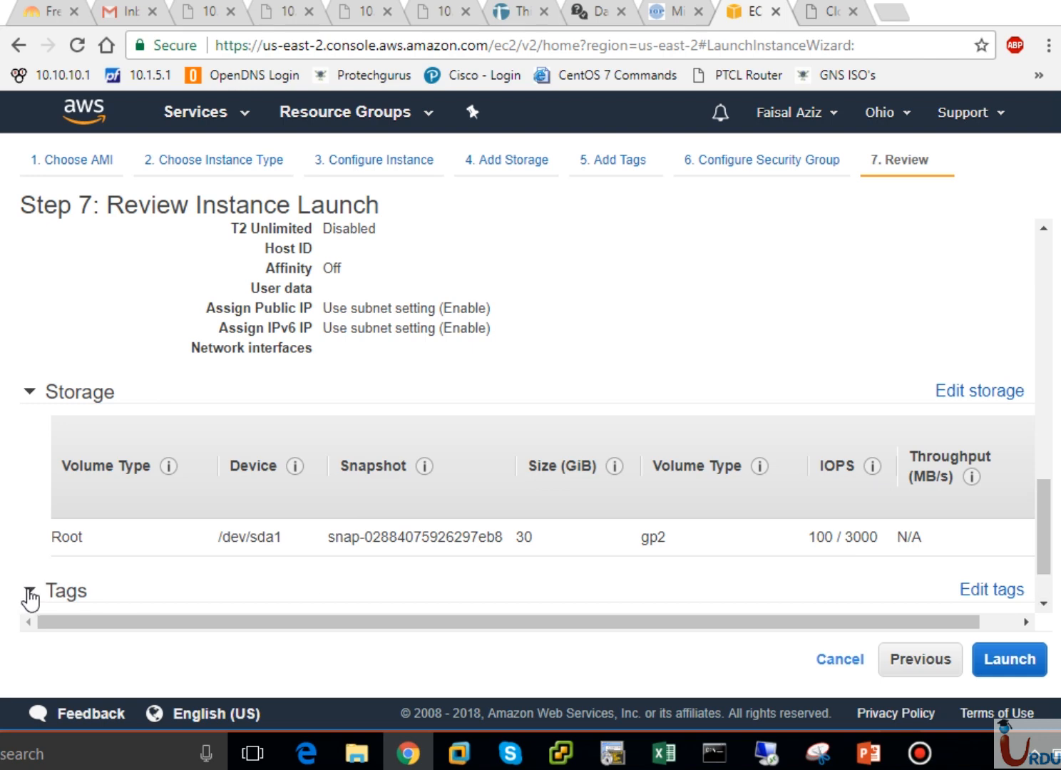
click(1043, 604)
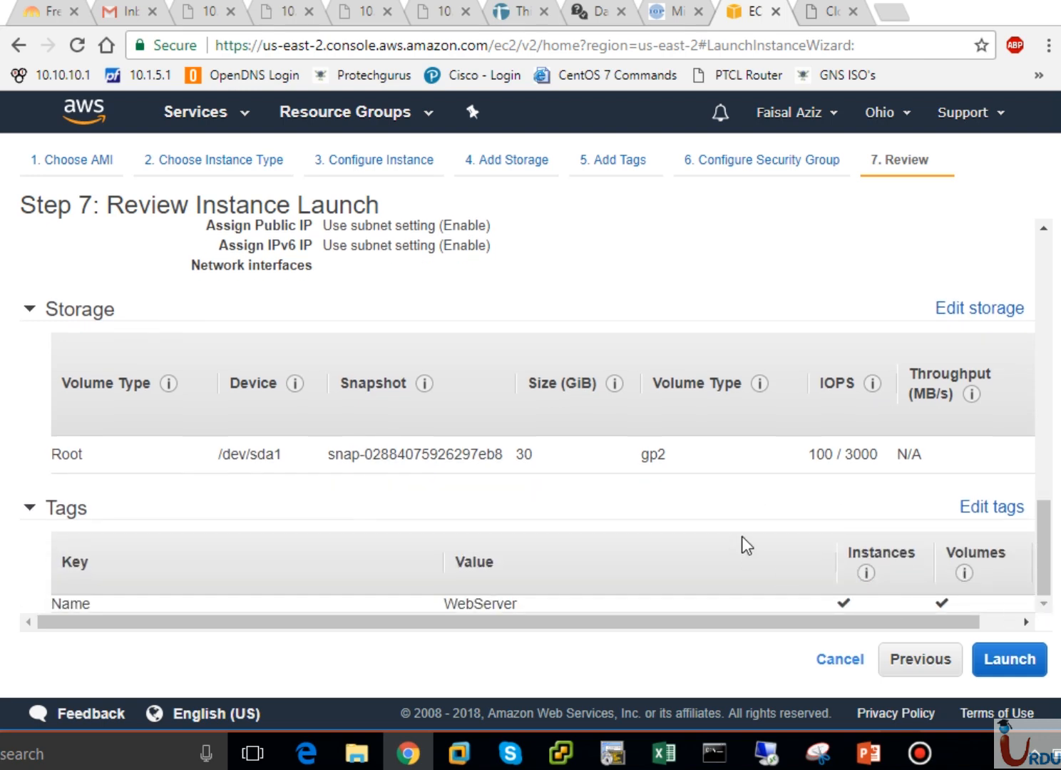
click(1003, 657)
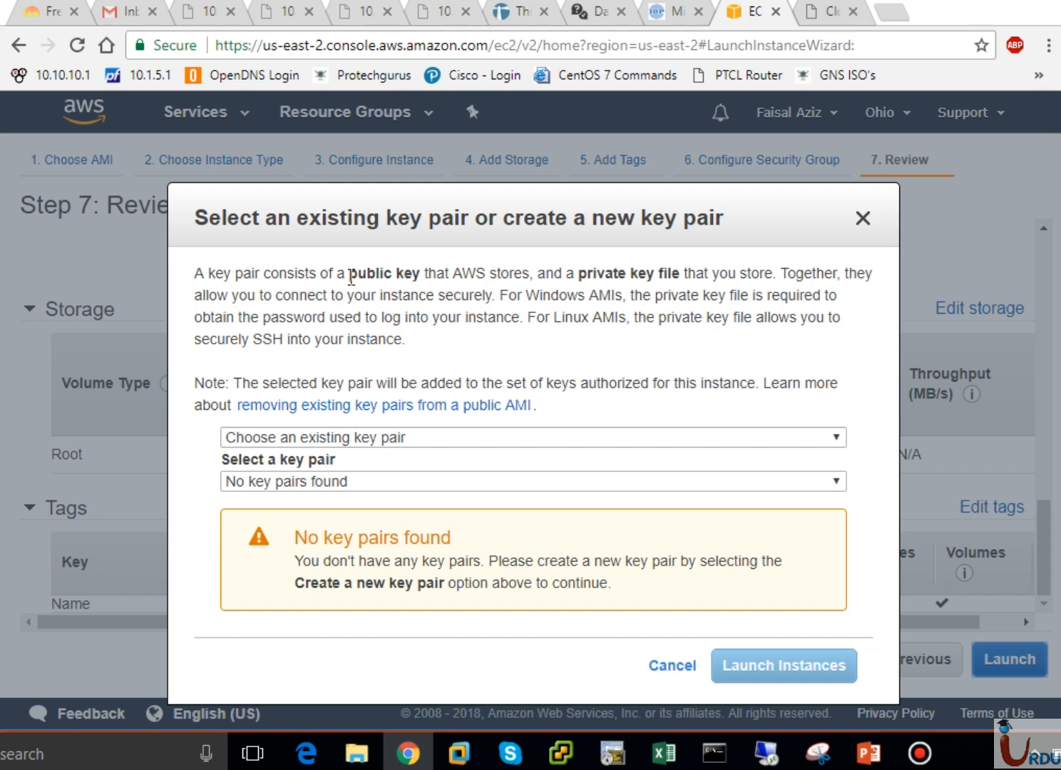
drag(348, 274, 691, 294)
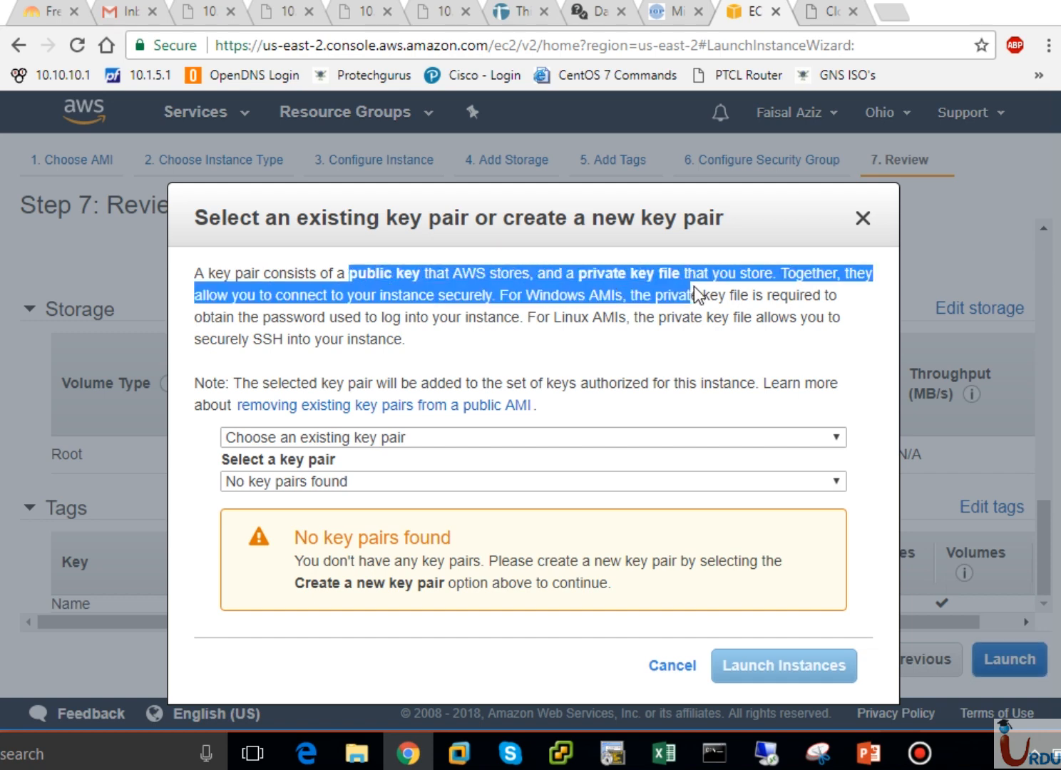
click(660, 285)
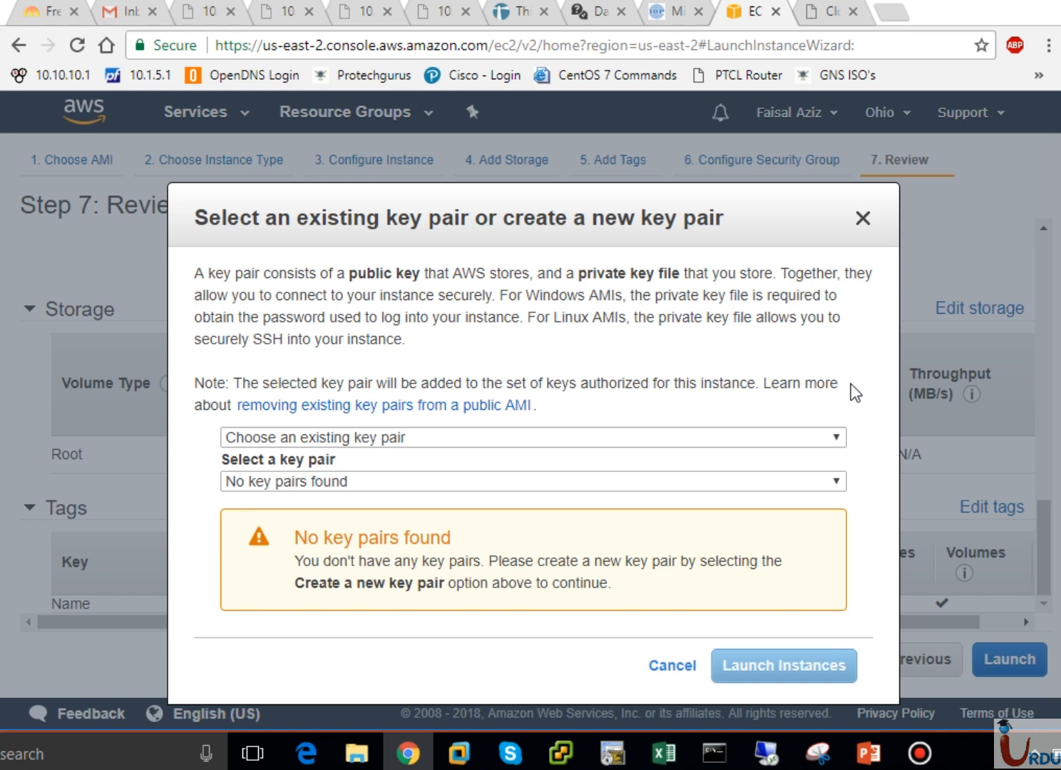
- Create a new key pair named UITARDPKey, download UITARDPKey.pem, and launch the instance
click(455, 437)
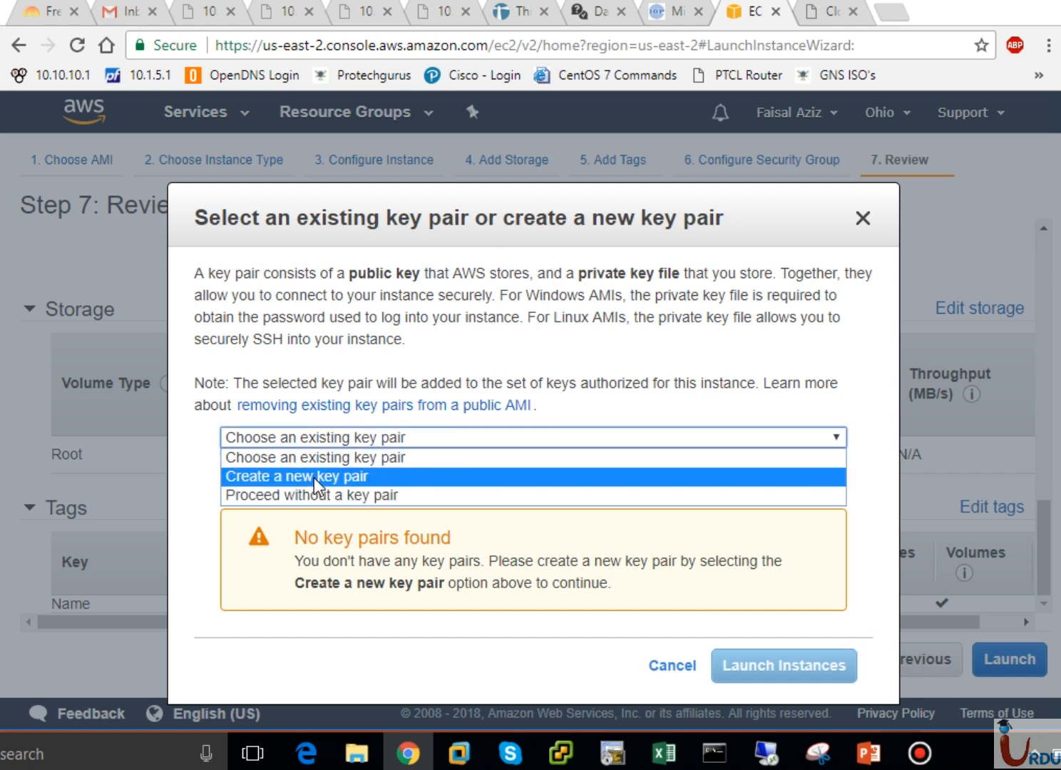
click(314, 477)
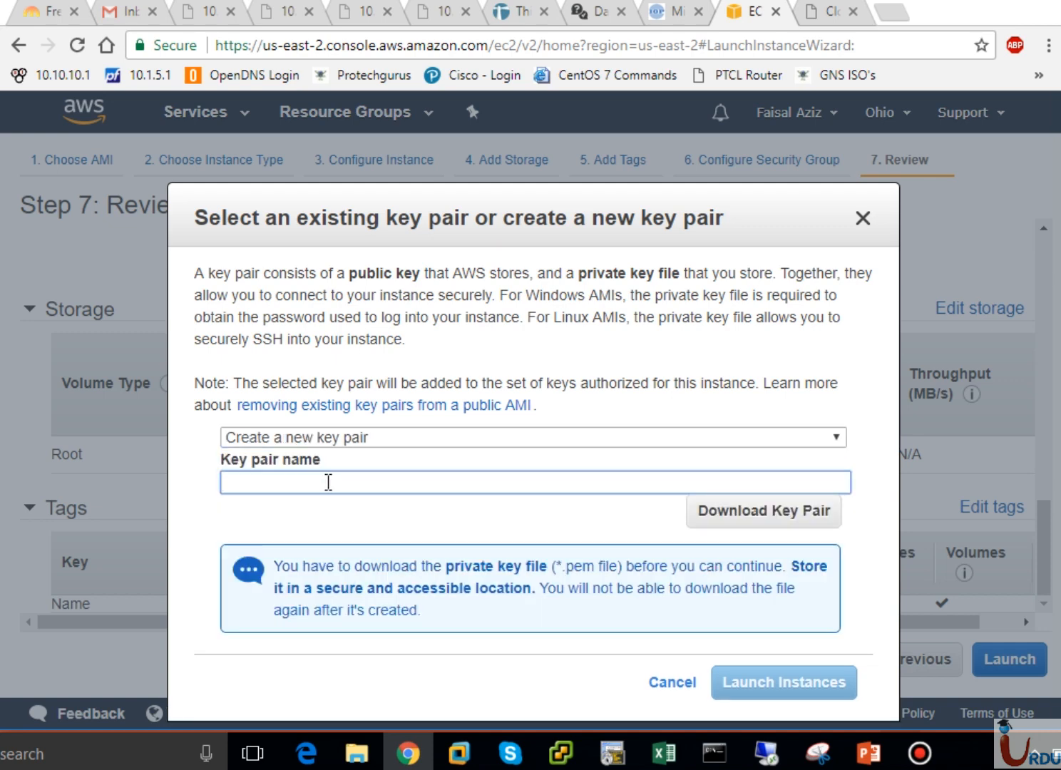
text(UITARDPKey)
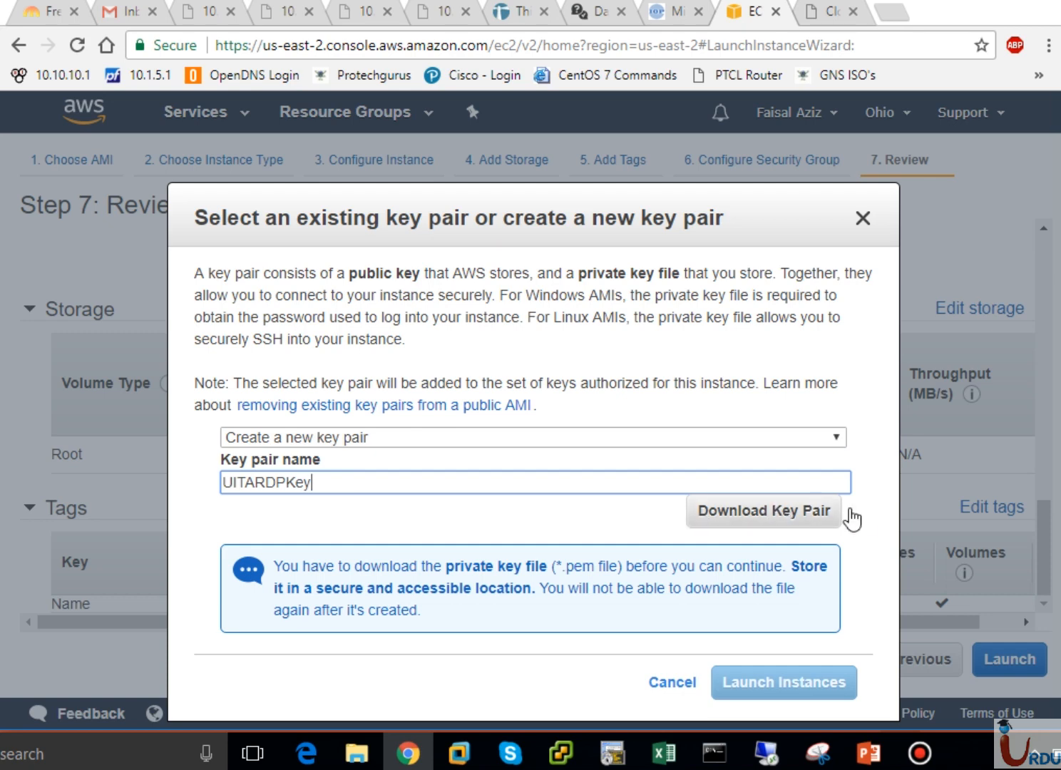
click(788, 527)
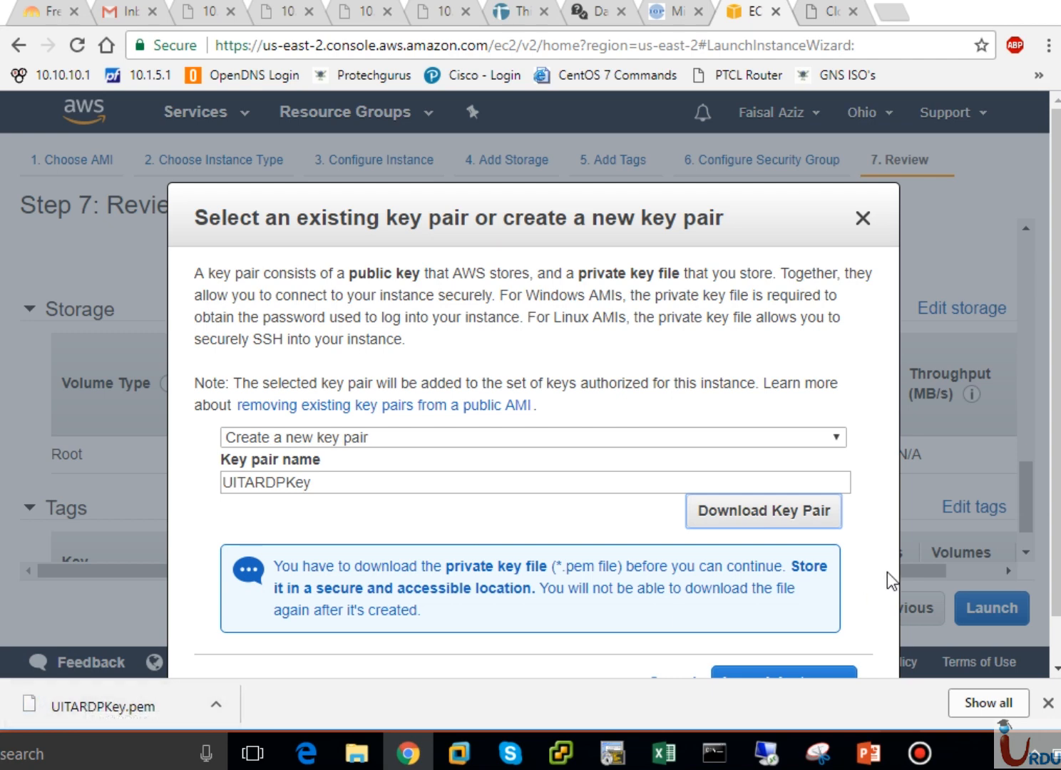
drag(1056, 545, 1058, 597)
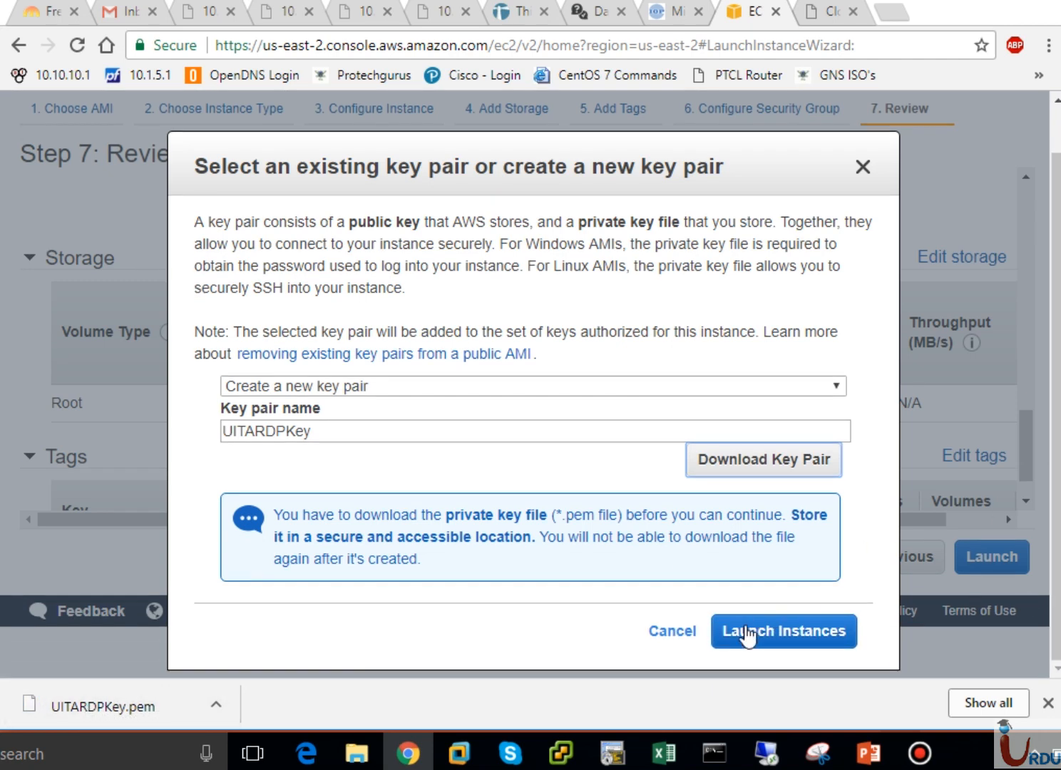
click(781, 639)
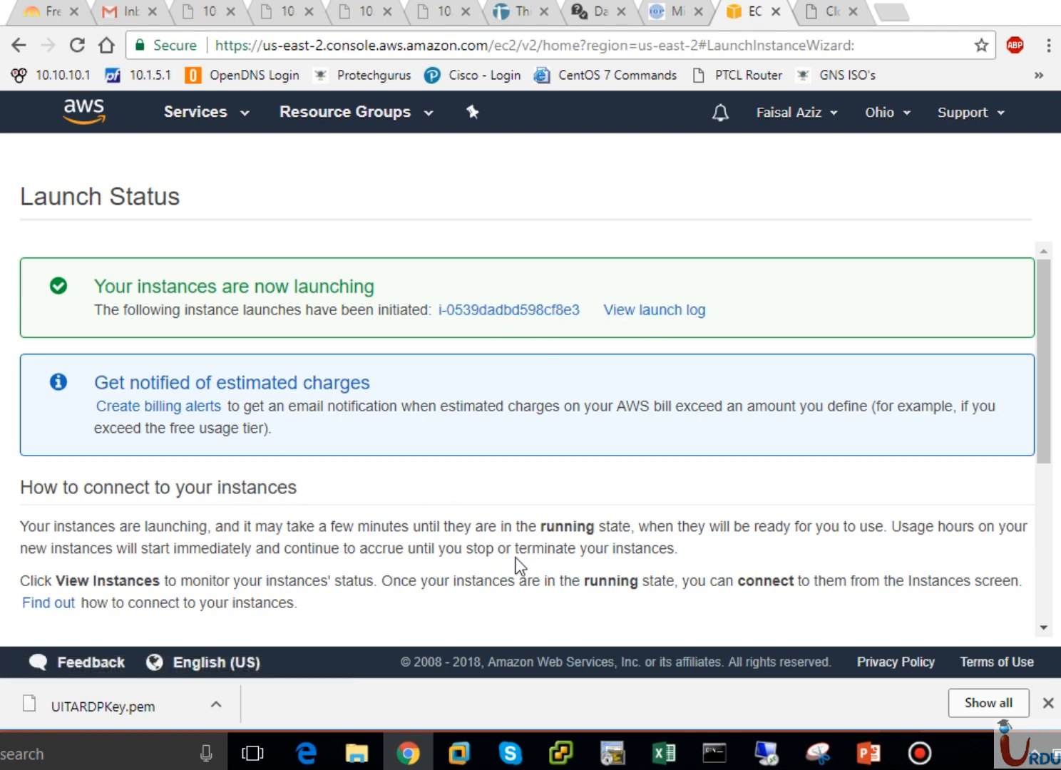
- From the Launch Status page, go to the instances list showing WebServer running
drag(1039, 398, 1058, 584)
click(998, 634)
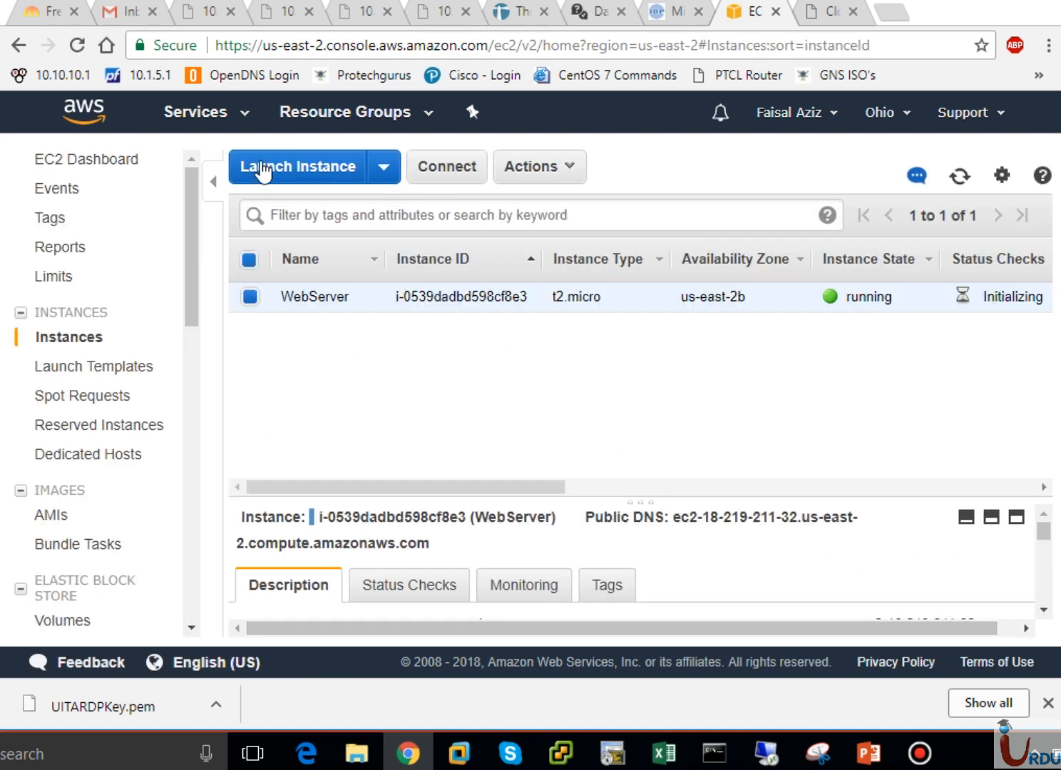
- Load the EC2 Dashboard showing 1 running instance, 1 key pair and 2 security groups
click(238, 131)
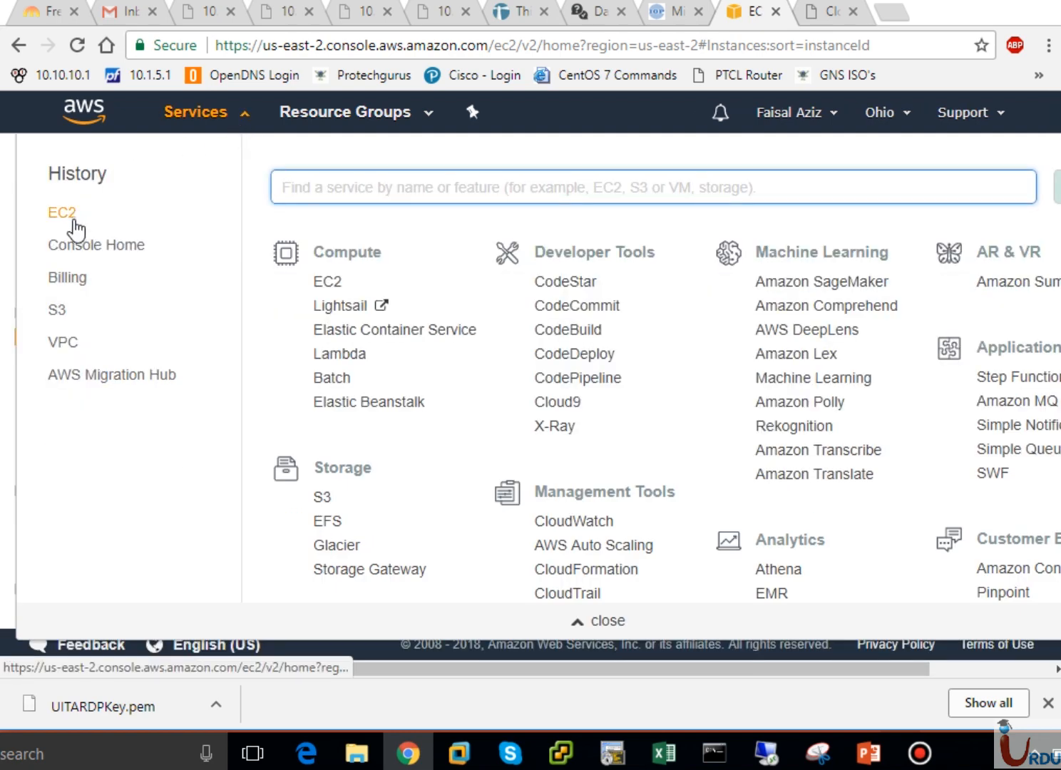
click(324, 283)
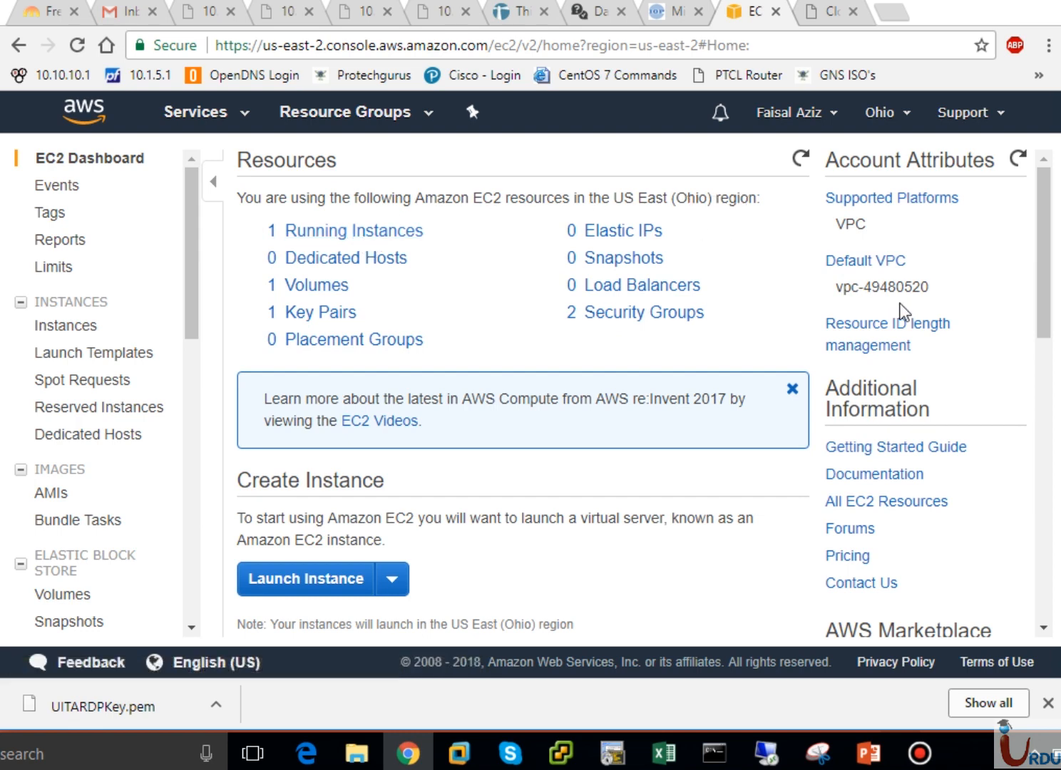
mouse_move(1047, 308)
mouse_down()
mouse_move(1048, 521)
mouse_move(1037, 283)
mouse_up()
- Open Running Instances and highlight WebServer's public DNS name
click(354, 230)
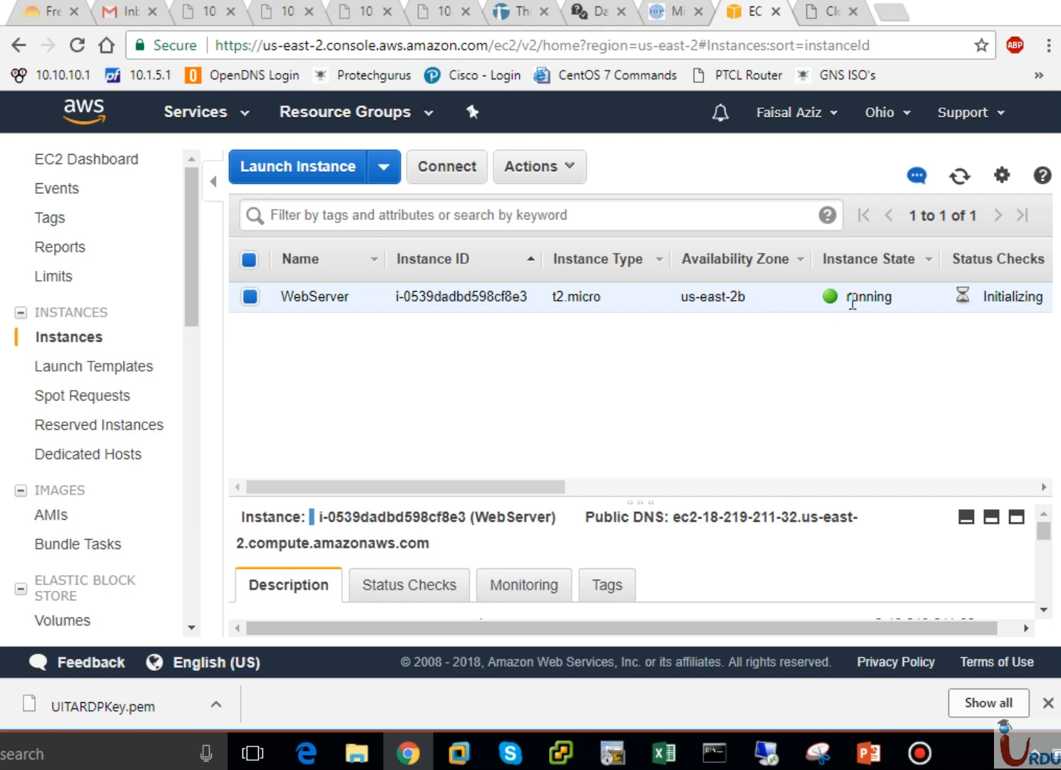
drag(556, 481, 673, 482)
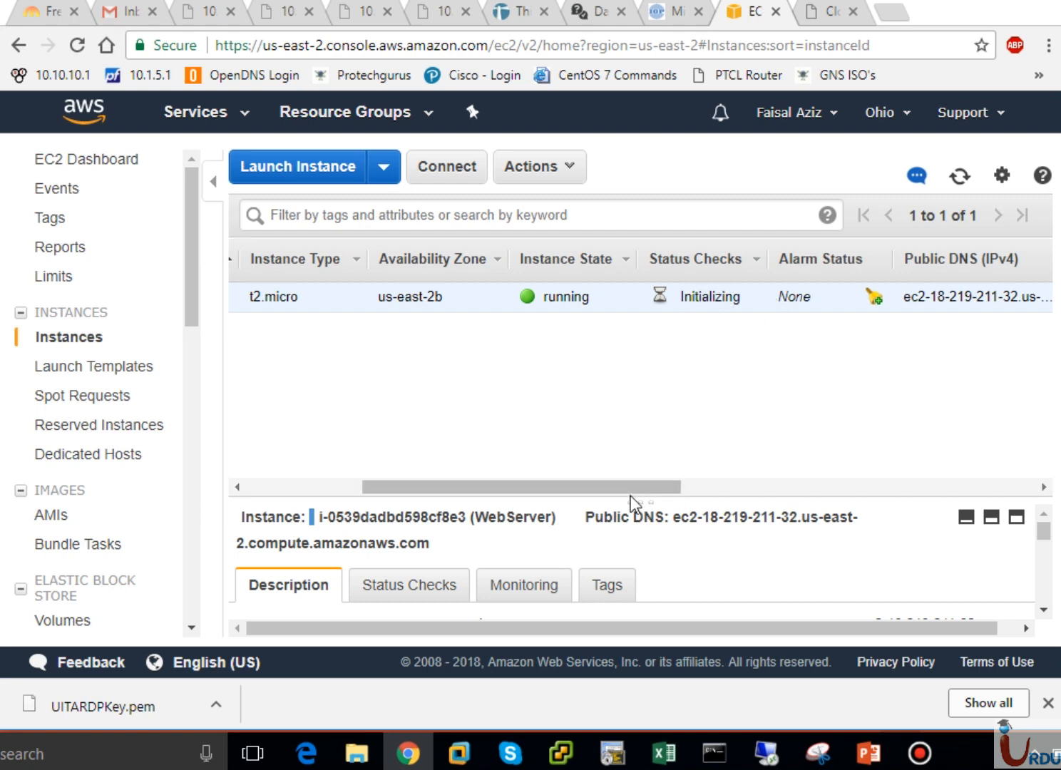
drag(631, 487, 742, 479)
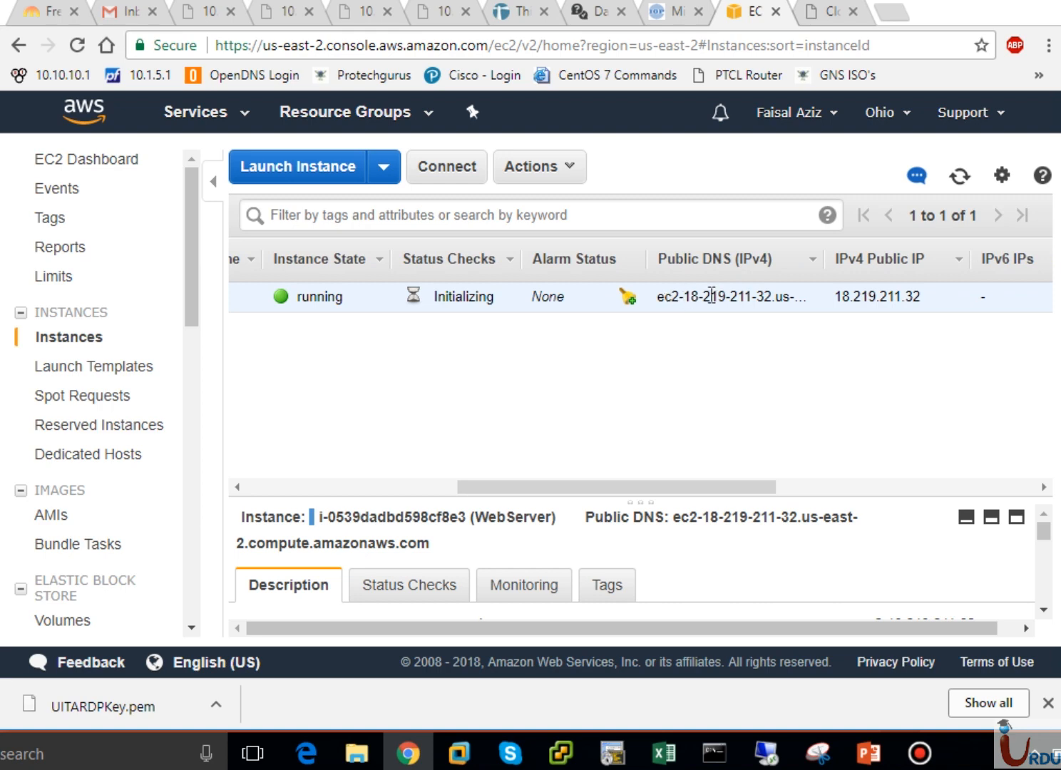
drag(677, 298, 819, 308)
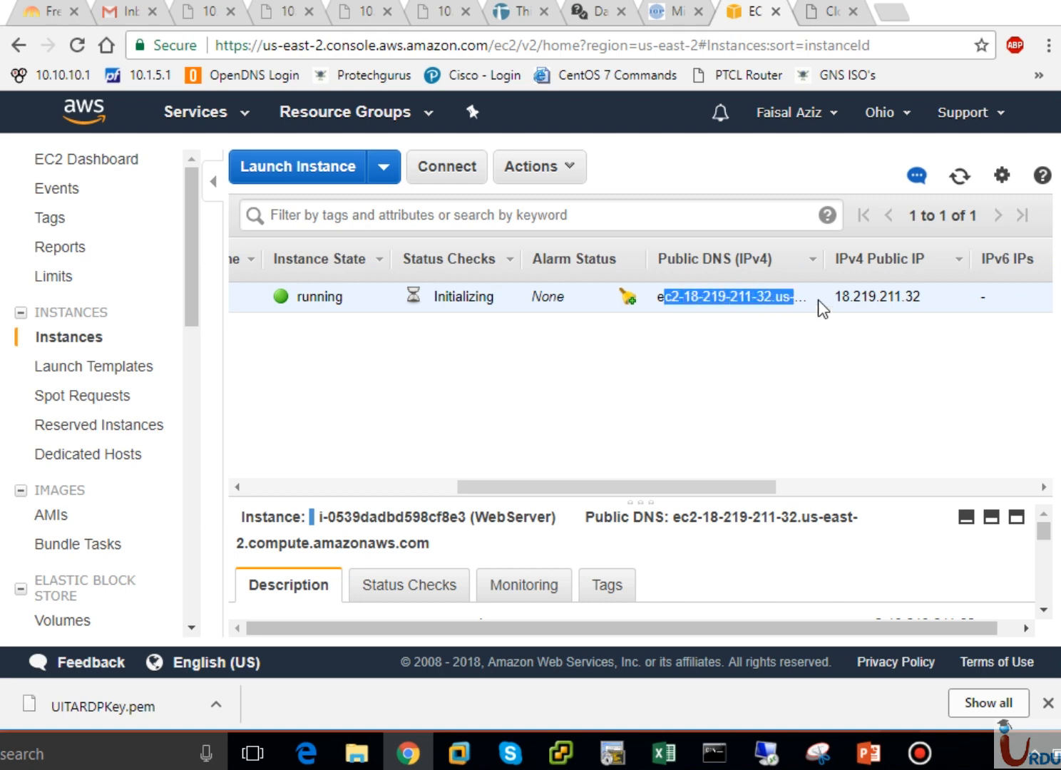
click(913, 299)
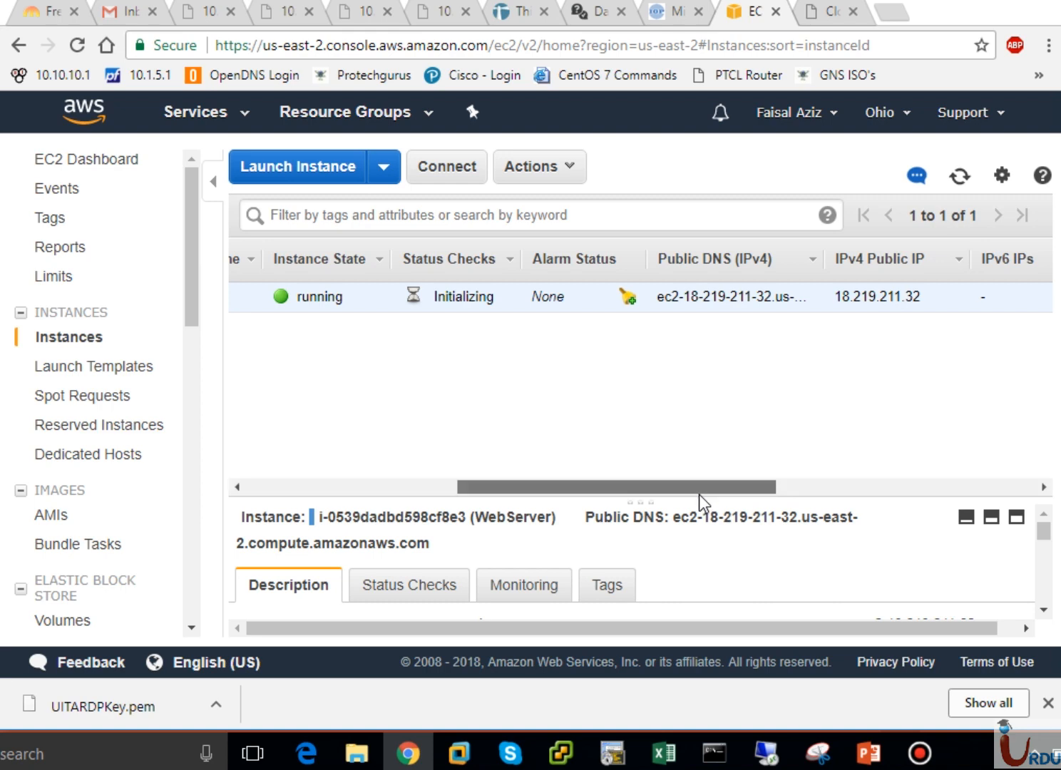
- Scroll the table to read IP 18.219.211.32, key pair UITARDPKey and UITASecurityGroup
drag(698, 493, 961, 488)
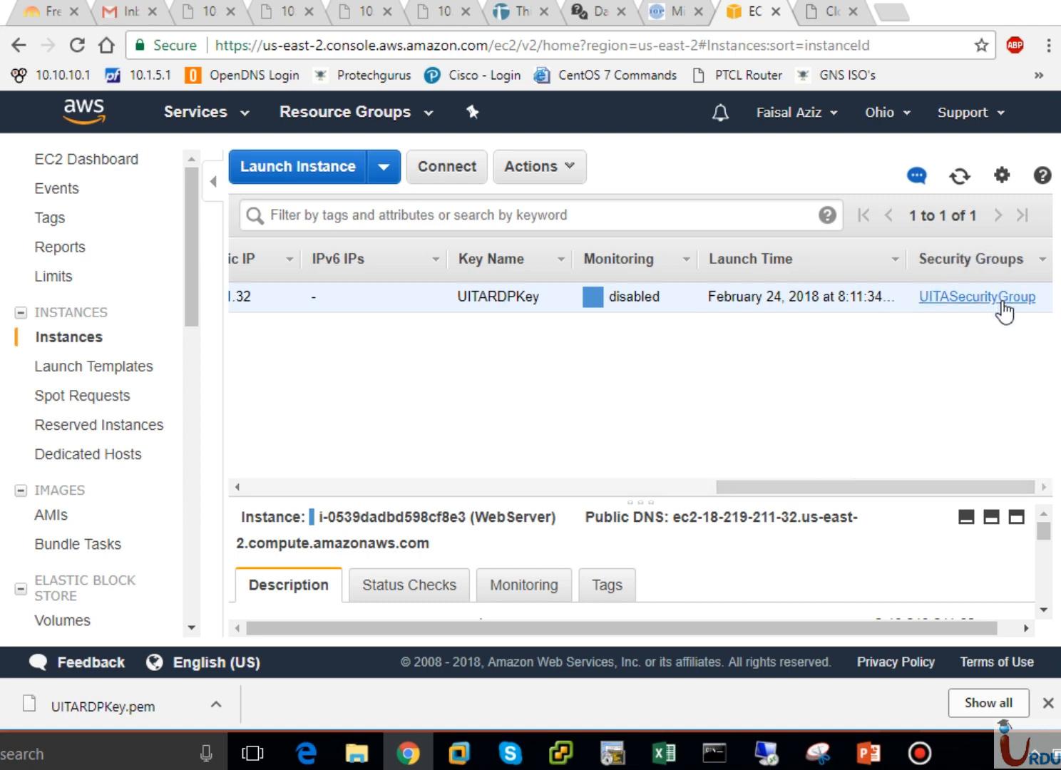
click(363, 487)
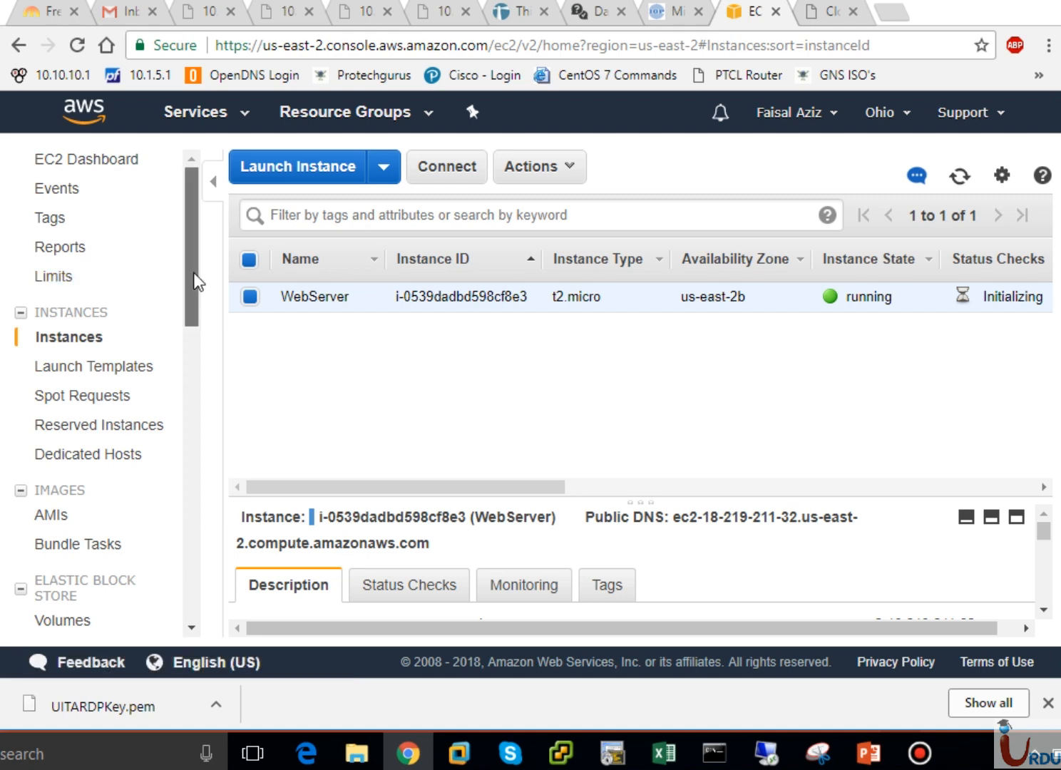
drag(197, 280, 196, 355)
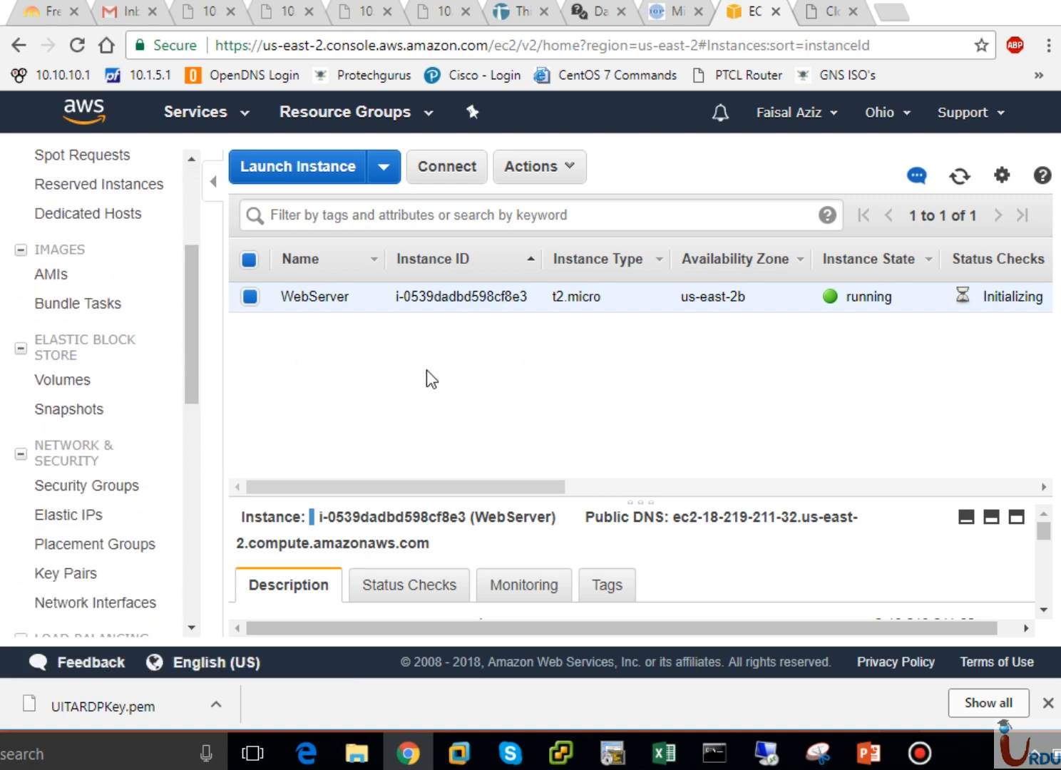
- List Volumes and widen Attachment Information to confirm the 30 GiB volume at /dev/sda1
click(79, 386)
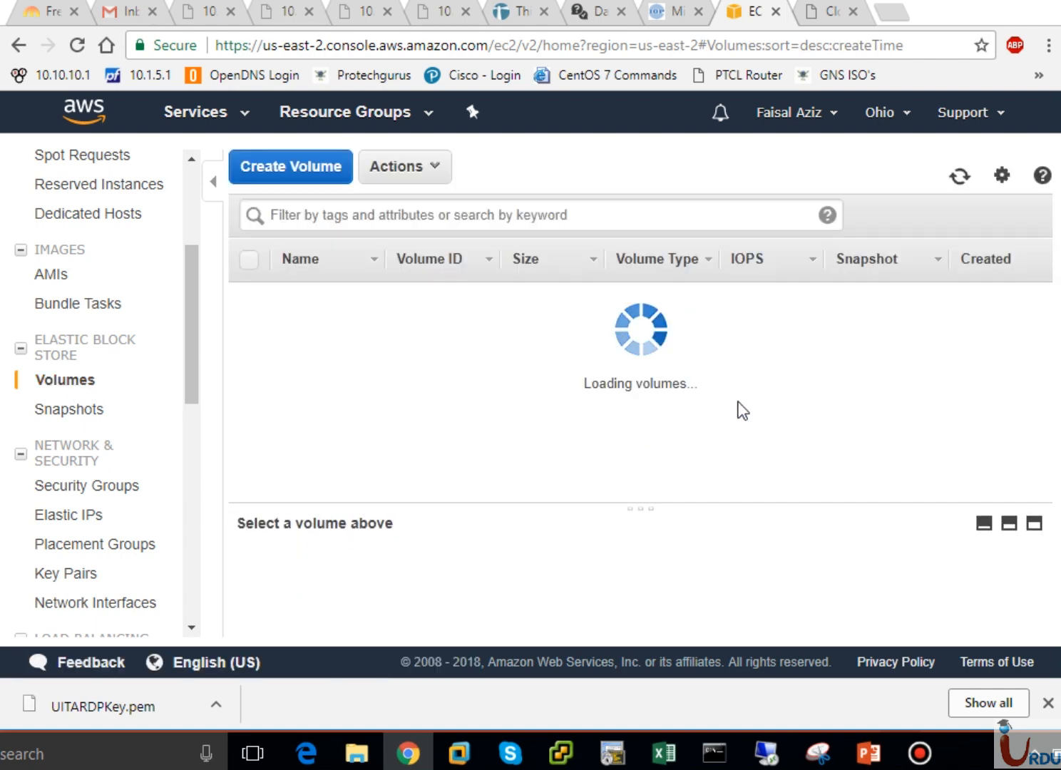
mouse_move(303, 308)
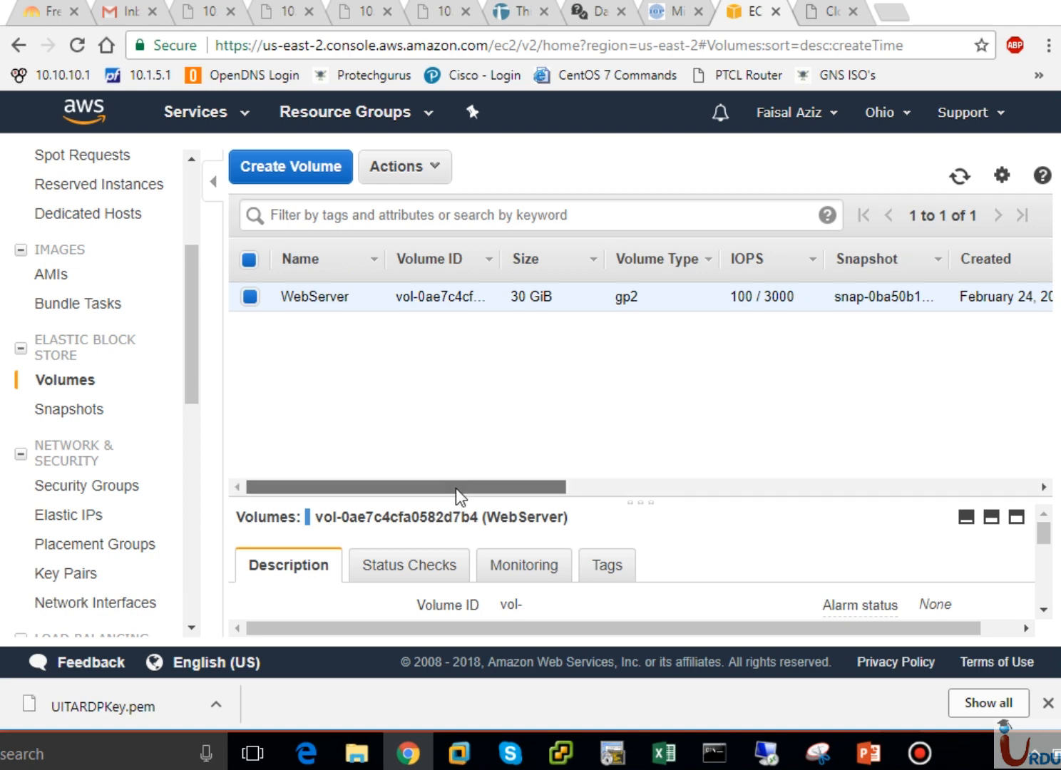
drag(457, 487, 640, 502)
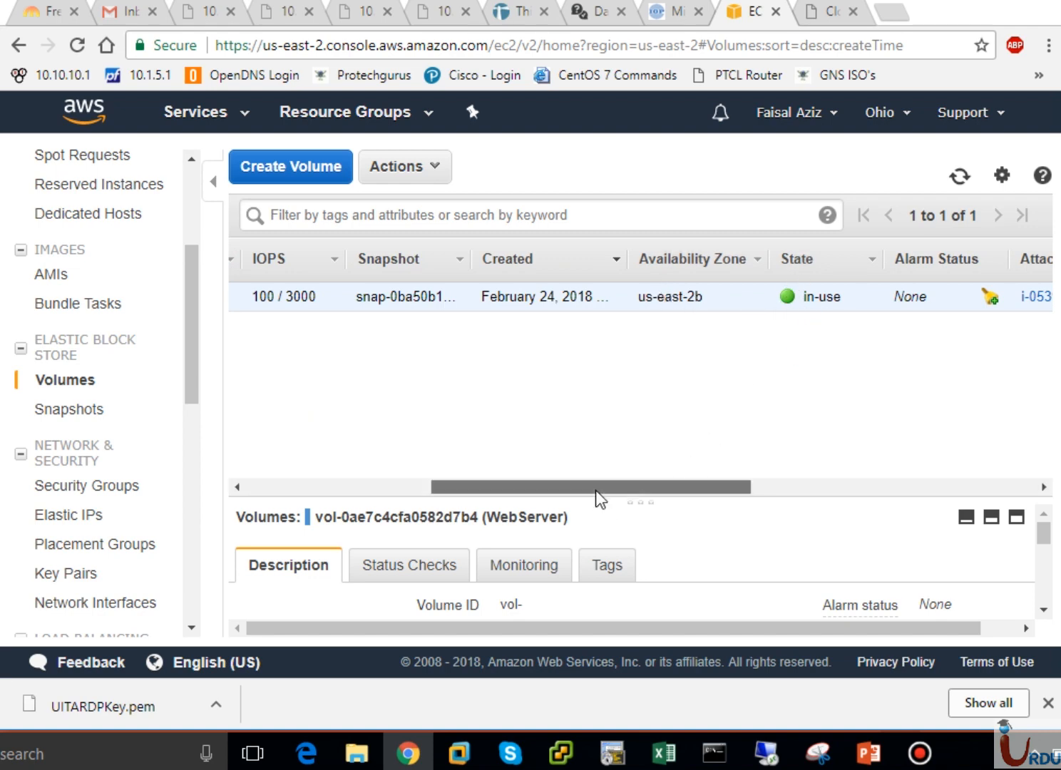
drag(594, 490, 653, 498)
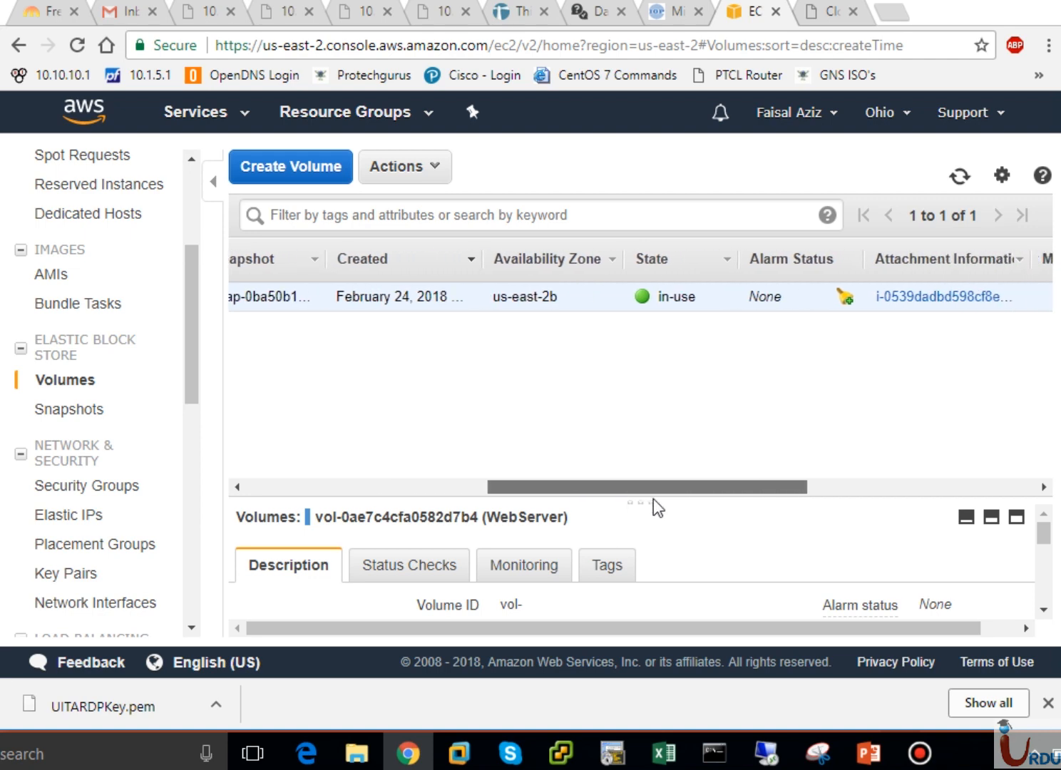
drag(653, 498, 722, 486)
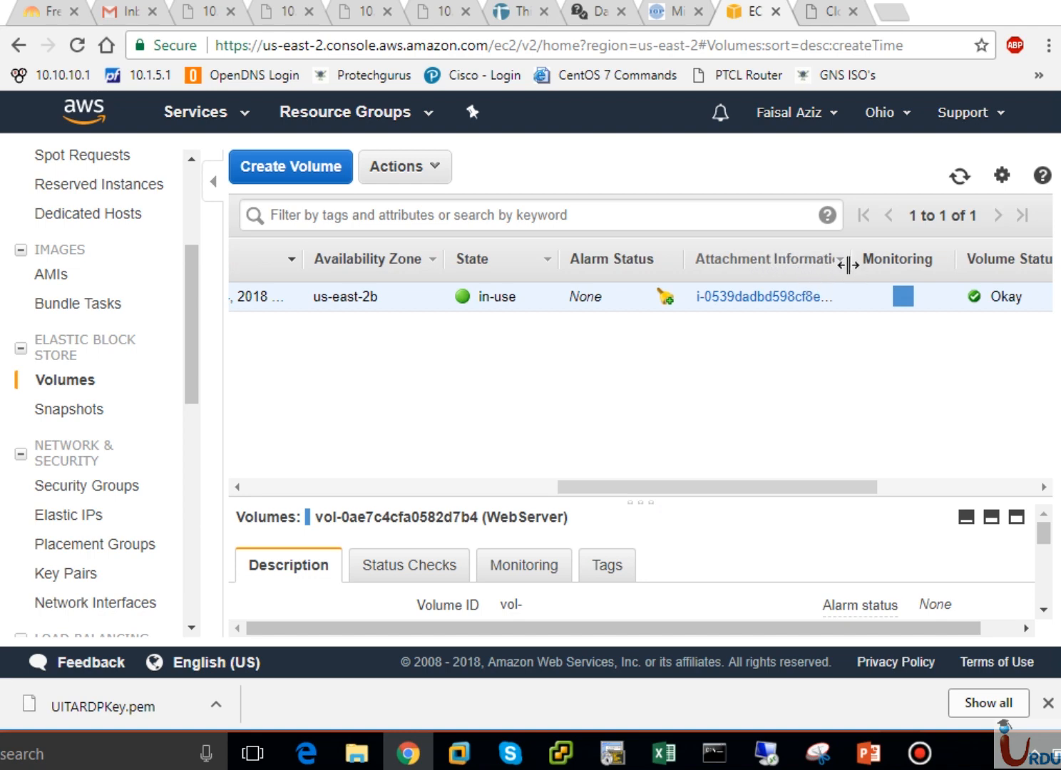
drag(866, 263, 1025, 258)
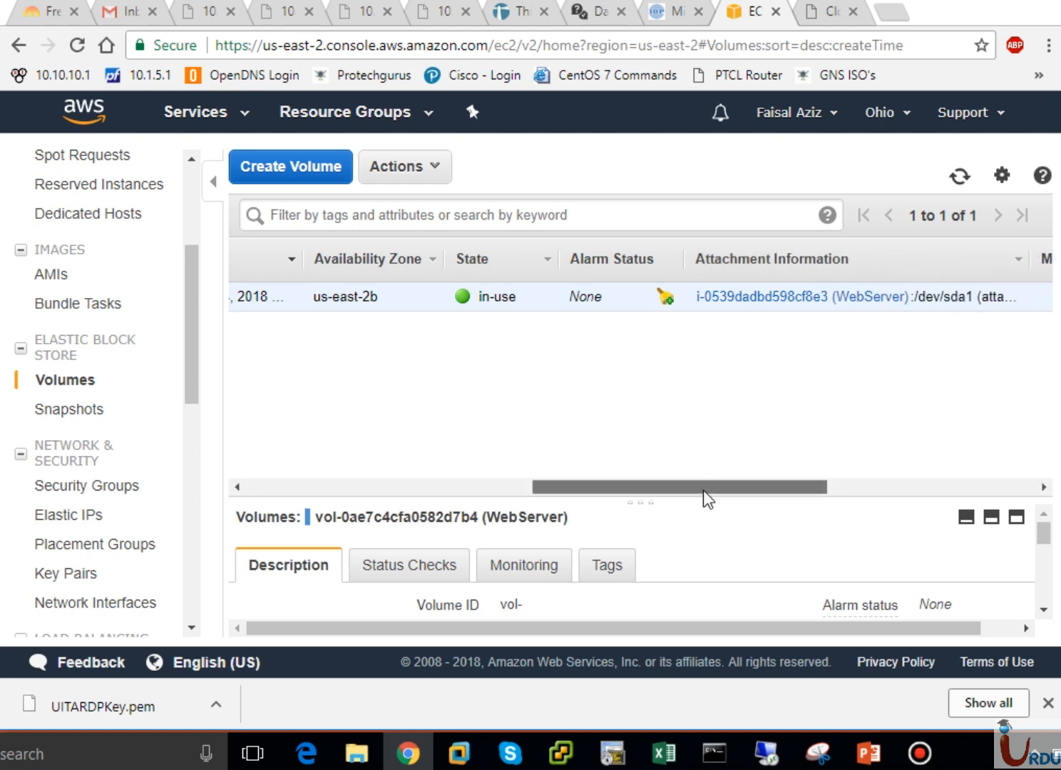
drag(705, 489, 804, 488)
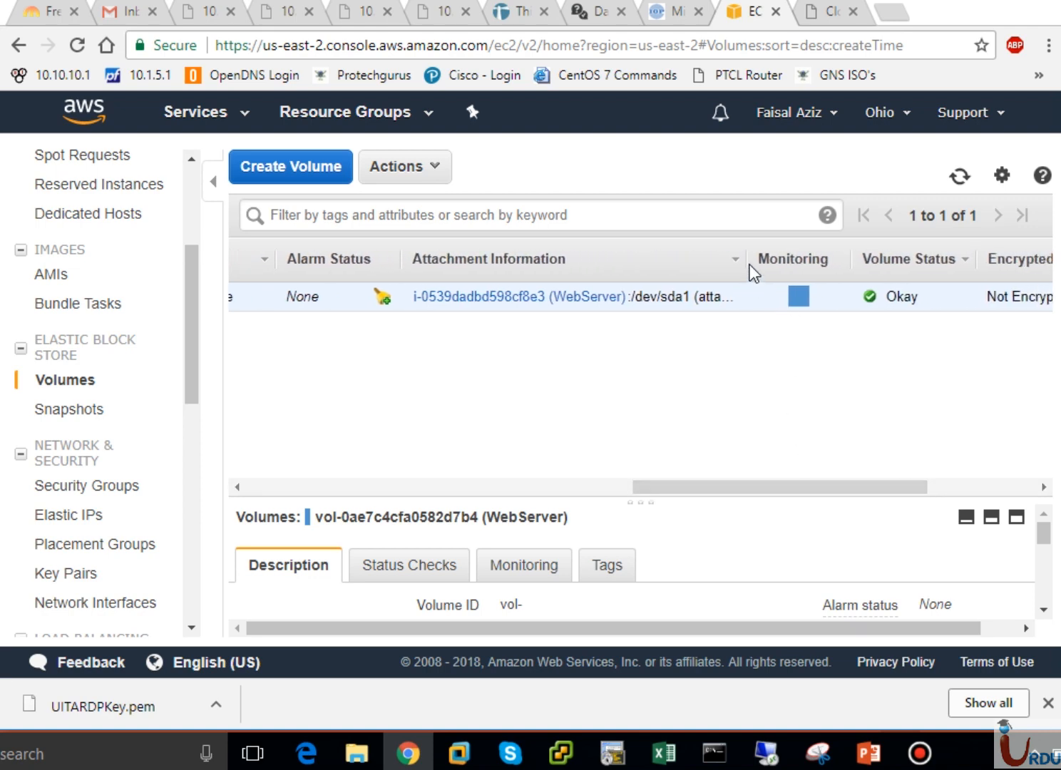
drag(743, 261, 797, 259)
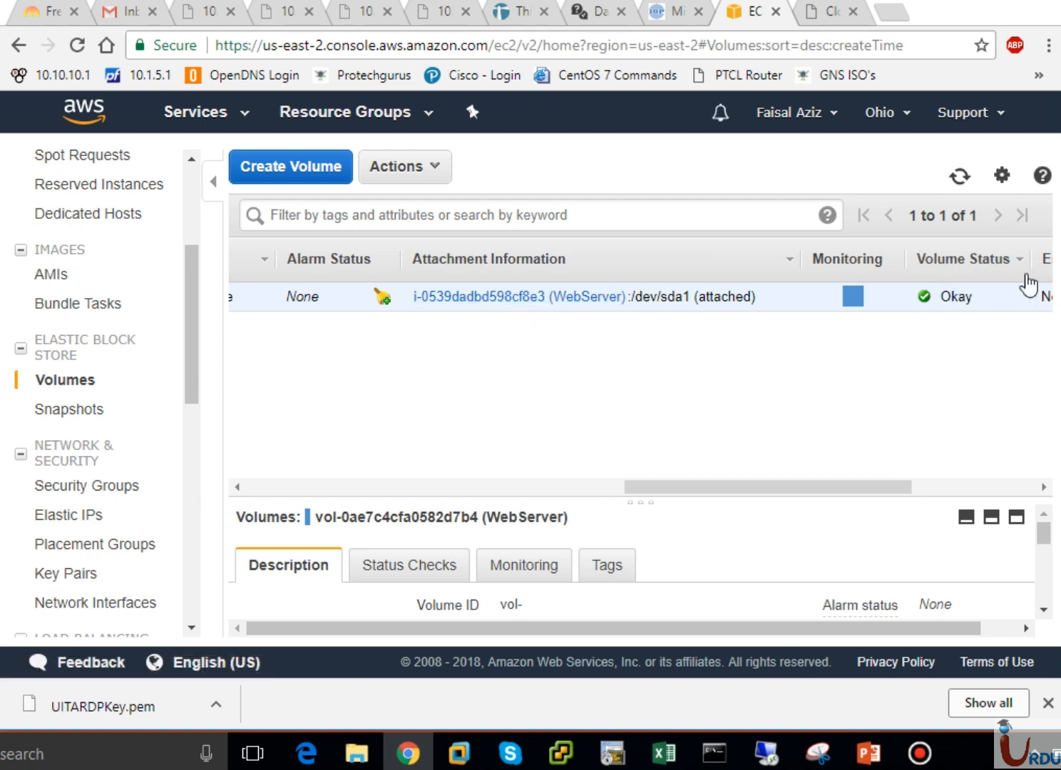
drag(817, 494, 355, 481)
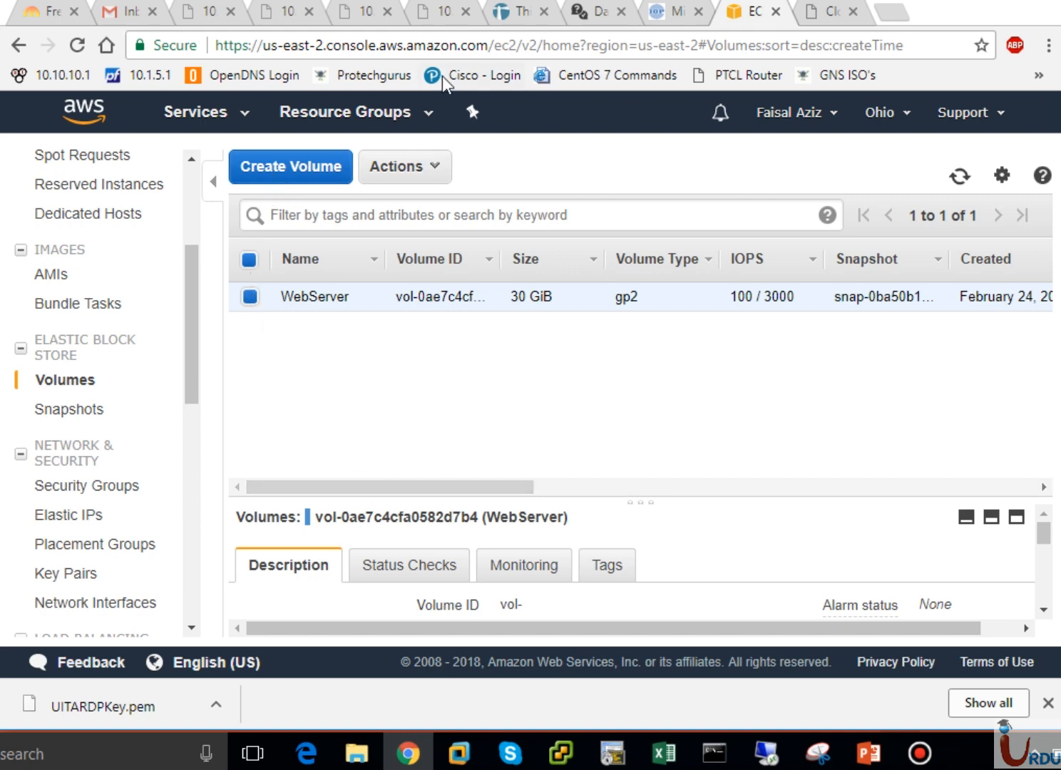
click(422, 172)
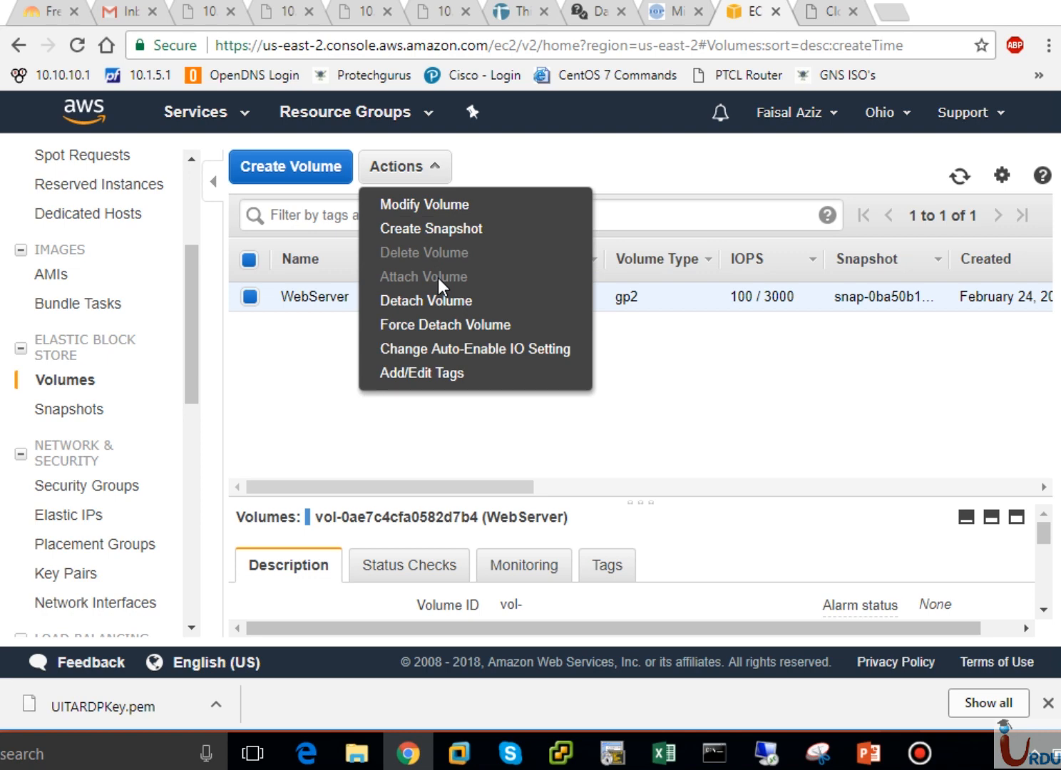
click(300, 367)
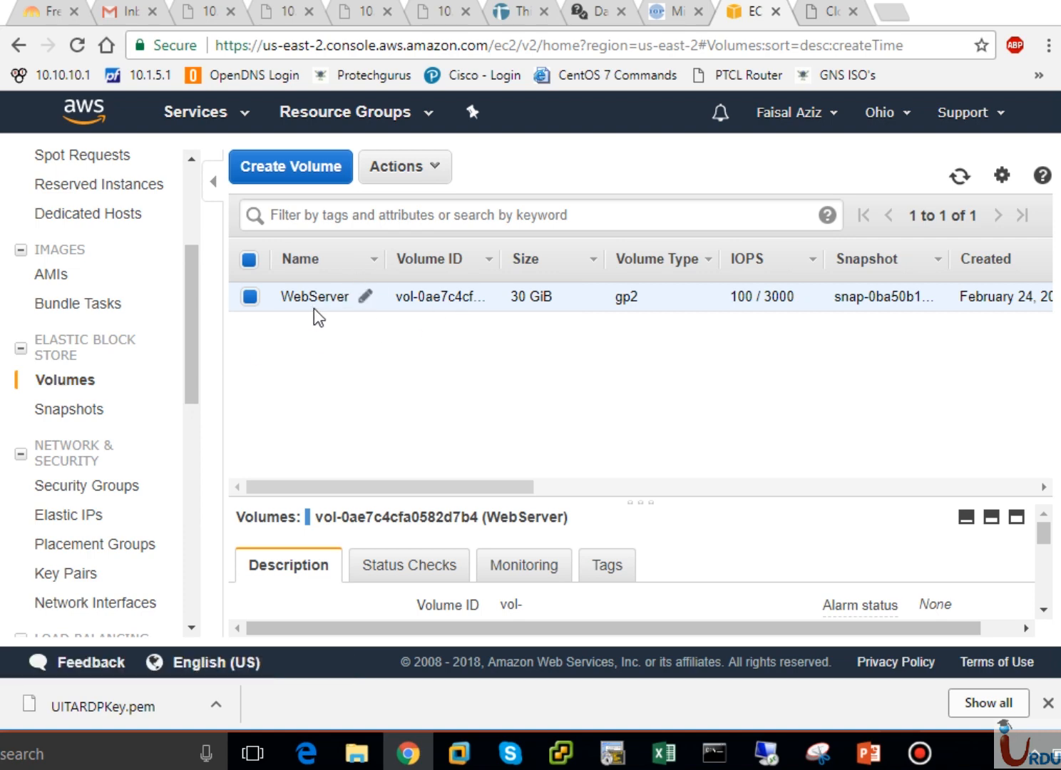
click(435, 168)
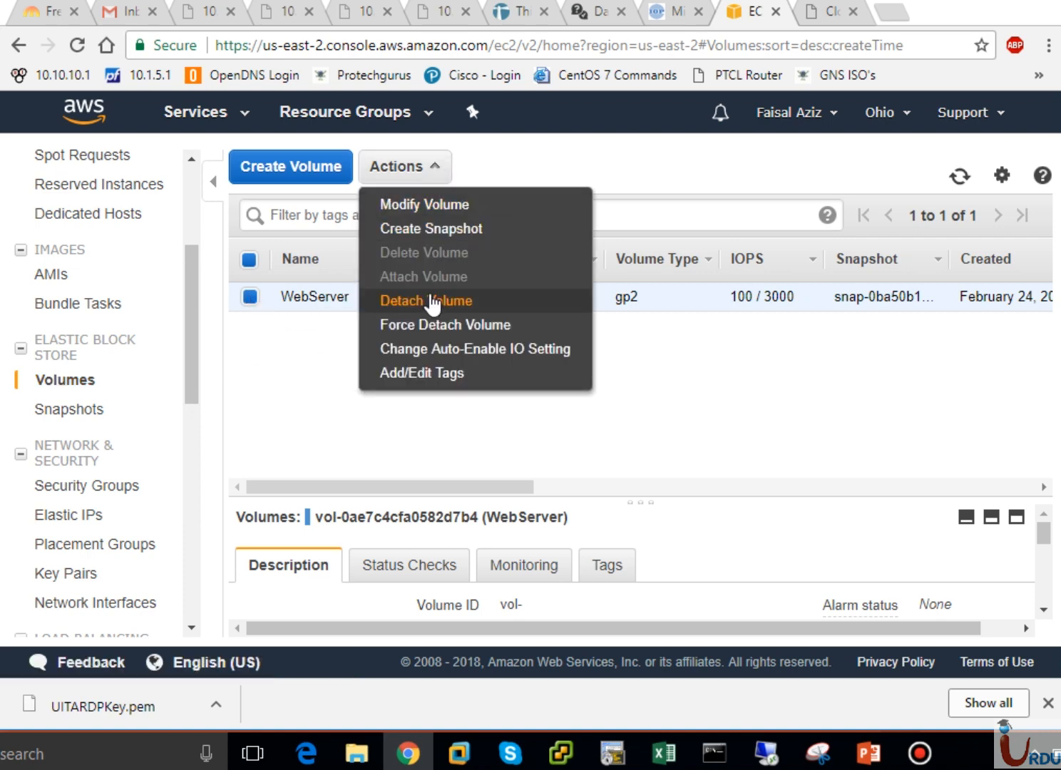
click(319, 363)
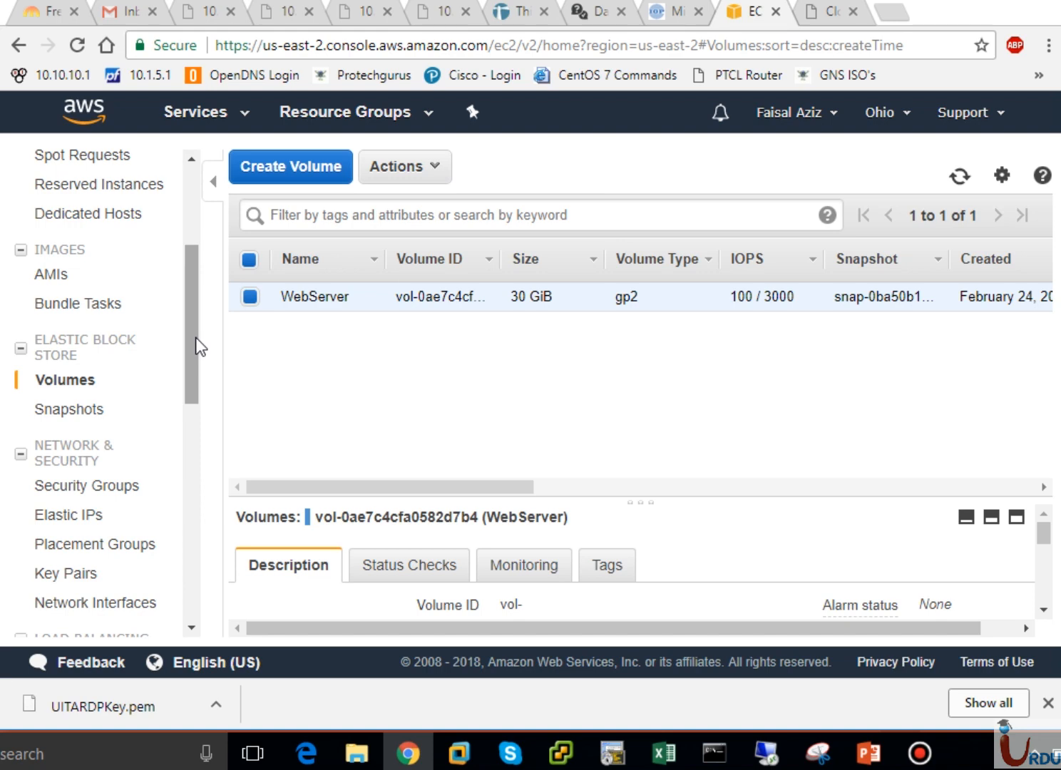
drag(196, 337, 196, 393)
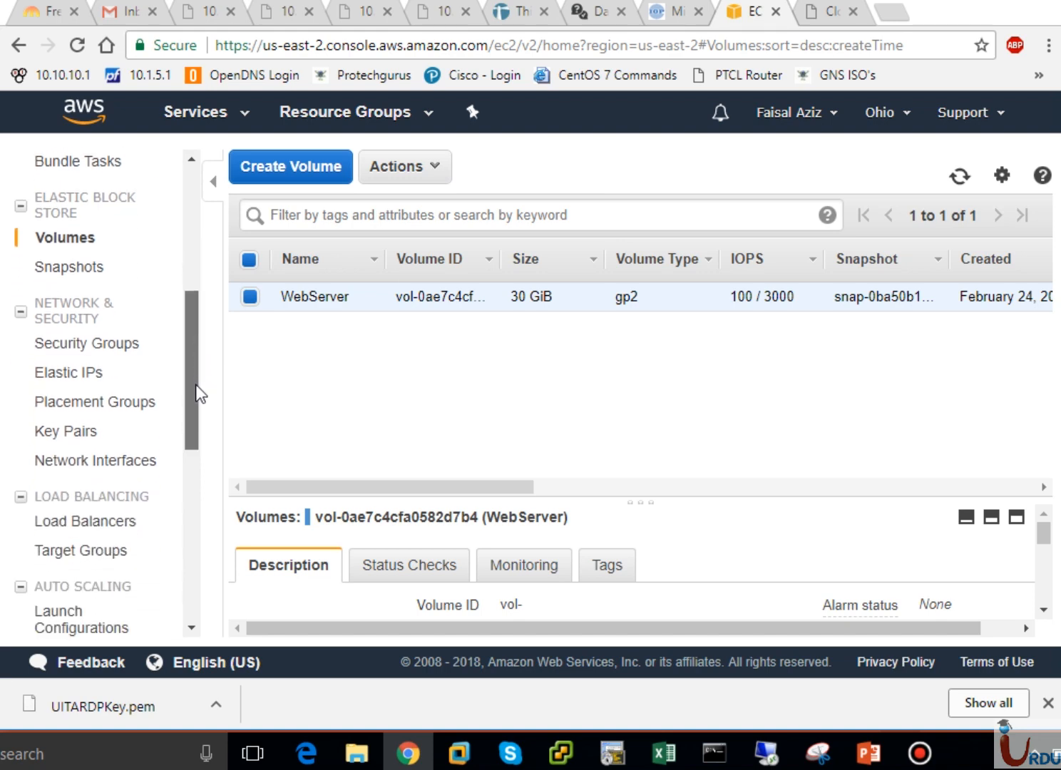
- List Security Groups, dismiss the notification, and inspect the default group, then UITASecurityGroup
click(93, 343)
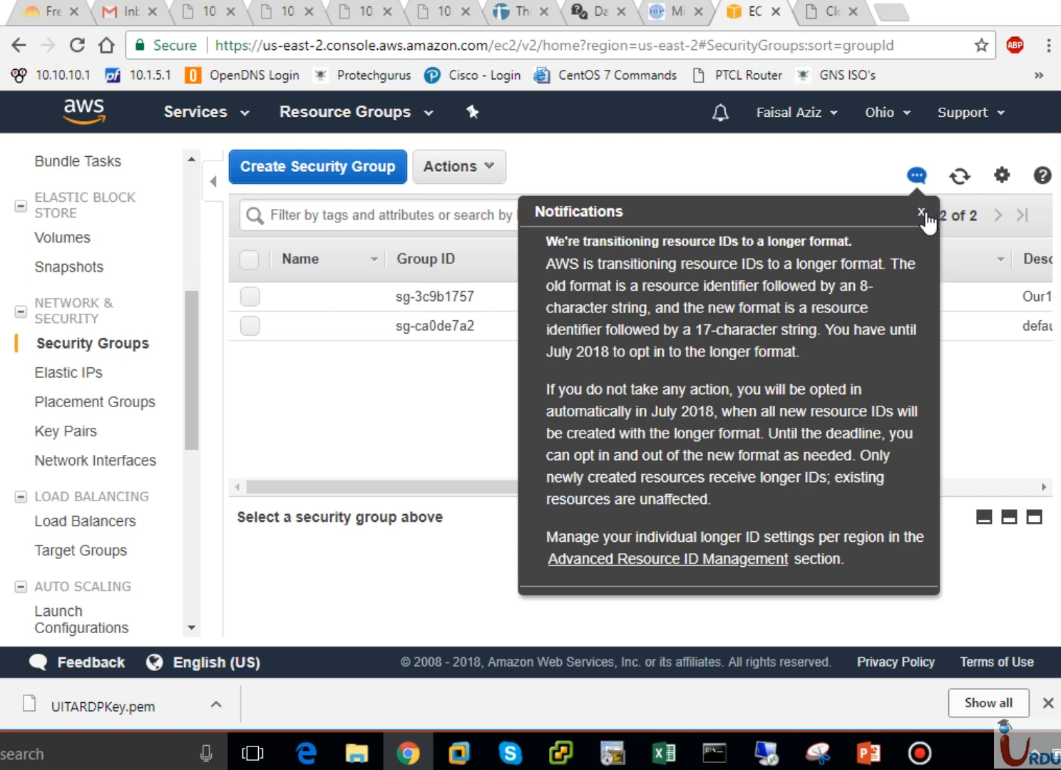
click(919, 180)
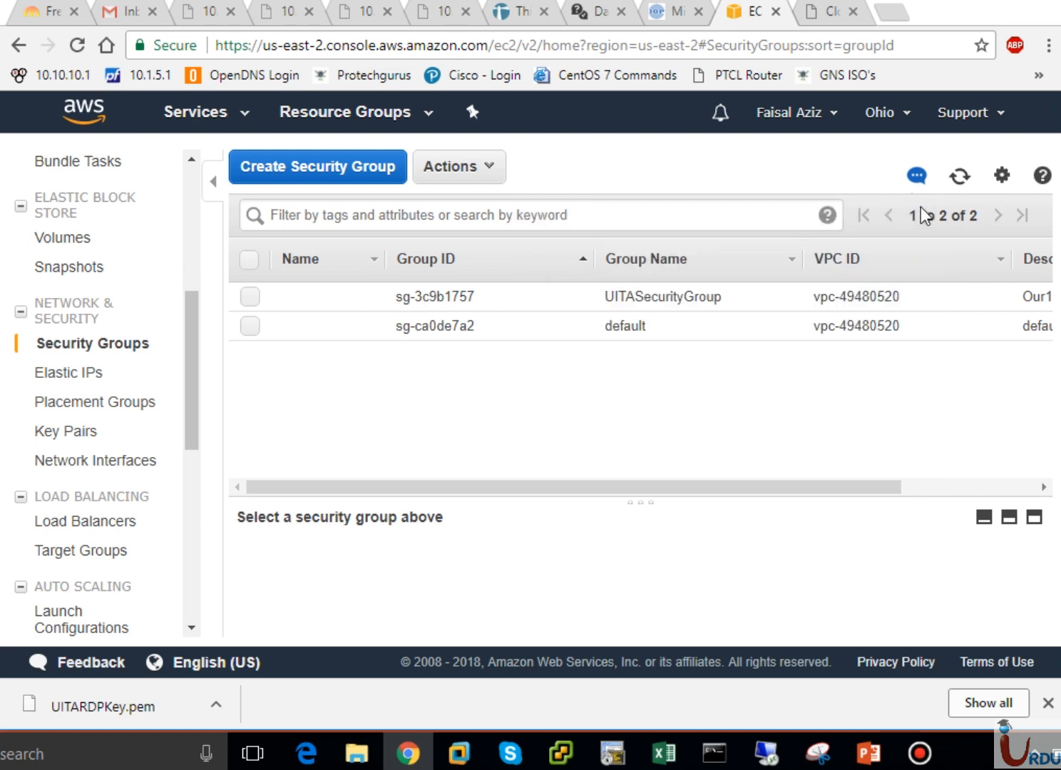
click(456, 326)
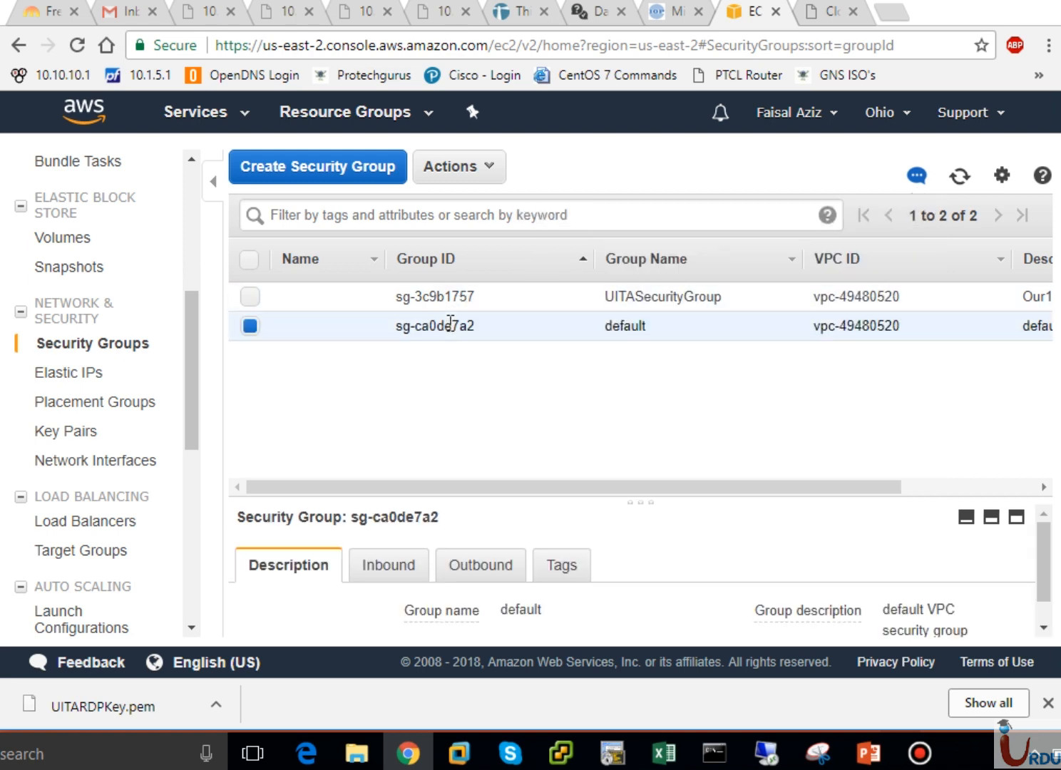
click(440, 298)
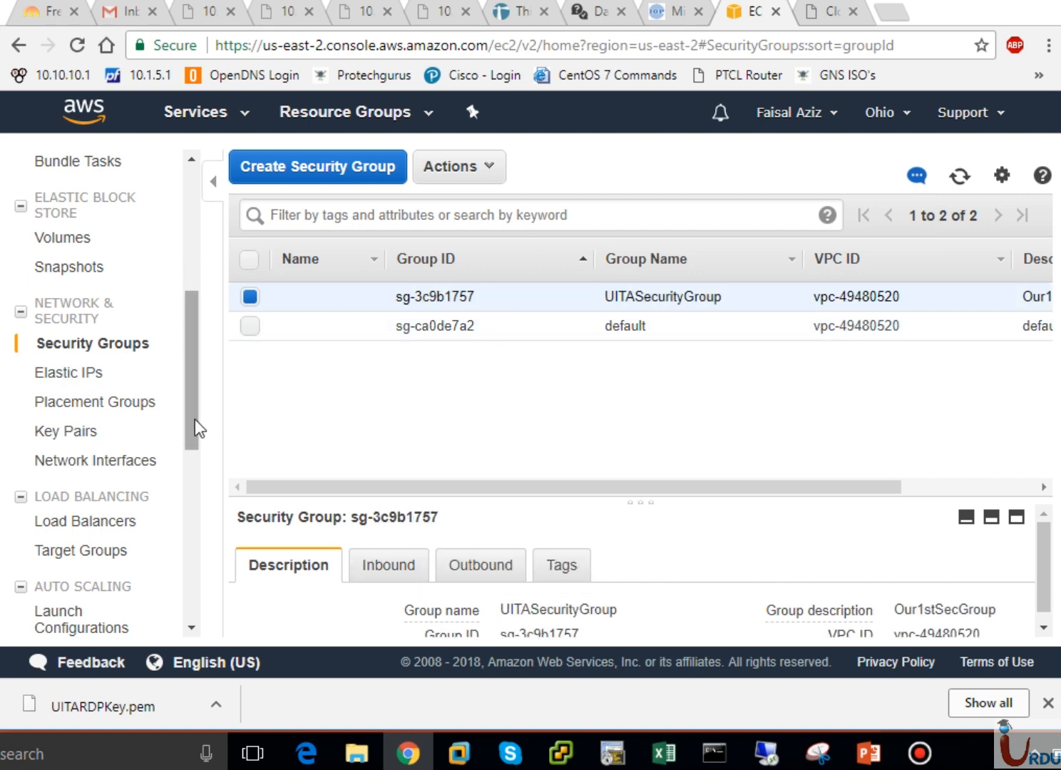
drag(196, 426, 200, 371)
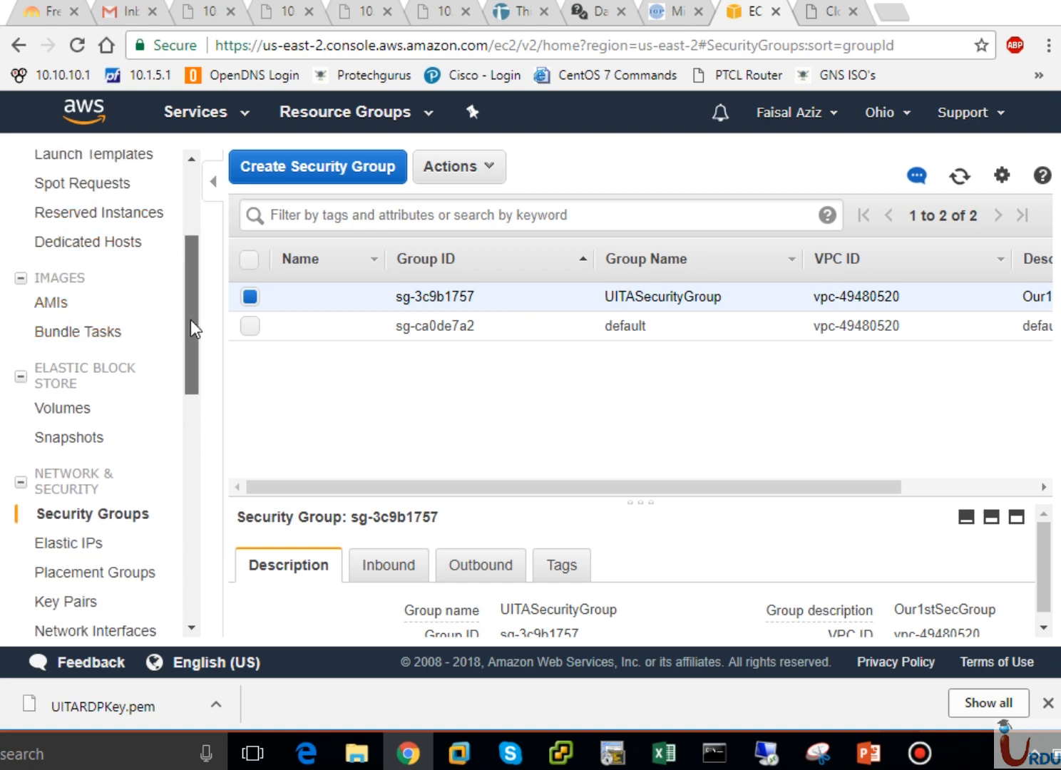
drag(191, 318, 194, 303)
scroll(195, 301, up, 1)
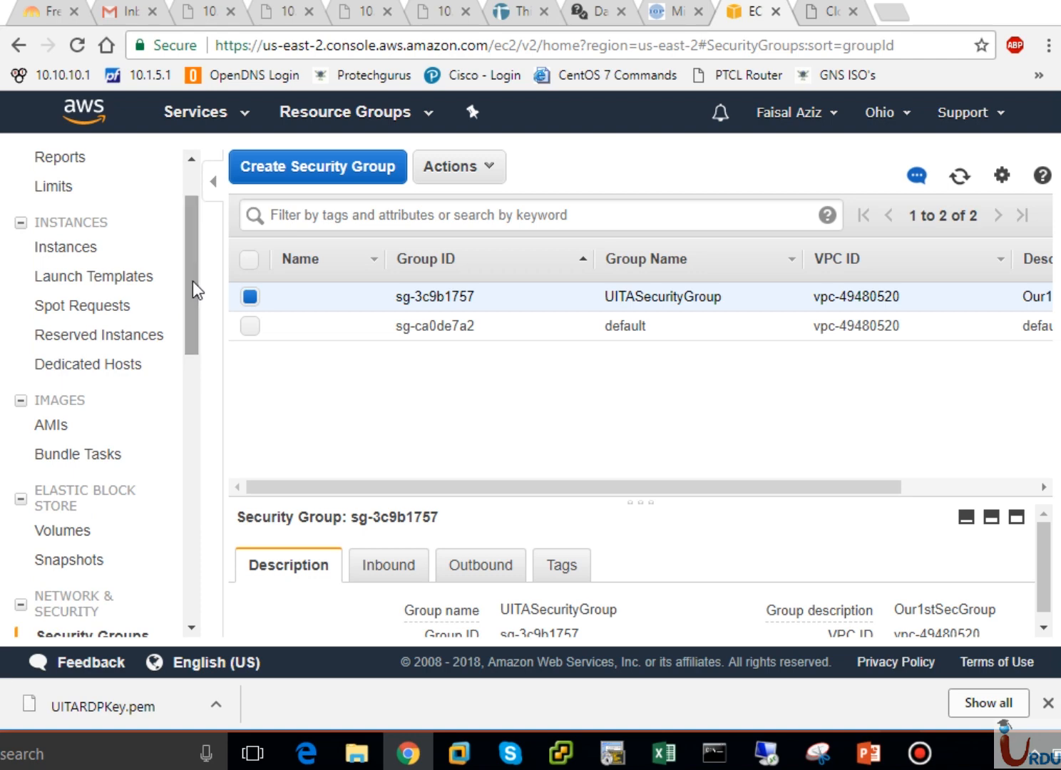
- List Instances and enlarge the details pane to read WebServer's ID and 18.219.211.32
click(66, 250)
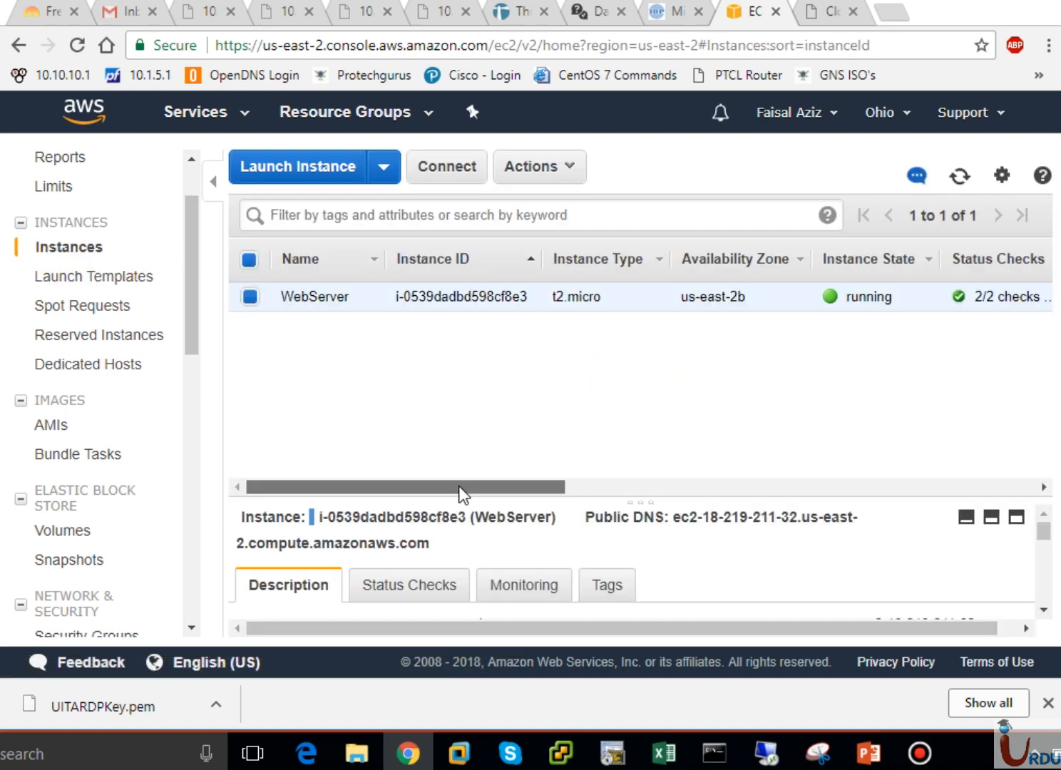
drag(461, 488, 602, 521)
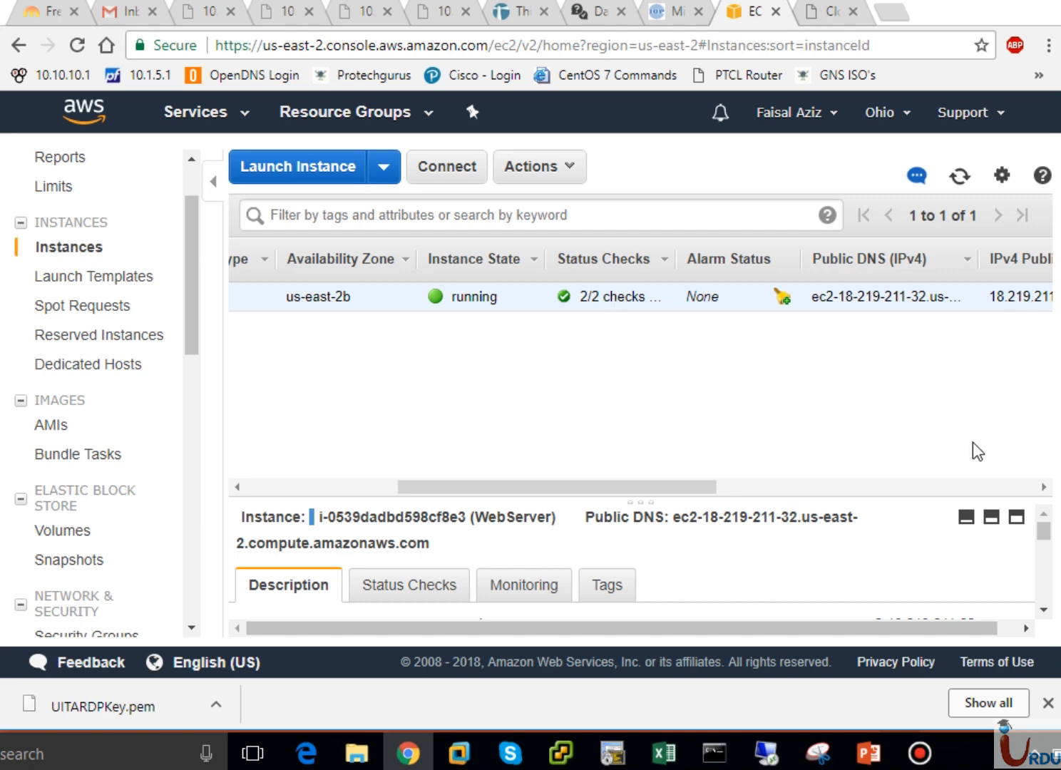
click(997, 517)
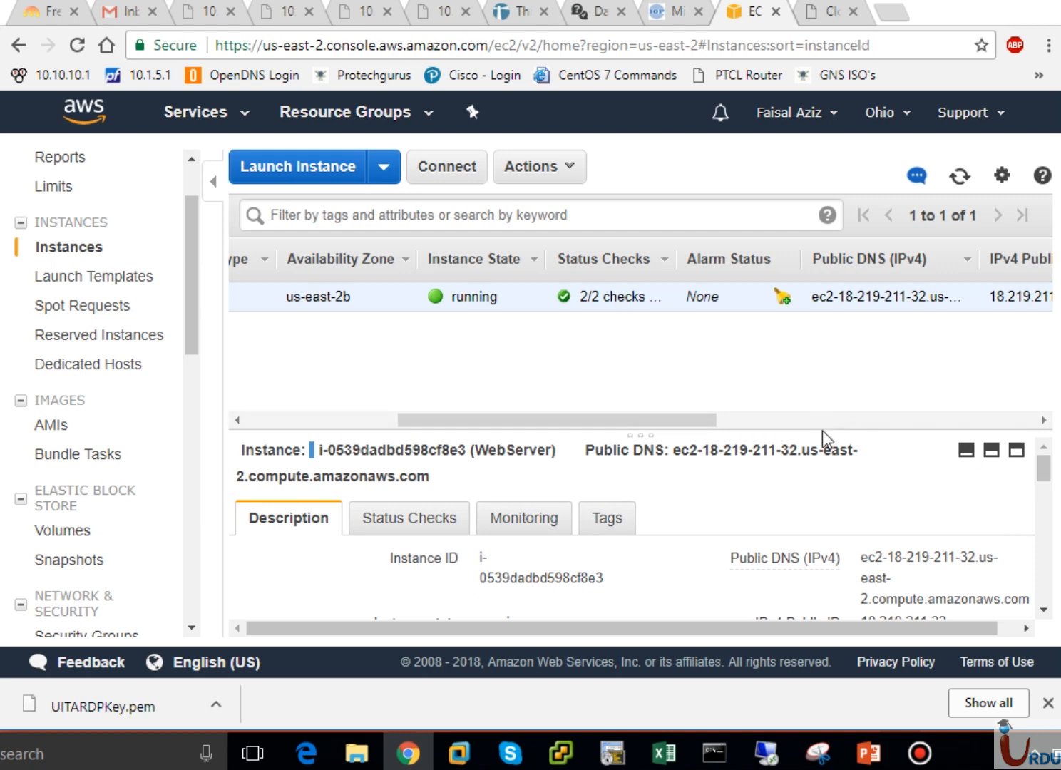
drag(822, 431, 824, 334)
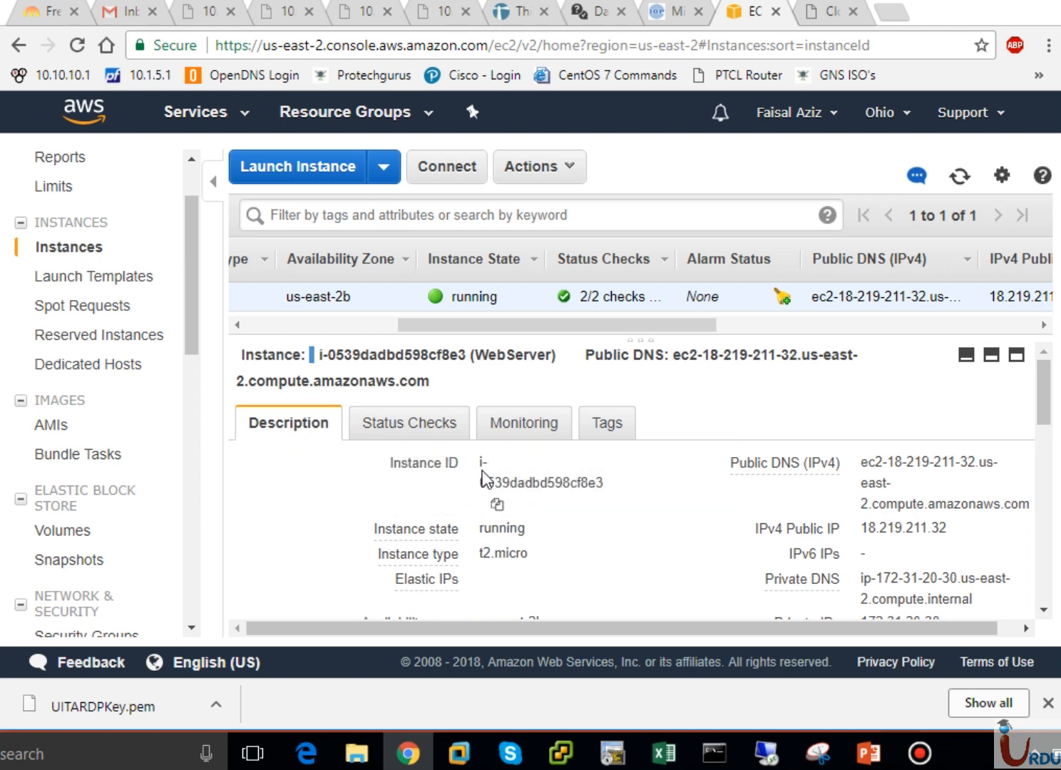
drag(610, 484, 590, 492)
click(321, 322)
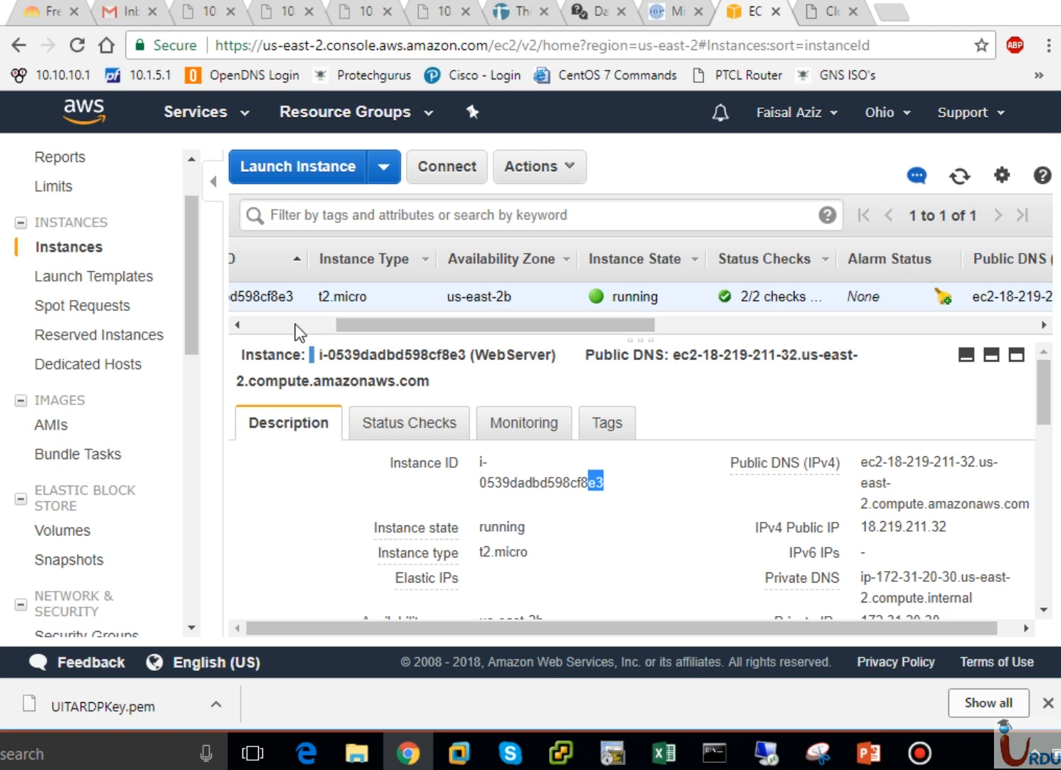
drag(348, 329, 241, 335)
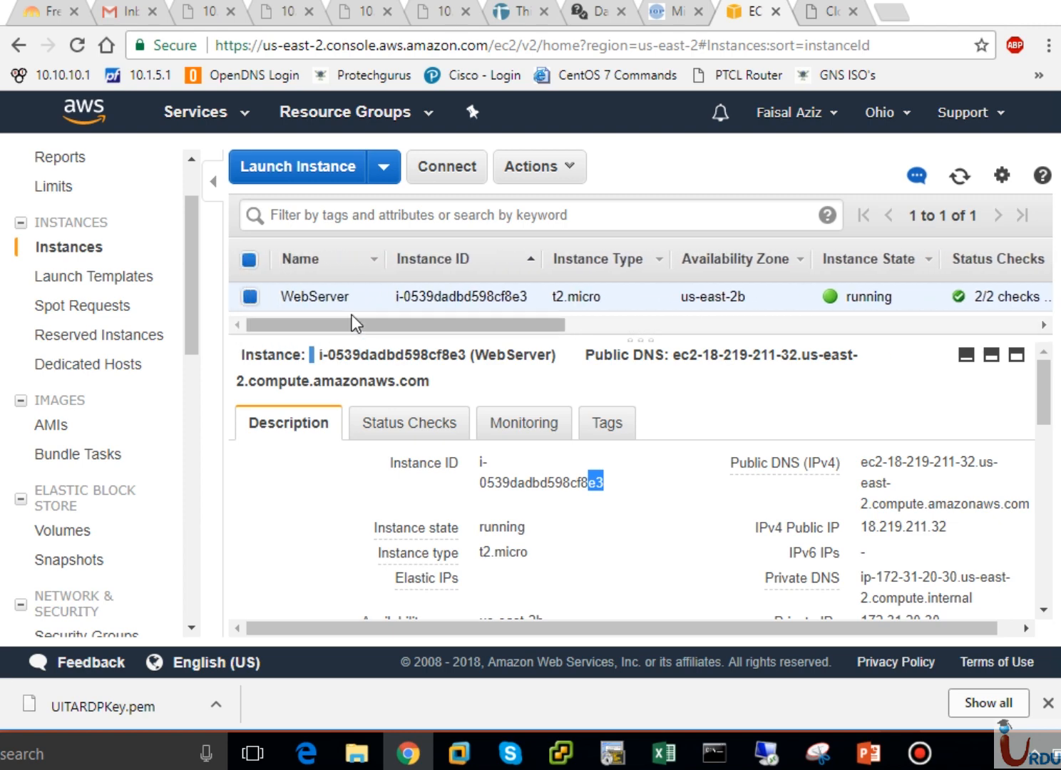
mouse_move(321, 306)
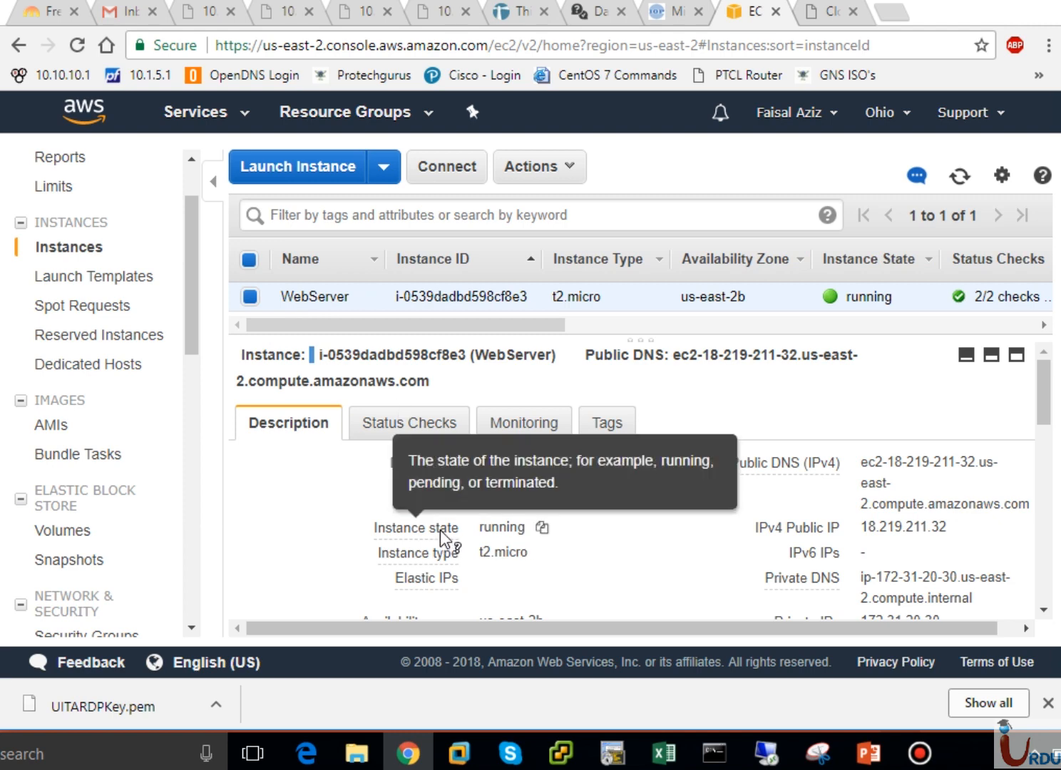
mouse_move(421, 563)
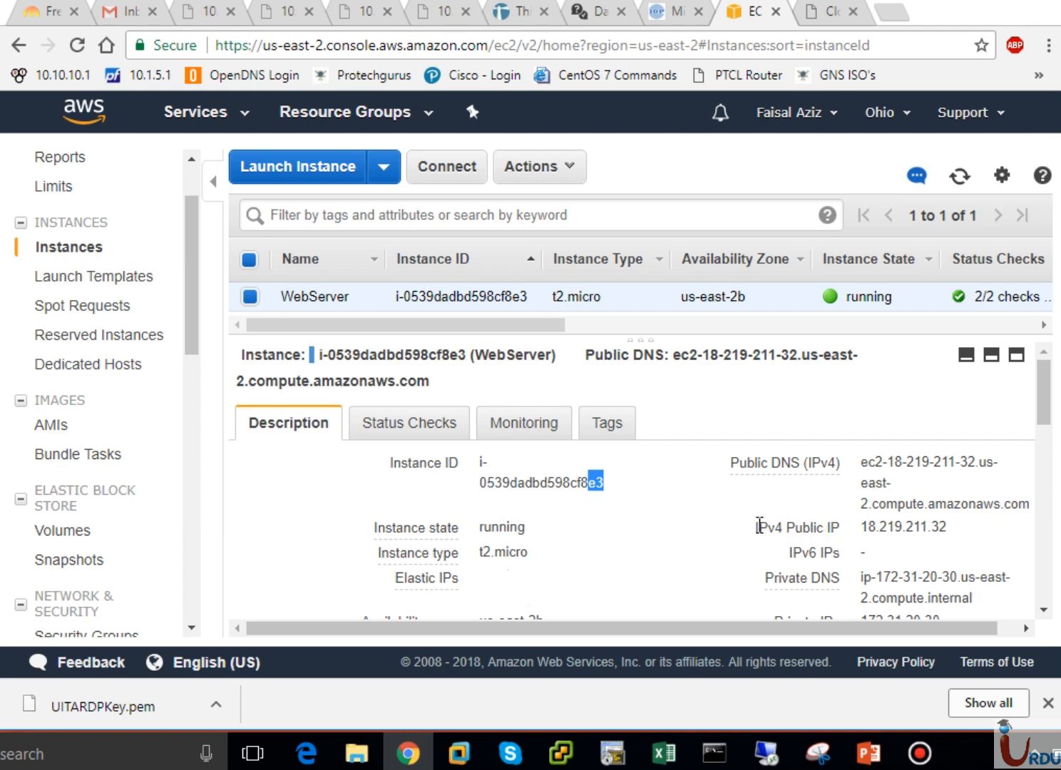
drag(759, 526, 944, 545)
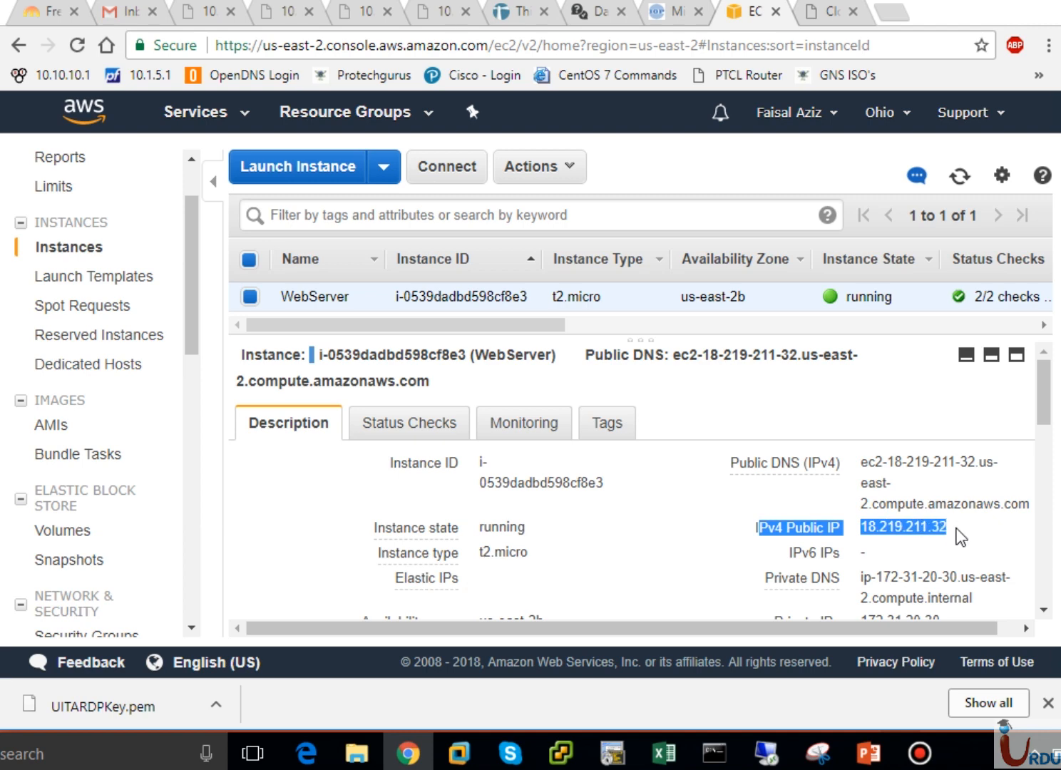
click(960, 537)
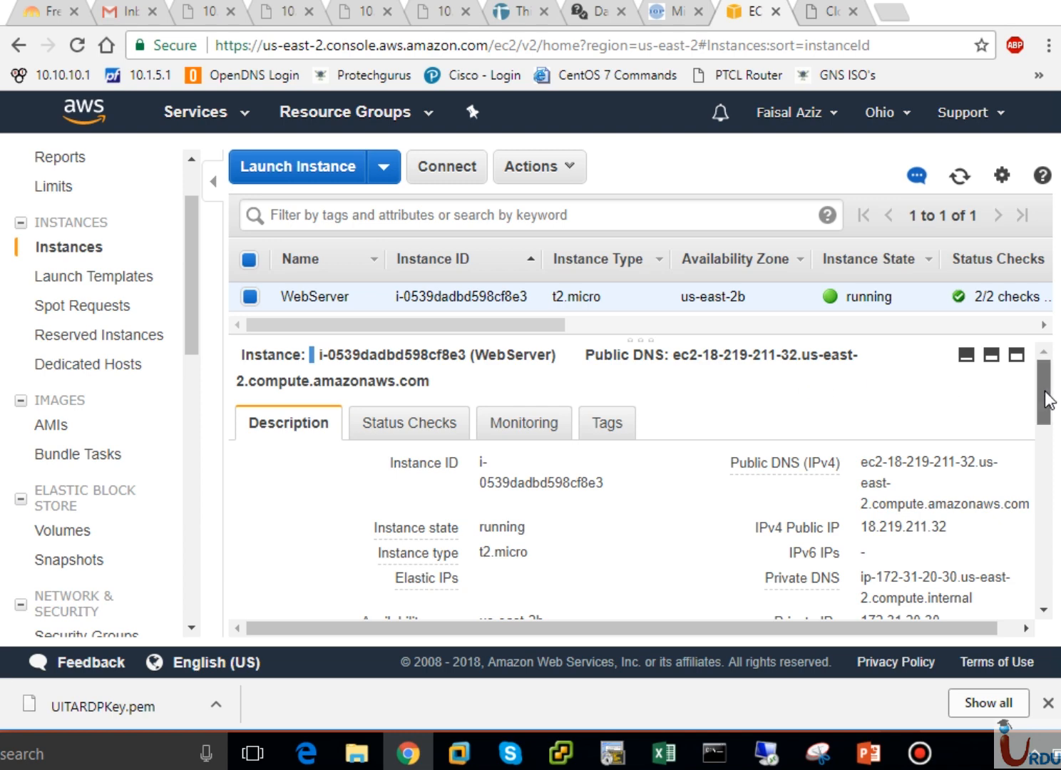
drag(1043, 391, 1047, 448)
mouse_move(945, 422)
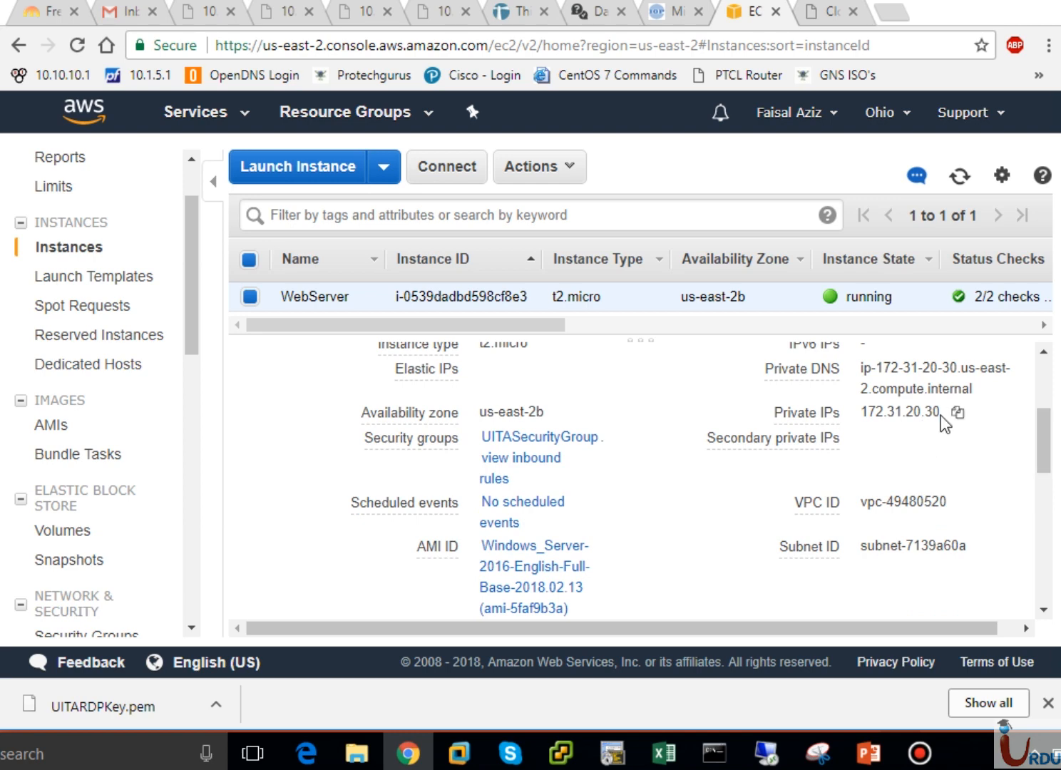
drag(940, 413, 860, 413)
click(908, 436)
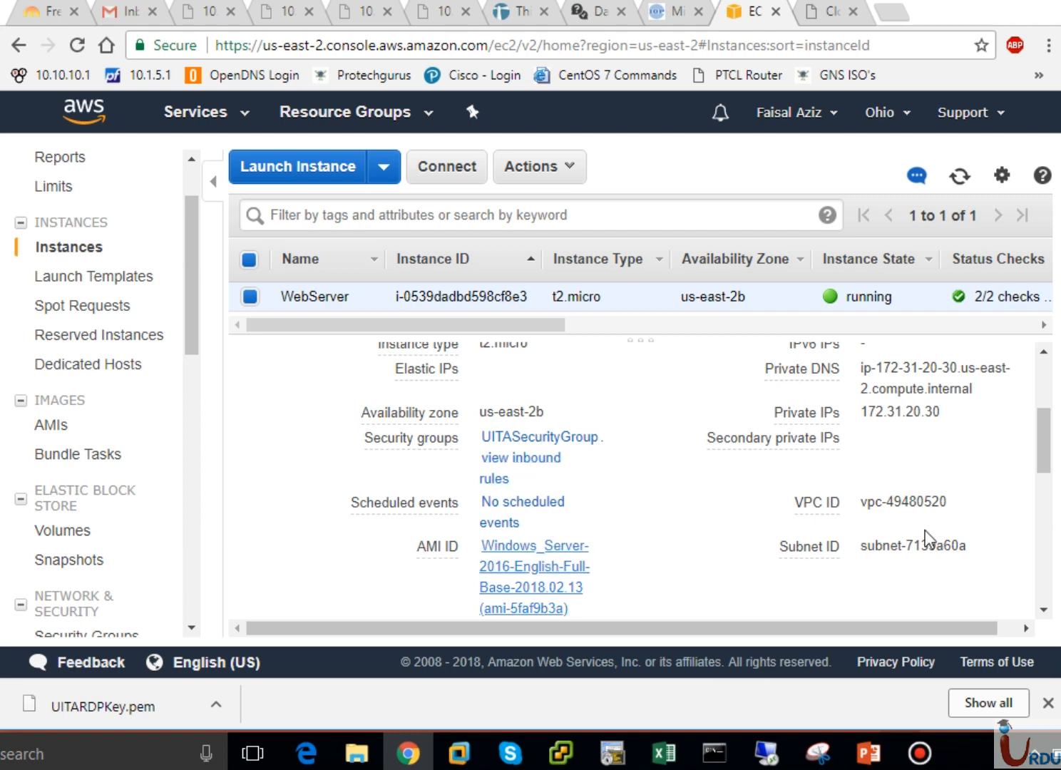
click(1043, 527)
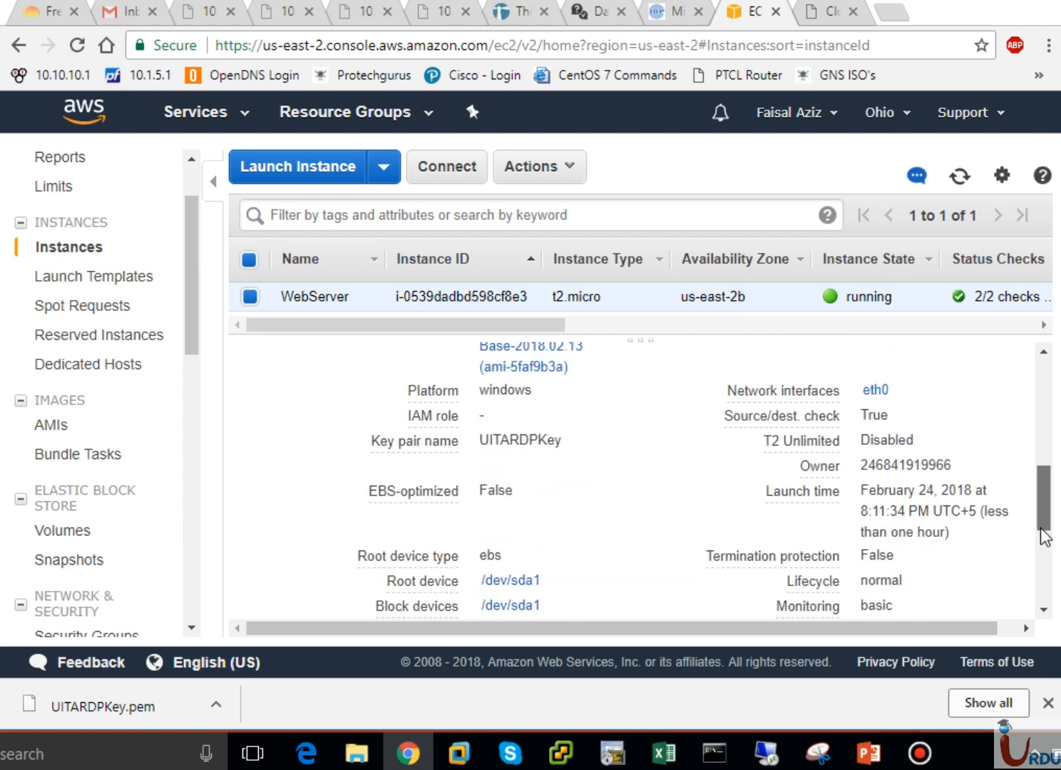
drag(1049, 540, 1044, 399)
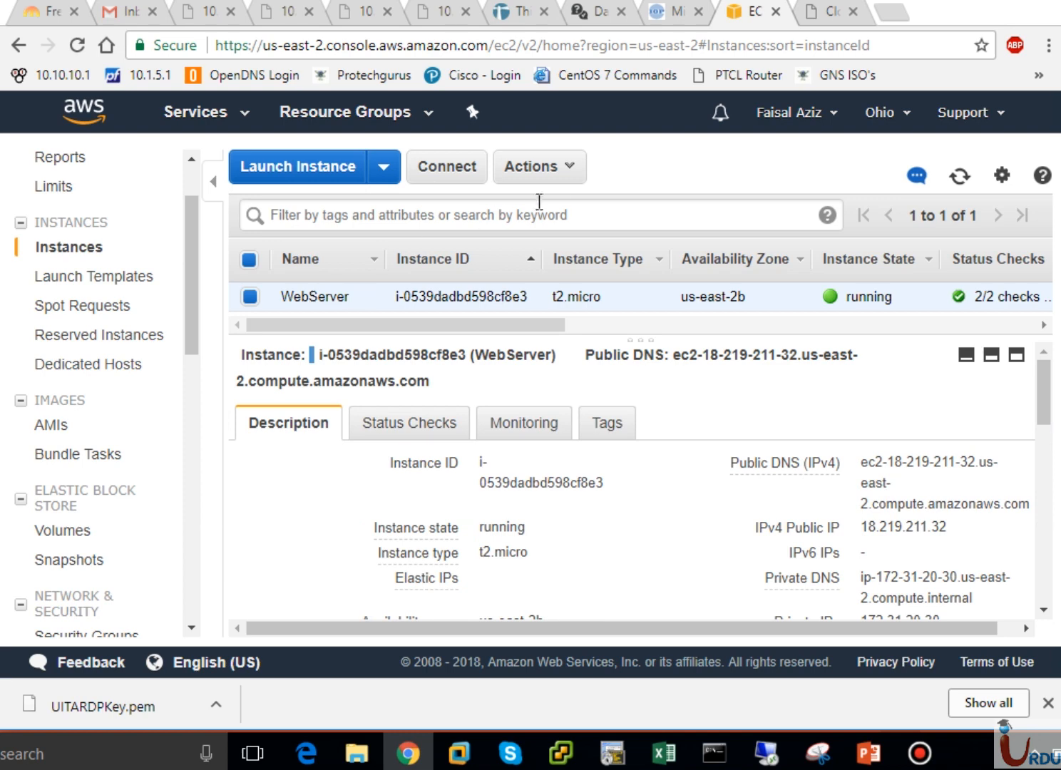
- Via Actions > Connect on WebServer, download the RDP file and start Get Password
click(576, 174)
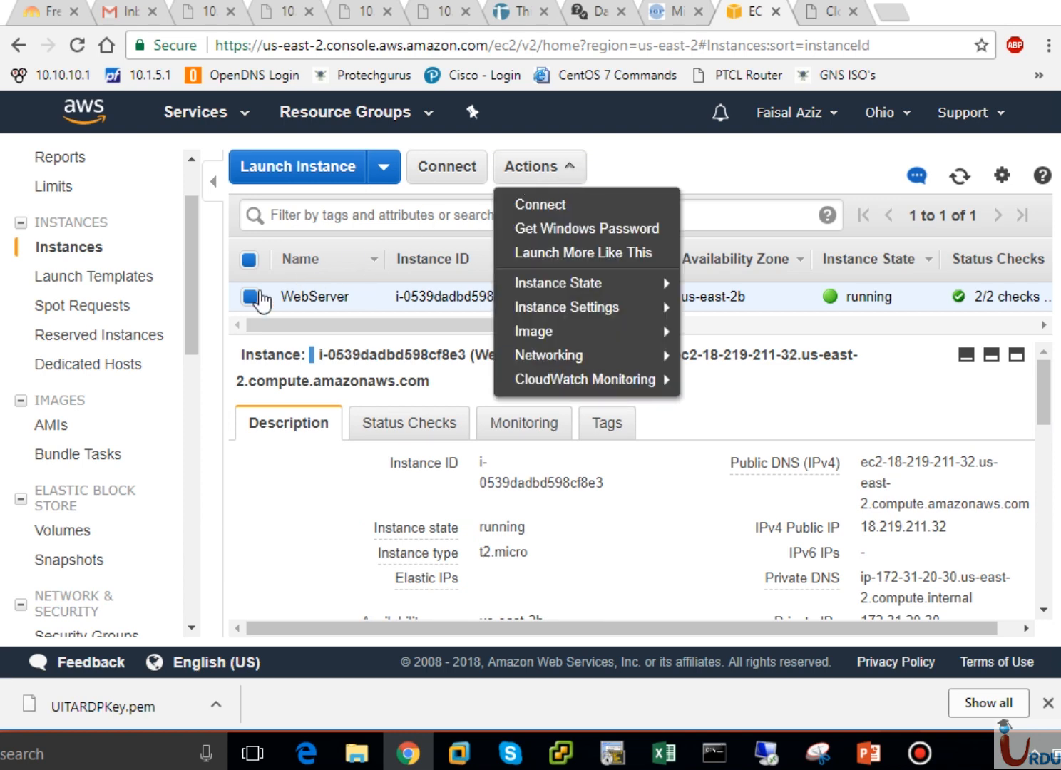
click(249, 298)
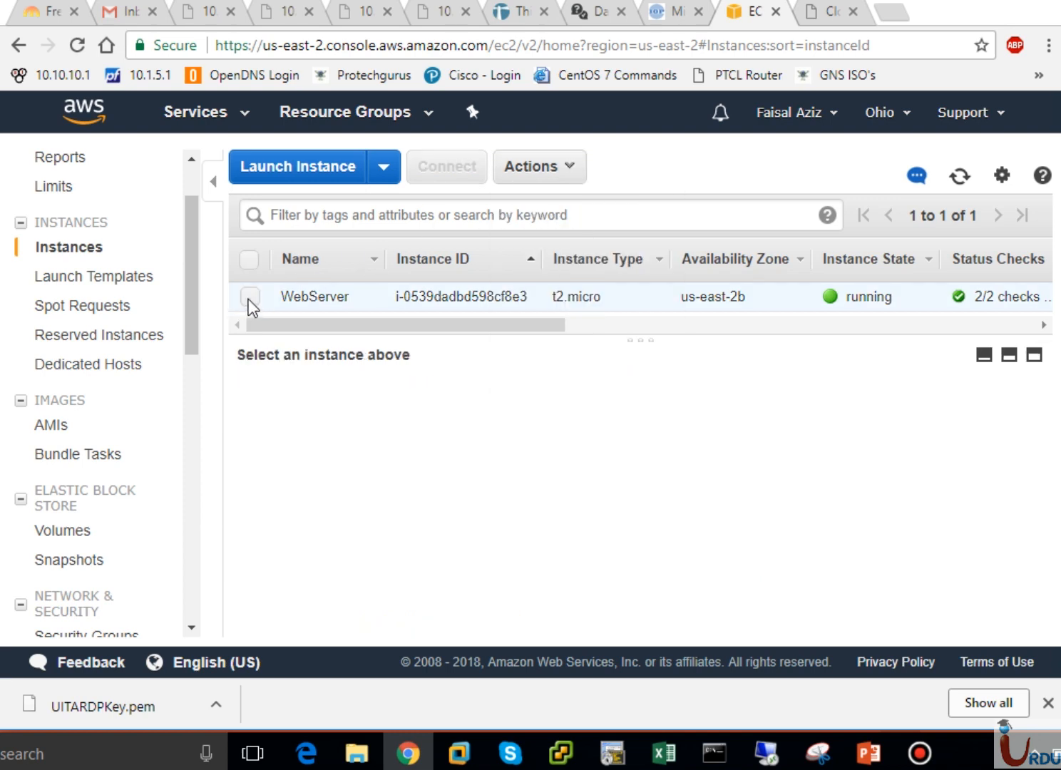
click(247, 298)
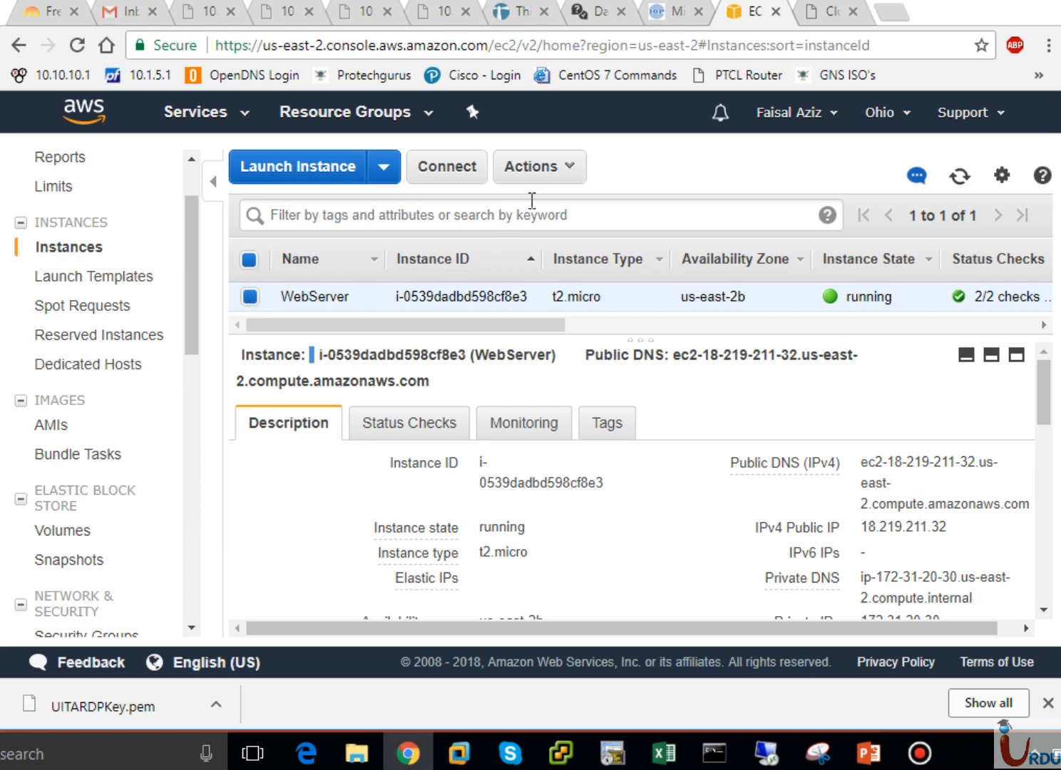
click(552, 176)
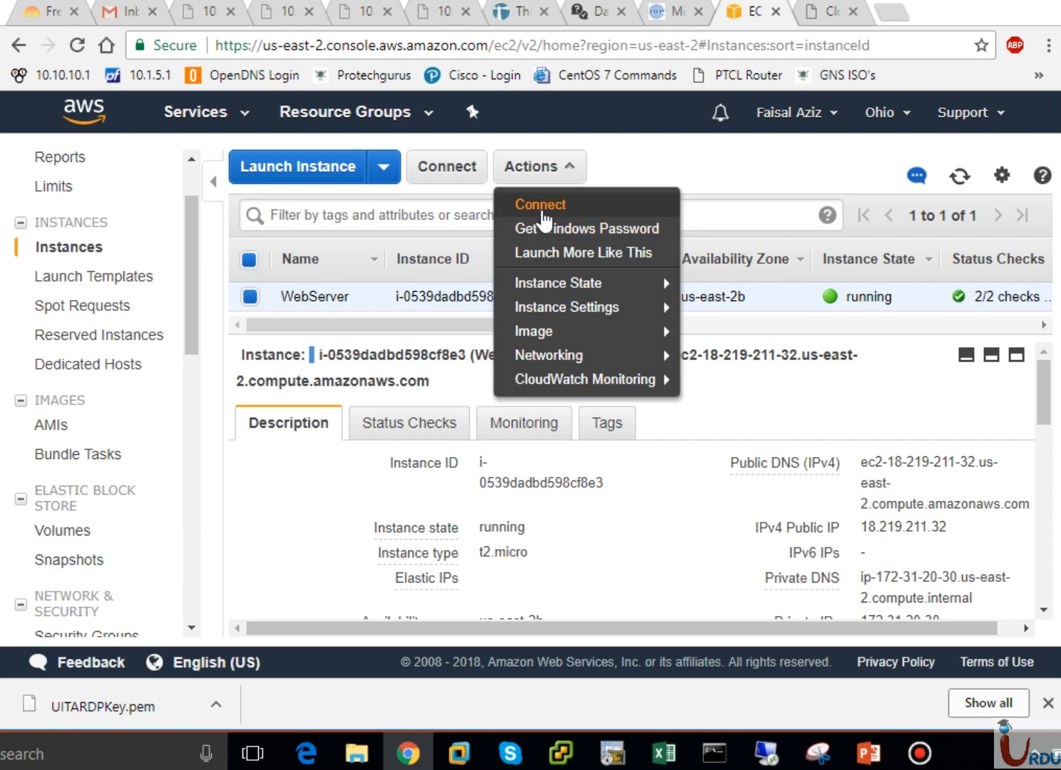
click(541, 207)
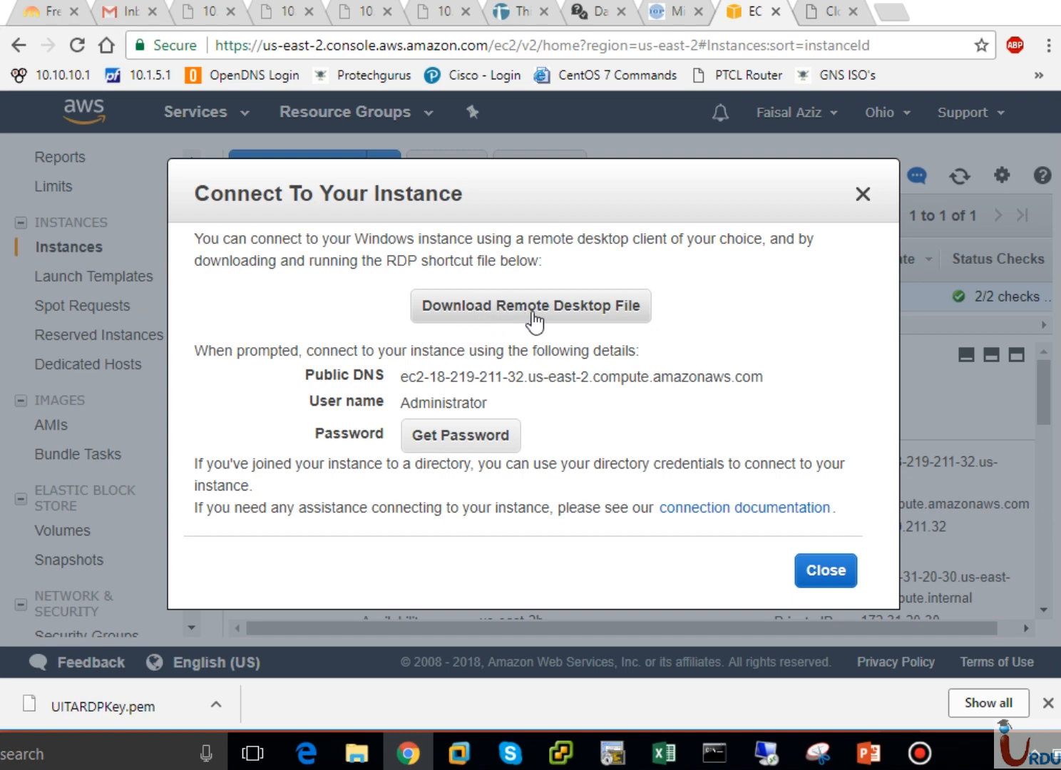
click(563, 318)
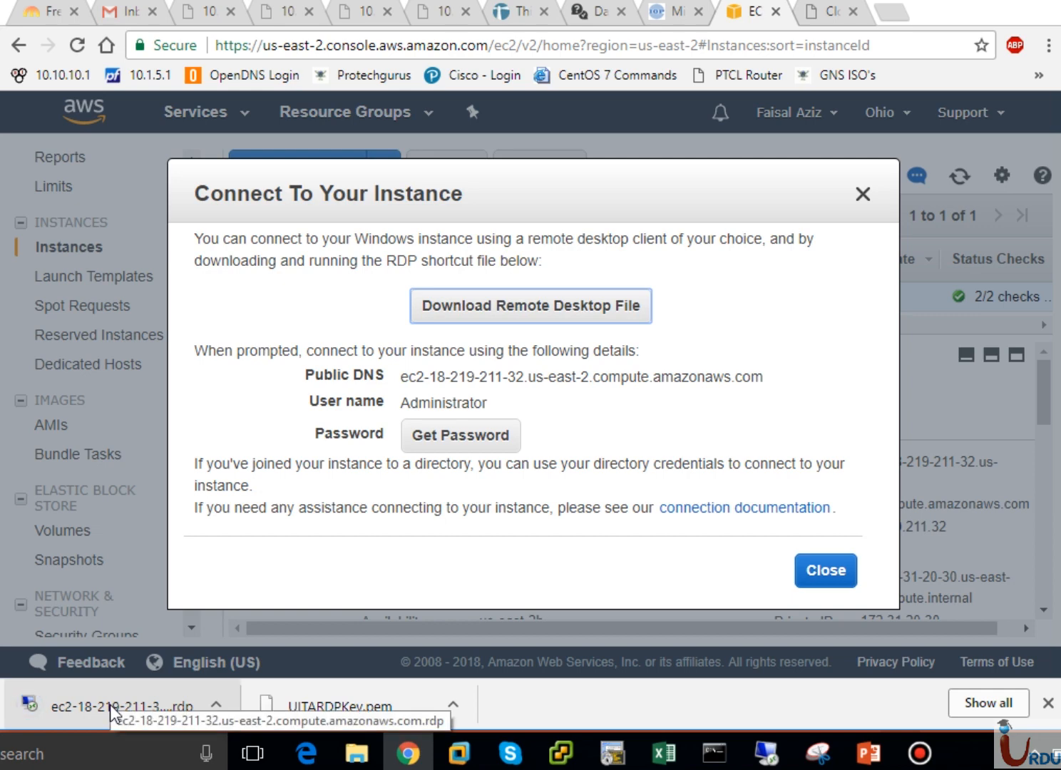
click(461, 439)
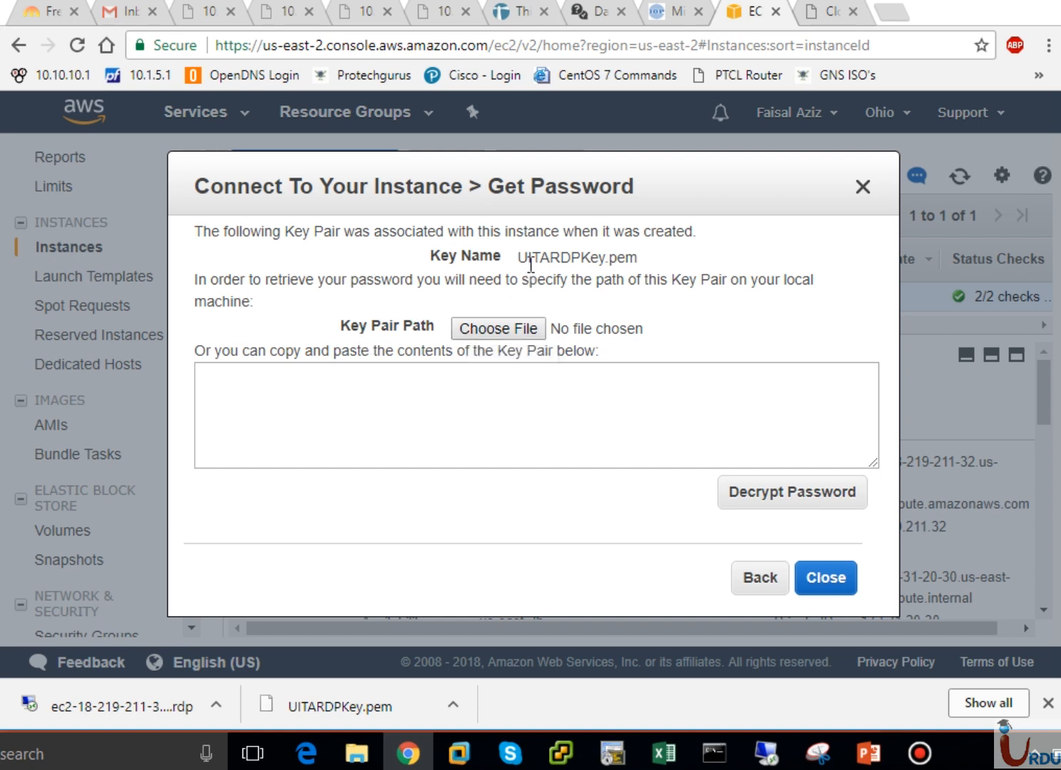
- Load UITARDPKey.pem from the Downloads folder into the Get Password form
drag(521, 258, 638, 249)
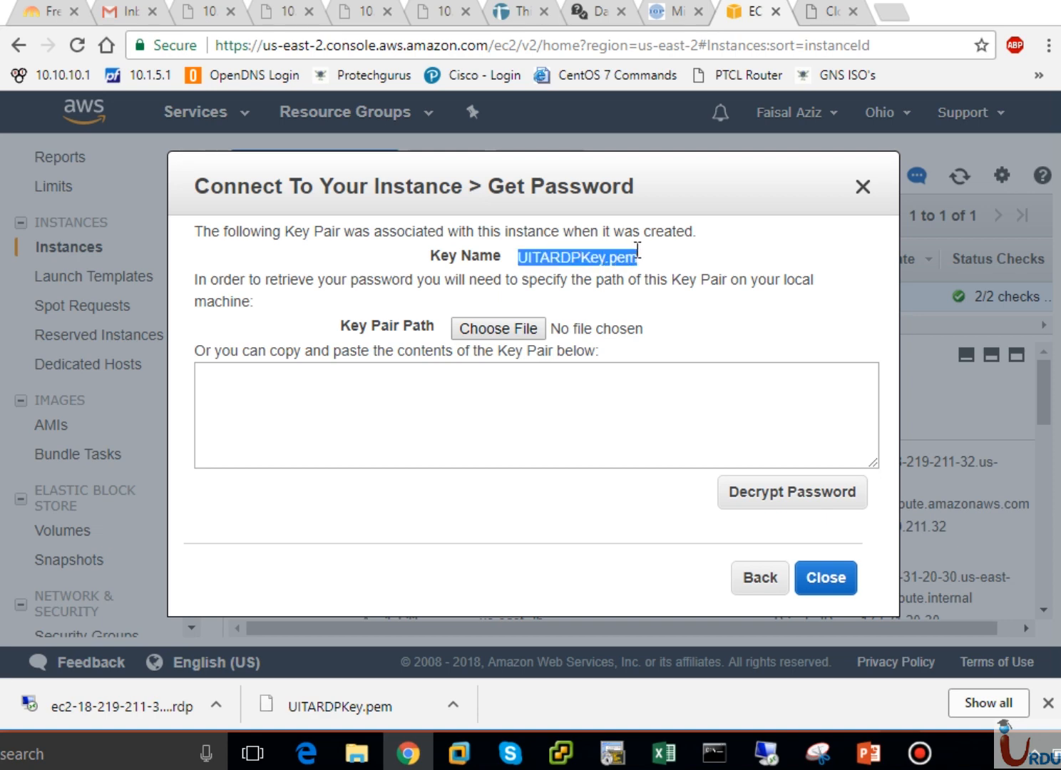
click(637, 249)
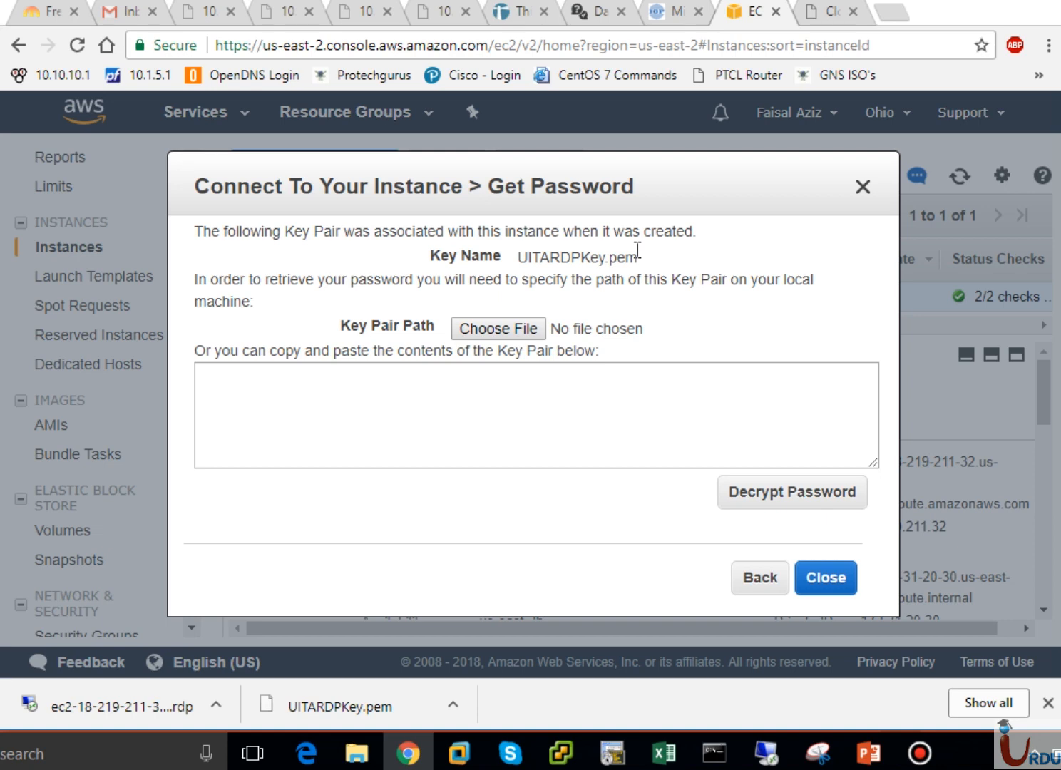
click(513, 330)
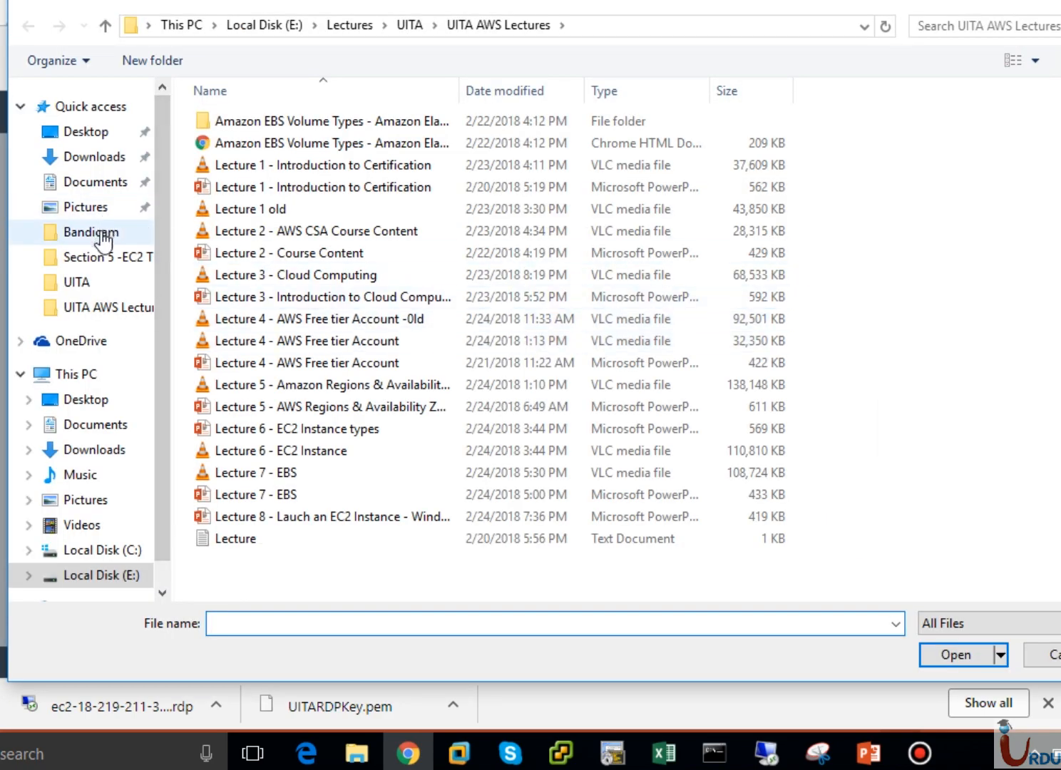
click(85, 378)
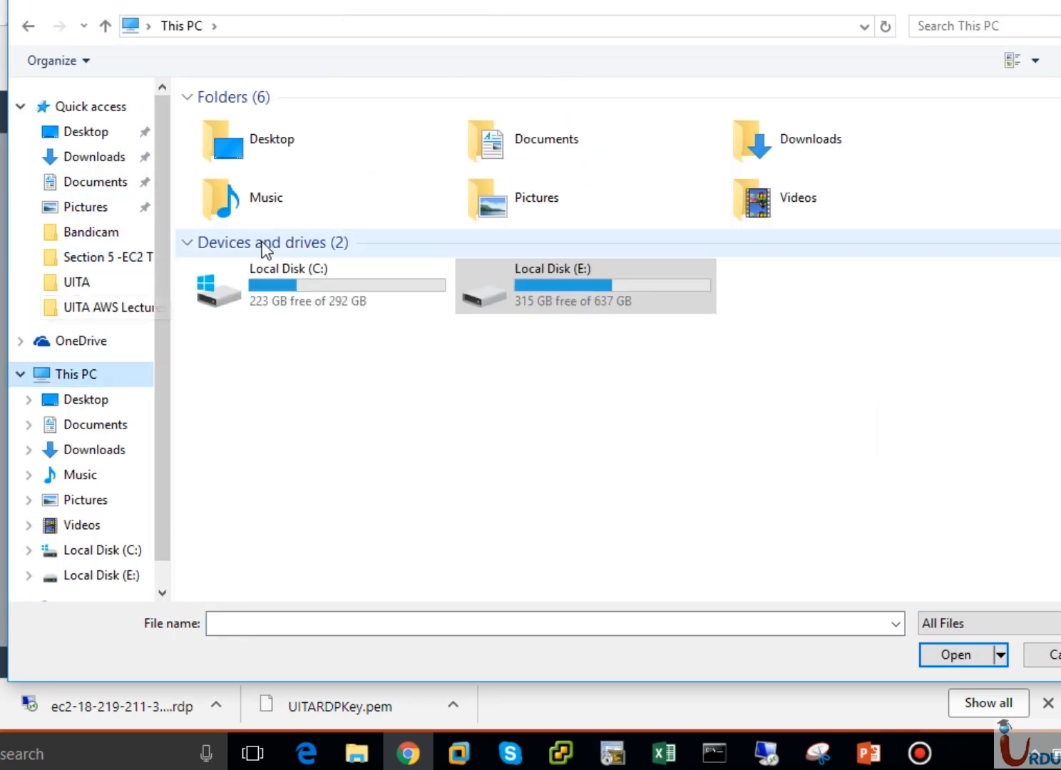
click(82, 164)
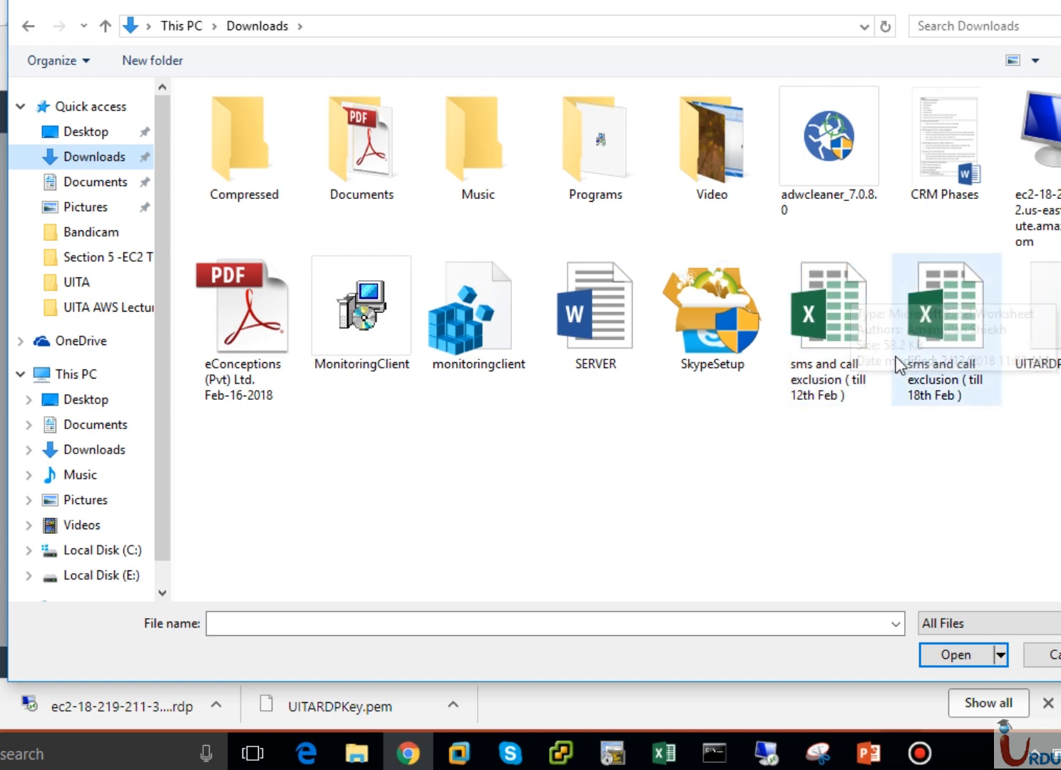
drag(1048, 360, 568, 542)
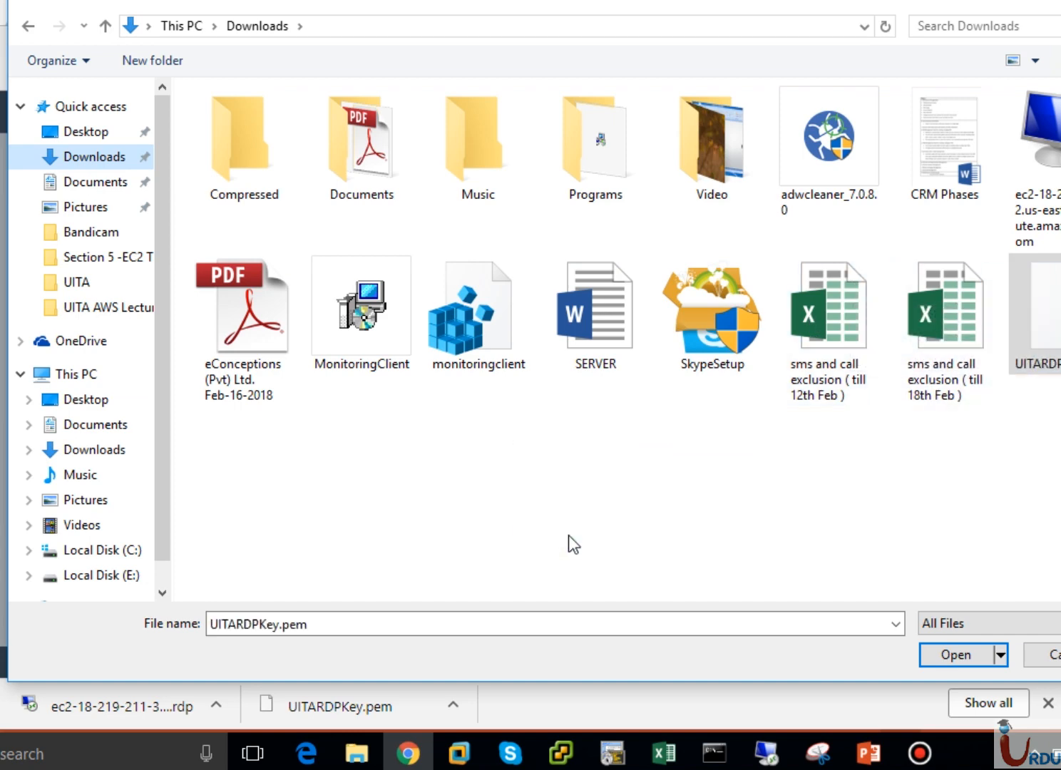
click(962, 659)
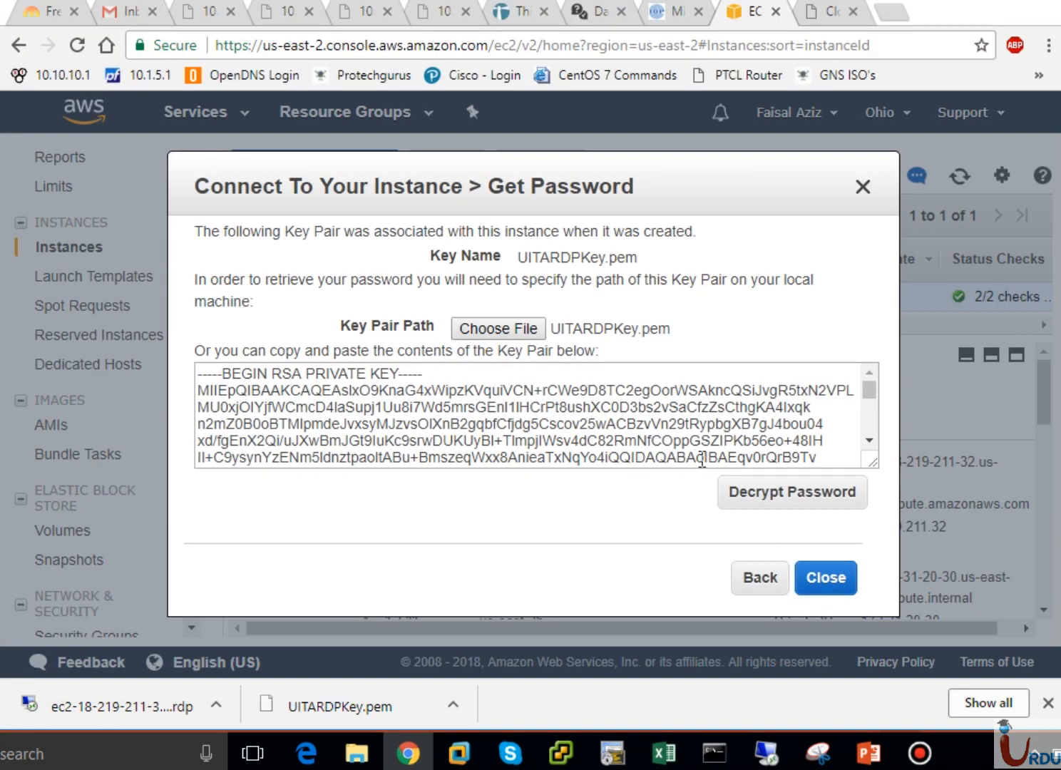
- Decrypt the Administrator password, copy it, and close the connection details
click(776, 493)
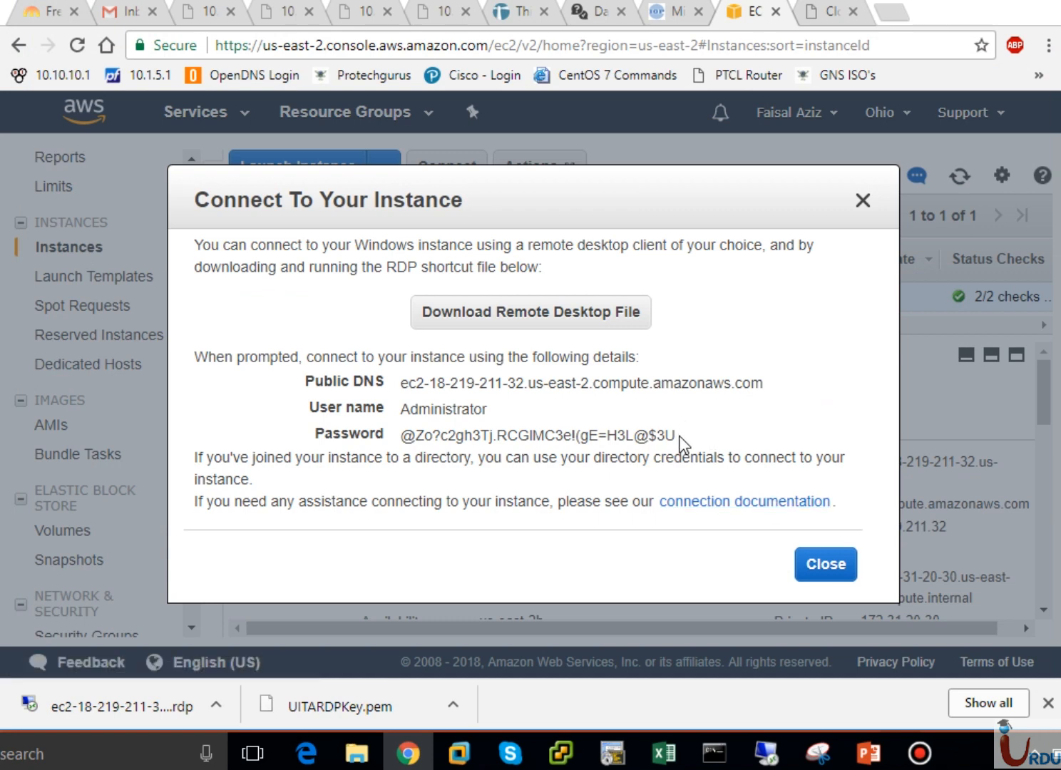
drag(678, 436, 400, 446)
key(ctrl+c)
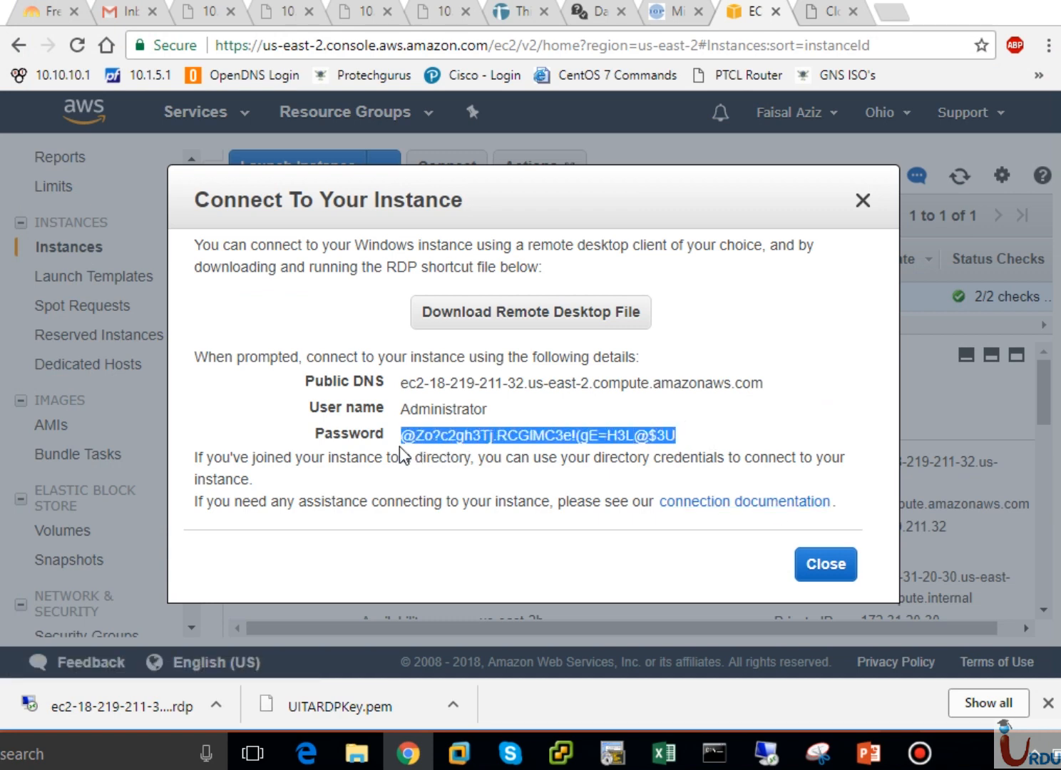
click(812, 570)
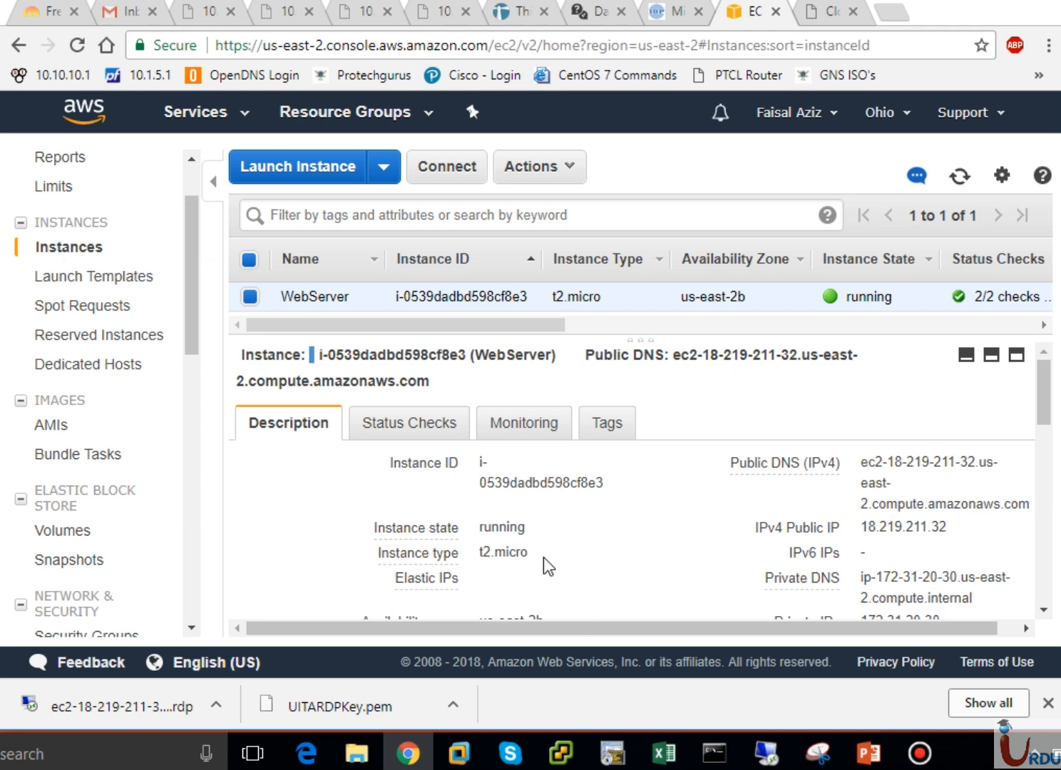
- Search the copied password in a new tab, then return to the EC2 console tab
click(891, 12)
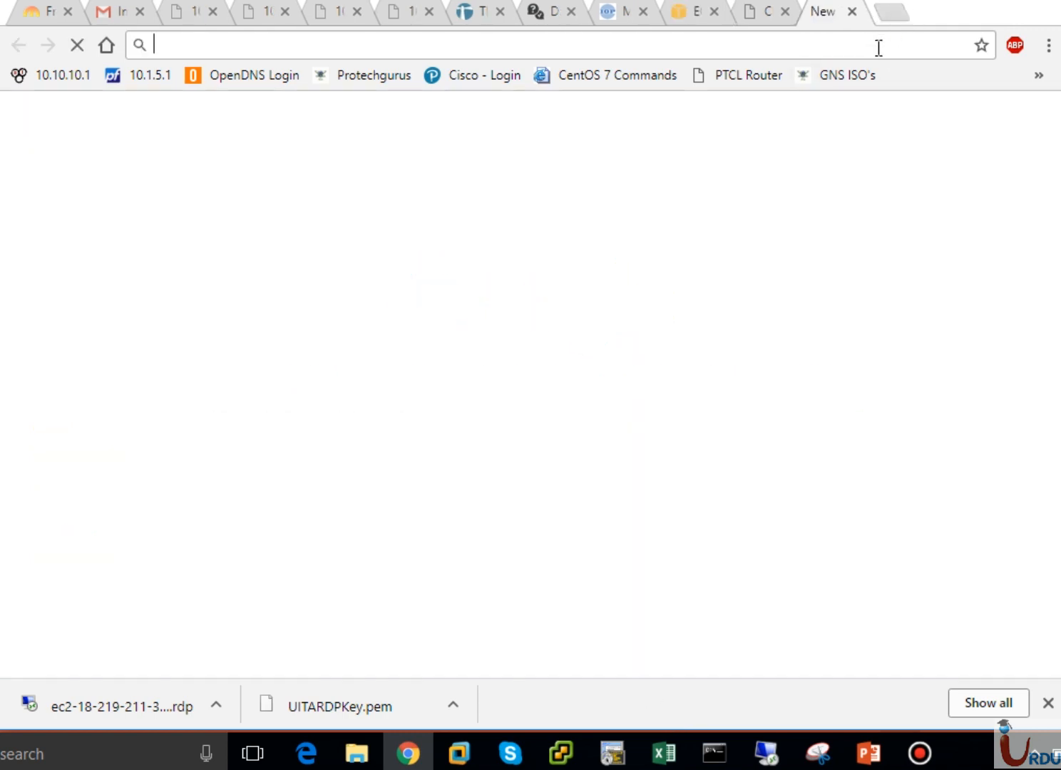
key(ctrl+v)
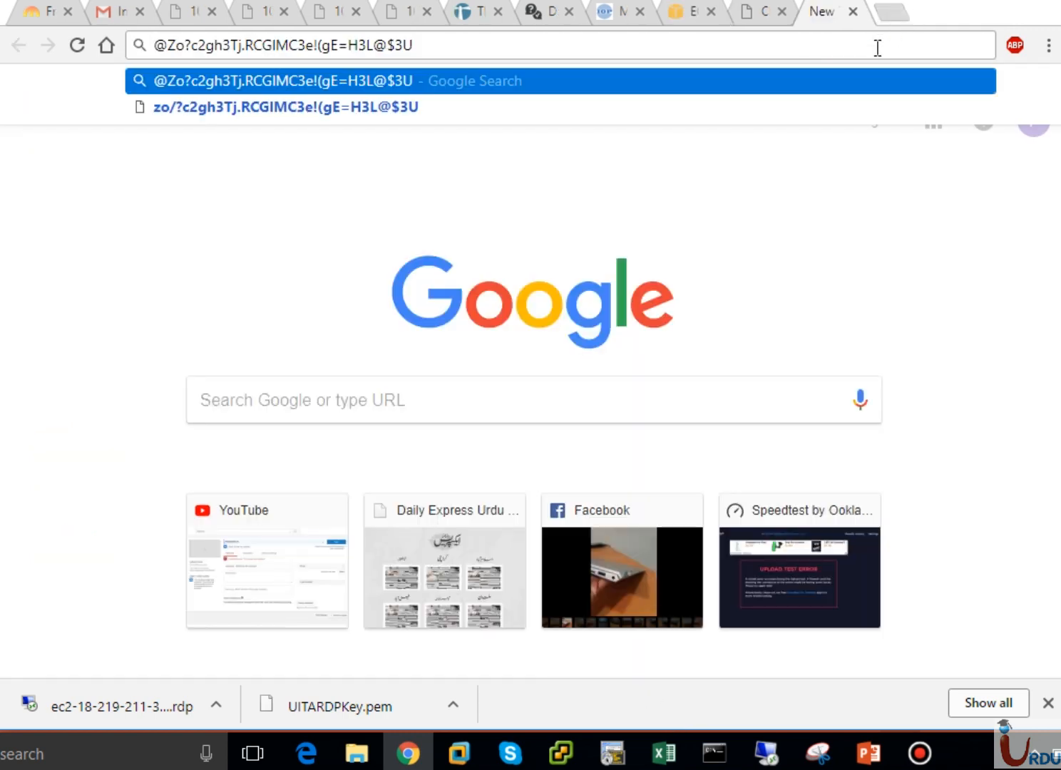
key(Return)
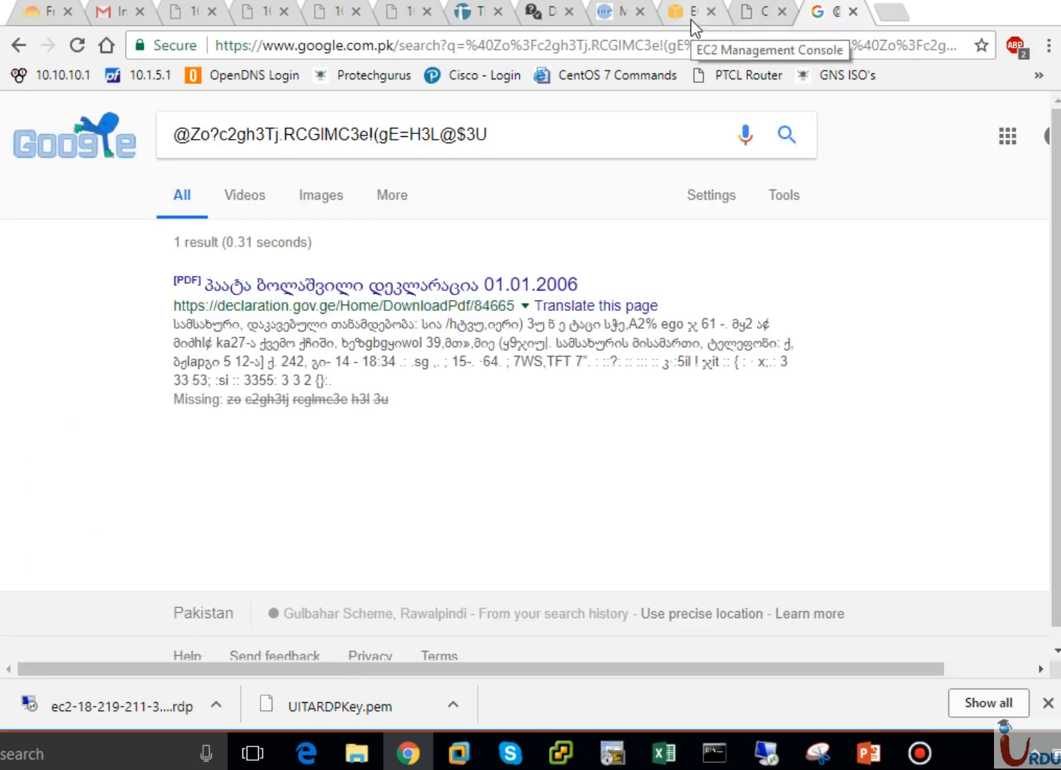
click(691, 22)
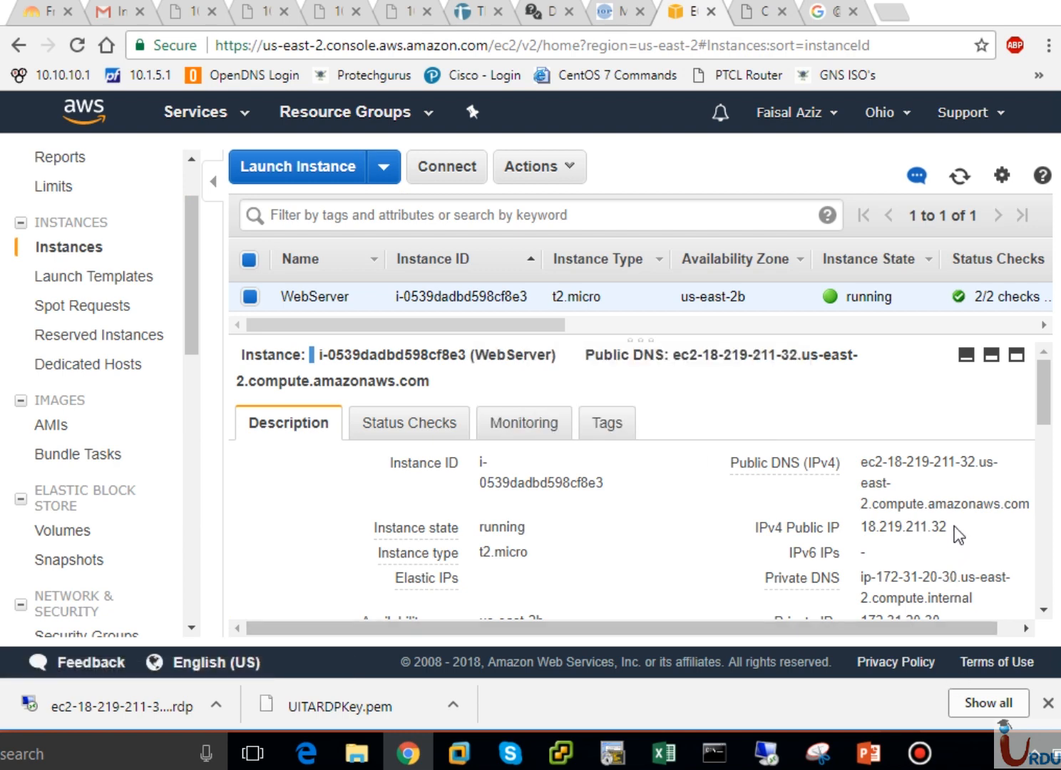
- Copy the public IP 18.219.211.32 into Remote Desktop Connection's Computer field and connect
drag(953, 531, 864, 536)
key(ctrl+c)
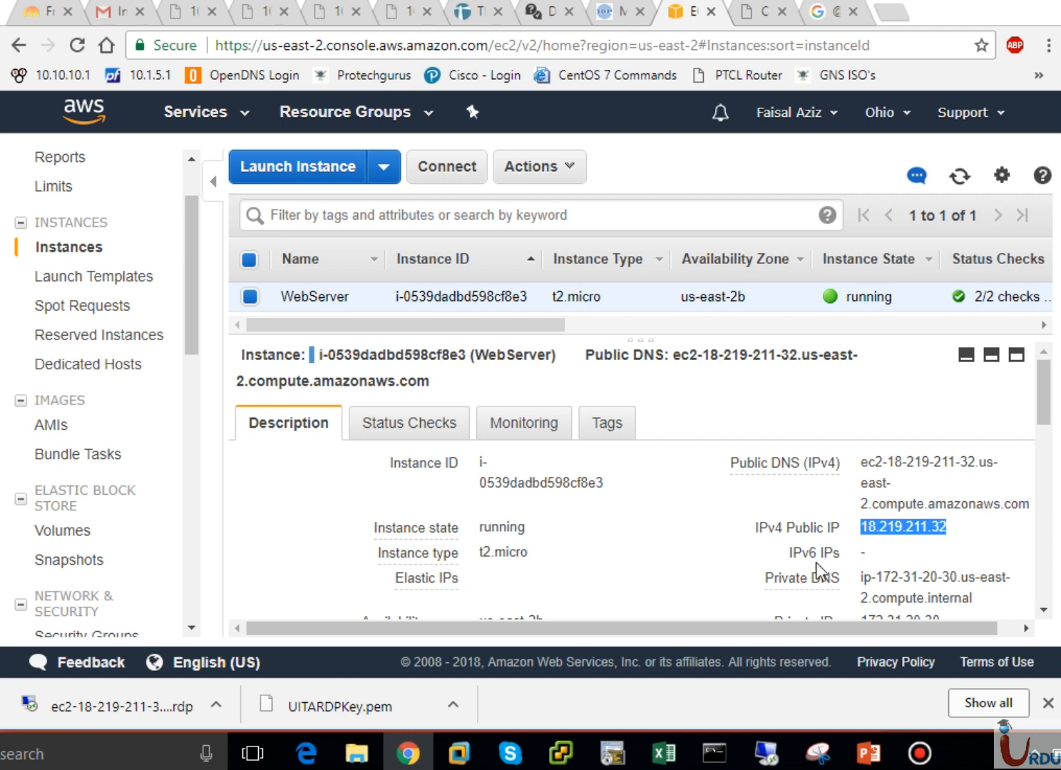
click(765, 753)
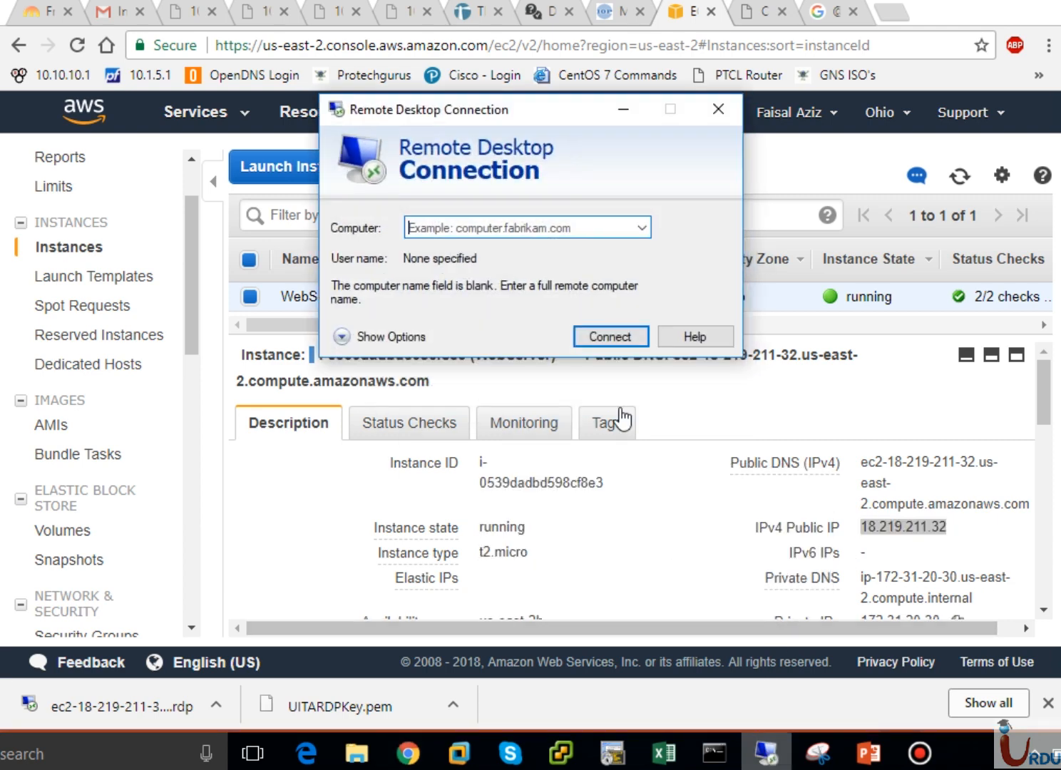
click(493, 224)
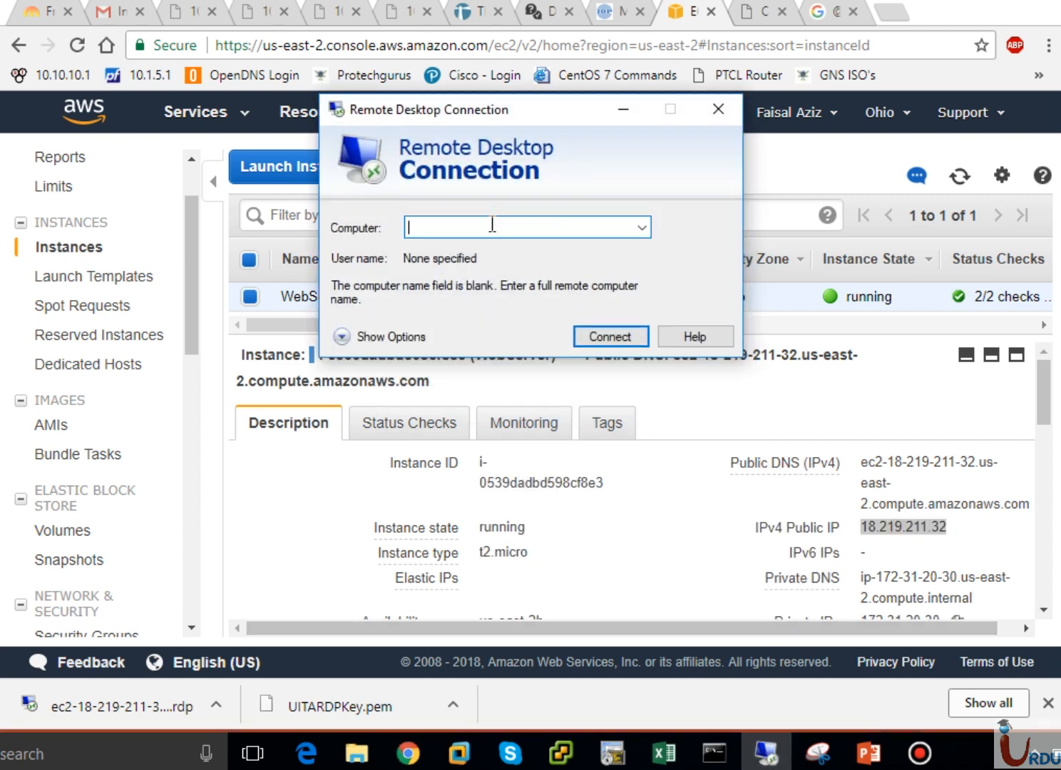
key(ctrl+v)
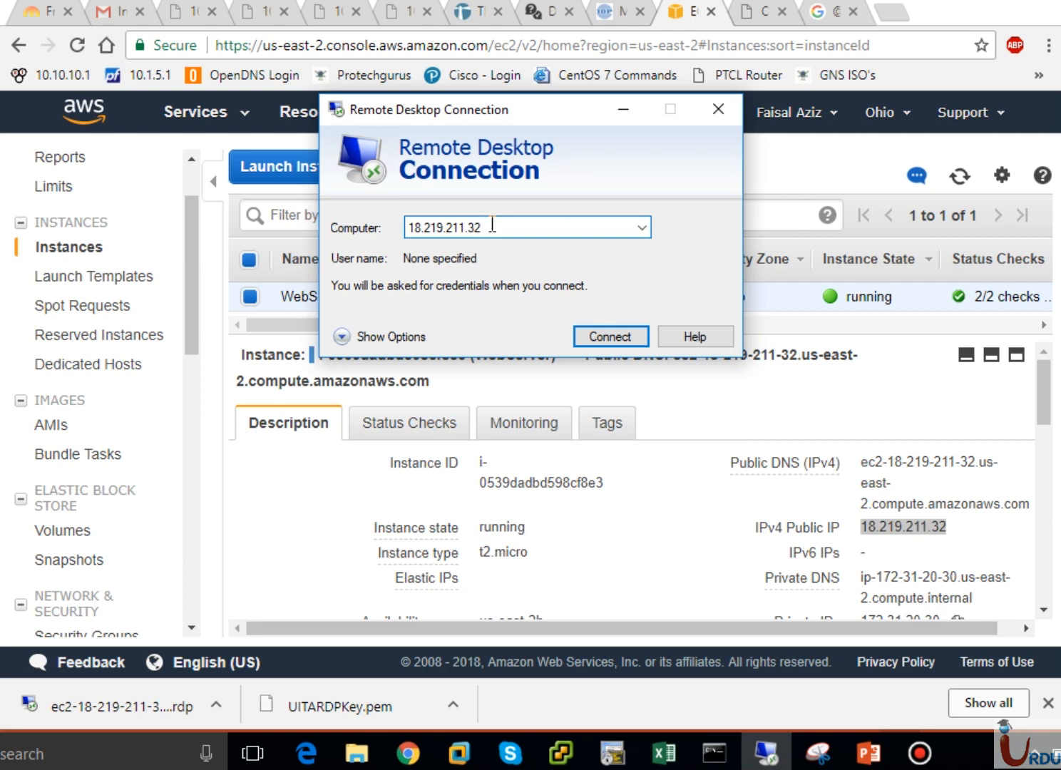
click(588, 339)
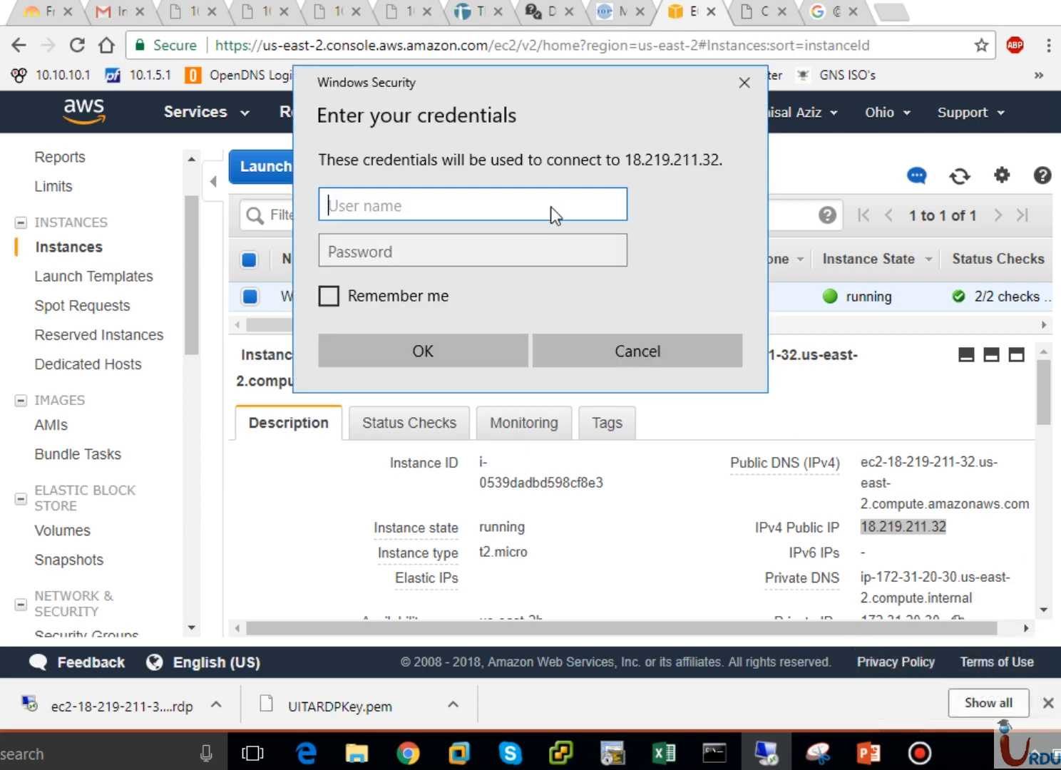
- Enter administrator and the copied password as credentials, submit them, and opt out of future certificate warnings
text(administrator)
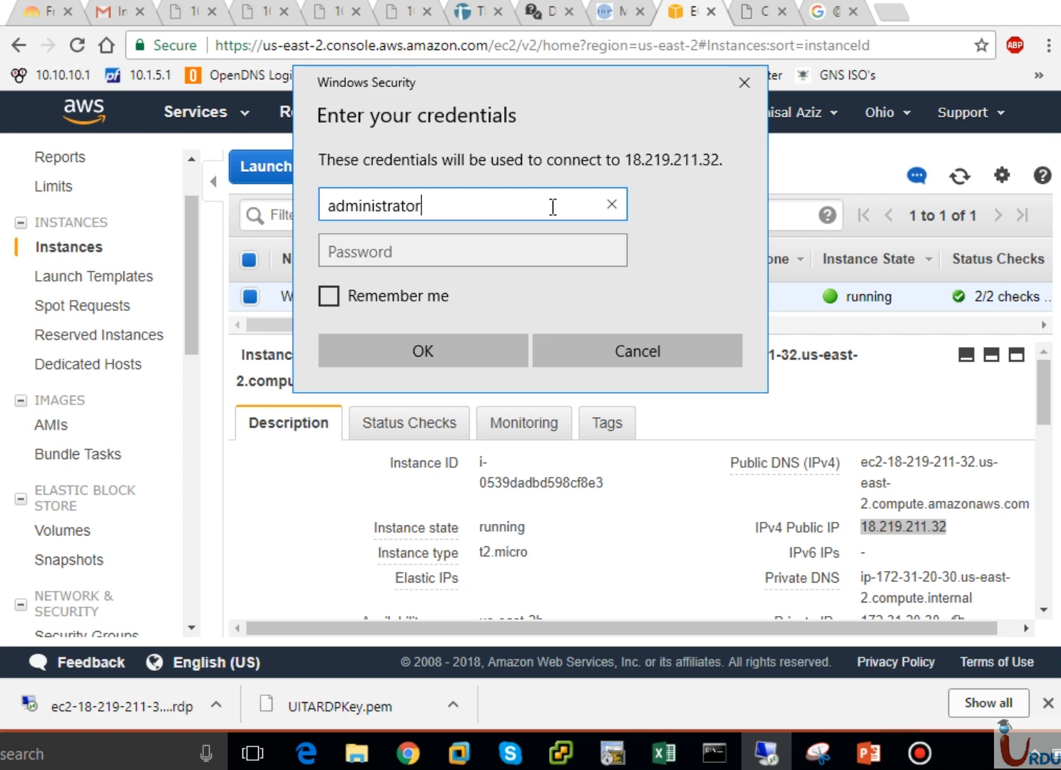
click(546, 254)
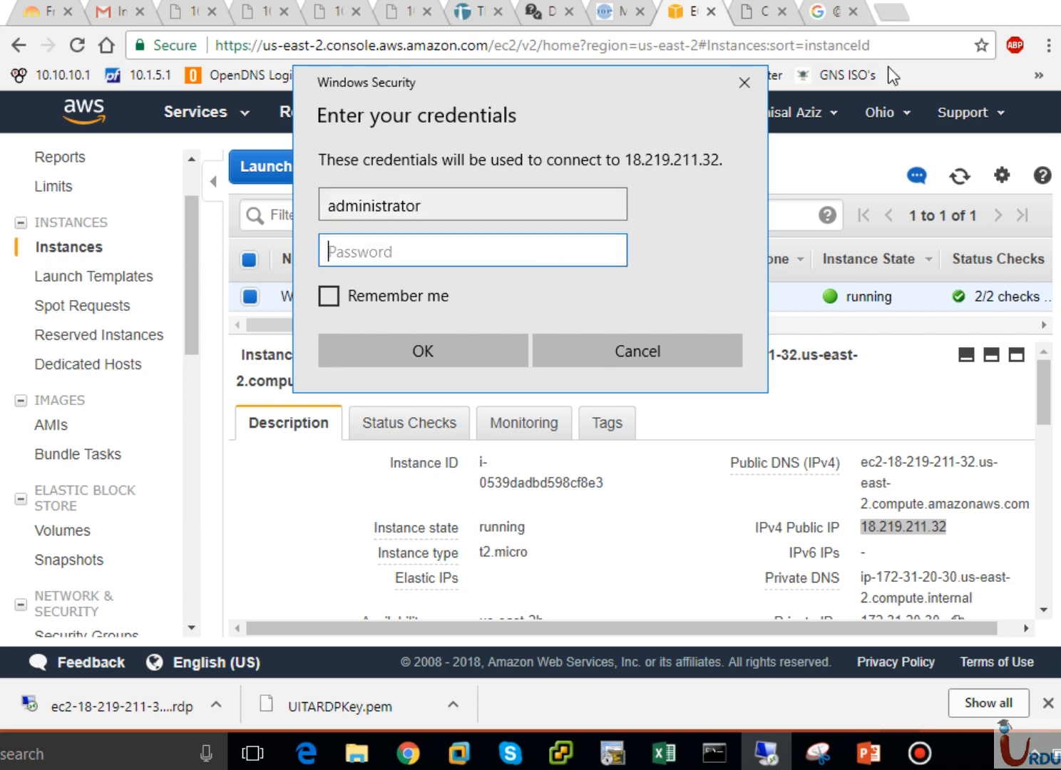
click(833, 19)
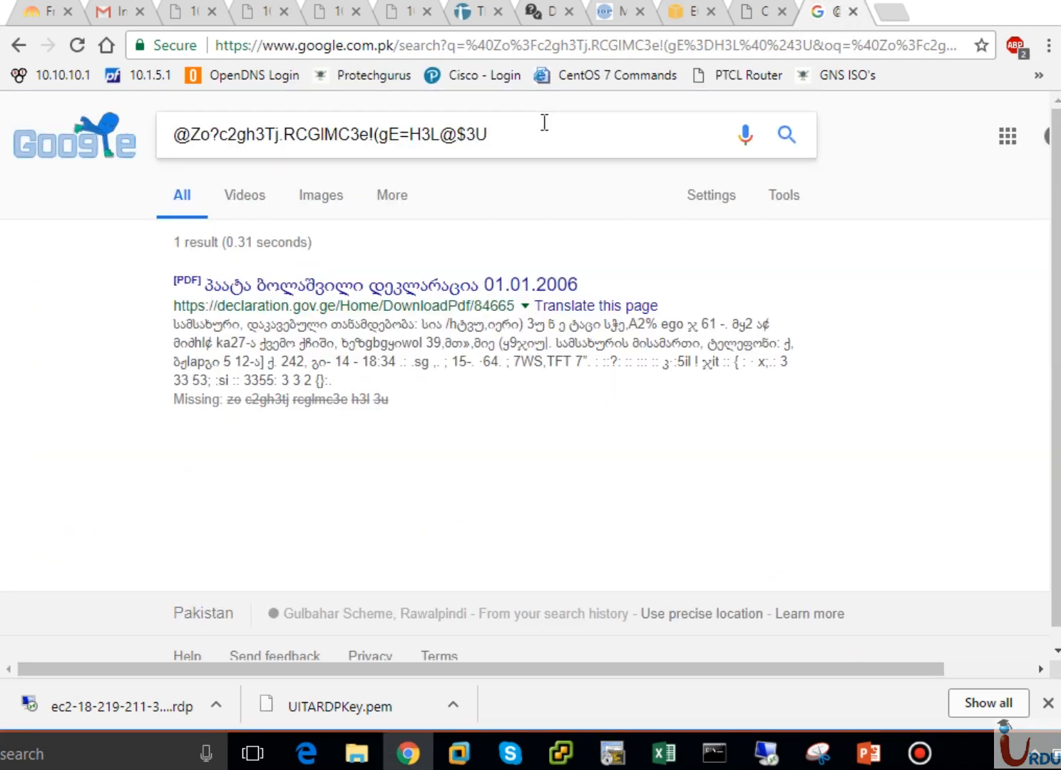
key(ctrl+a)
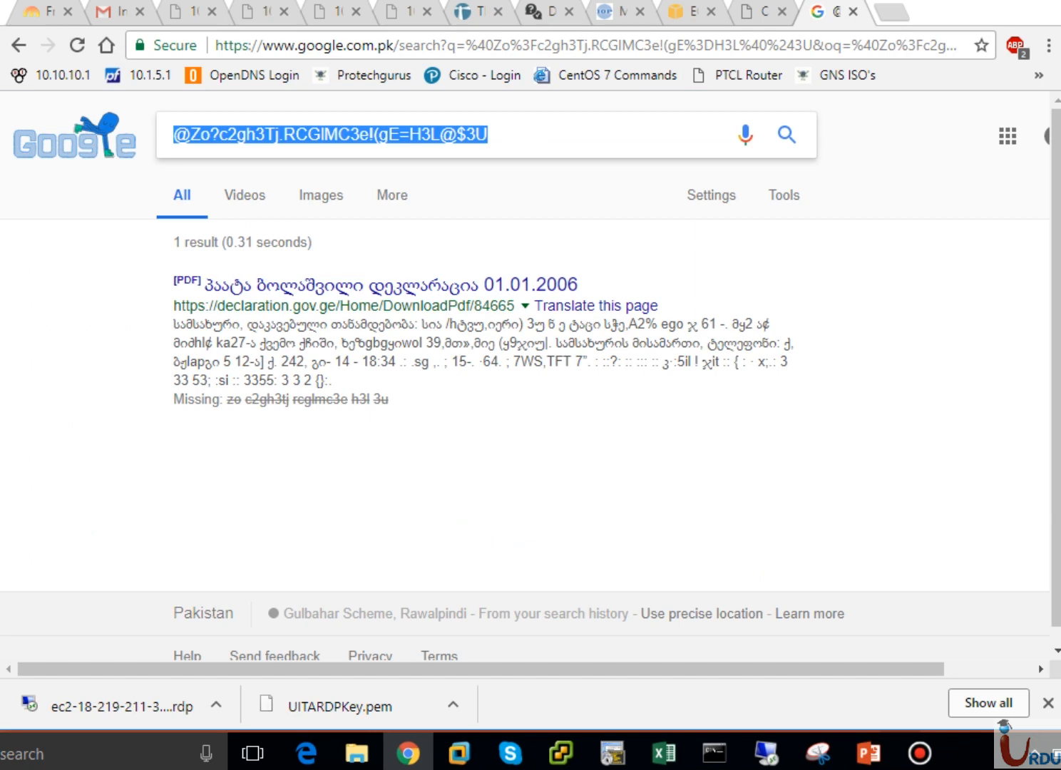
click(687, 15)
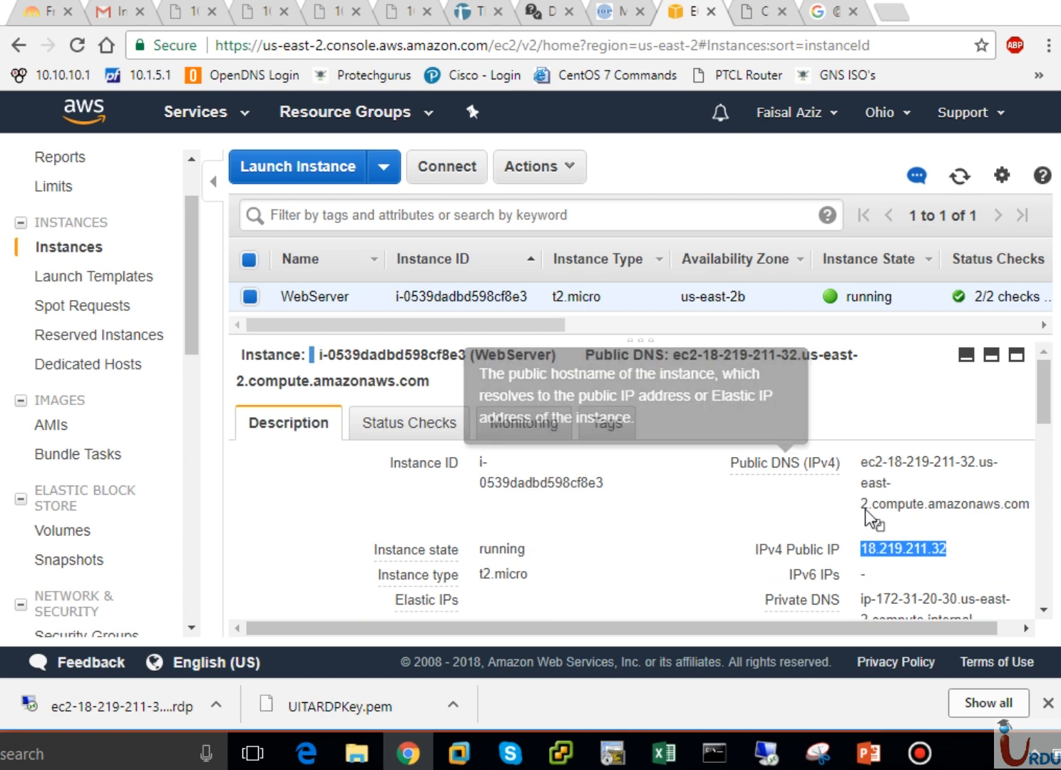
click(768, 754)
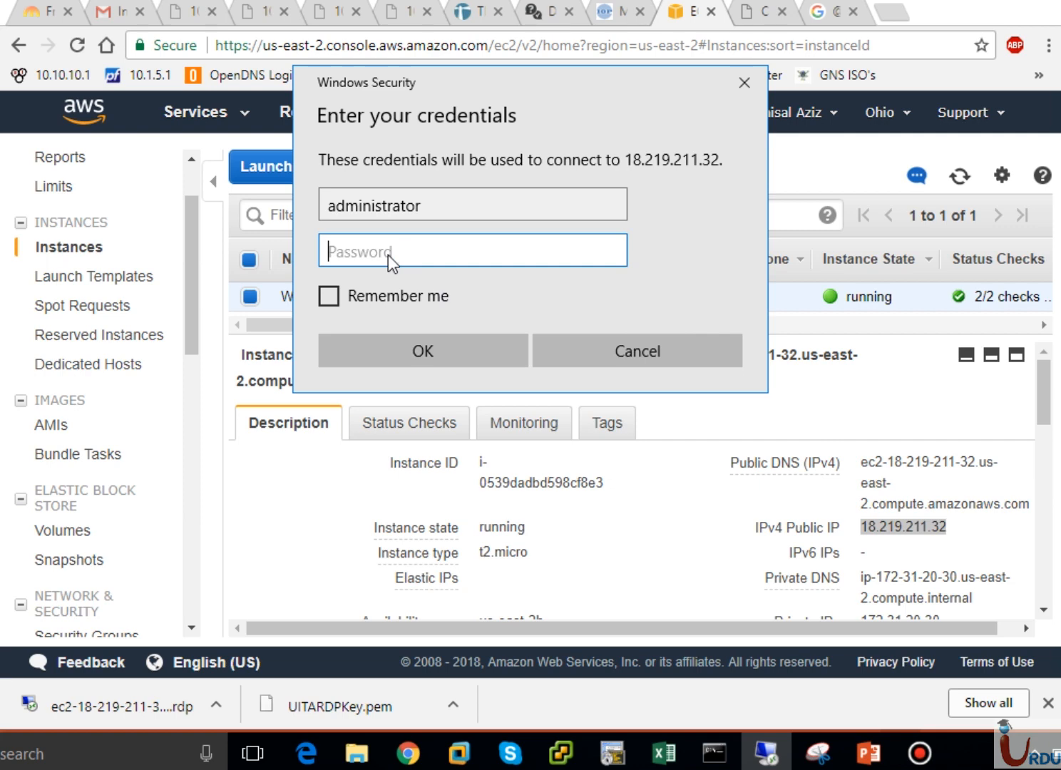
key(ctrl+v)
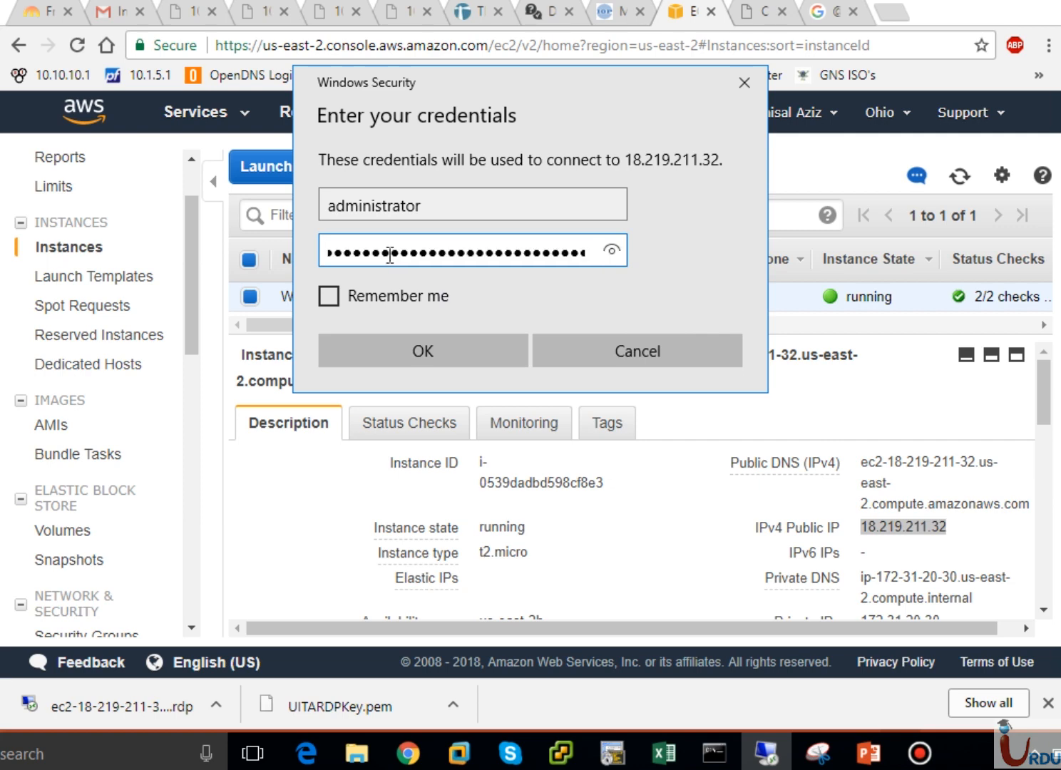
click(406, 347)
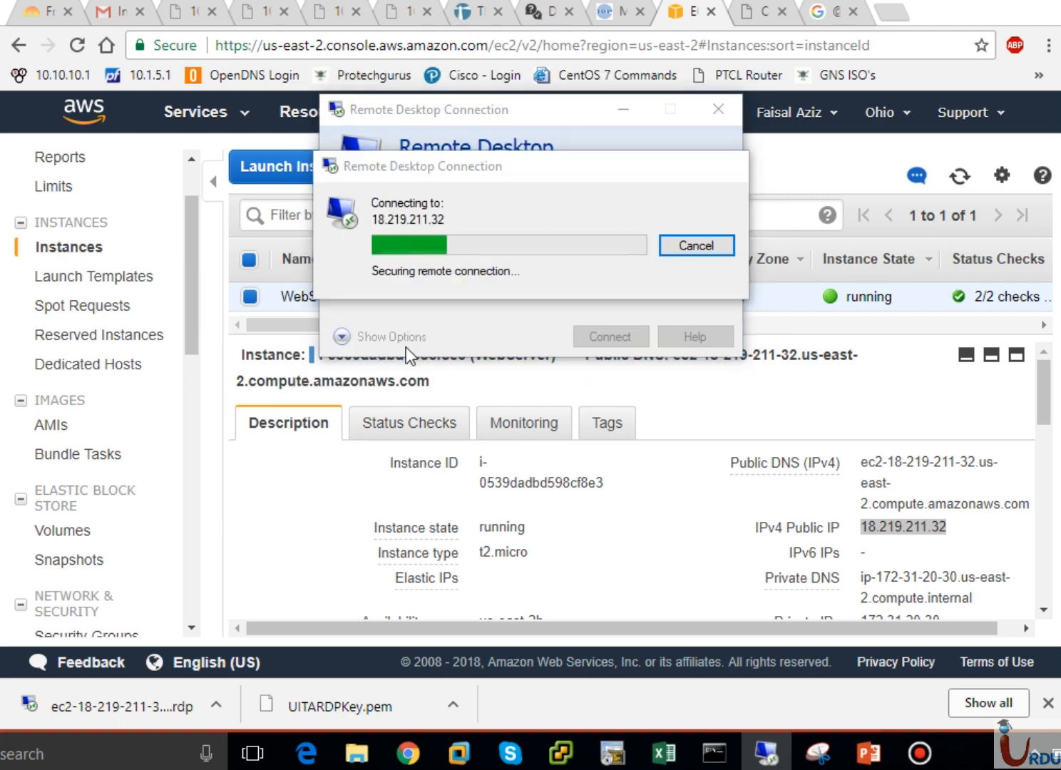
click(425, 374)
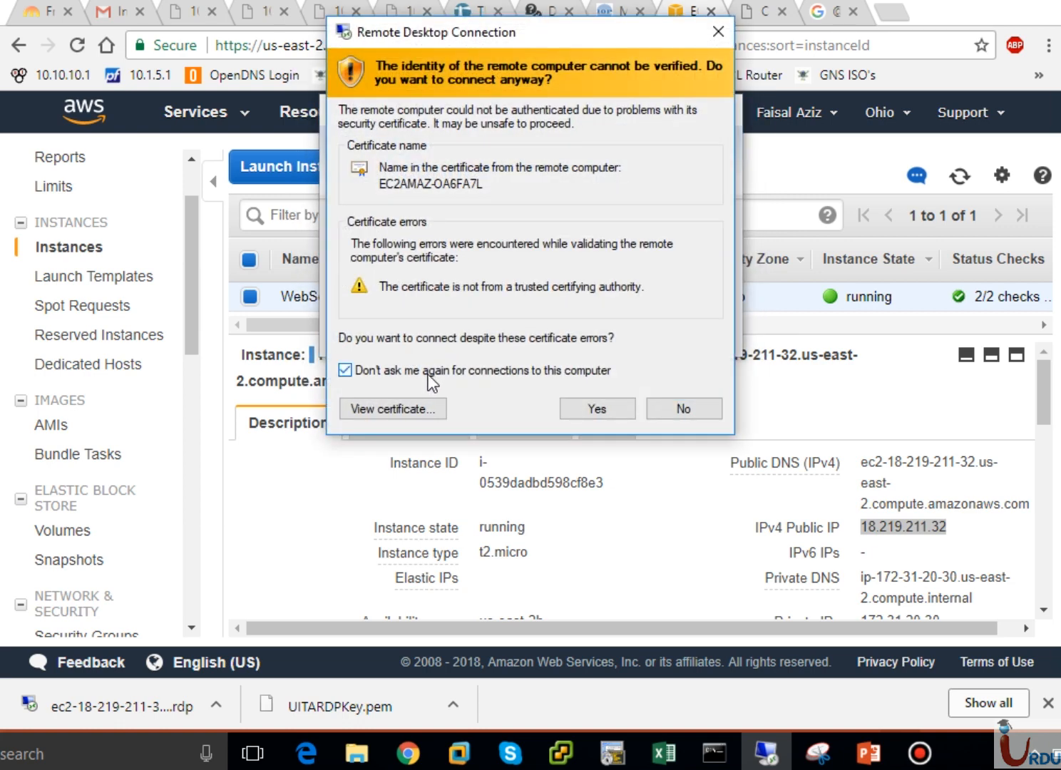
- Accept the untrusted certificate for 18.219.211.32 and proceed with the connection
click(580, 408)
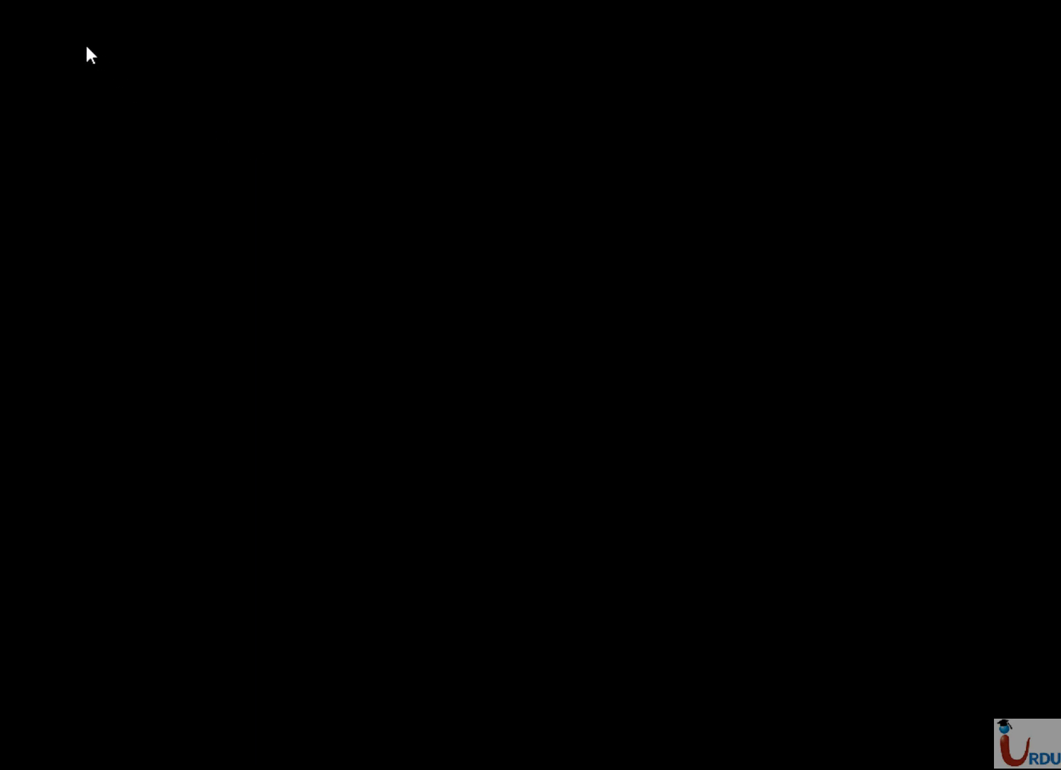
- Hide the screen recorder overlay to reveal the remote desktop
right_click(6, 2)
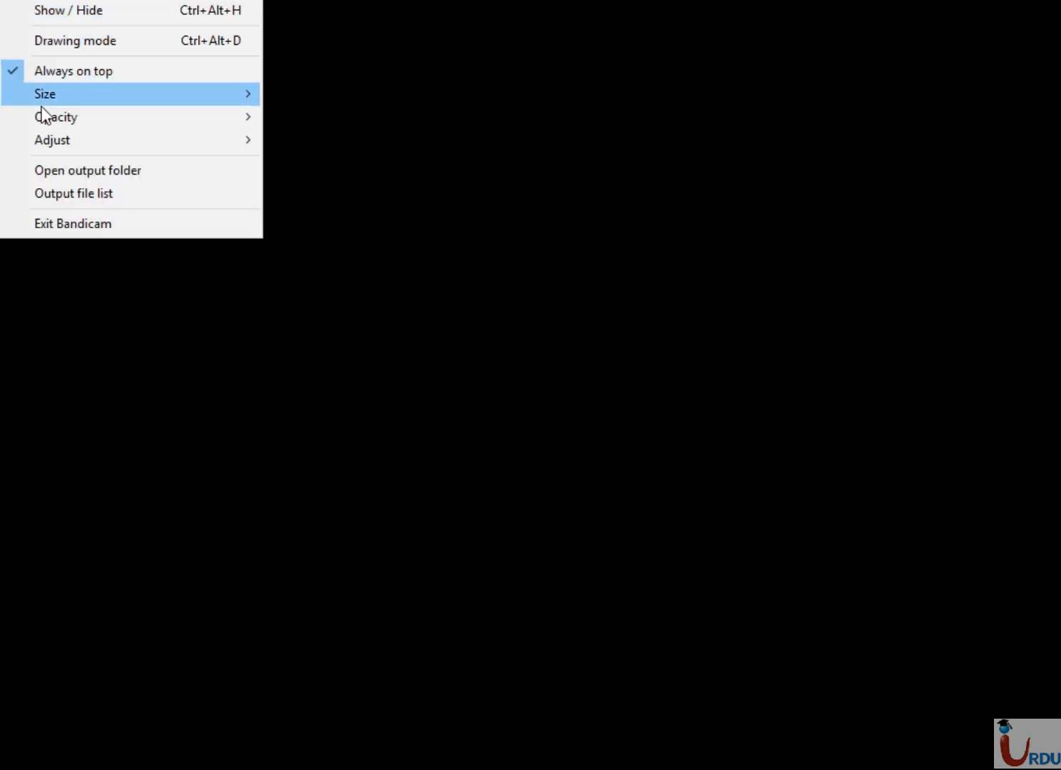
mouse_move(50, 142)
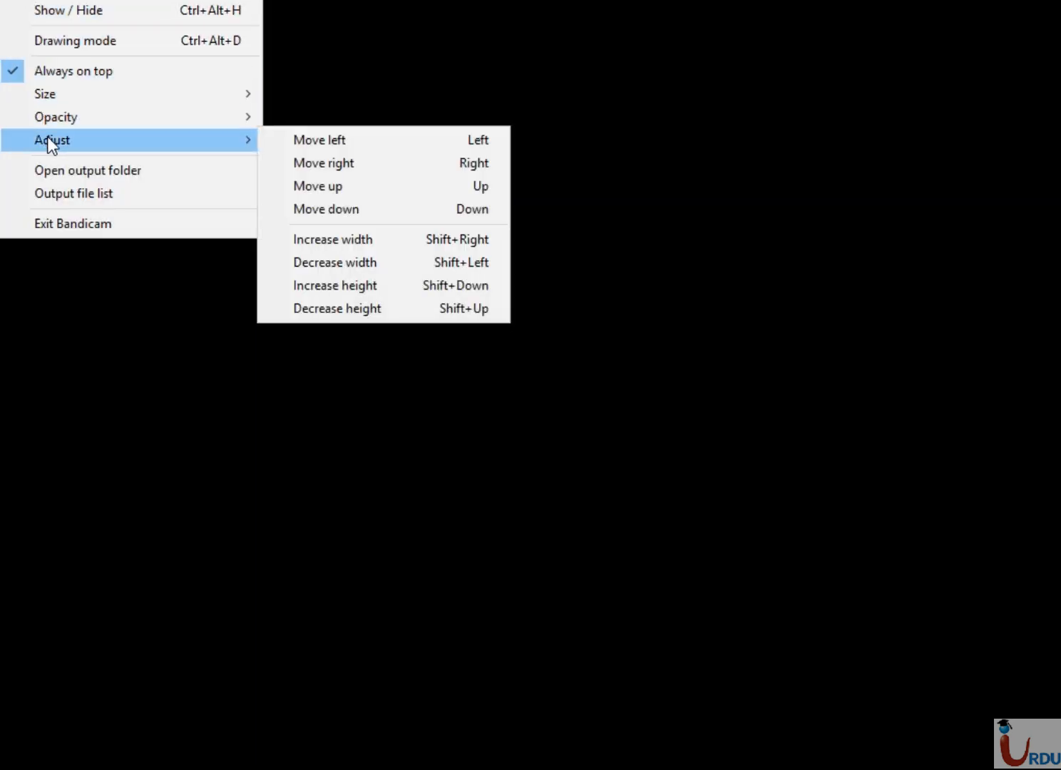
click(82, 10)
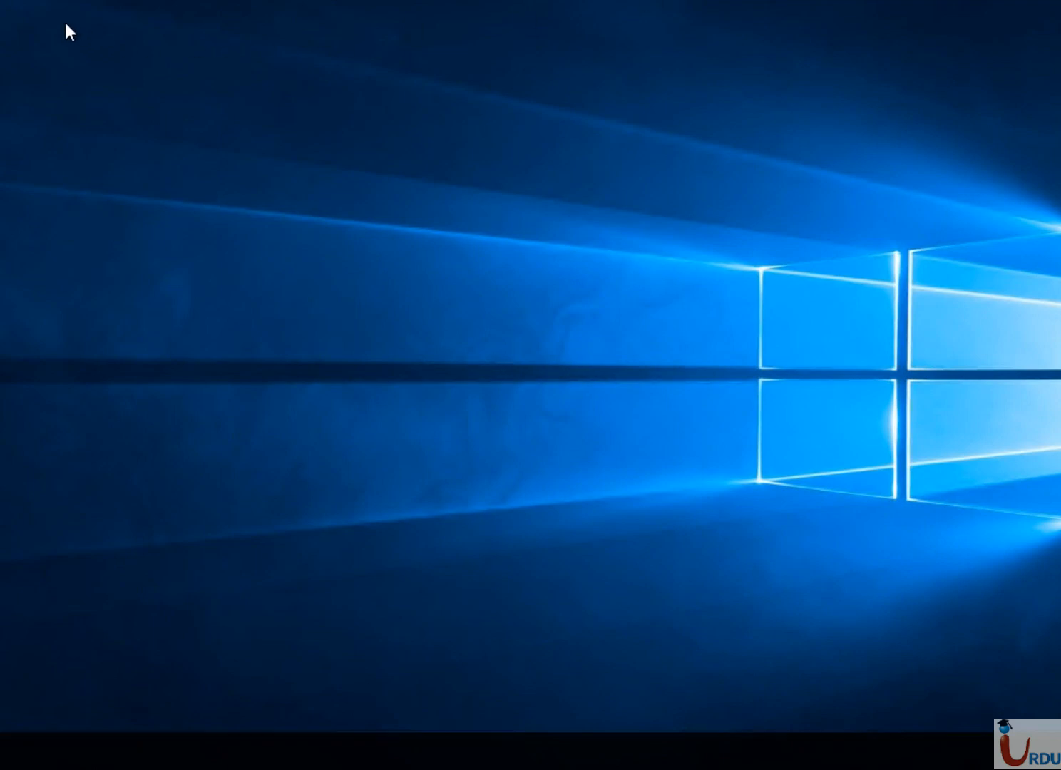
right_click(11, 2)
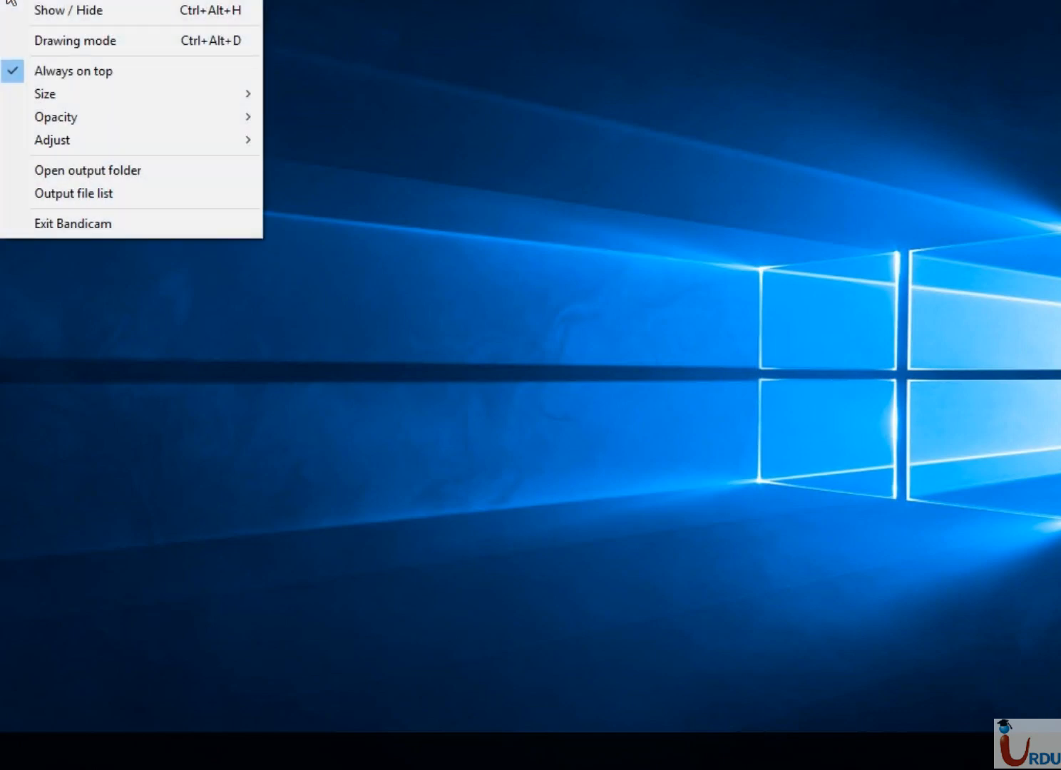
click(398, 107)
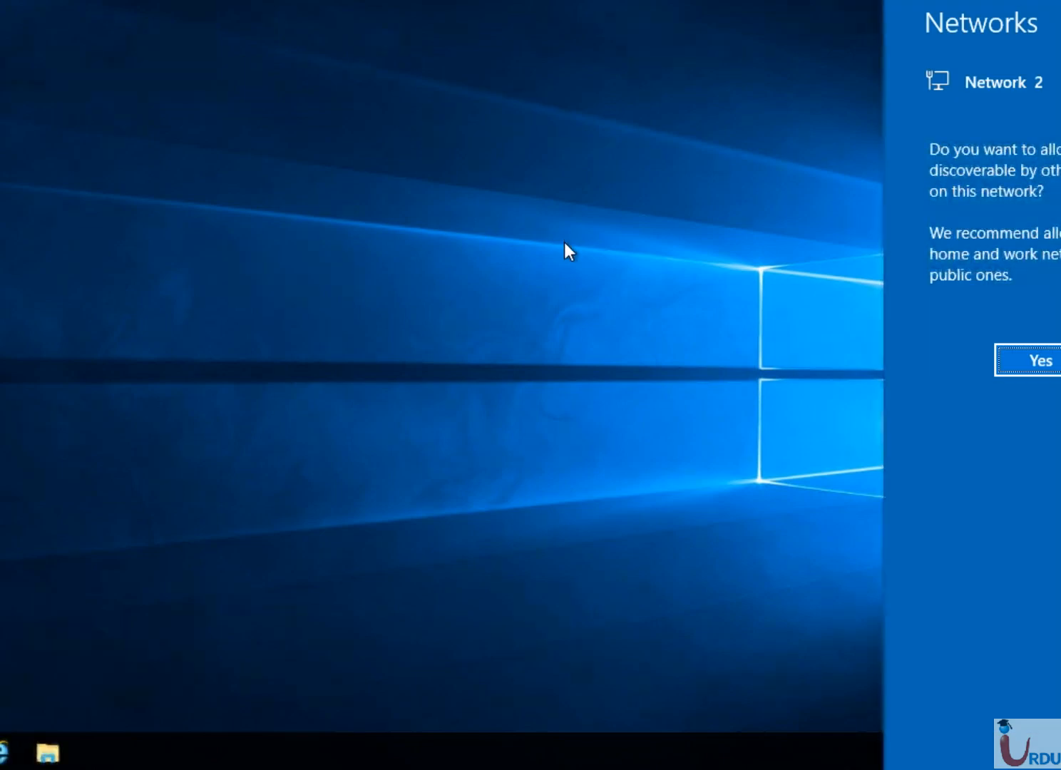
- Dismiss the network discovery prompt and refresh the remote desktop
click(806, 351)
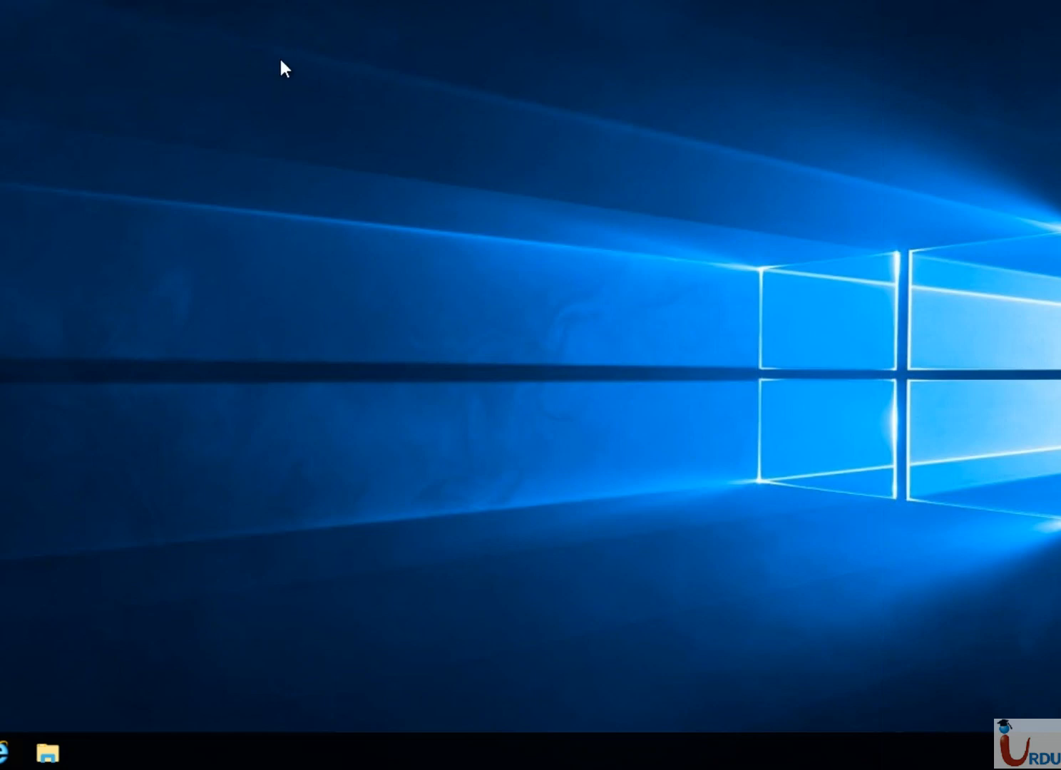
right_click(416, 145)
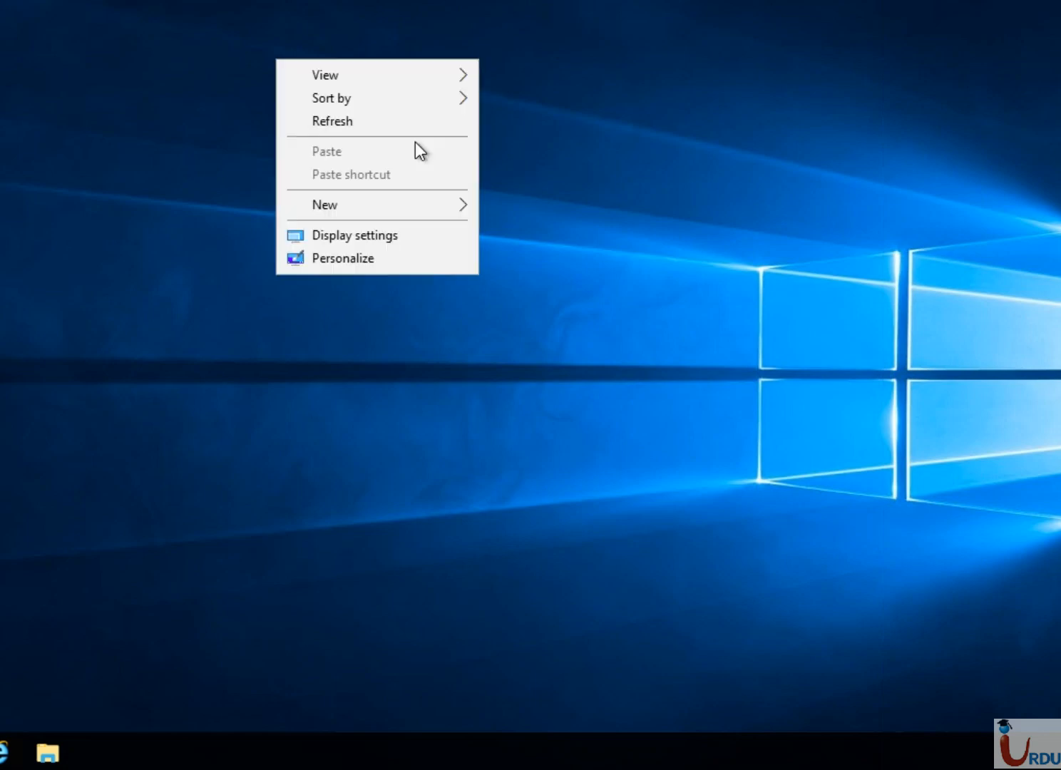
click(347, 125)
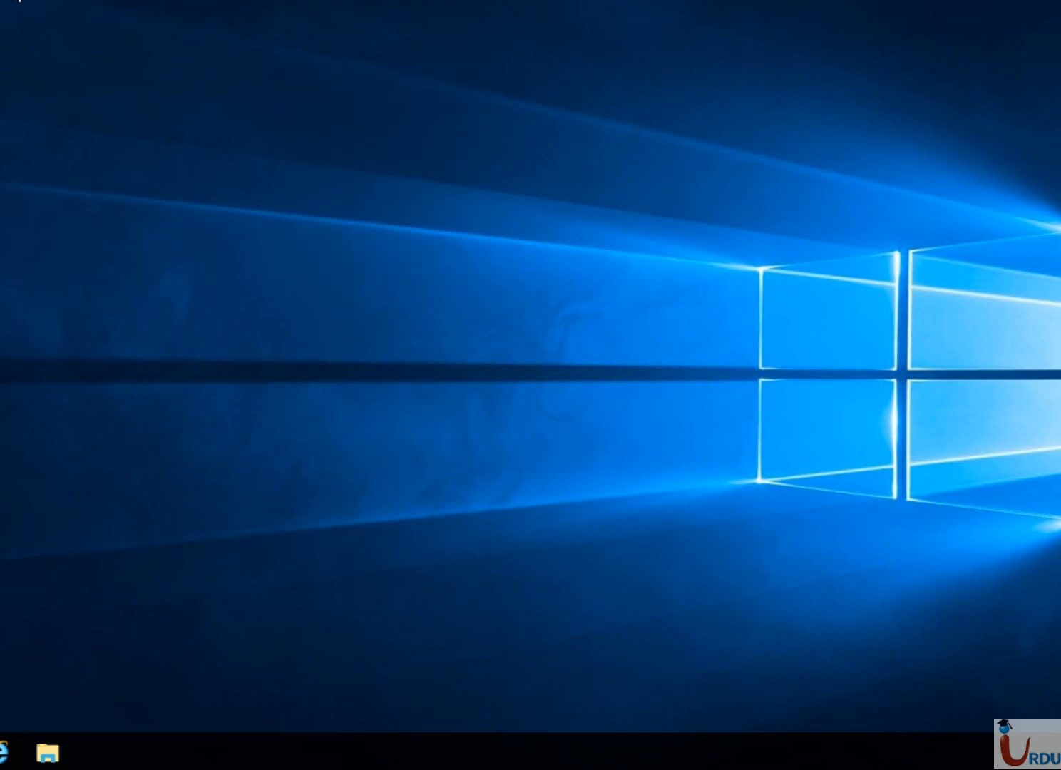
click(12, 0)
click(39, 18)
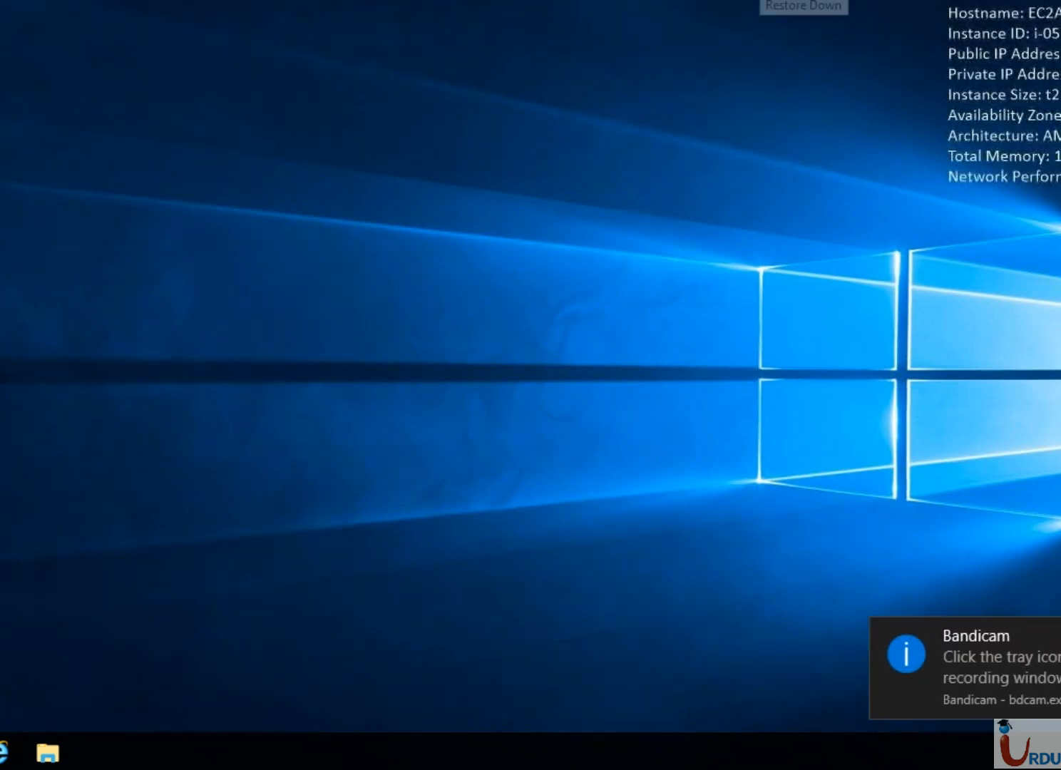
- Restore the full-screen session to a window, then move and enlarge it
click(791, 5)
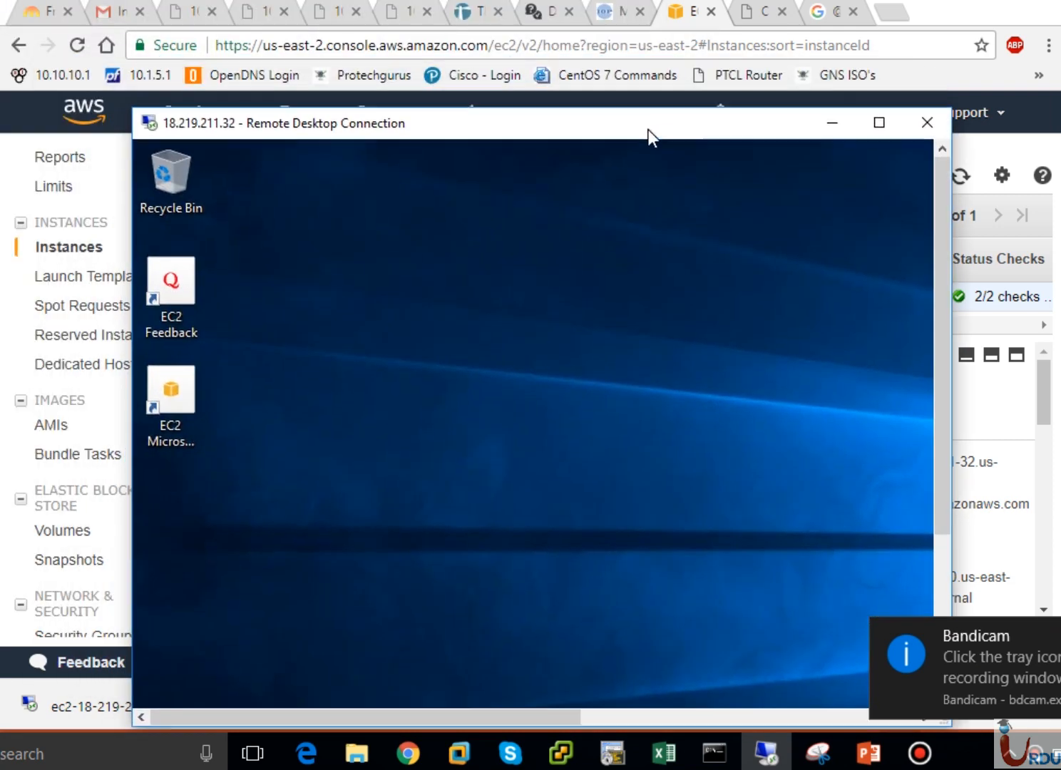
drag(651, 135, 640, 106)
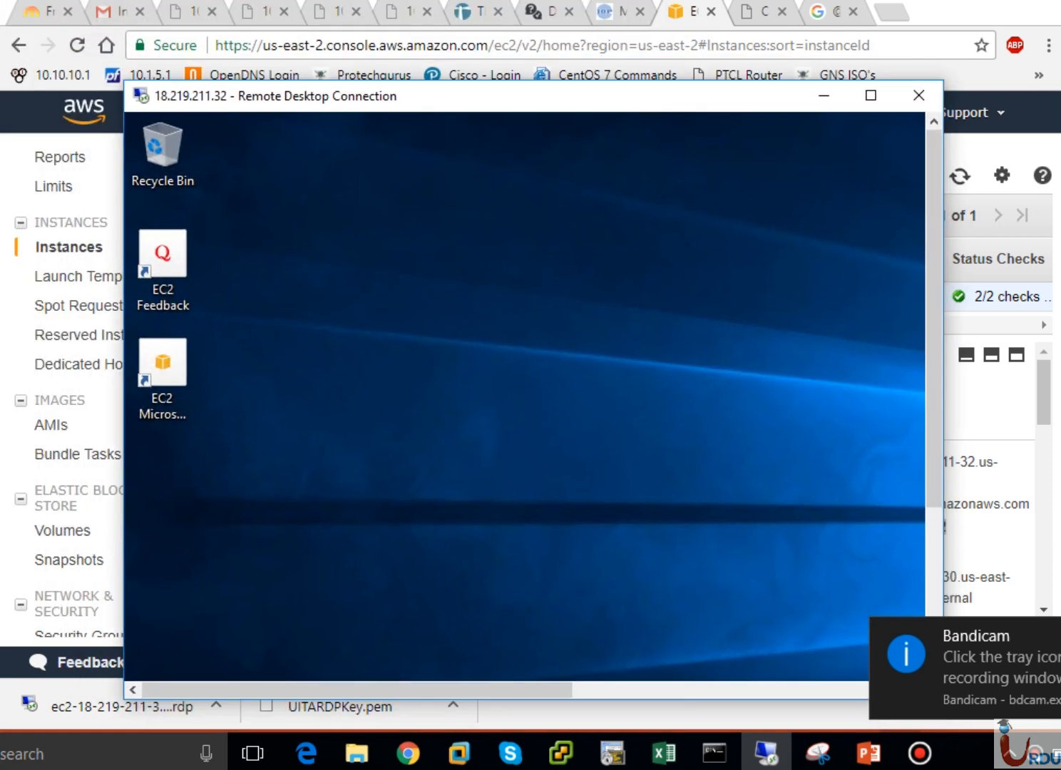
click(1060, 635)
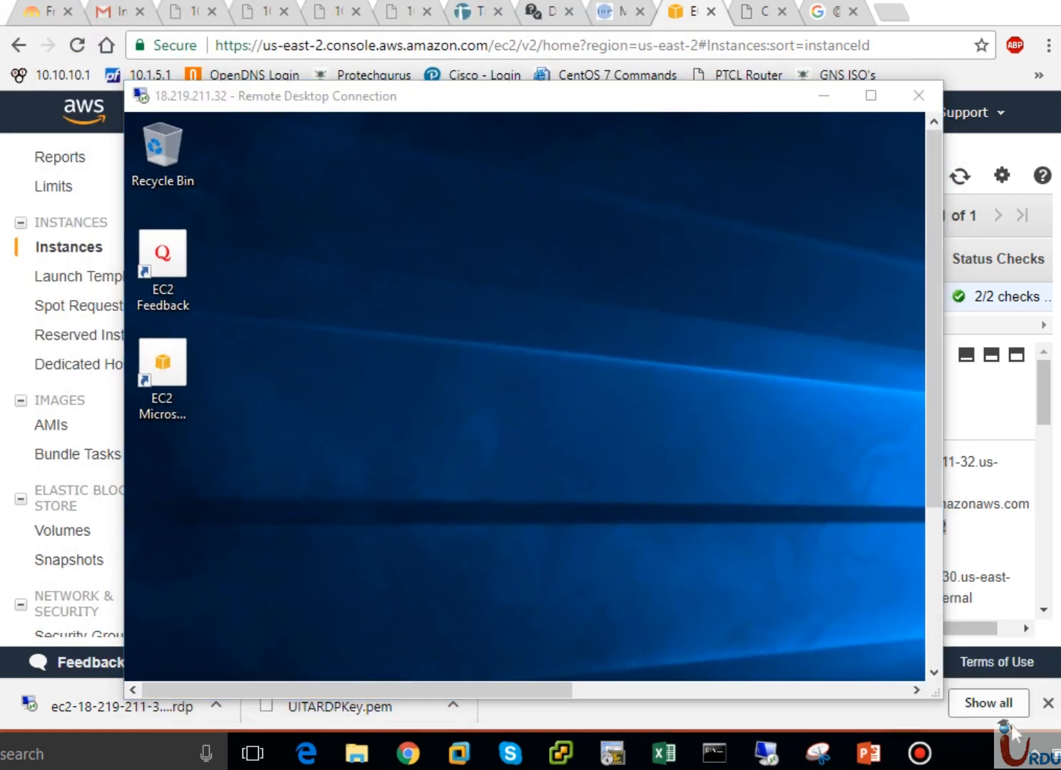
click(1033, 759)
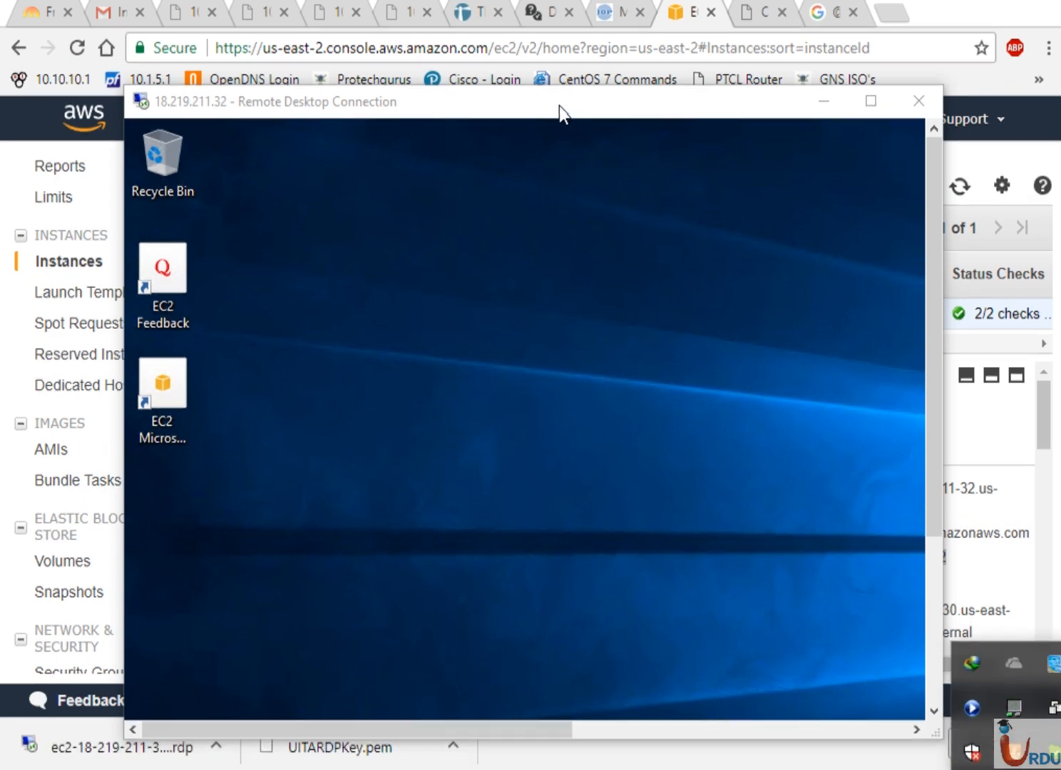
drag(569, 110, 462, 38)
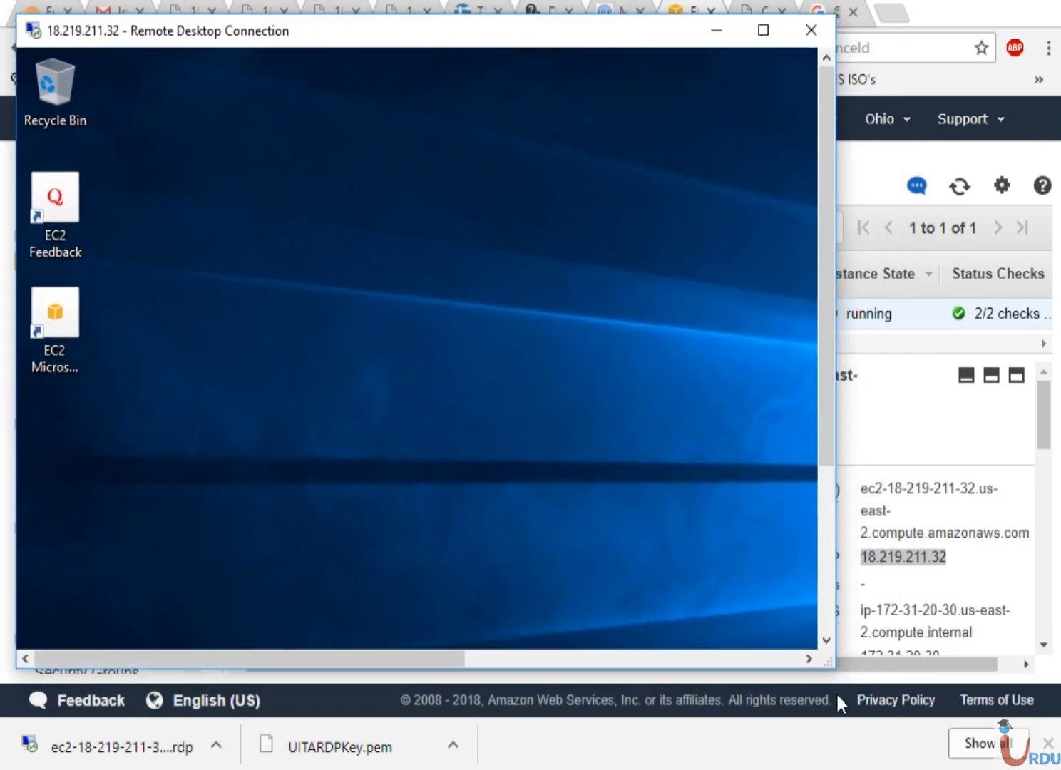
drag(832, 666, 1055, 766)
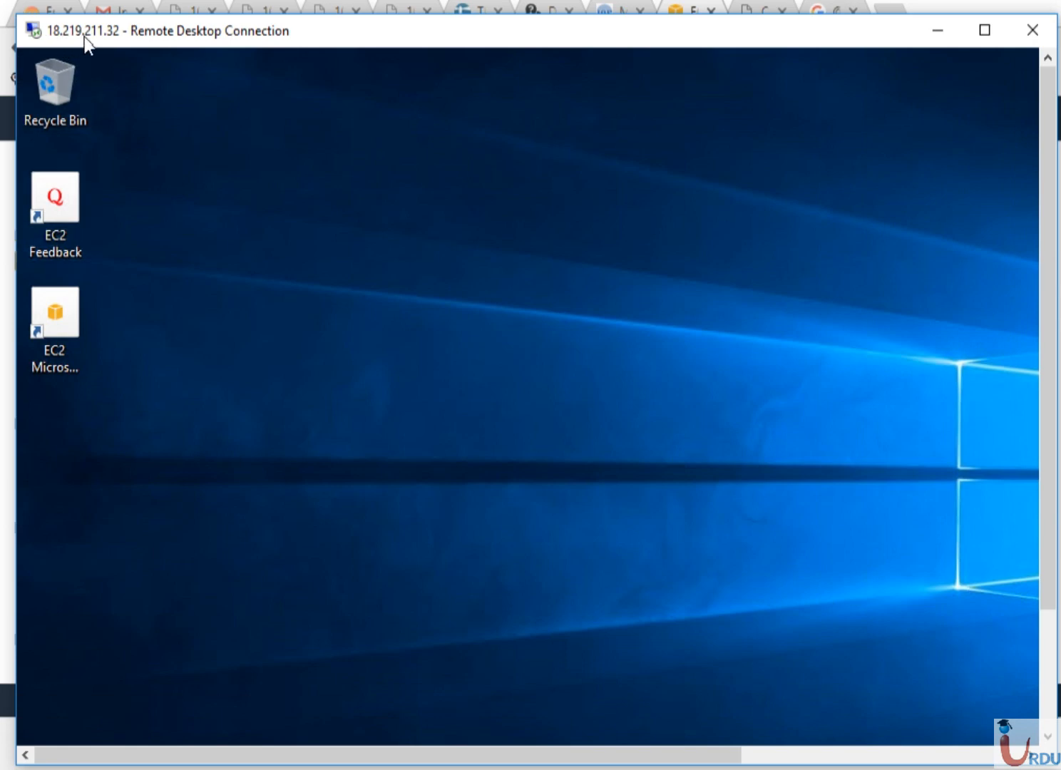
- Open the remote server's Network and Sharing Center from its taskbar network icon
click(1048, 682)
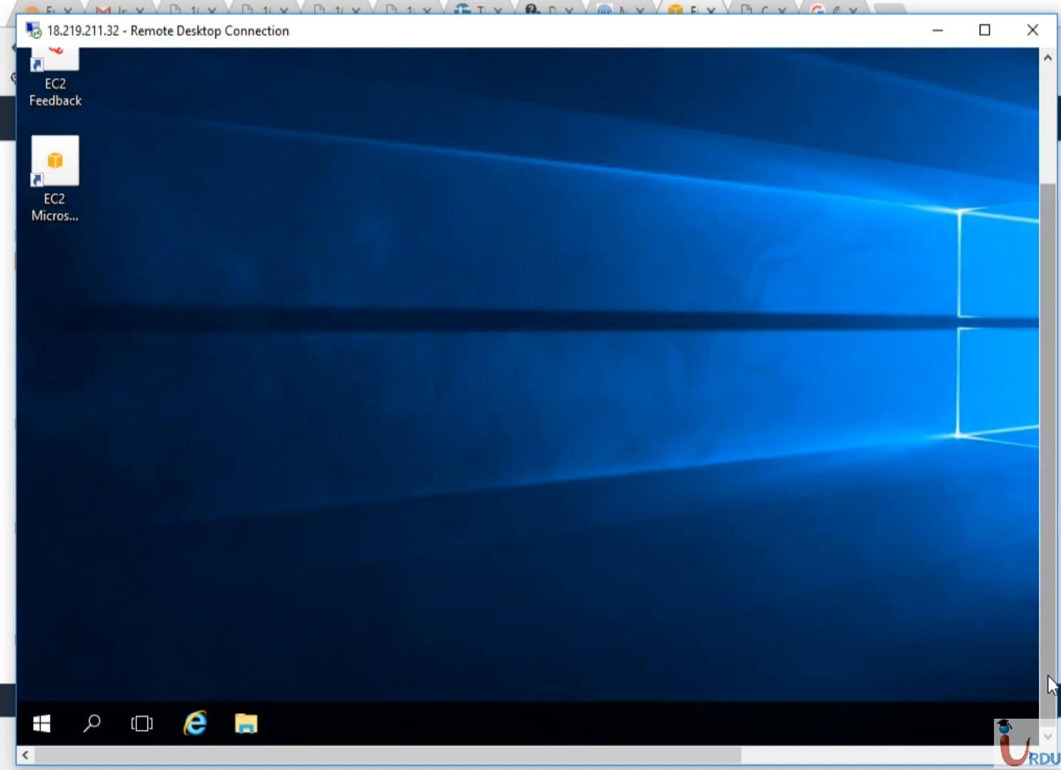
click(996, 759)
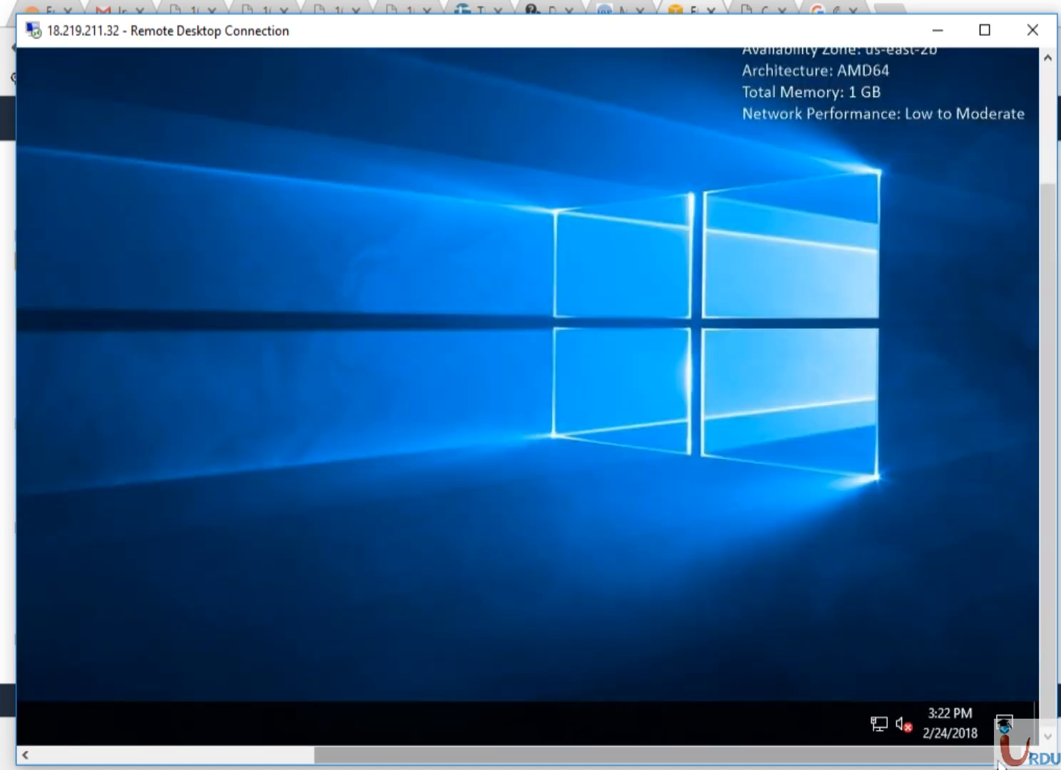
right_click(879, 723)
click(878, 709)
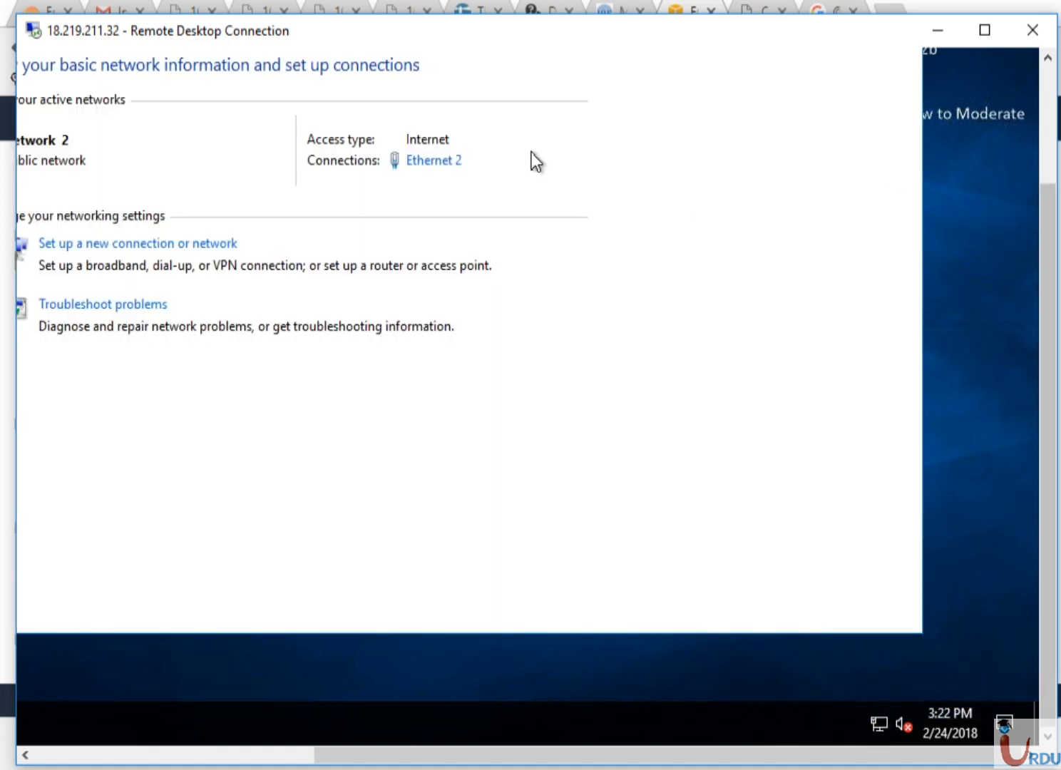
- View the Ethernet 2 connection details showing private IPv4 172.31.20.30, then close them
click(435, 161)
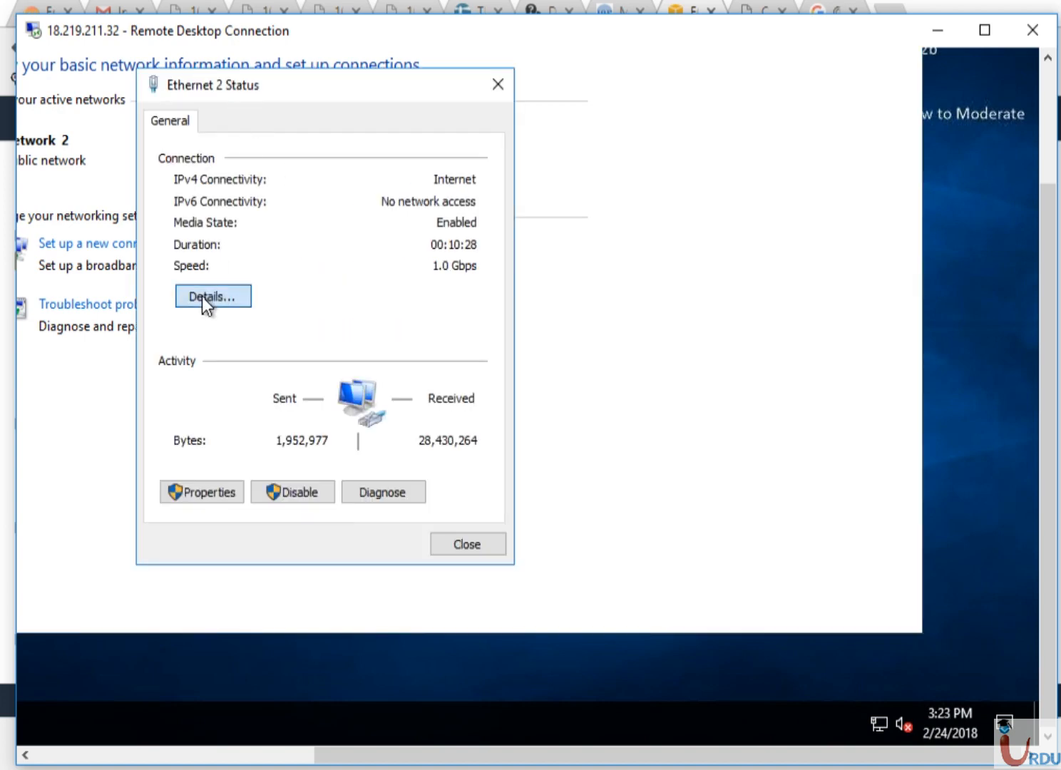
click(203, 296)
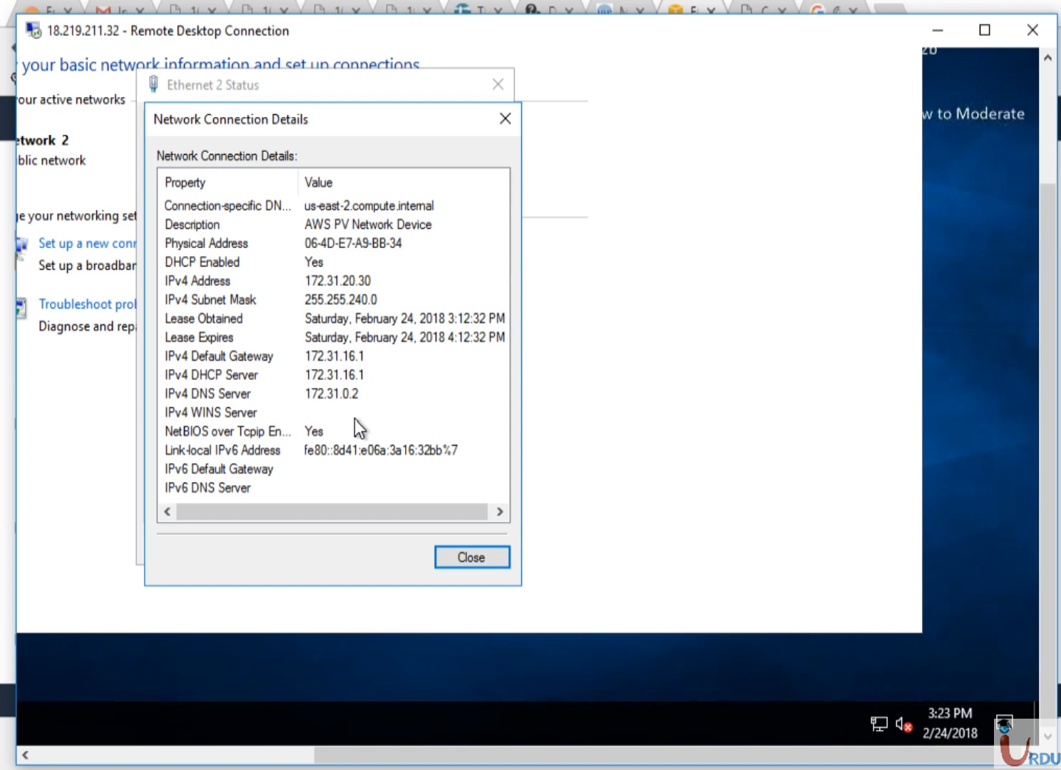
click(462, 557)
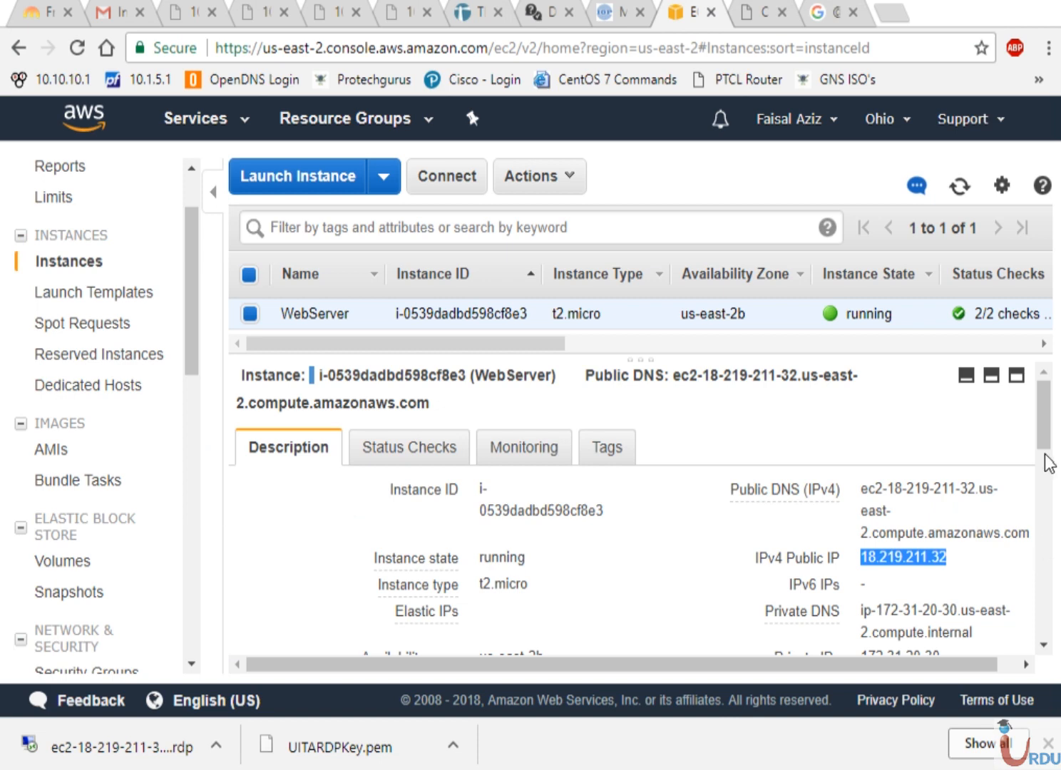
- Highlight the Private DNS ip-172-31-20-30.us-east-2.compute.internal, then return to the remote session
drag(882, 615, 962, 611)
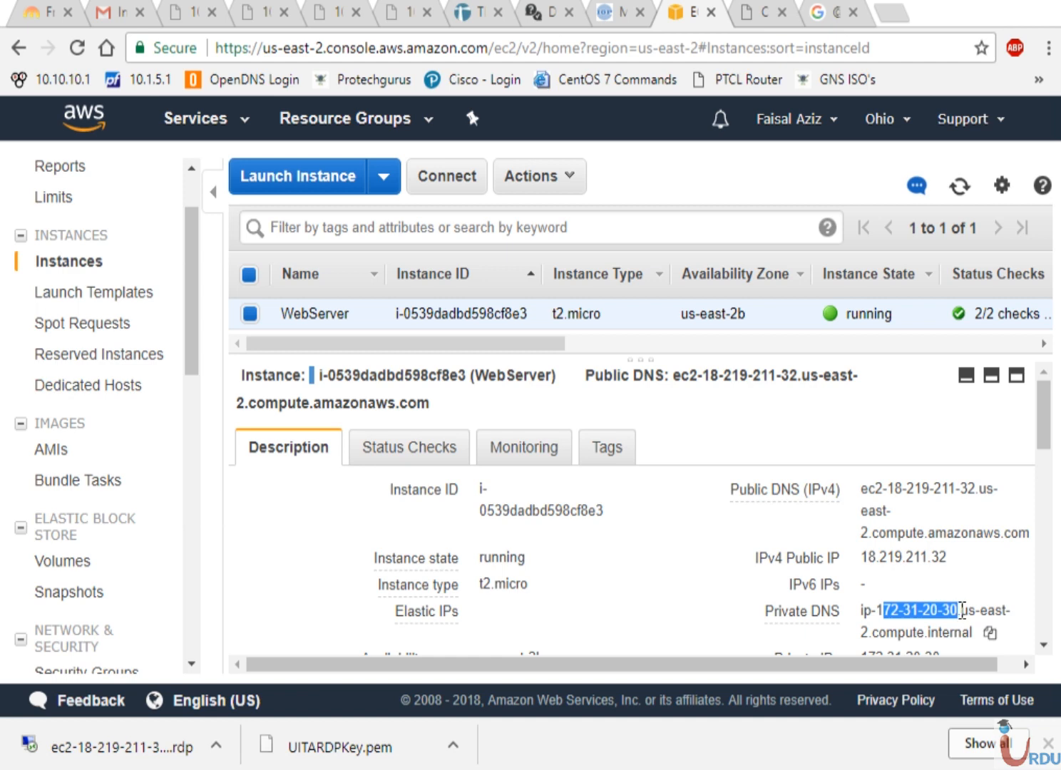
double_click(961, 611)
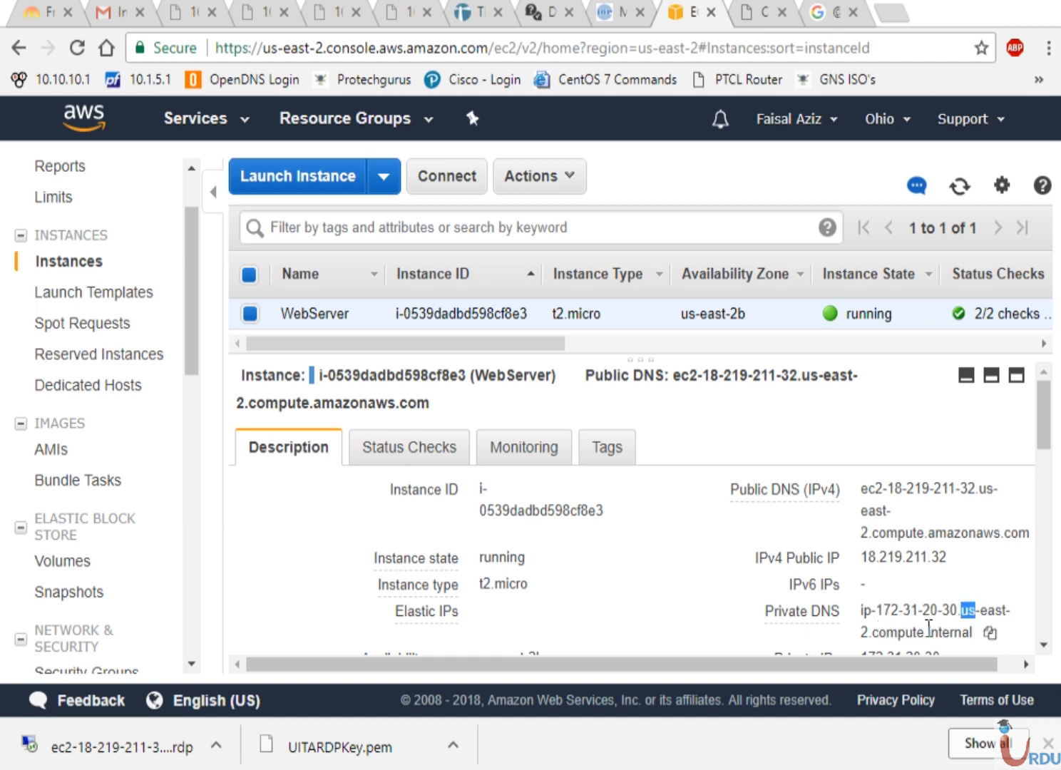
click(928, 625)
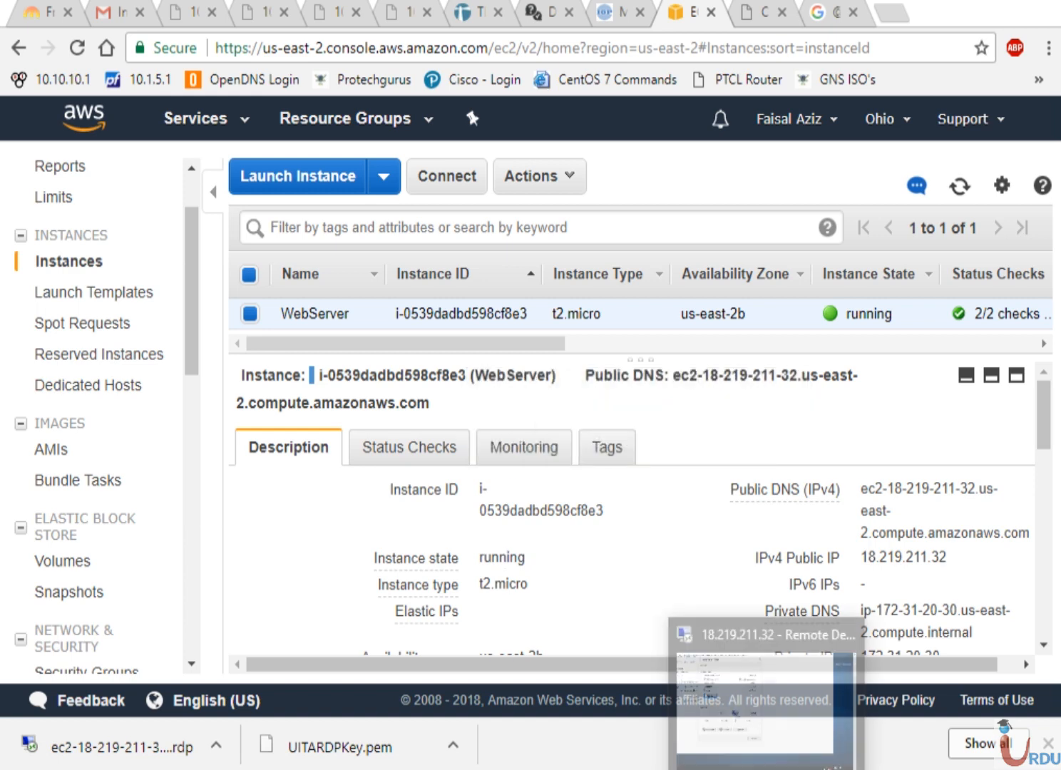
click(798, 595)
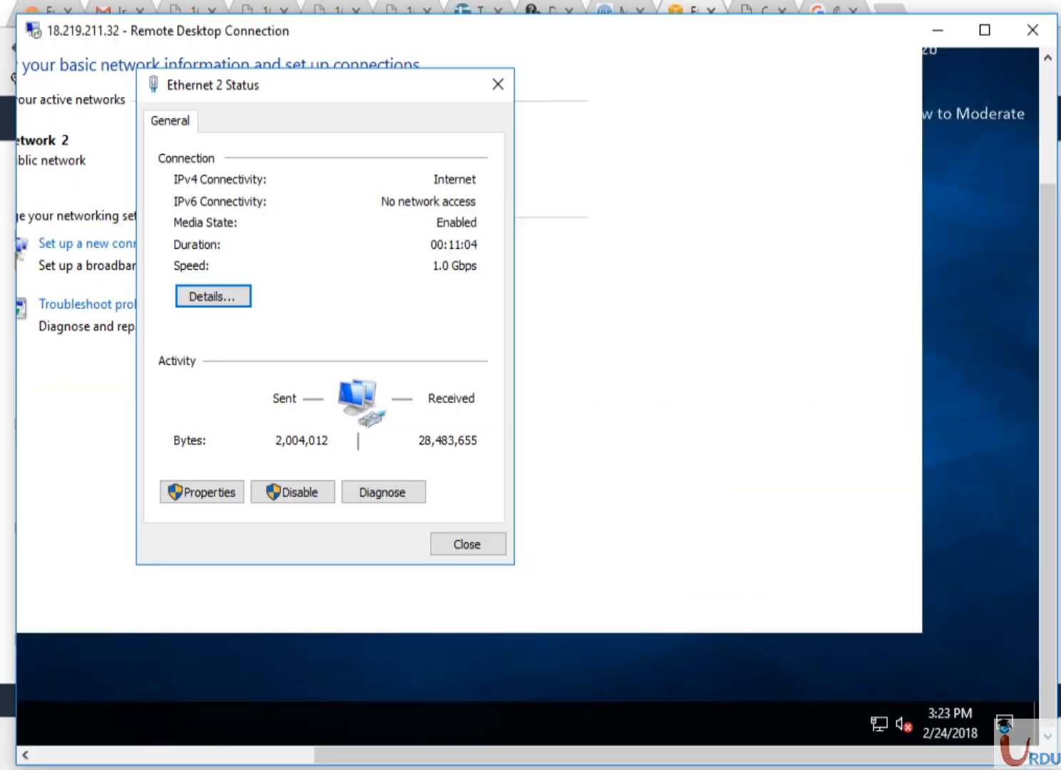
- Close Ethernet 2 Status and Network and Sharing Center, pointing out the instance ID on the desktop
click(466, 545)
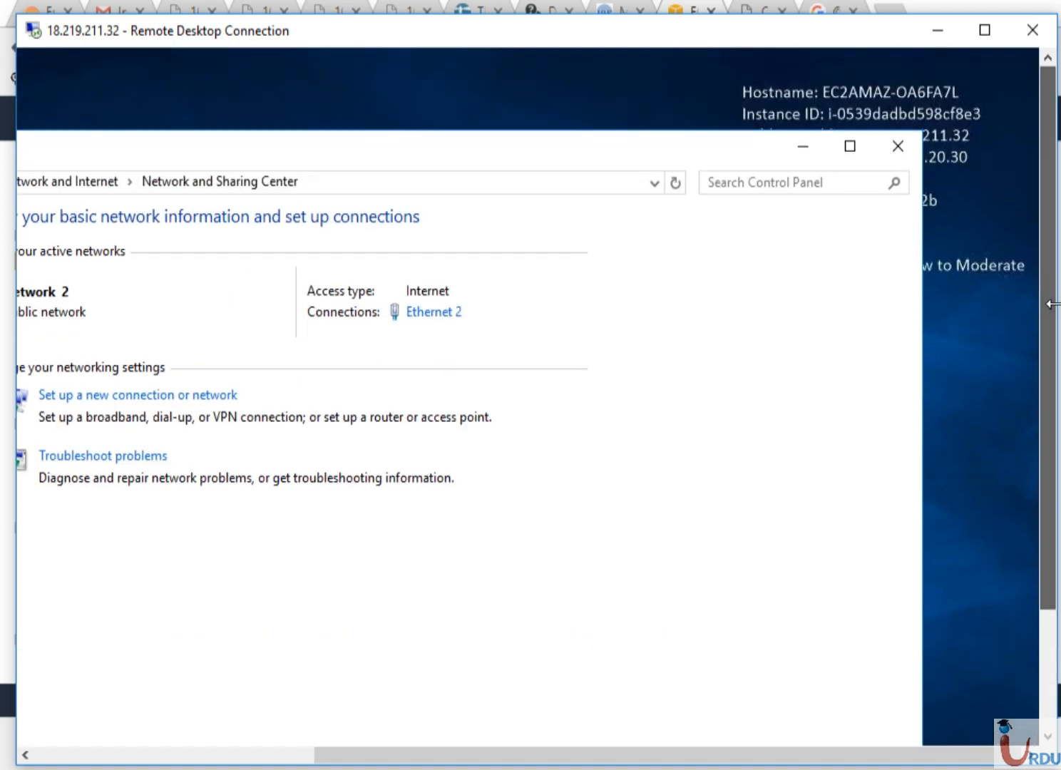
click(907, 156)
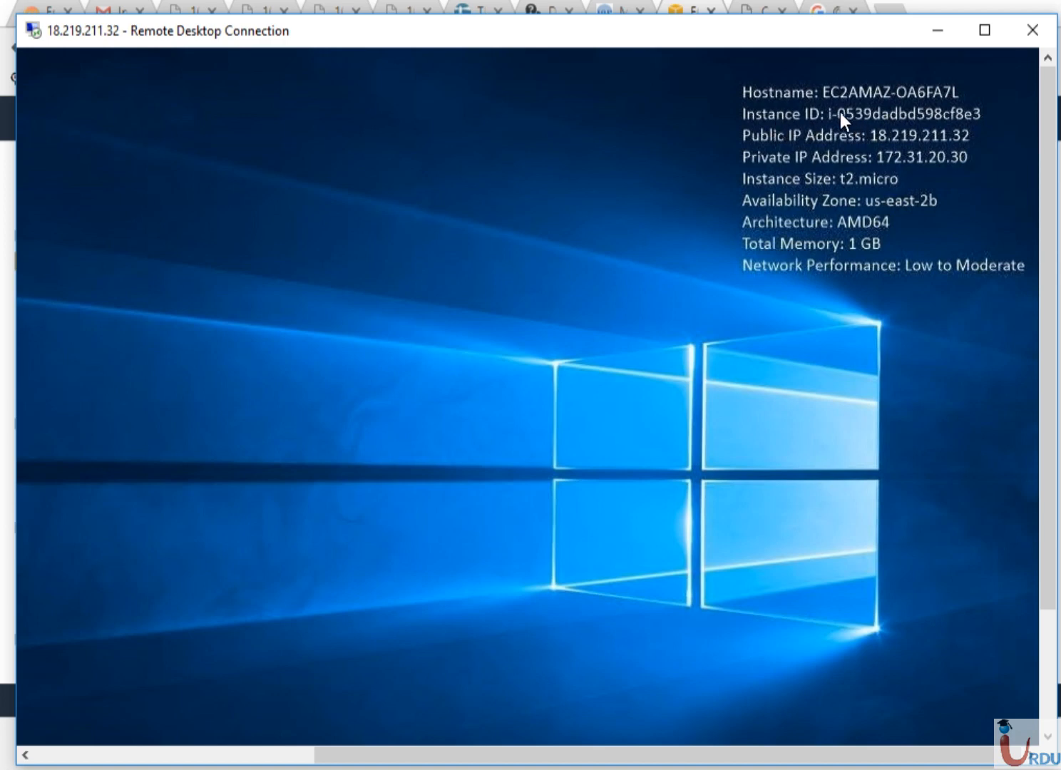
drag(840, 112, 967, 122)
click(227, 755)
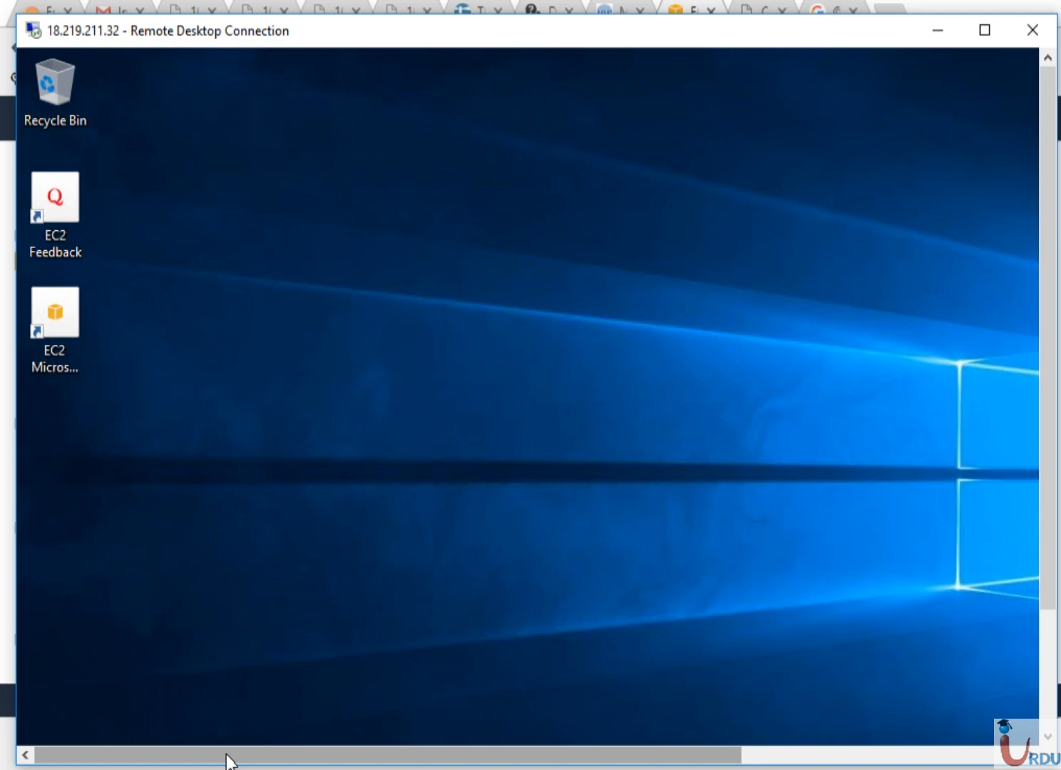
- Refresh the remote desktop and bring the Command Prompt window forward
right_click(249, 422)
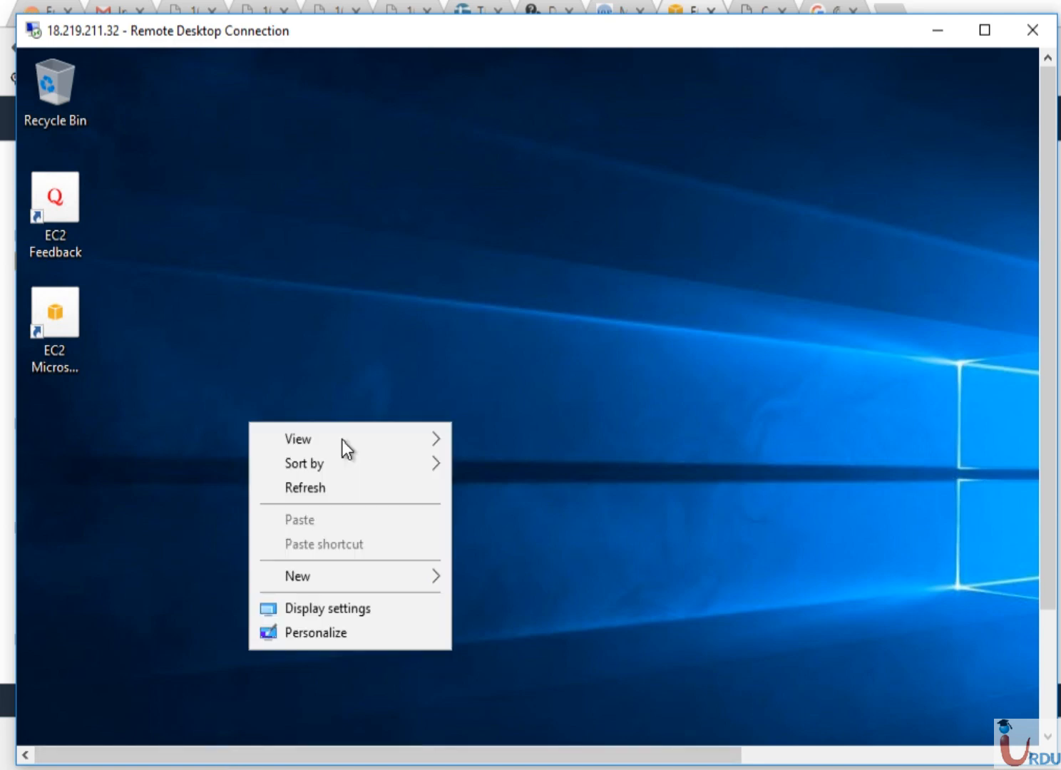
click(316, 486)
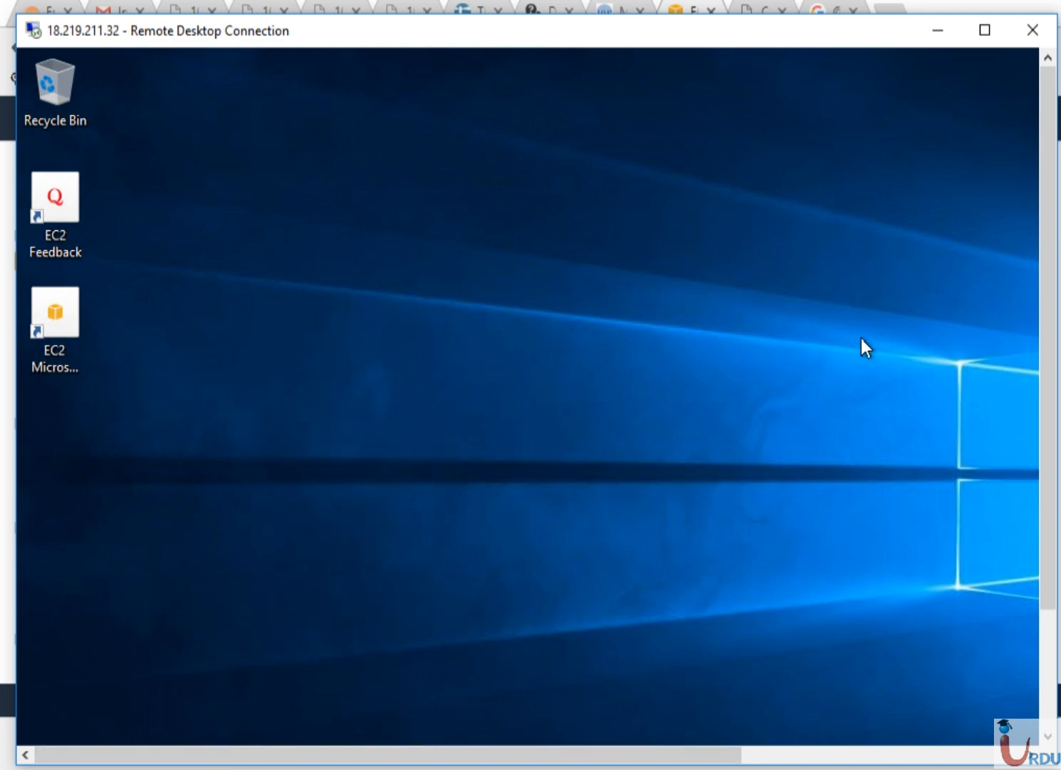
click(707, 768)
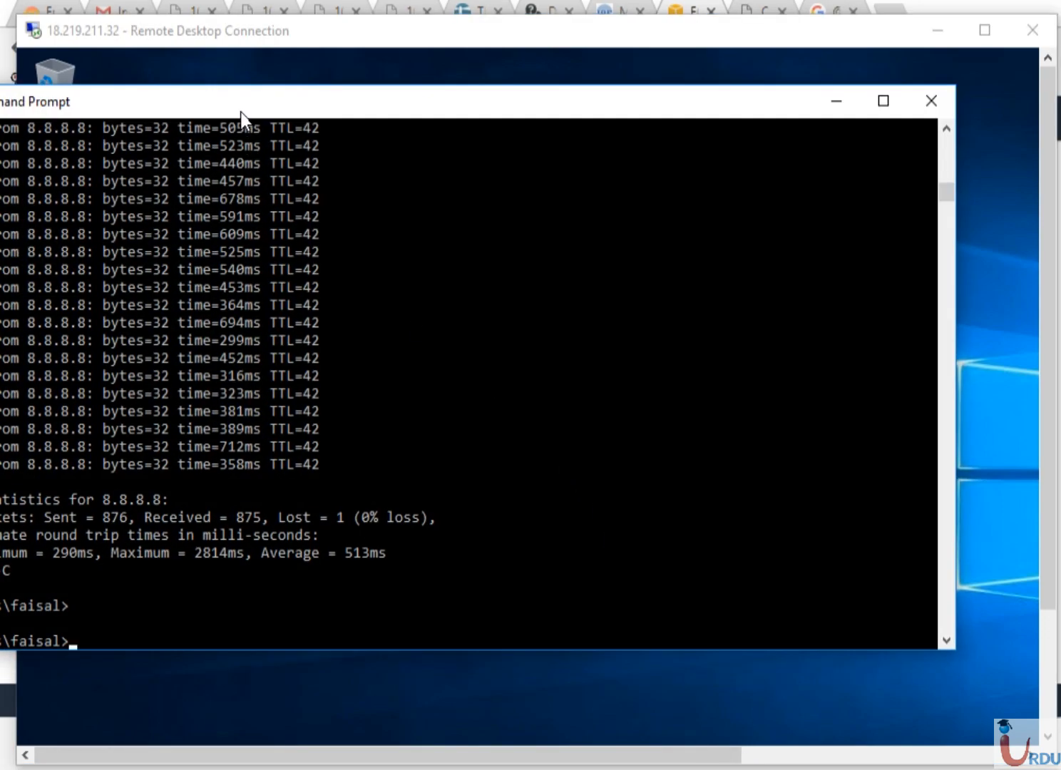
drag(240, 112, 446, 157)
click(447, 351)
- Run ping 18.219.211.32 in the Command Prompt and watch the requests time out
key(Return)
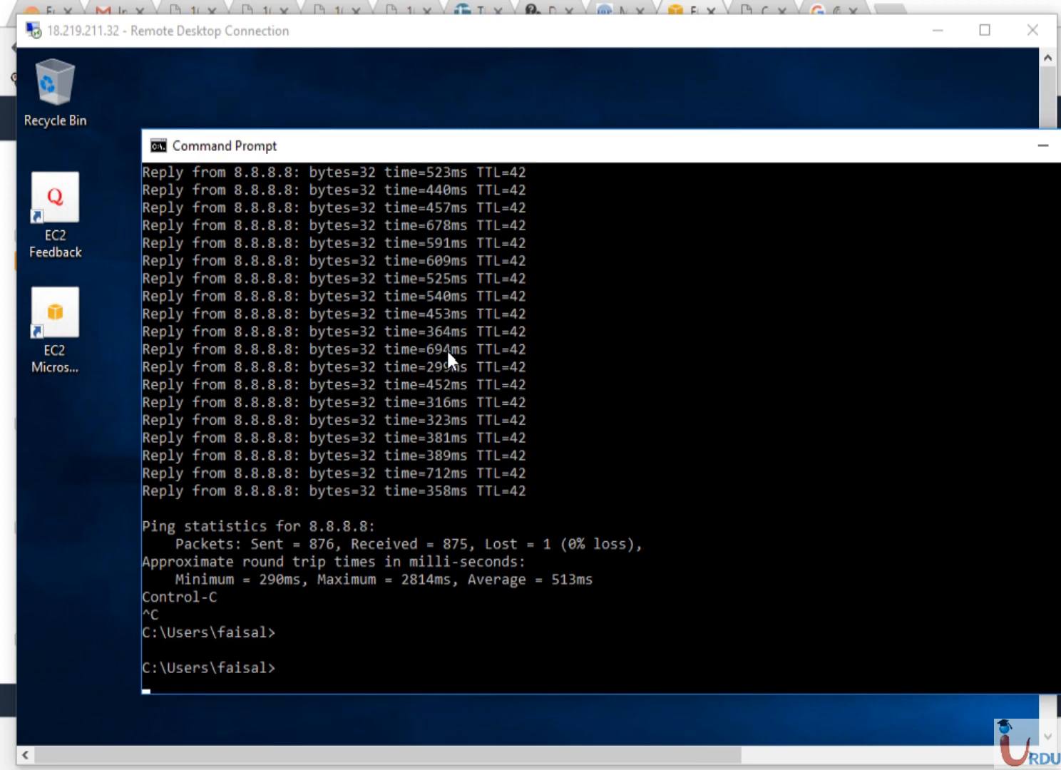
text(ping)
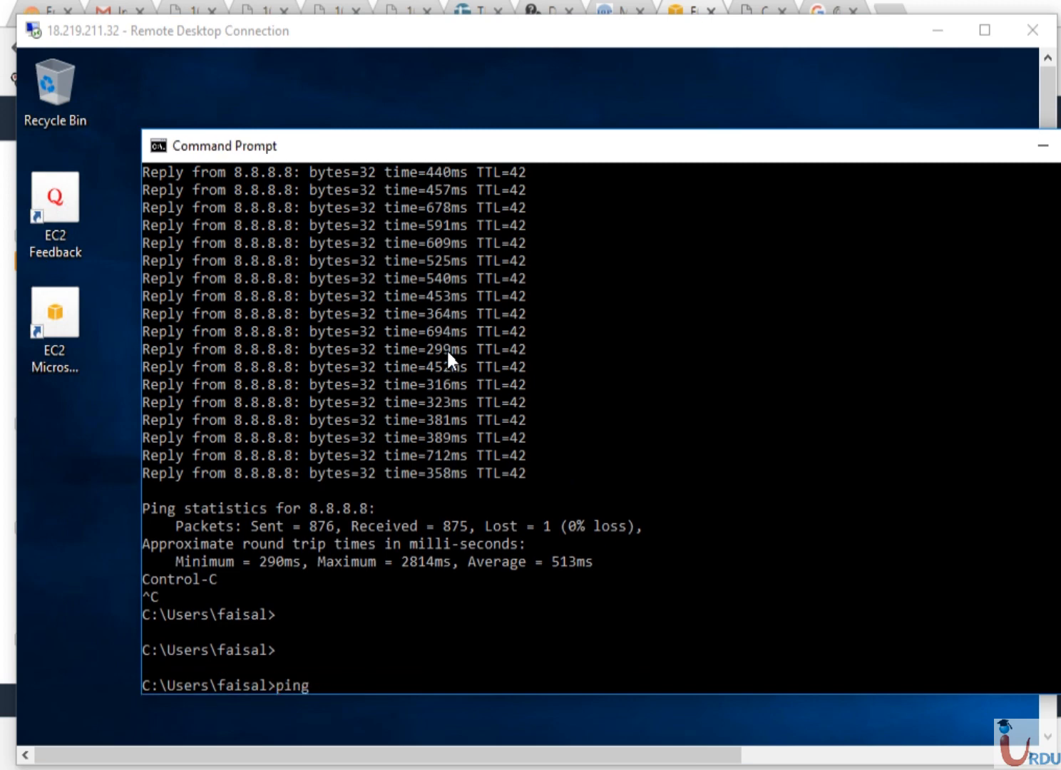
key(BackSpace)
key(BackSpace)
key(BackSpace)
key(BackSpace)
key(BackSpace)
drag(686, 158, 630, 154)
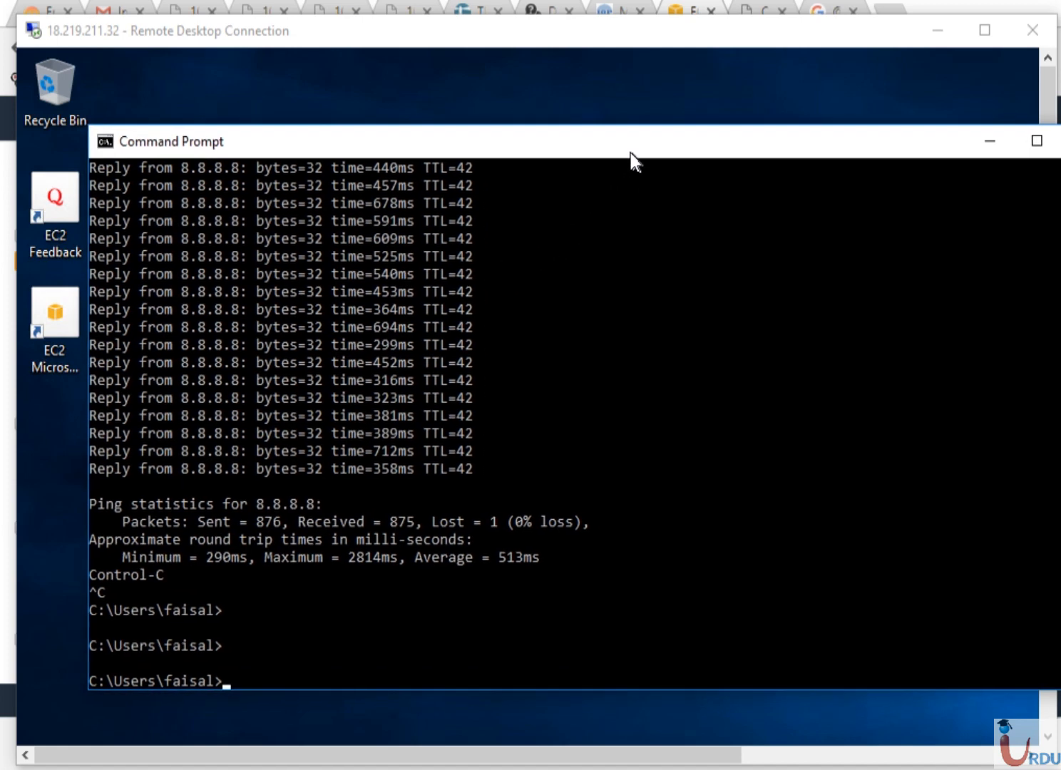
text(ping )
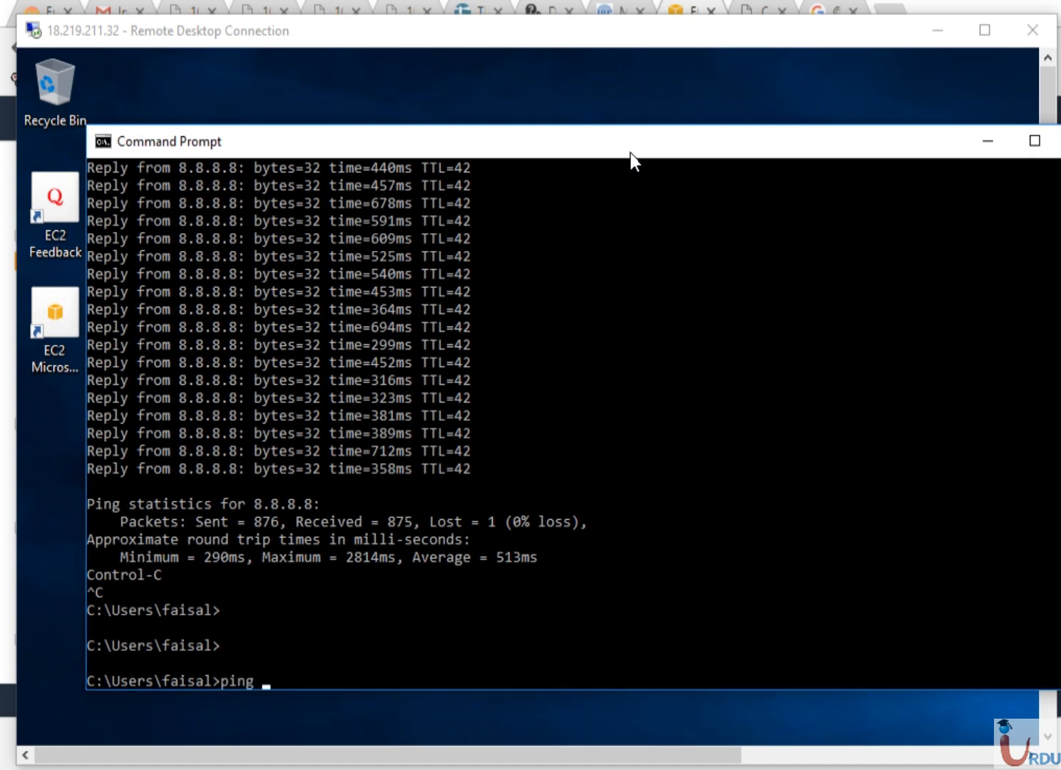
text(18.219.211.32)
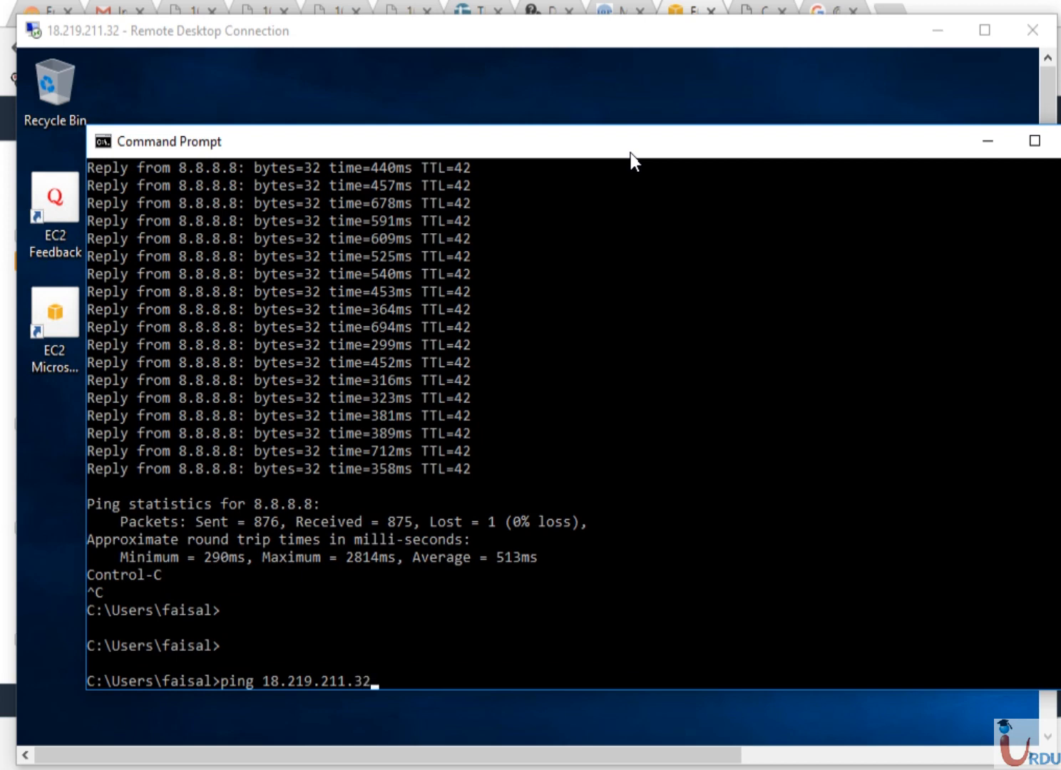
key(Return)
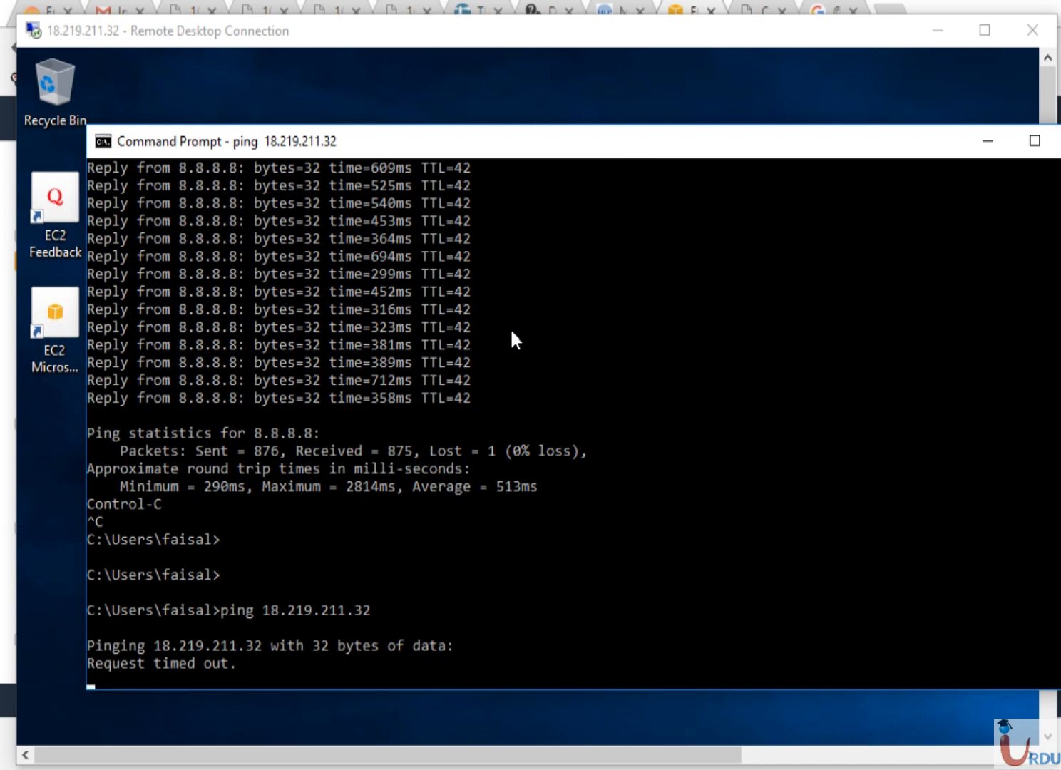
- Minimize Command Prompt, refresh the remote desktop, and minimize the Remote Desktop window
click(994, 138)
right_click(409, 254)
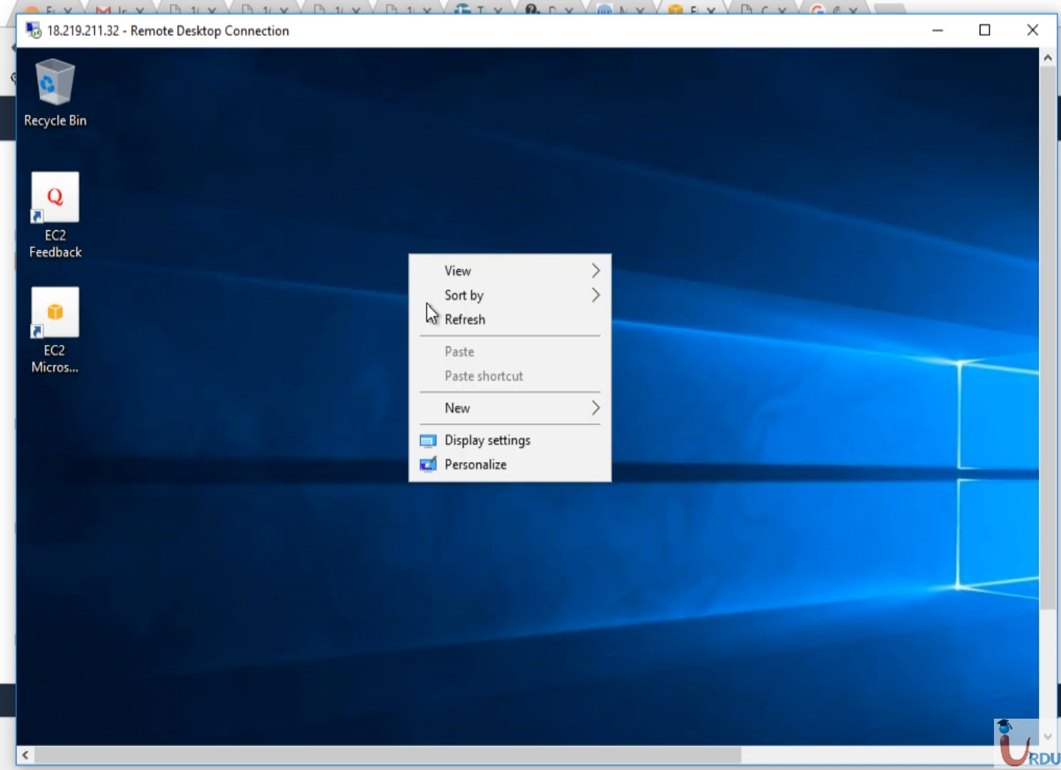
click(435, 324)
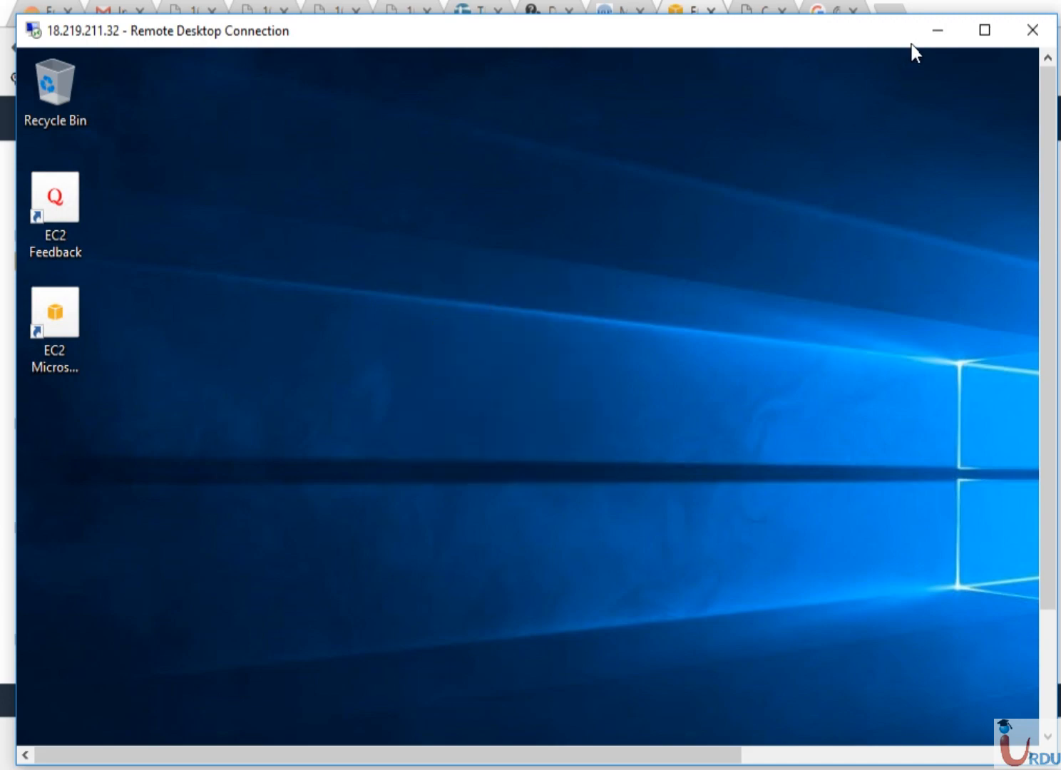
click(930, 29)
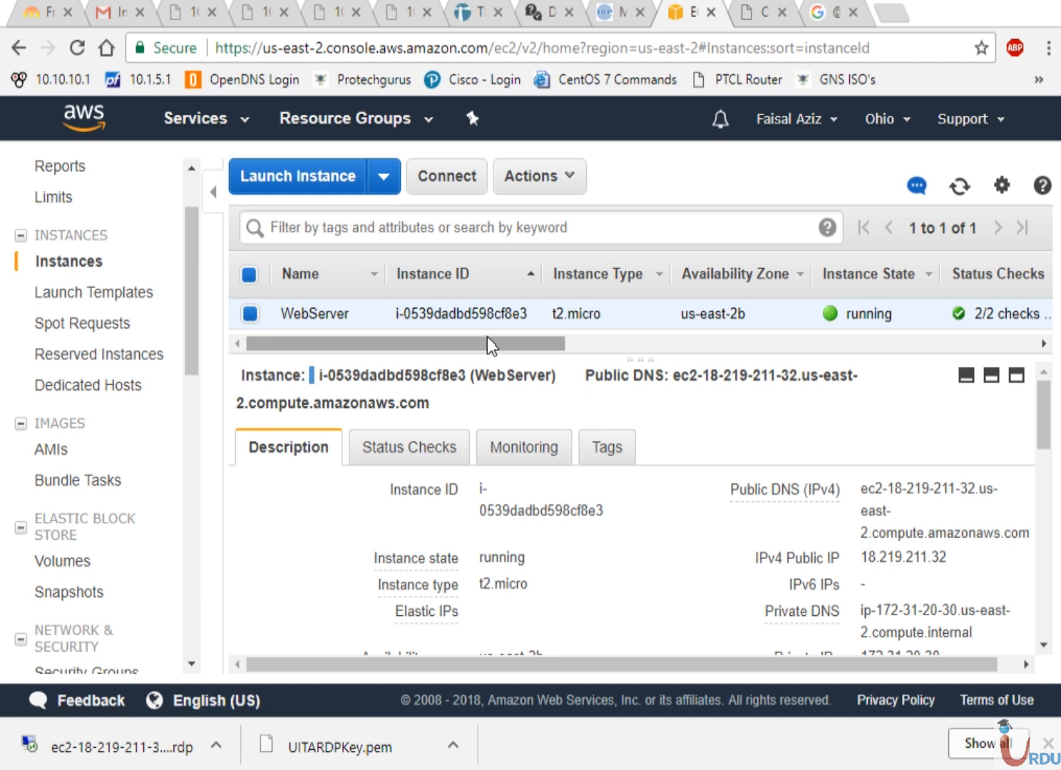
drag(489, 348, 480, 375)
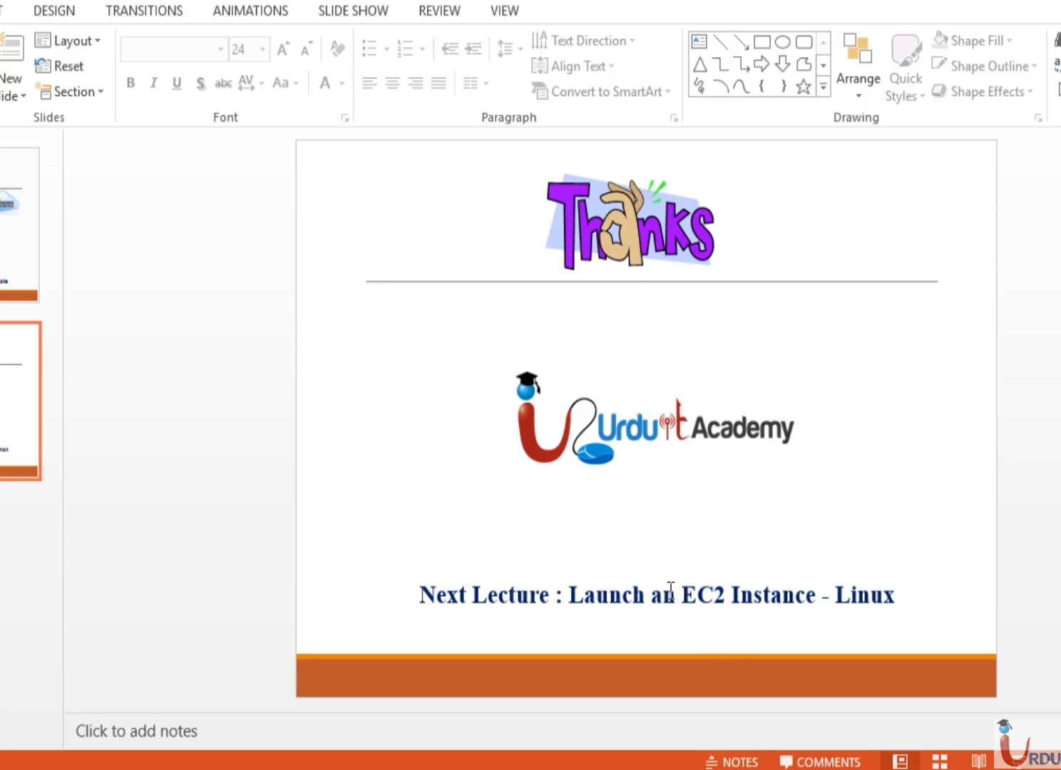
- Replace the old Linux launch title on the Thanks slide with 'EC2 Instance Settings'
click(665, 595)
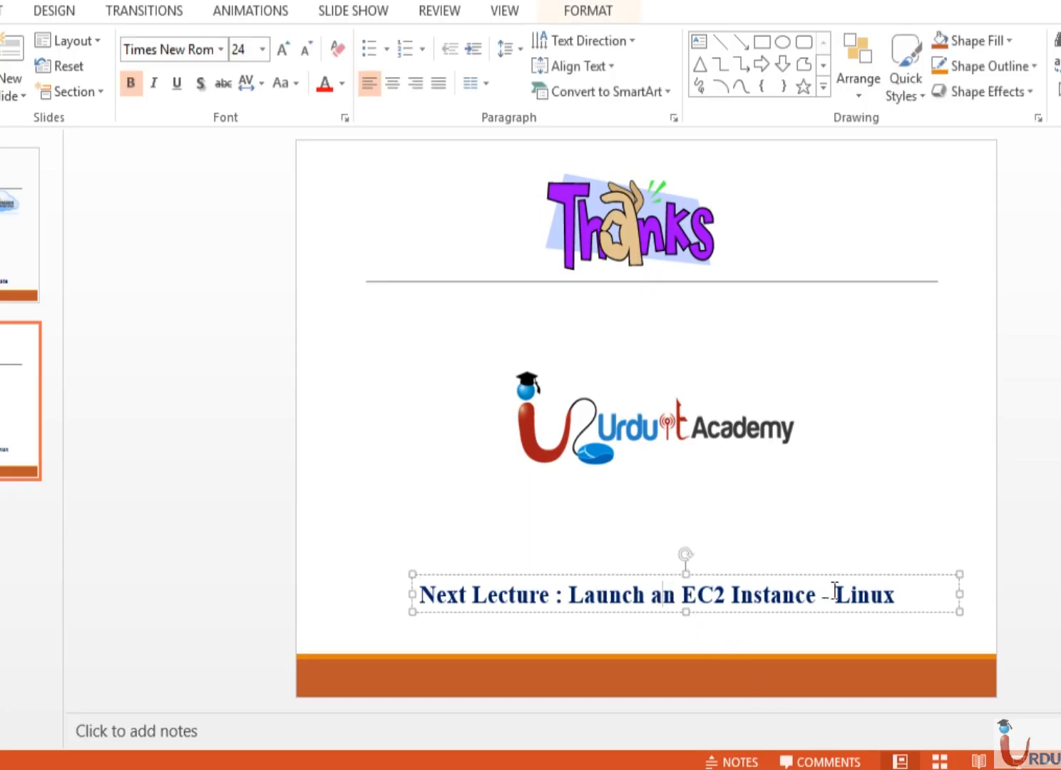
click(894, 594)
key(BackSpace)
key(BackSpace)
key(BackSpace)
key(BackSpace)
key(BackSpace)
key(BackSpace)
key(BackSpace)
key(BackSpace)
key(BackSpace)
key(BackSpace)
key(BackSpace)
key(BackSpace)
key(BackSpace)
key(BackSpace)
key(BackSpace)
key(BackSpace)
key(BackSpace)
key(BackSpace)
key(BackSpace)
key(BackSpace)
key(BackSpace)
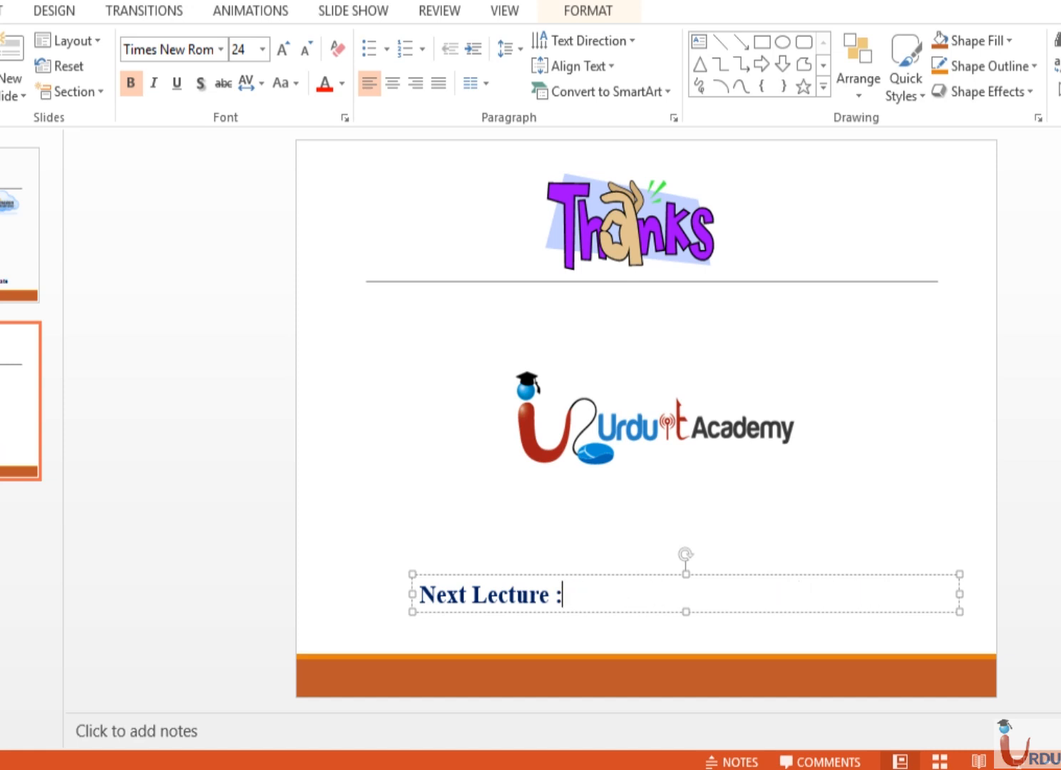
text(EC)
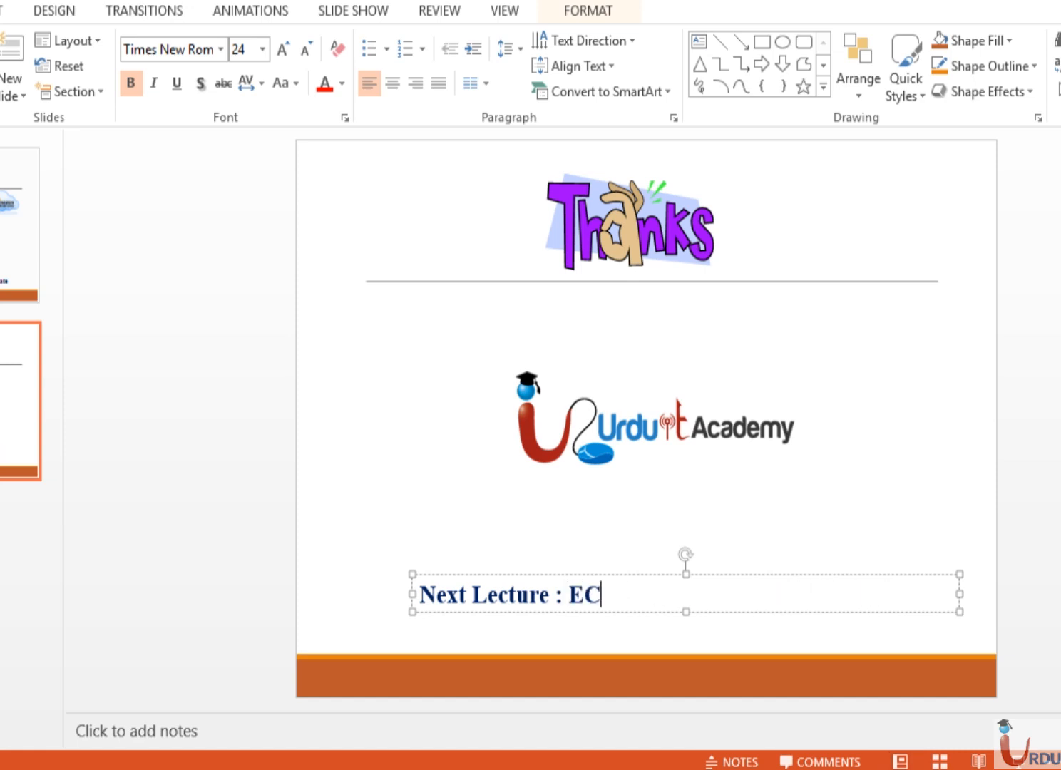
text(2 Insta)
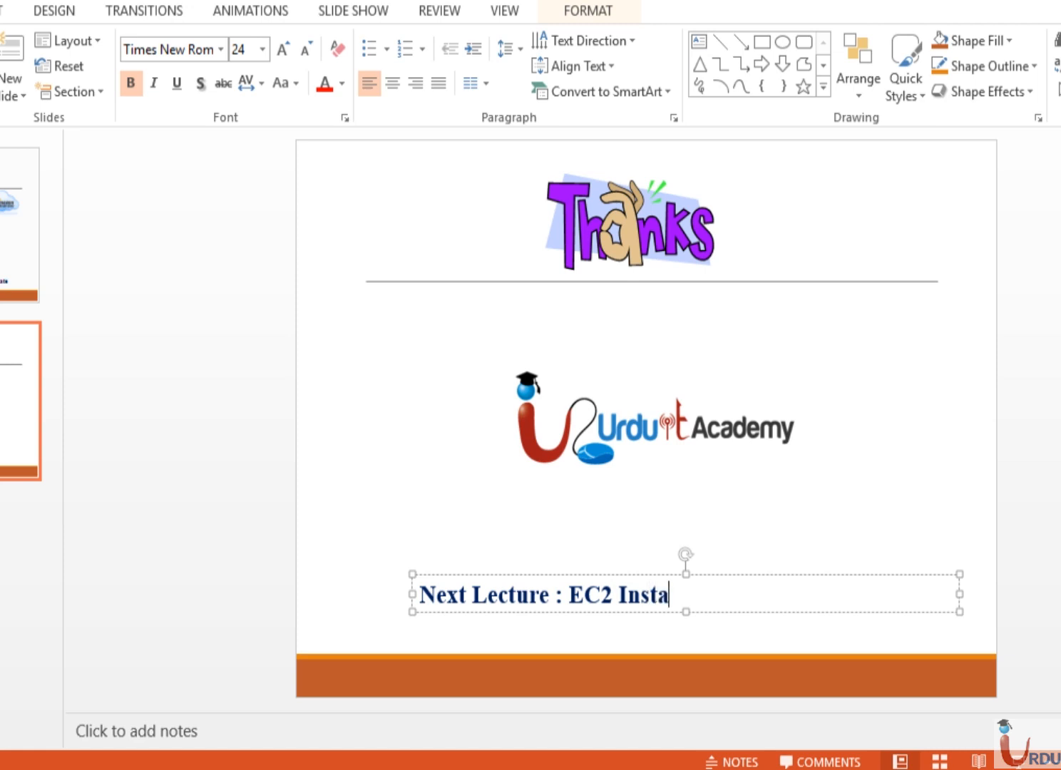
text(nce Setting)
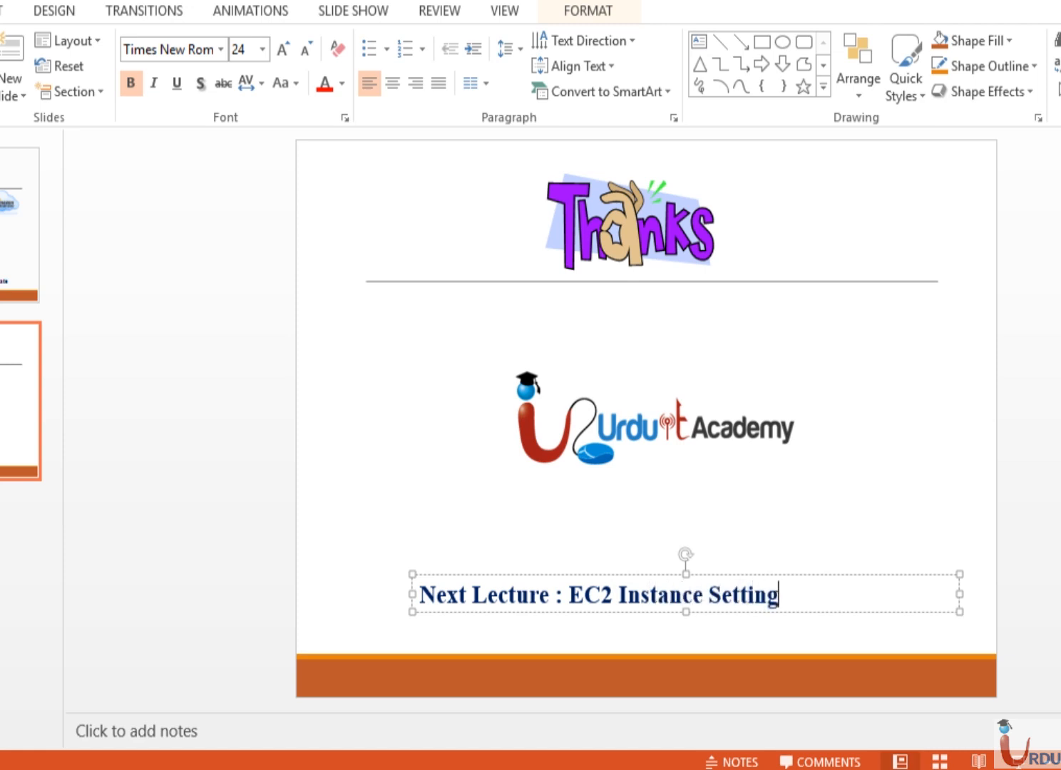
text(s)
click(426, 506)
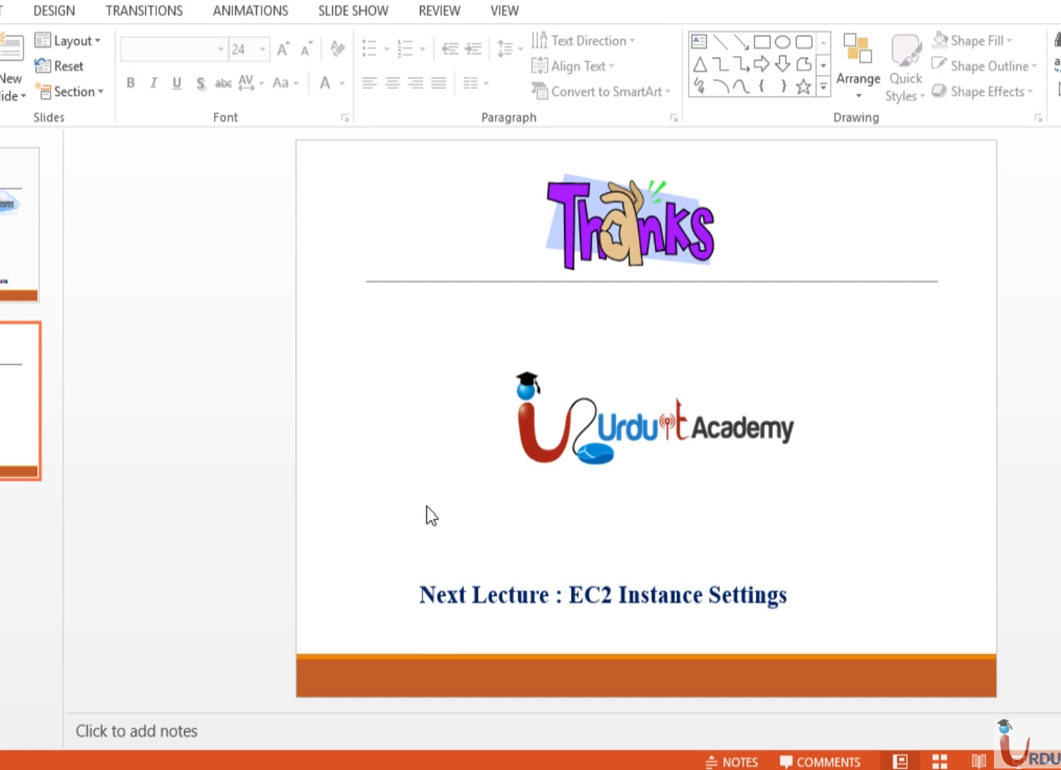